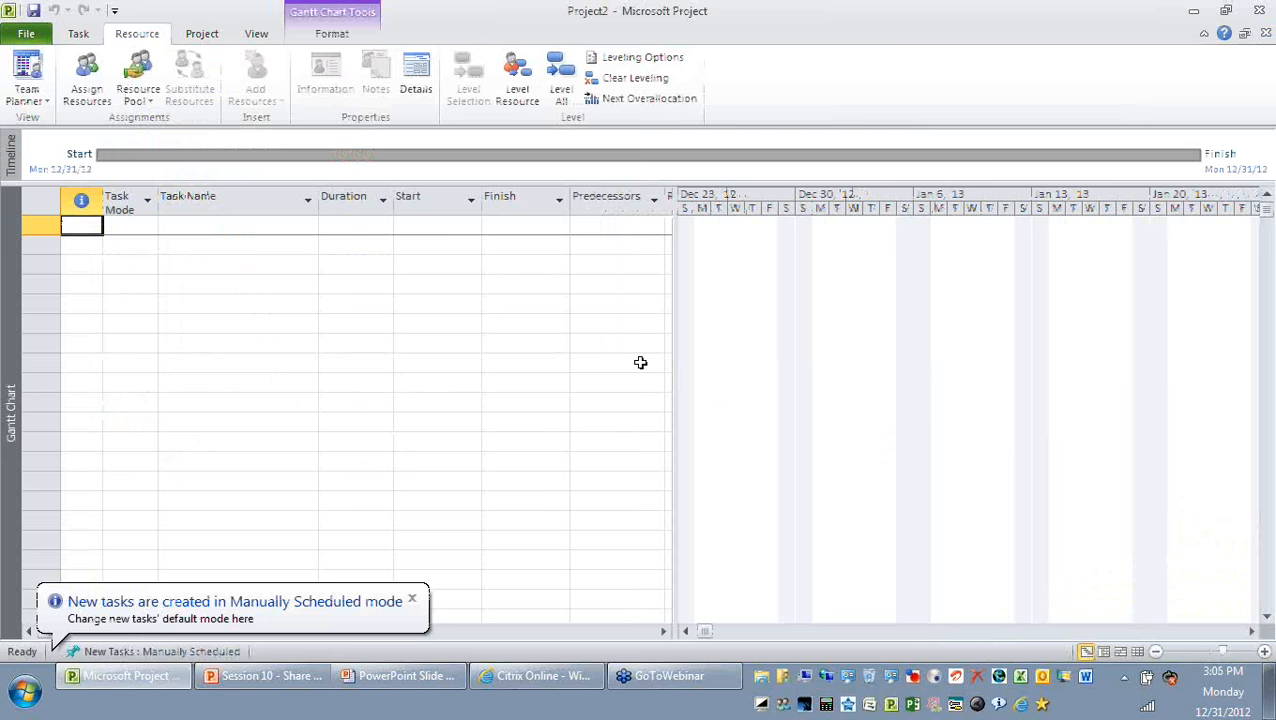
Dismiss the new-tasks notice and switch the blank project to the Resource Sheet view.
click(413, 600)
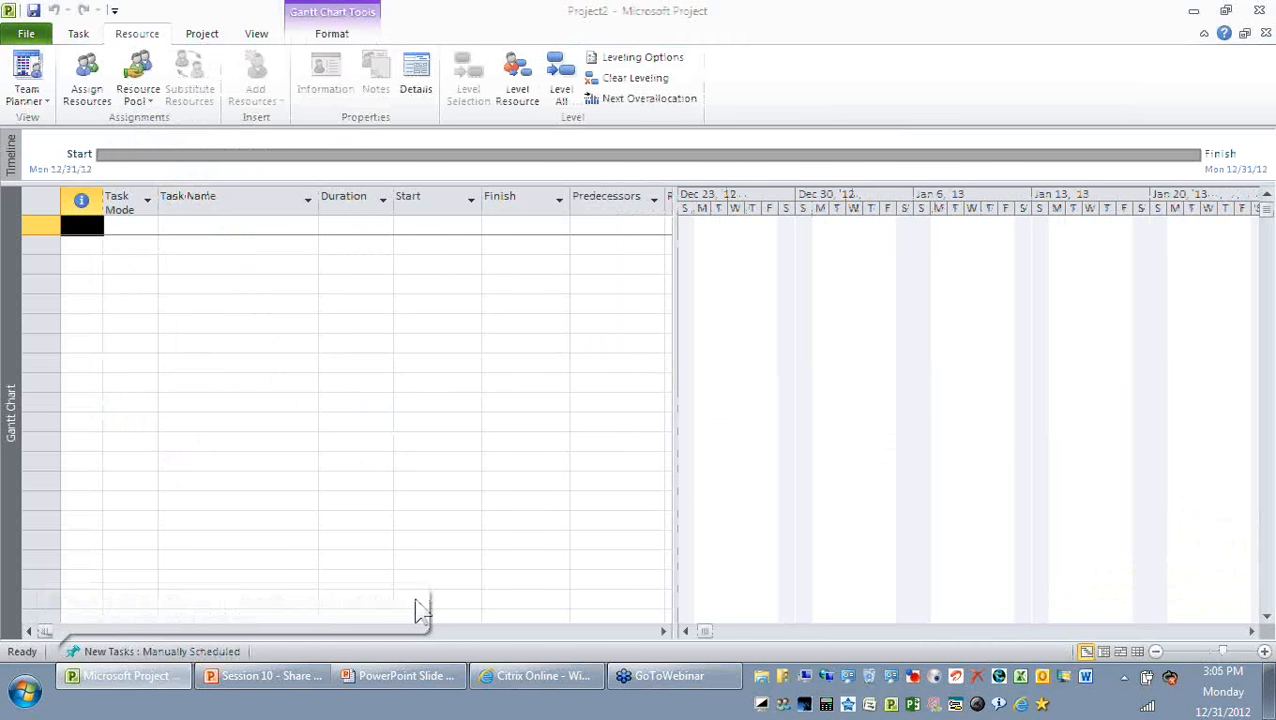
click(216, 228)
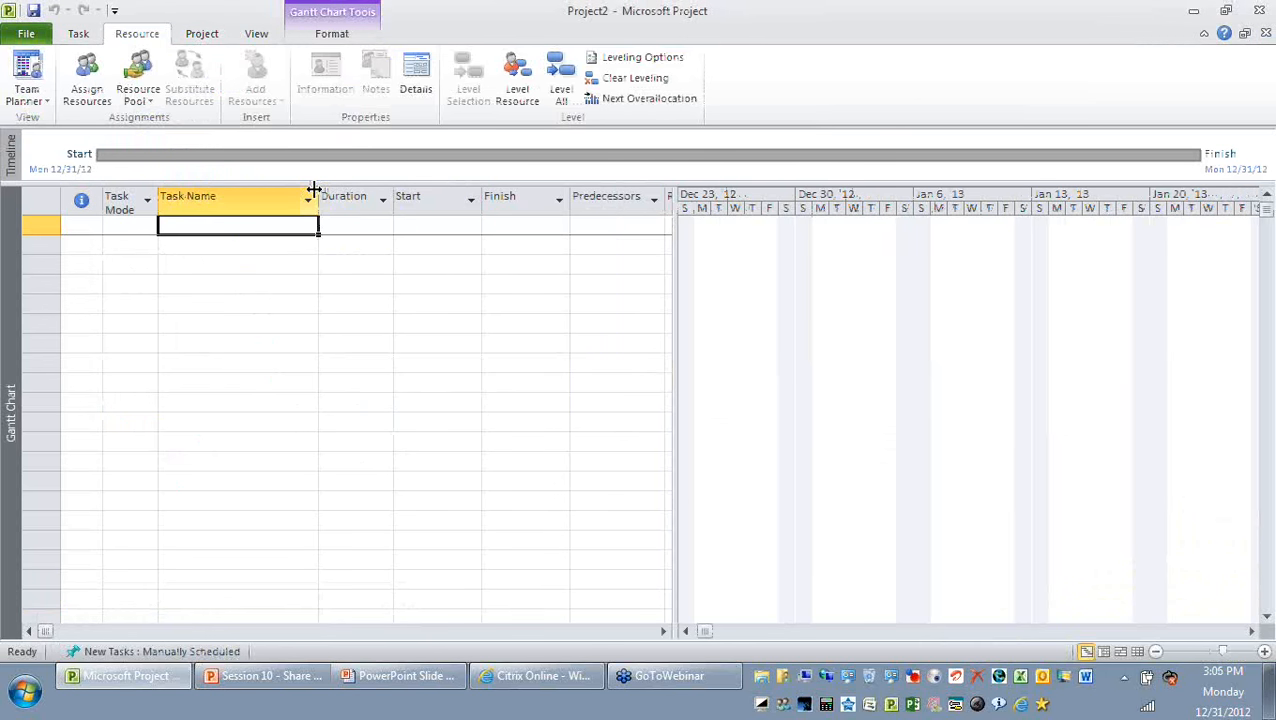
click(257, 36)
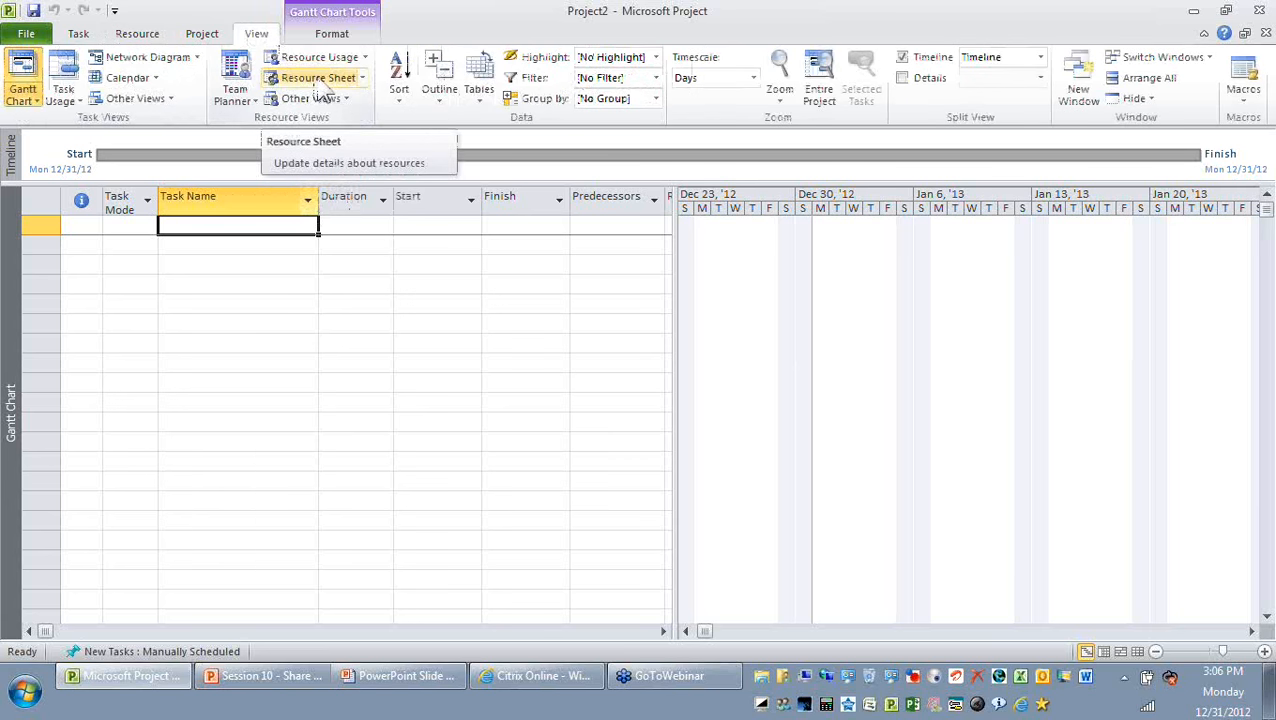
click(318, 79)
Examine the Resource Name, Type, Std. Rate, Ovt. Rate and Base Calendar columns of the empty resource sheet.
drag(160, 214, 200, 372)
drag(285, 212, 302, 356)
drag(642, 212, 646, 312)
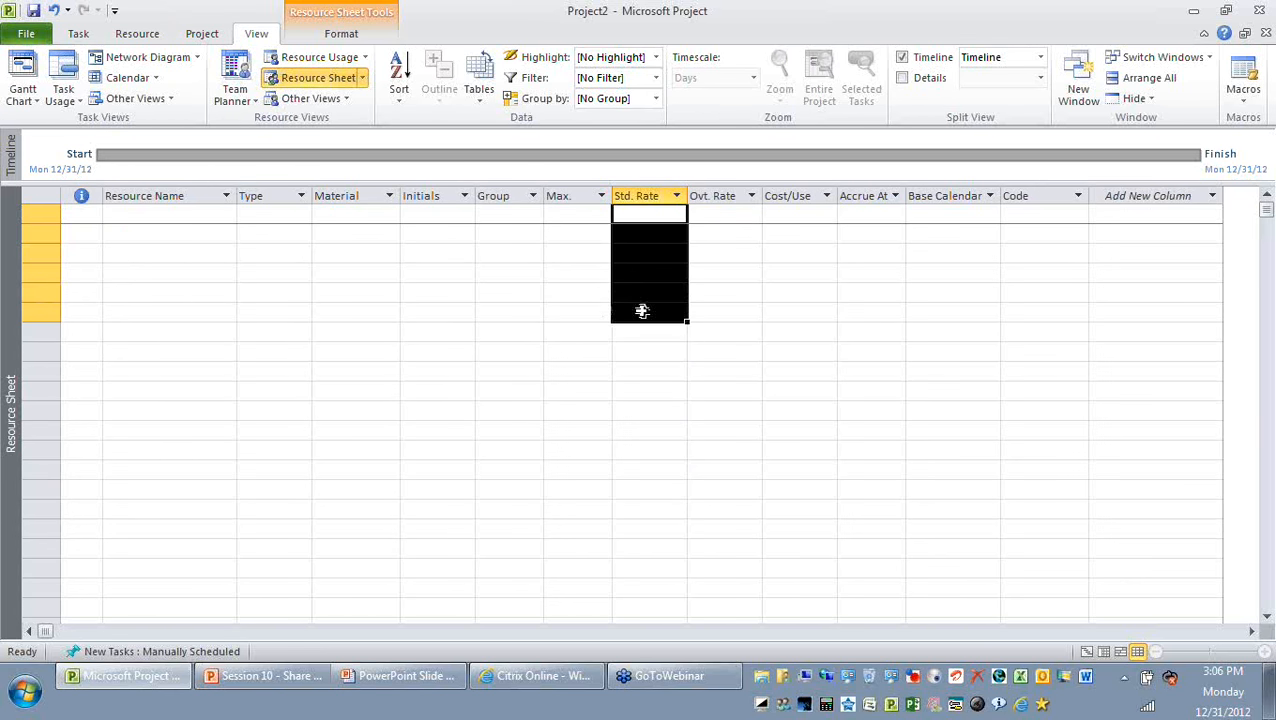
drag(726, 210, 731, 300)
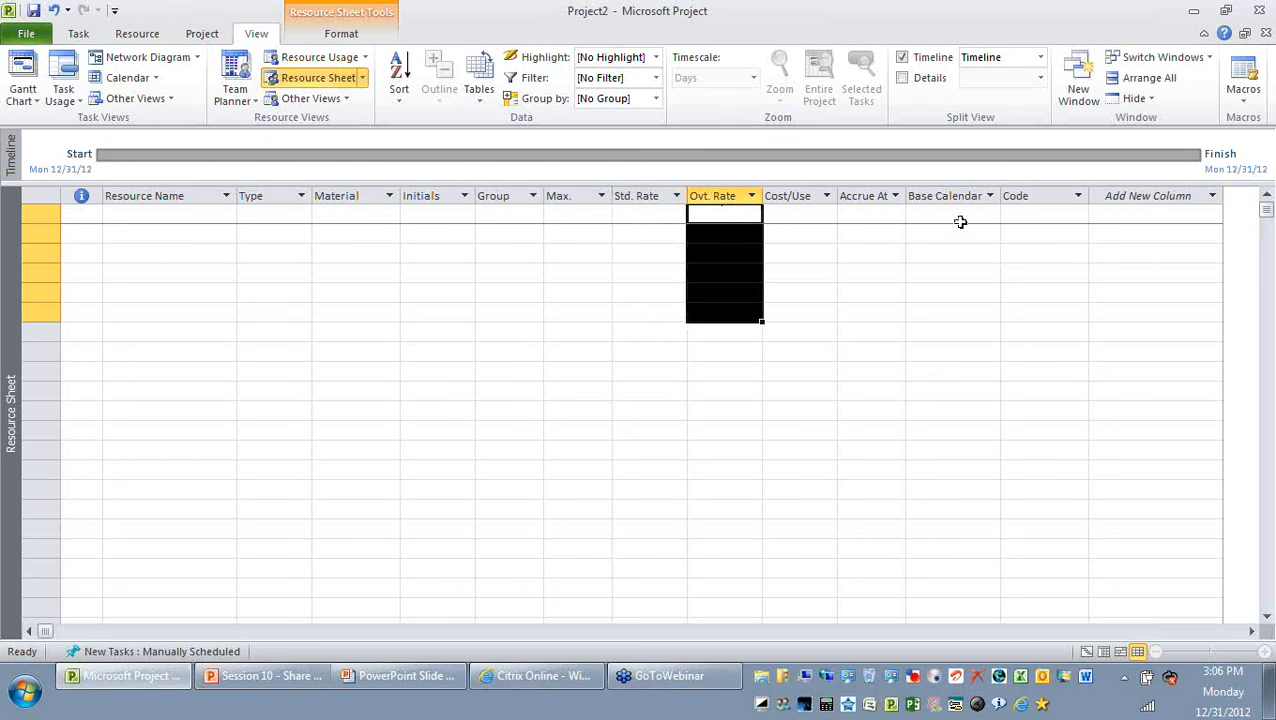
drag(955, 213, 950, 301)
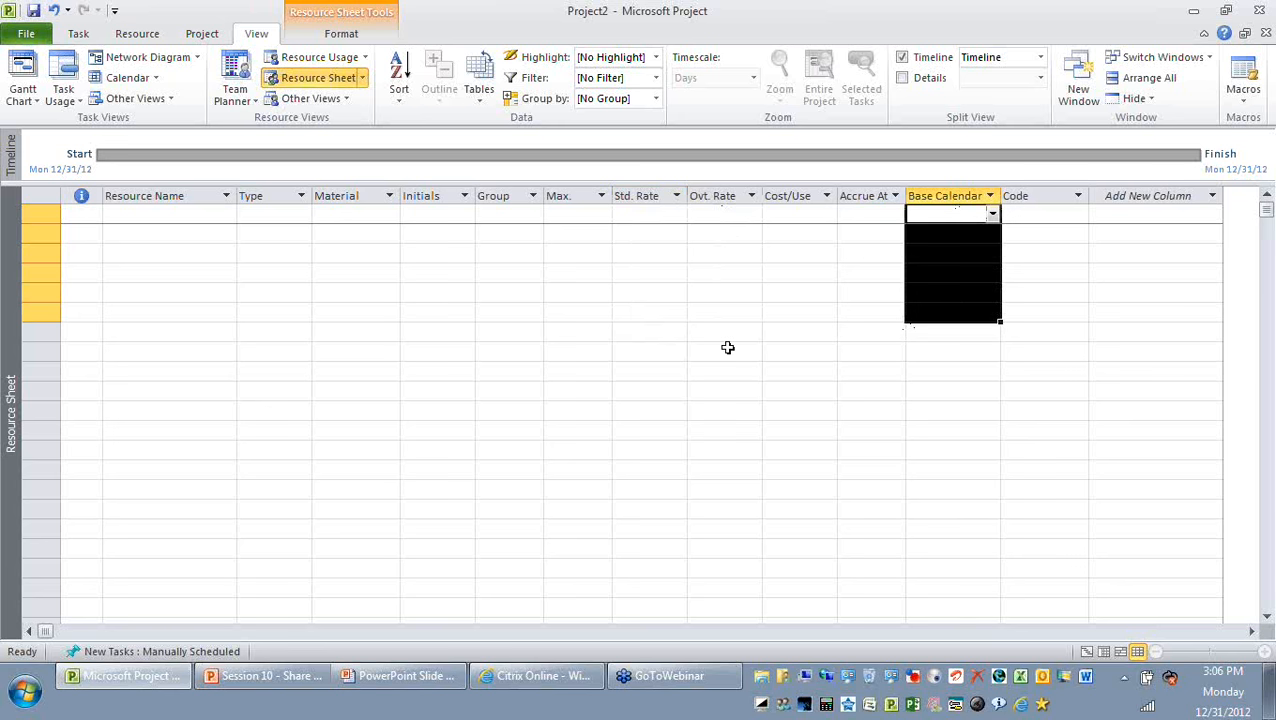
click(248, 287)
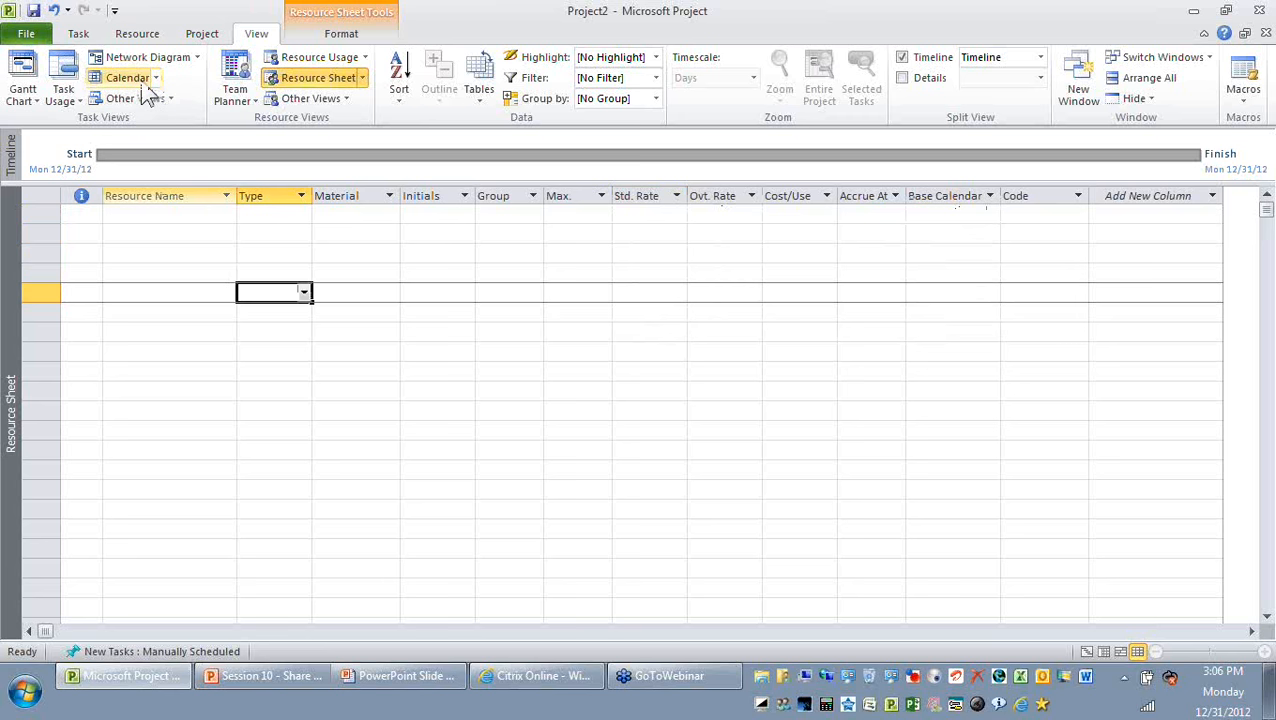
Open the recent project file Resource Pool.mpp.
click(30, 35)
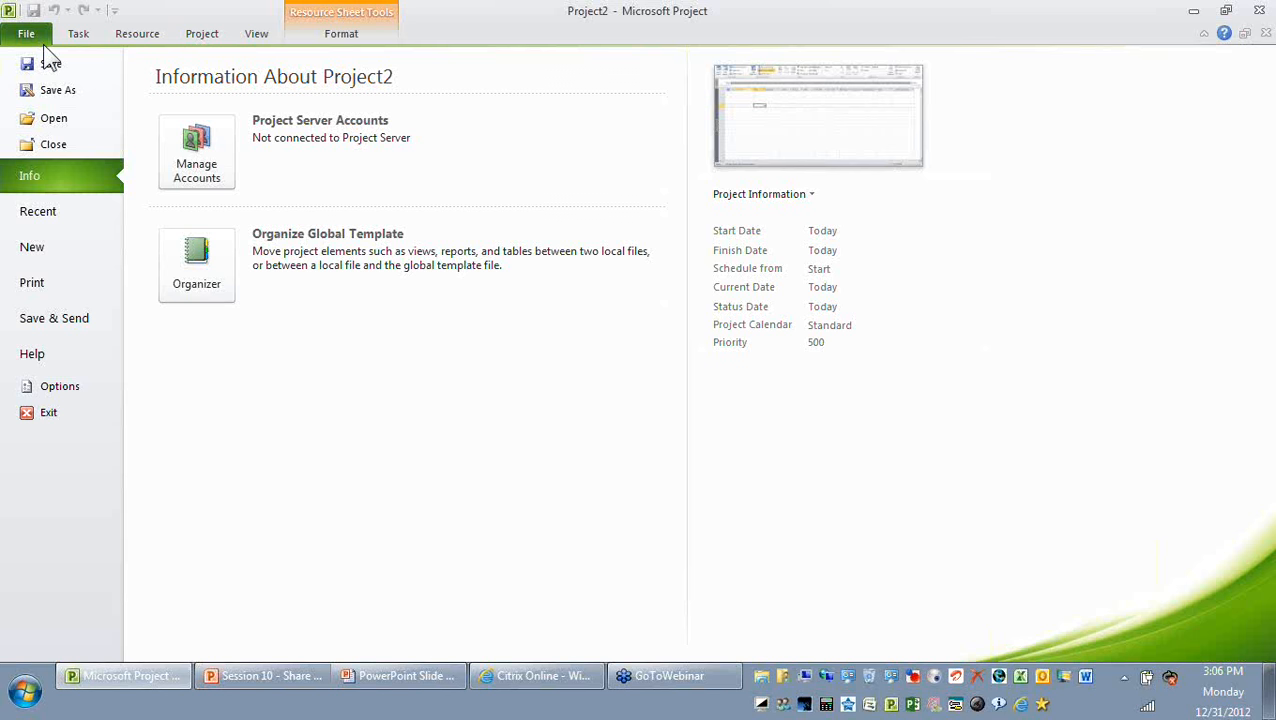
click(100, 210)
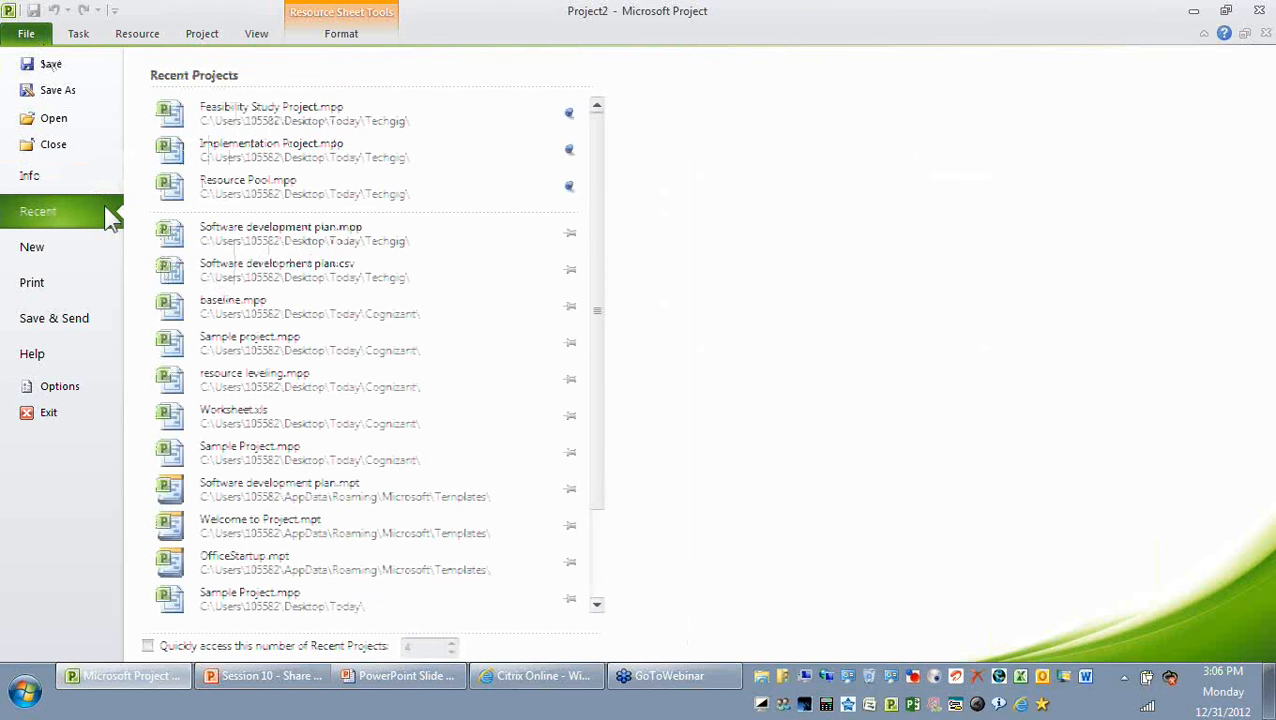
click(252, 190)
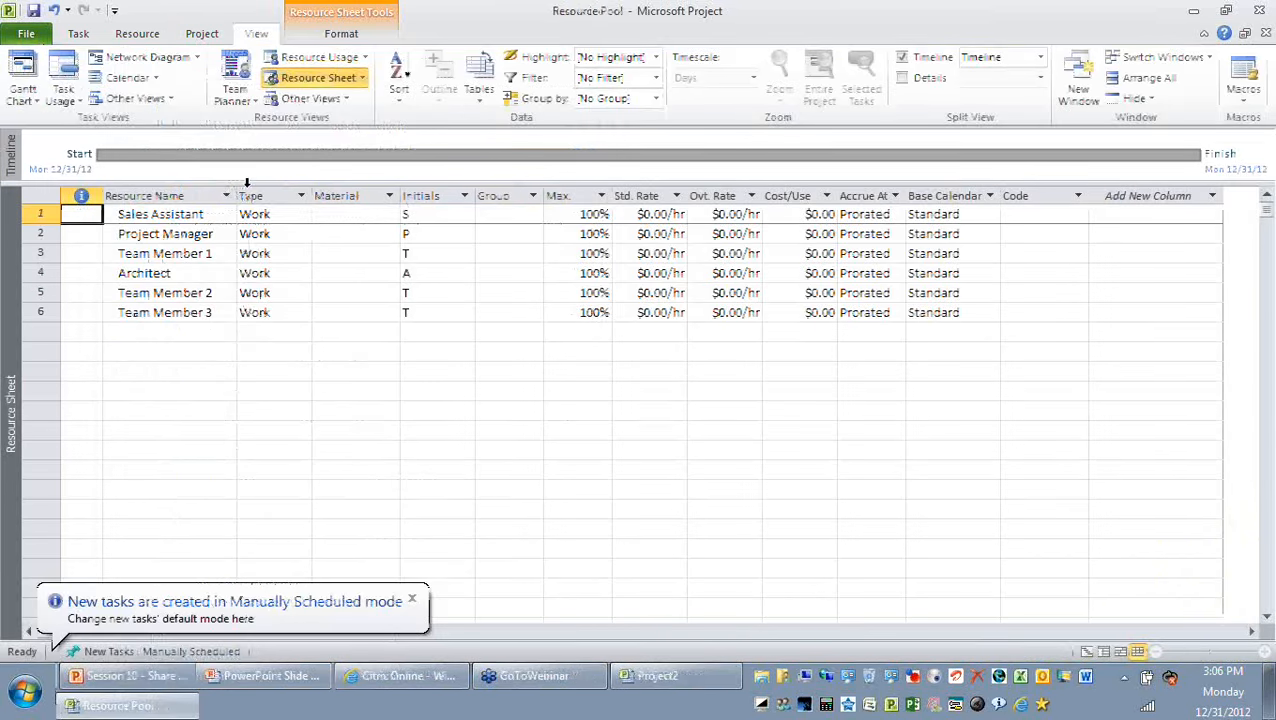
Review the names, types, maximum units and base calendars of the resources listed in the Resource Pool file.
drag(195, 214, 205, 294)
drag(268, 215, 275, 312)
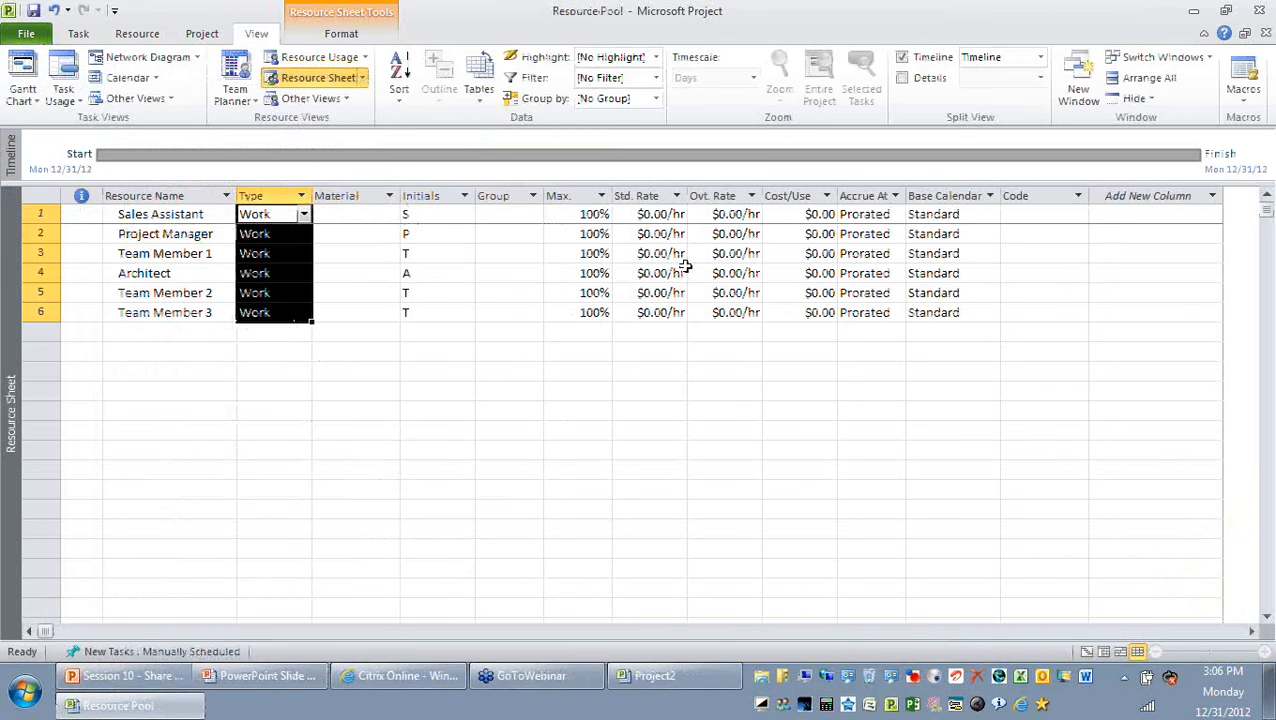
drag(590, 215, 593, 312)
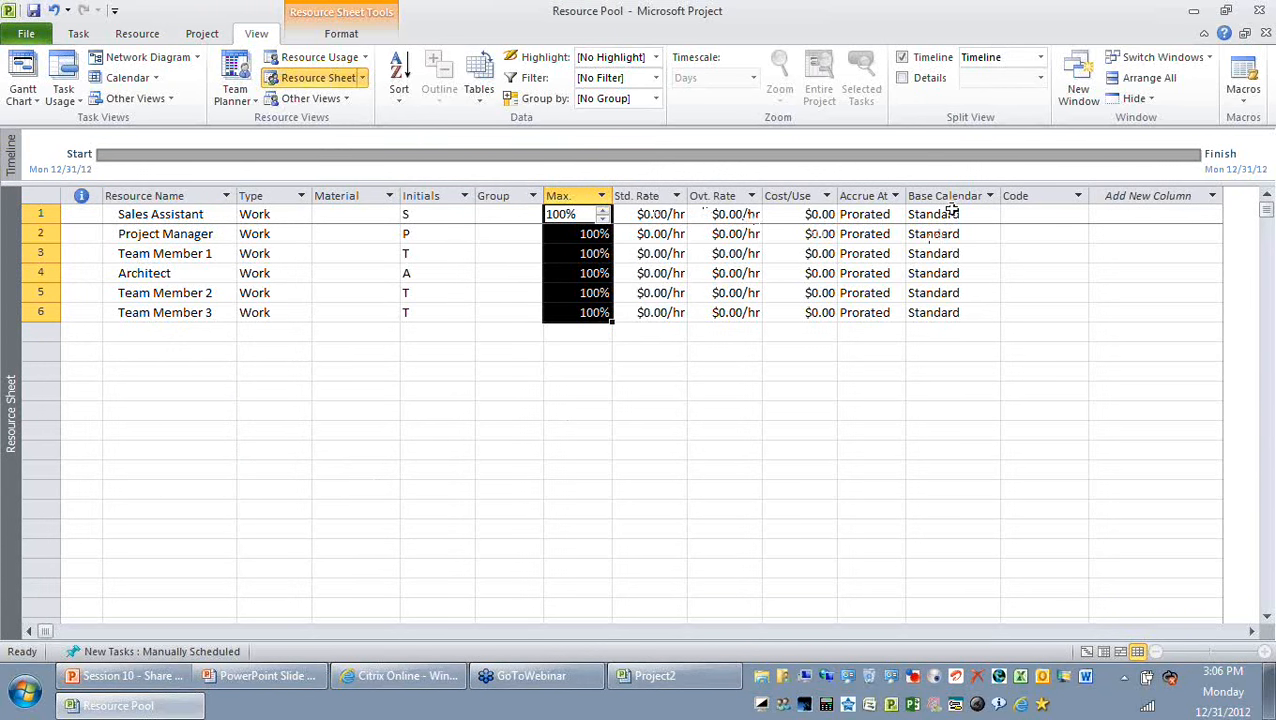
drag(953, 213, 931, 300)
click(571, 354)
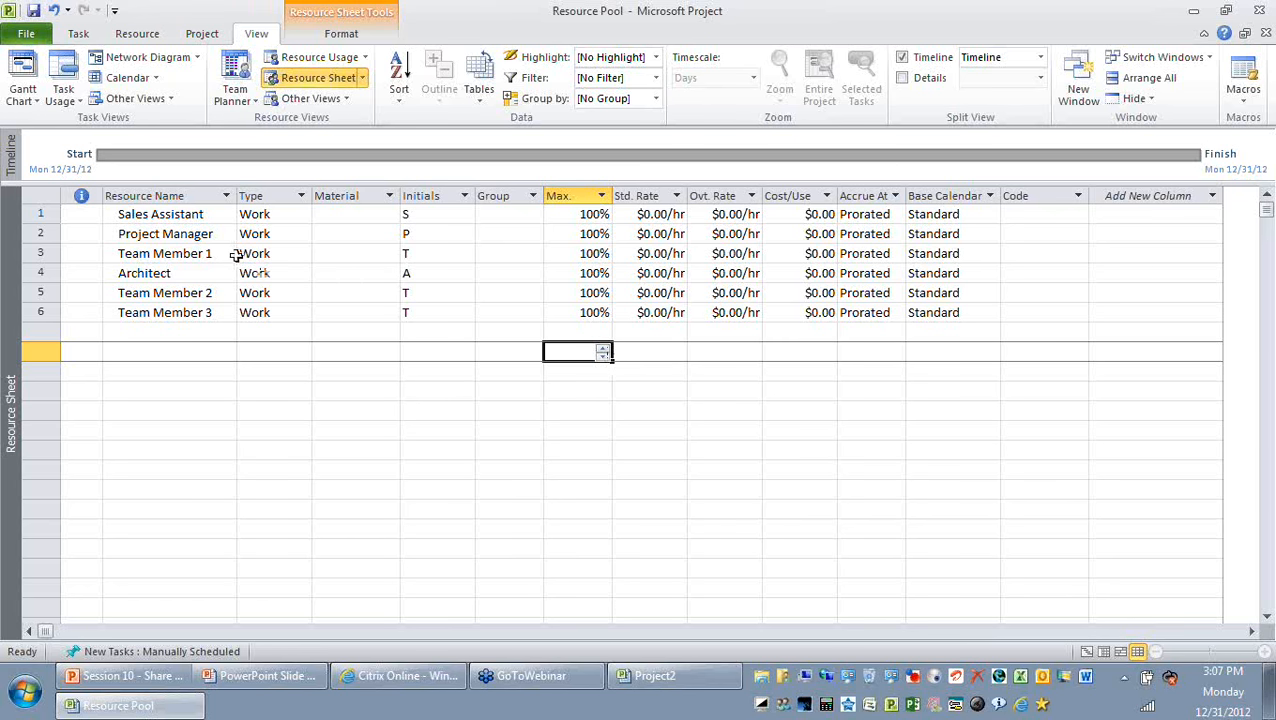
click(195, 214)
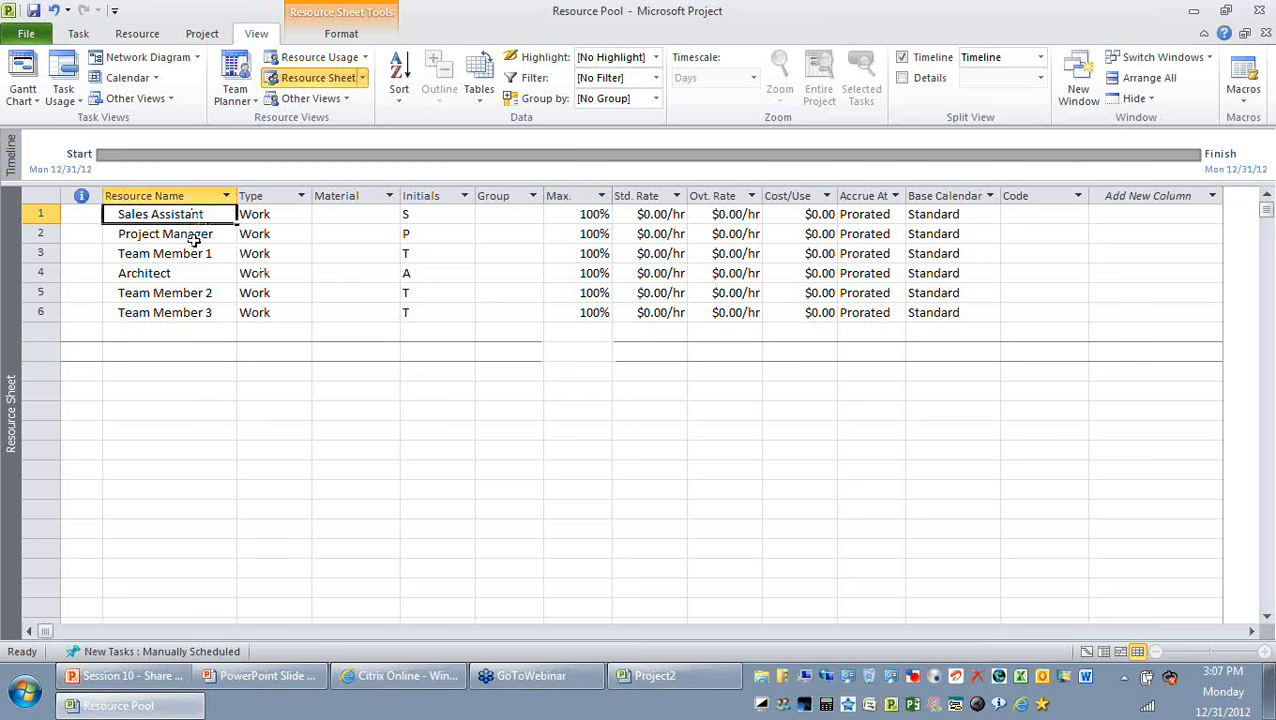
drag(195, 240, 240, 293)
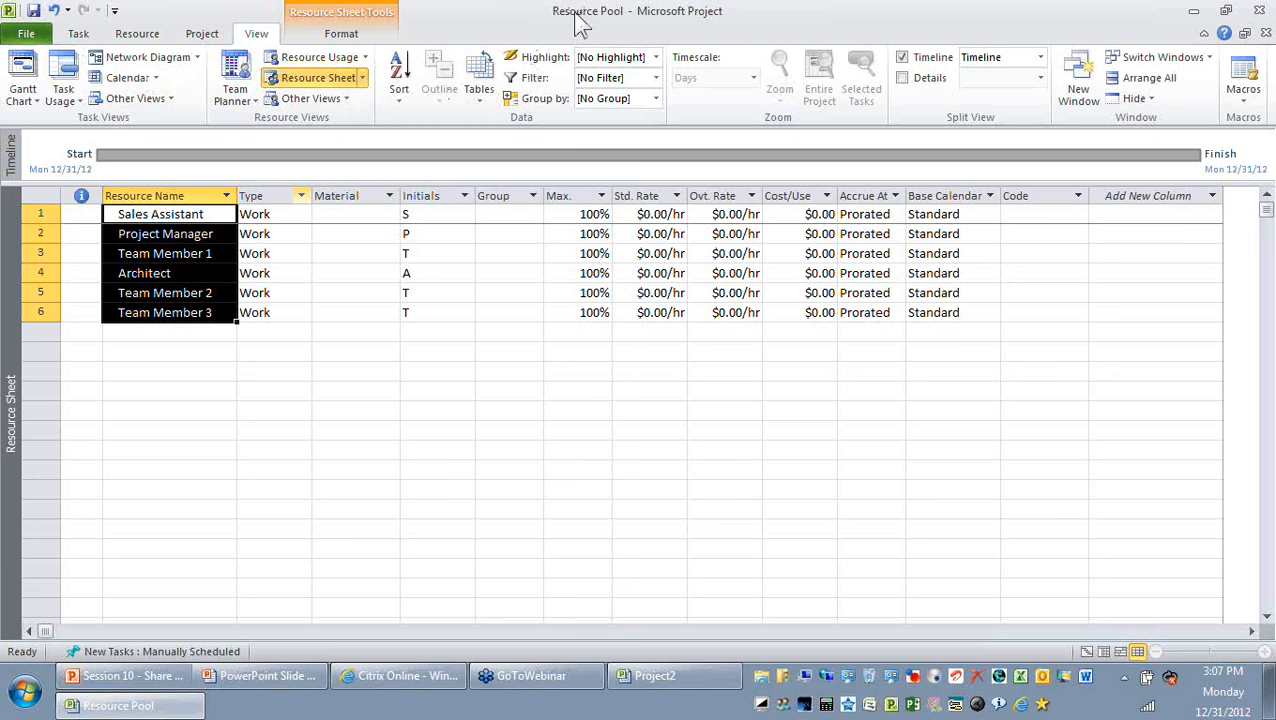
Switch to the slide show, advance to the Step 2 slide about linking the pool to projects, and return to Microsoft Project.
key(alt+Tab)
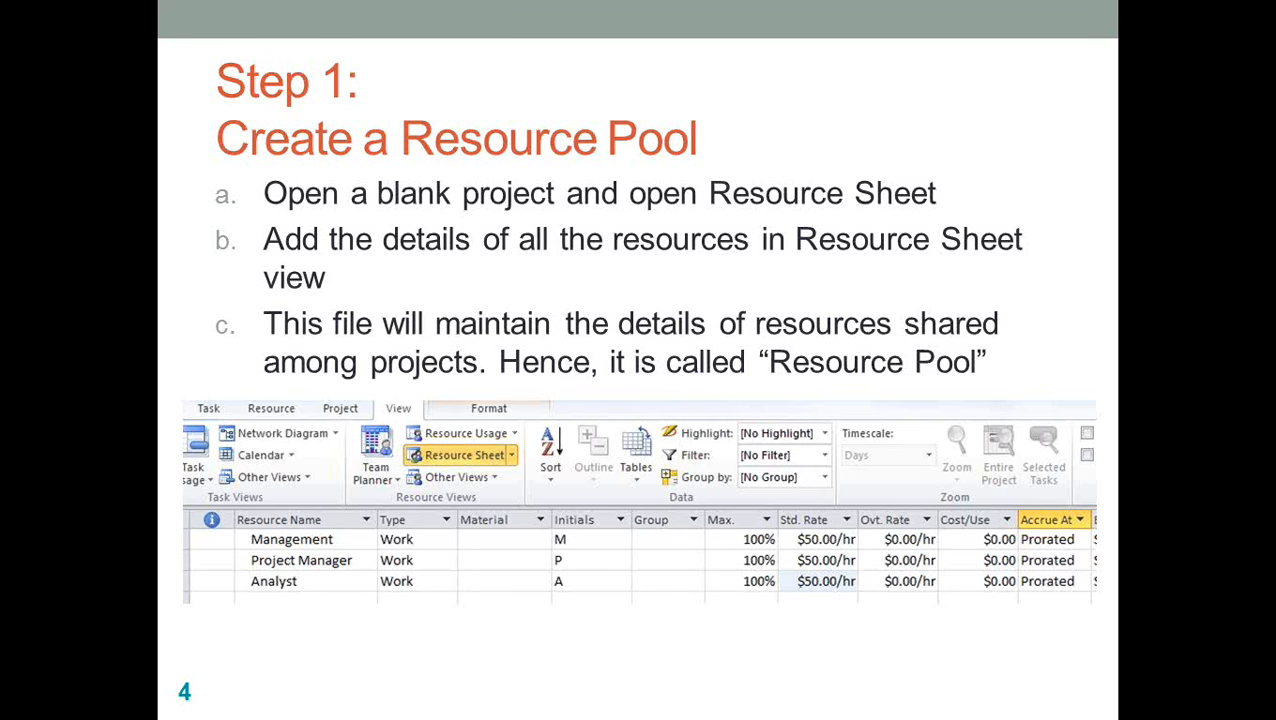
key(Right)
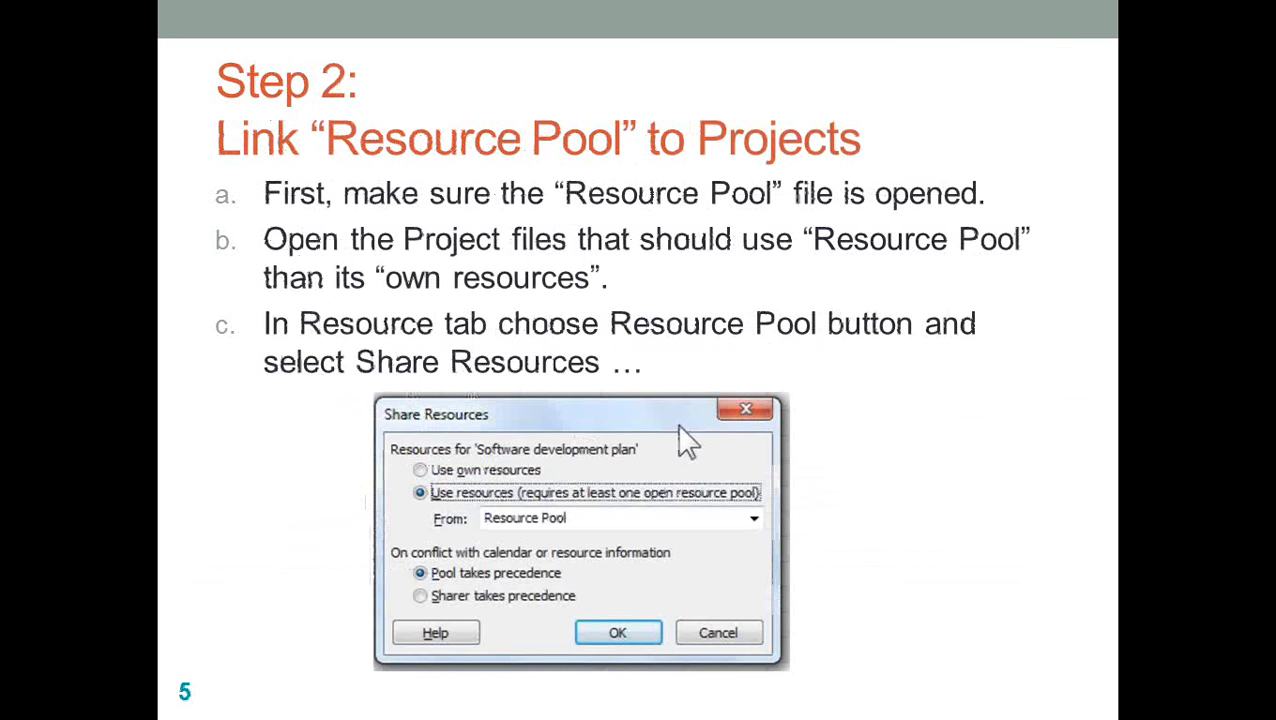
key(alt+Tab)
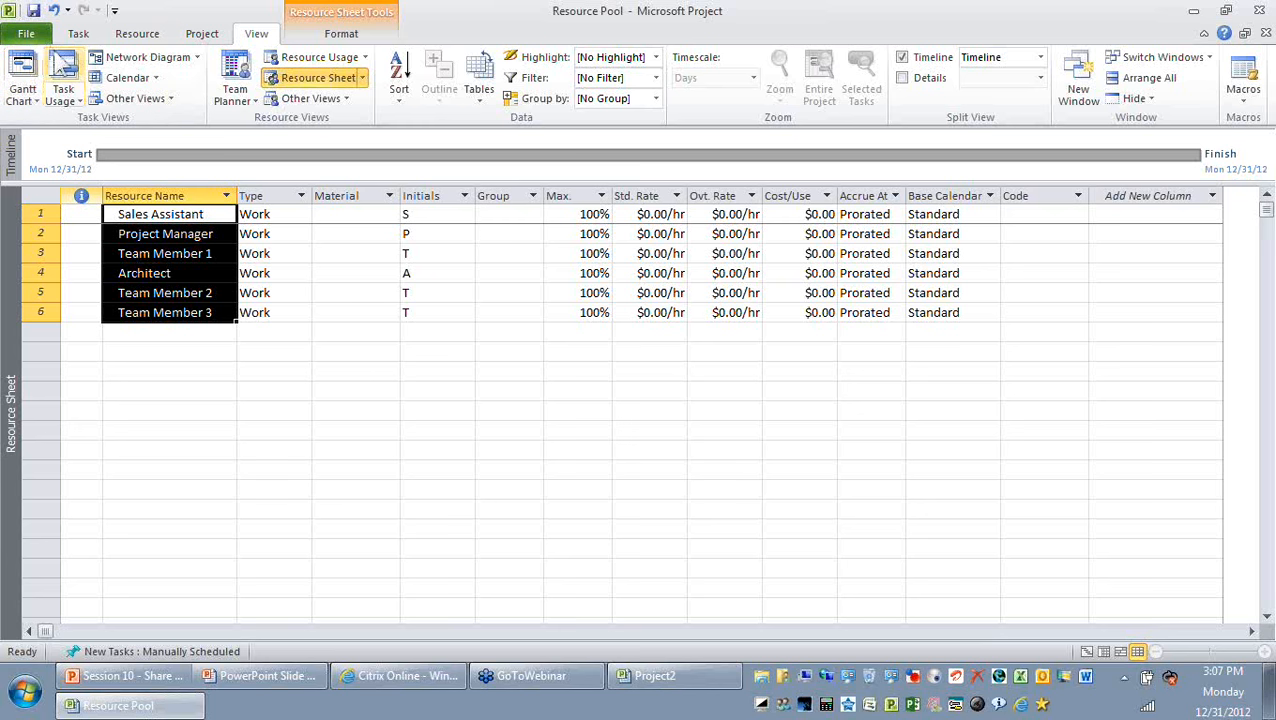
Show the Resource Pool file in the Gantt Chart view and open the recent file Feasibility Study Project.mpp.
click(346, 292)
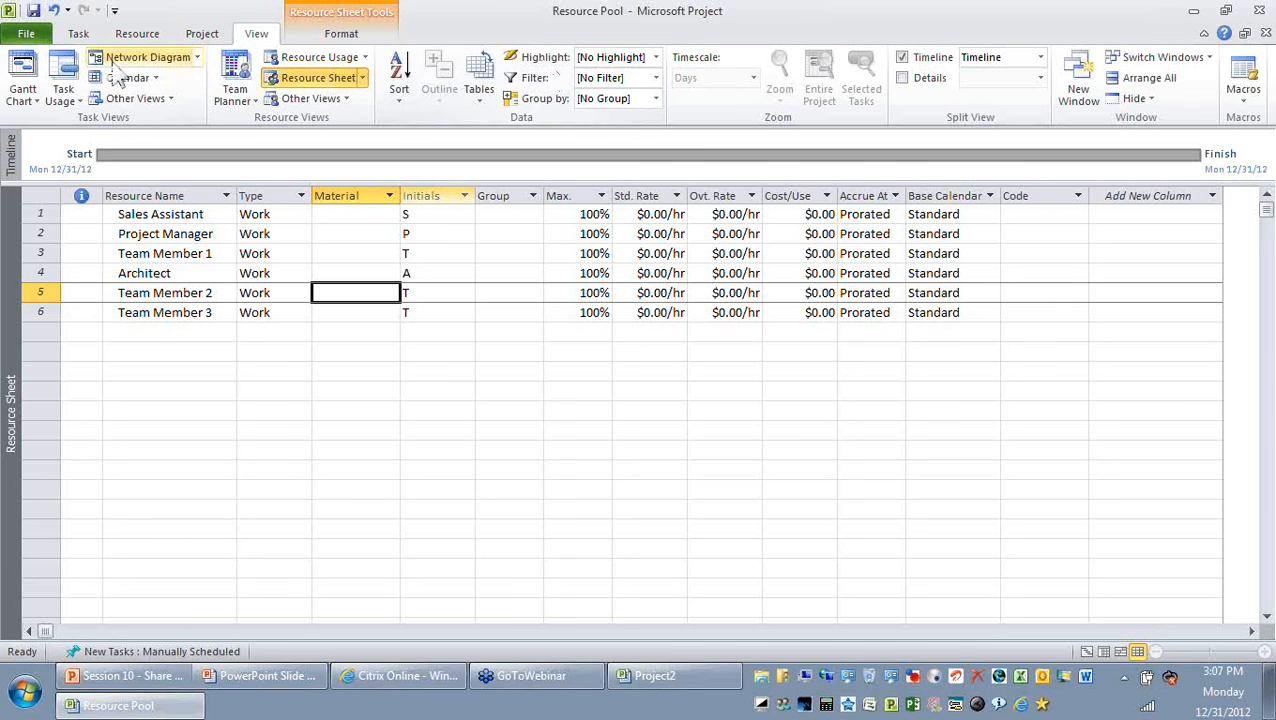
click(24, 70)
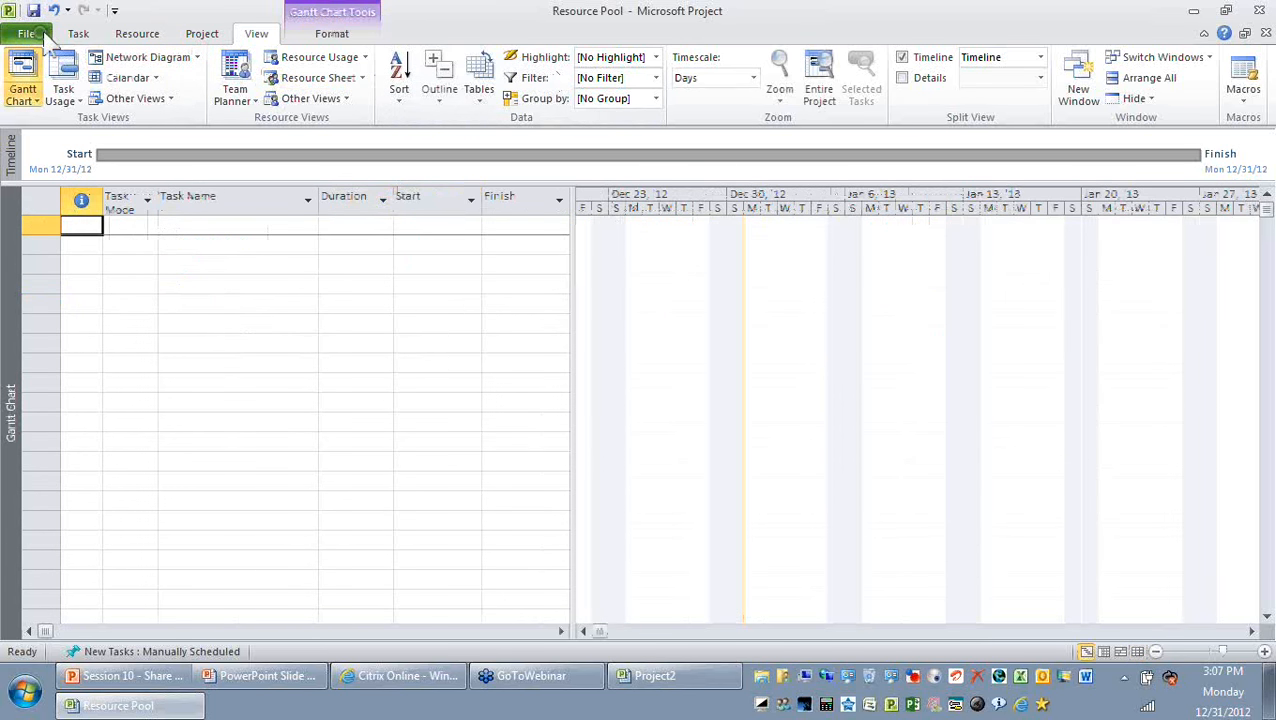
click(27, 34)
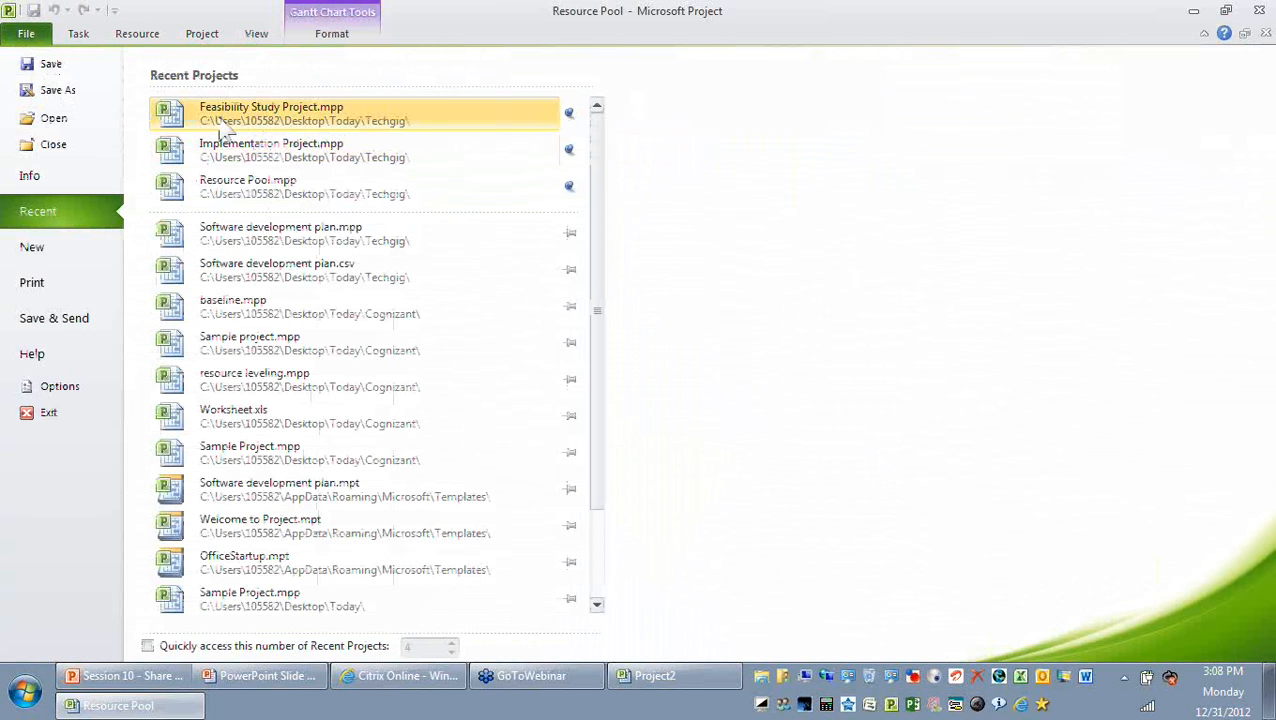
click(289, 116)
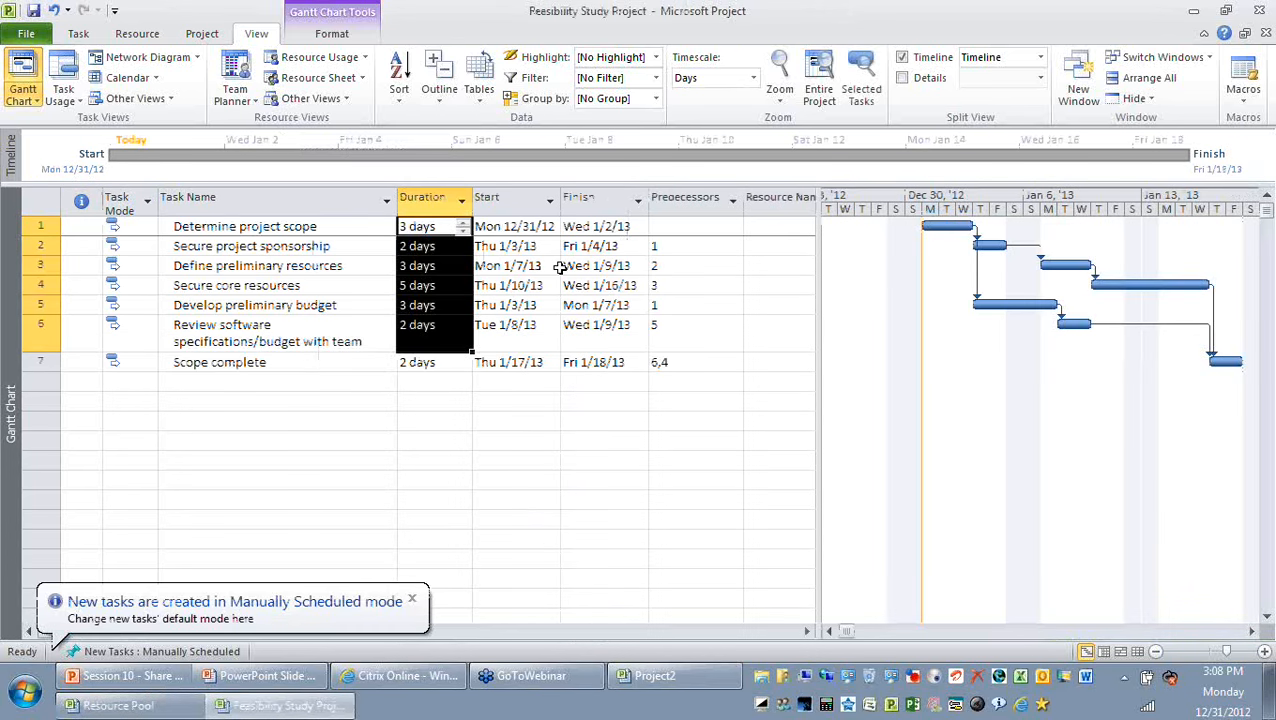
Review the Start, Finish, Predecessors and Resource Names columns of the Feasibility Study tasks, widening the table area to fit them.
click(521, 197)
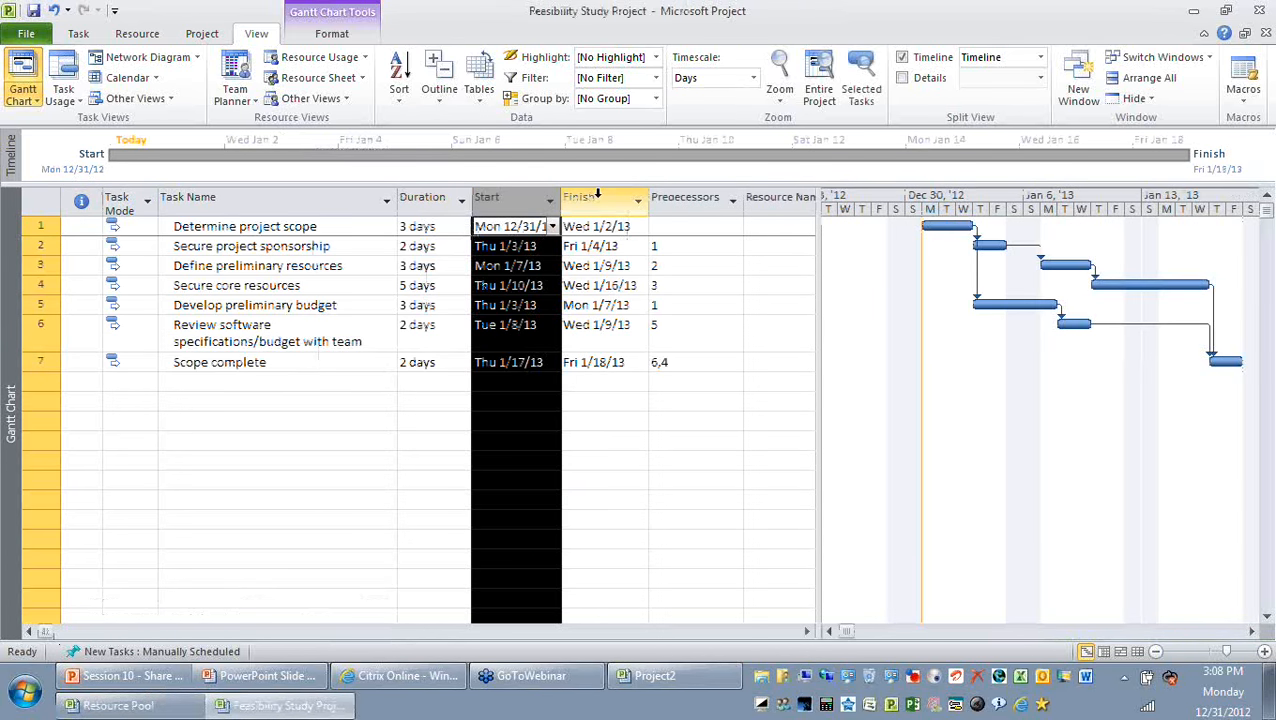
click(590, 197)
click(685, 197)
drag(819, 341, 928, 347)
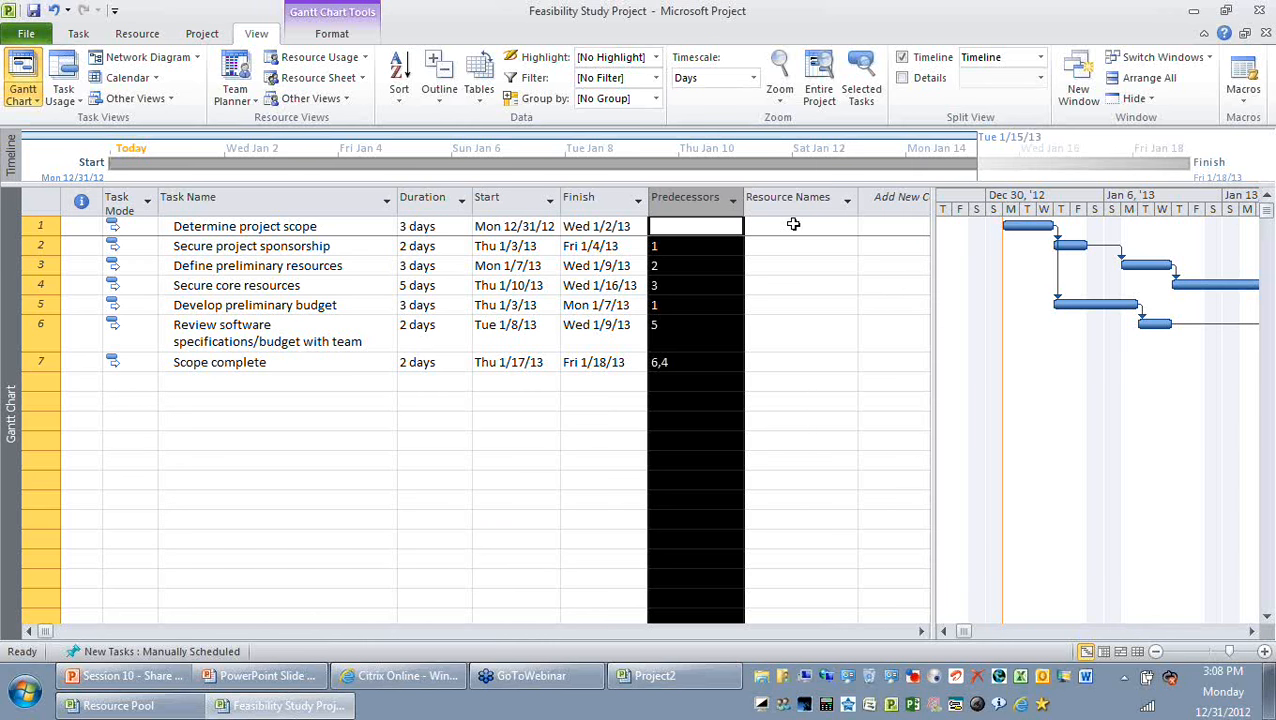
click(790, 202)
click(541, 435)
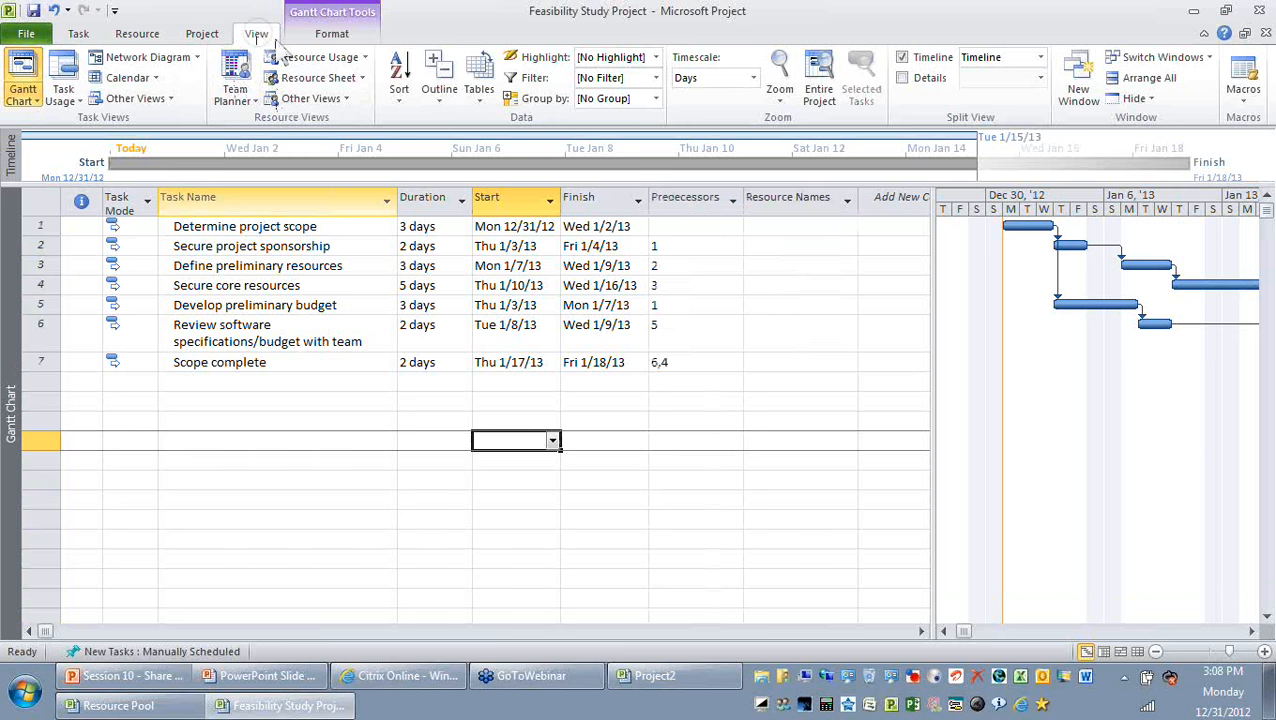
Check the Feasibility Study Project's resource sheet for its own resources and return to the Gantt Chart view.
click(318, 77)
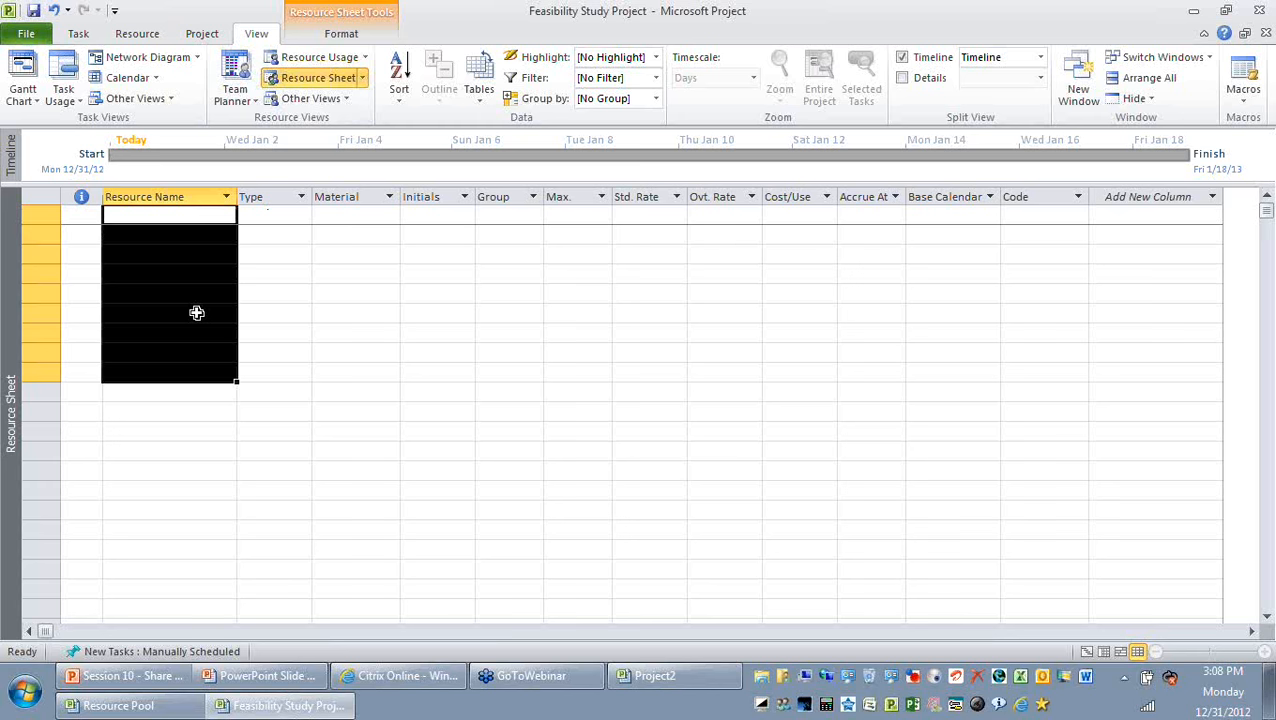
click(276, 310)
drag(191, 213, 191, 333)
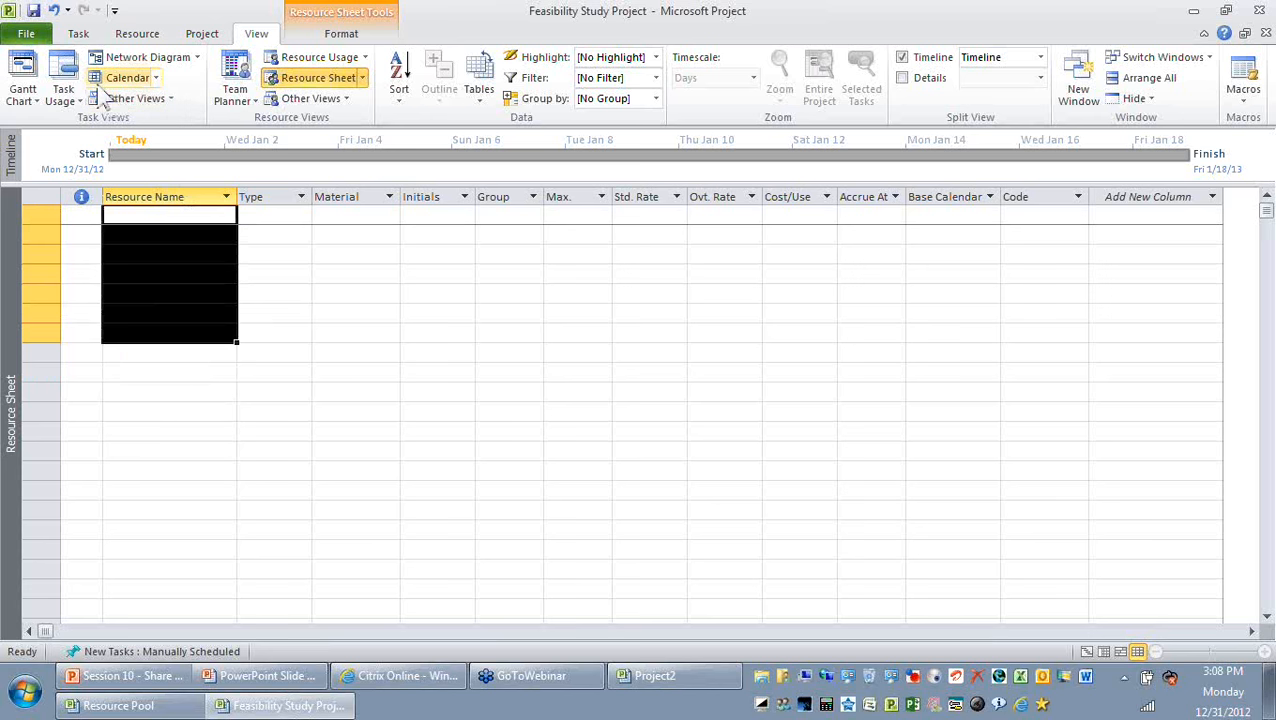
click(17, 87)
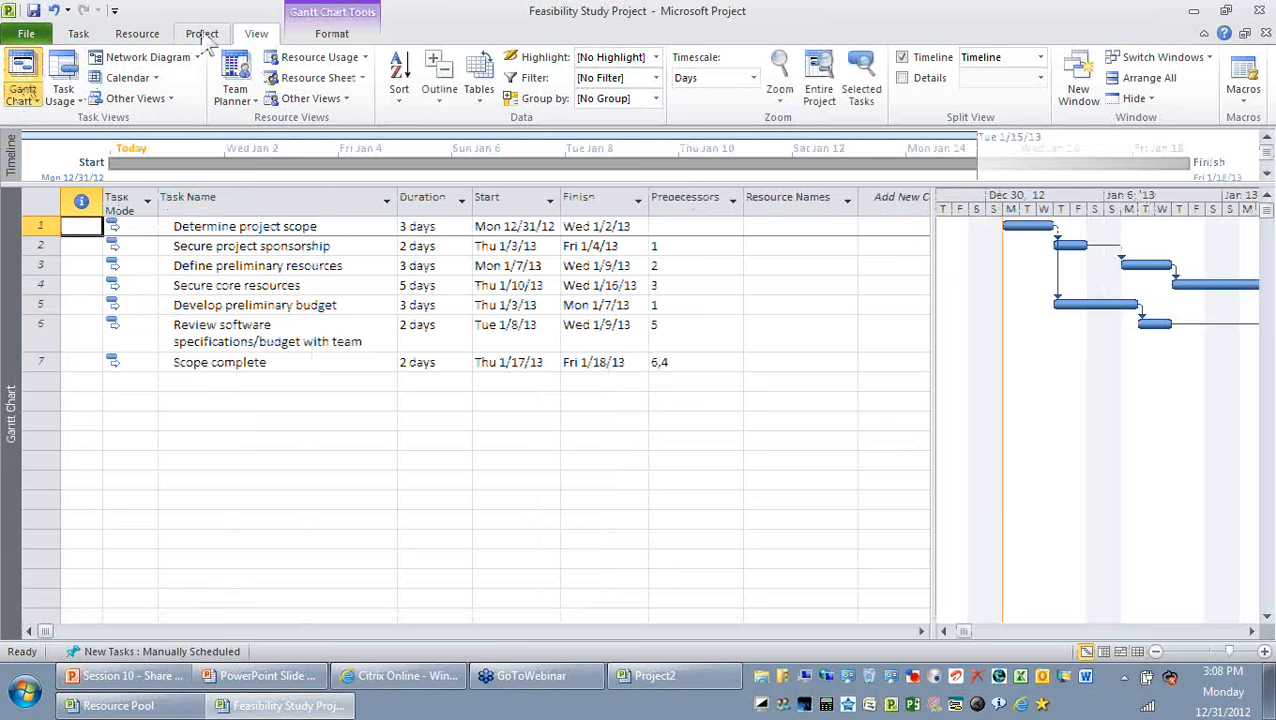
Set the Feasibility Study Project to use shared resources from the open Resource Pool file.
click(148, 36)
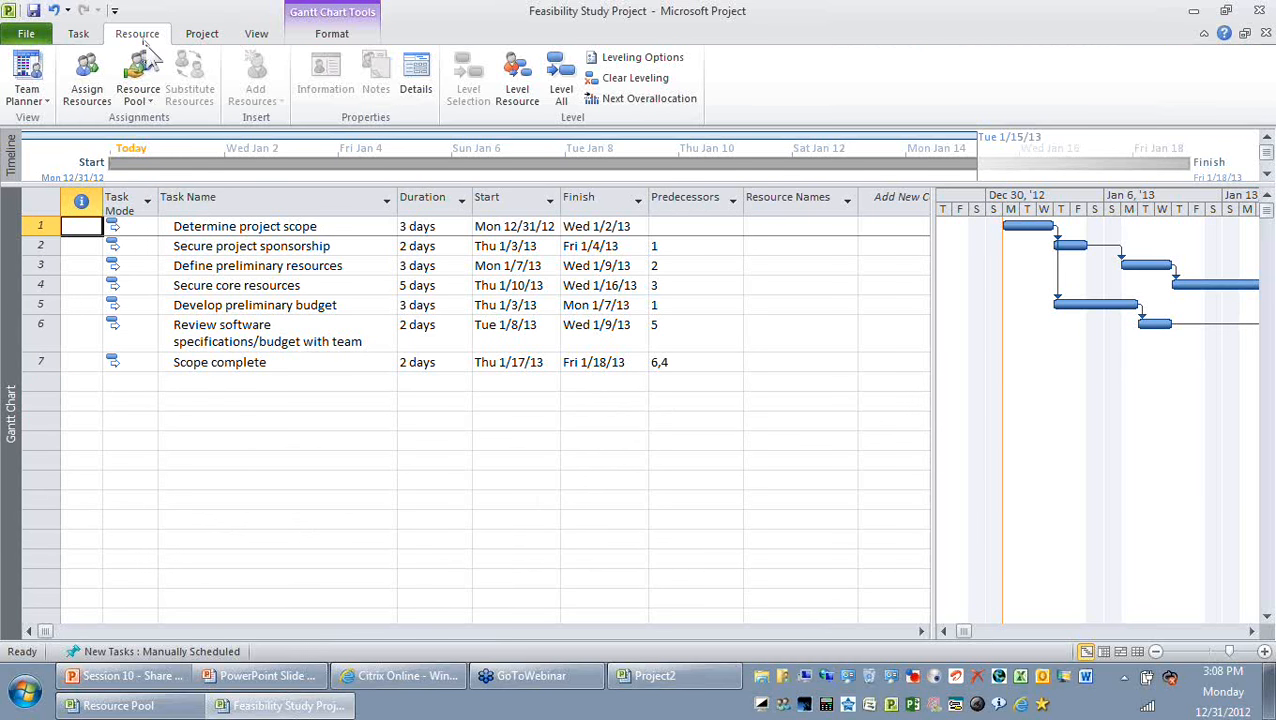
click(157, 110)
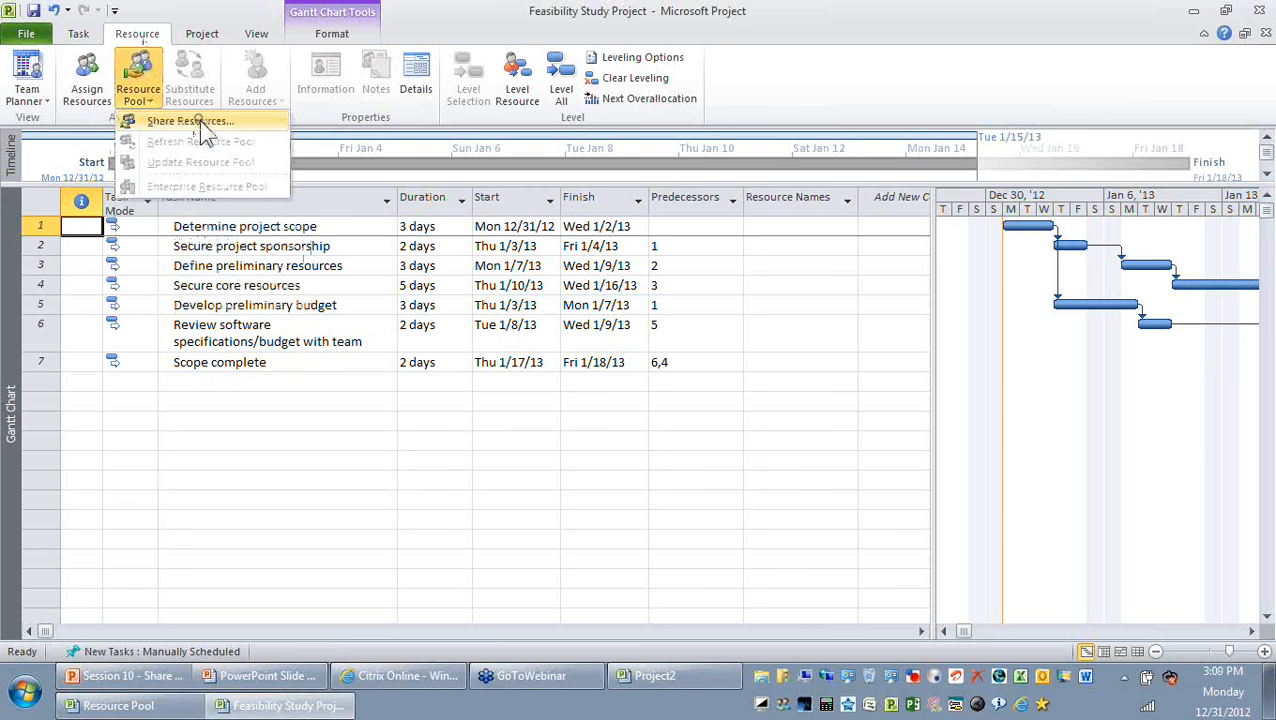
click(199, 120)
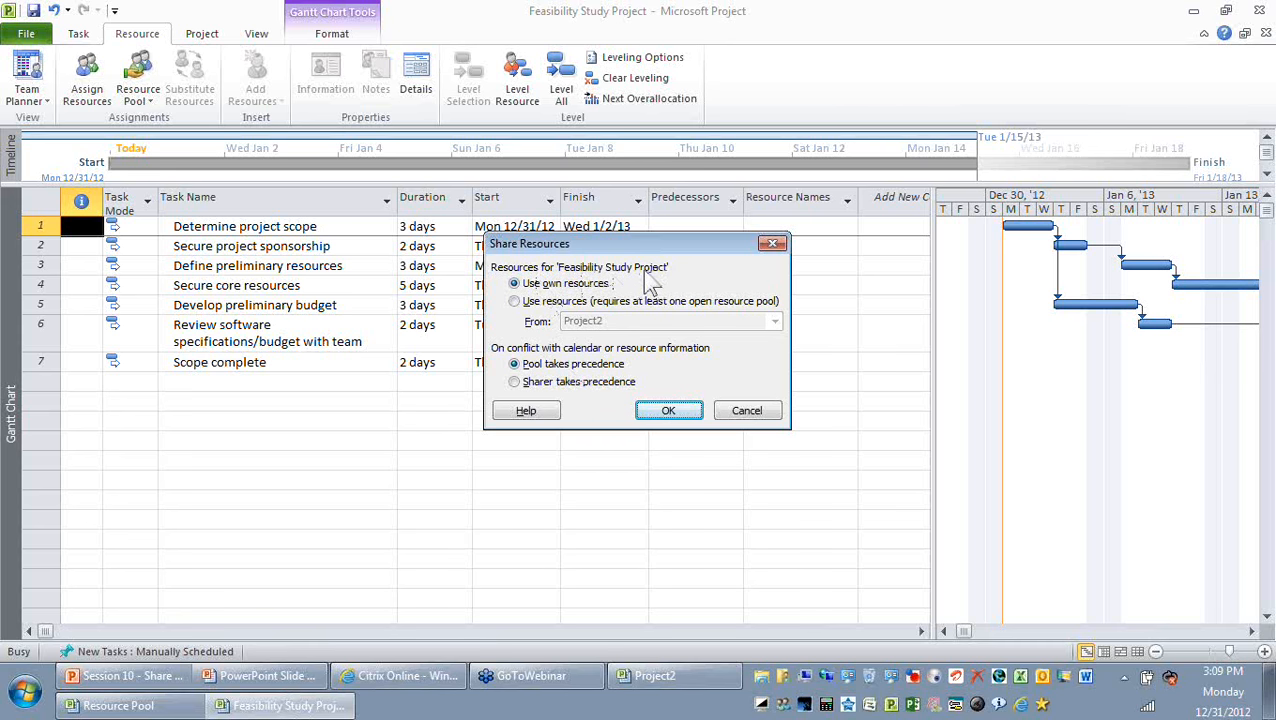
click(527, 301)
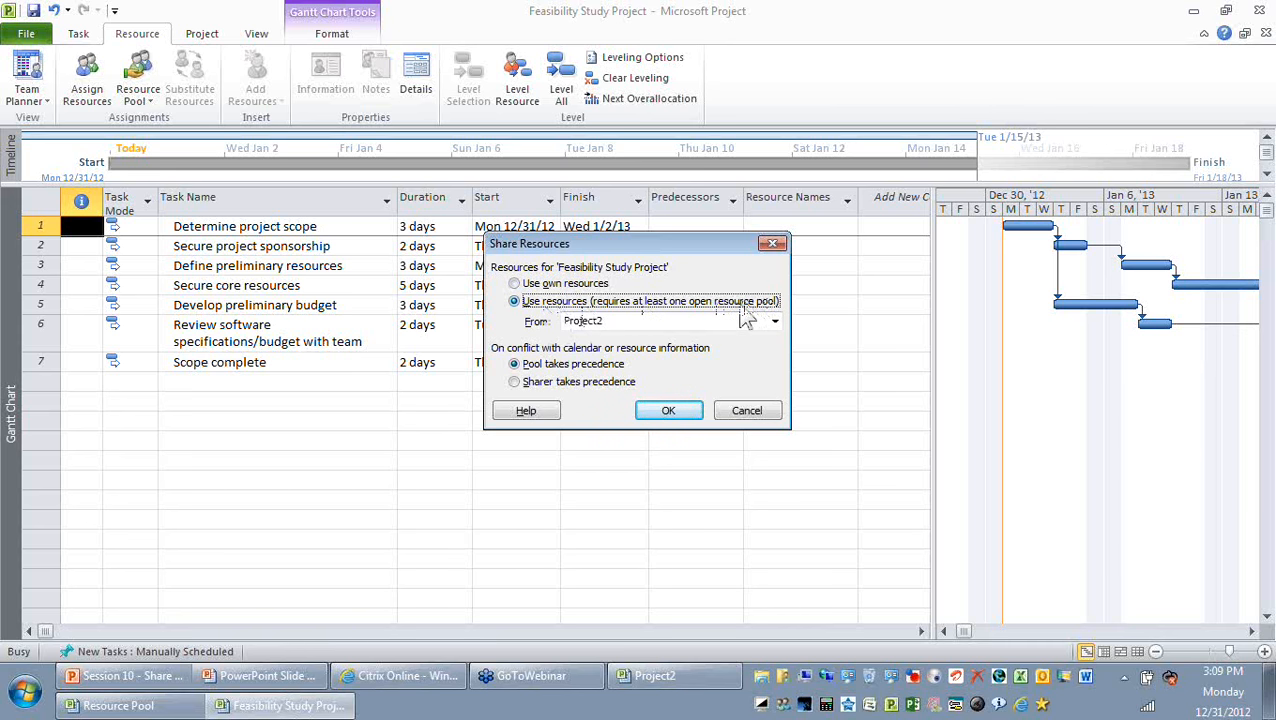
click(674, 320)
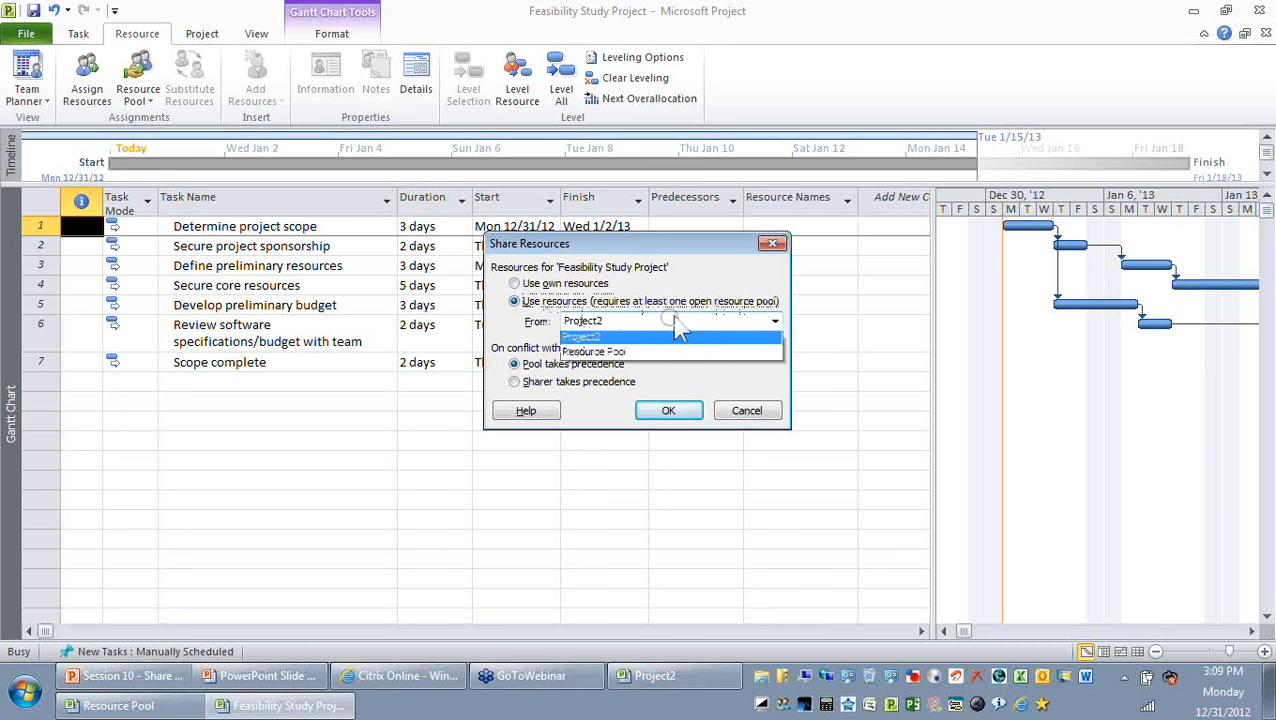
click(622, 355)
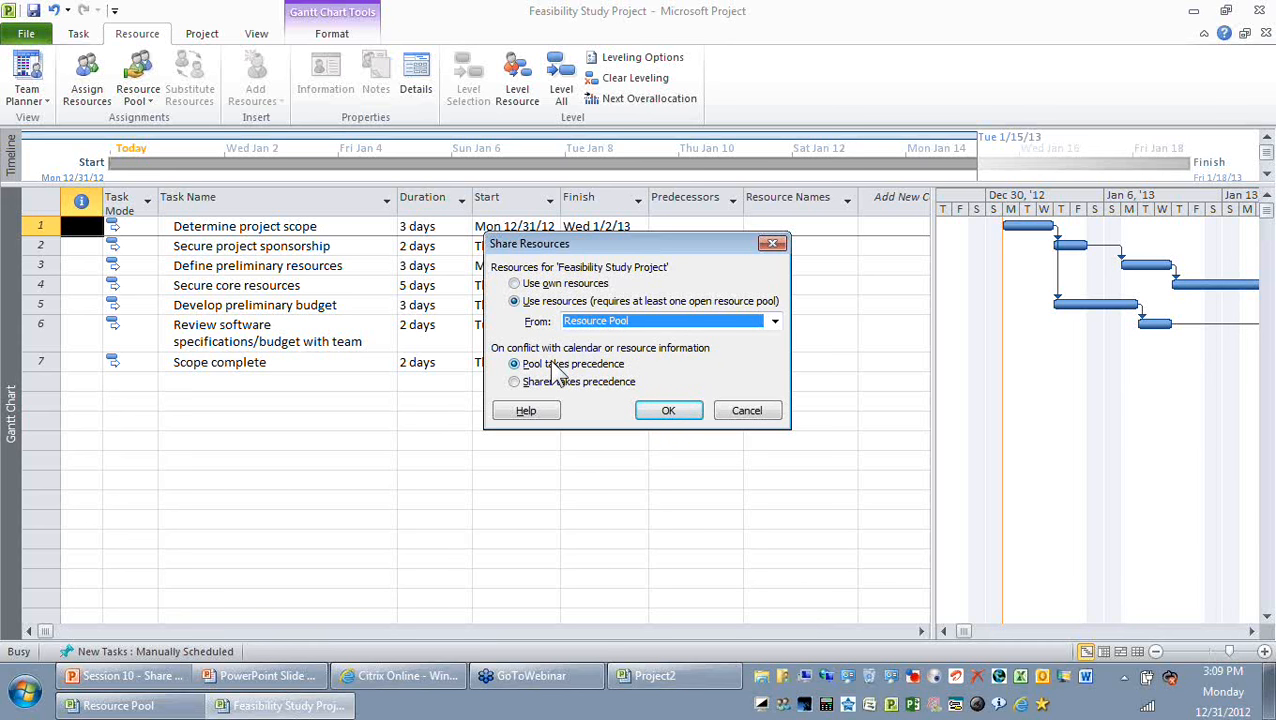
Compare the two conflict options, keep Pool takes precedence, and confirm the resource sharing.
click(556, 383)
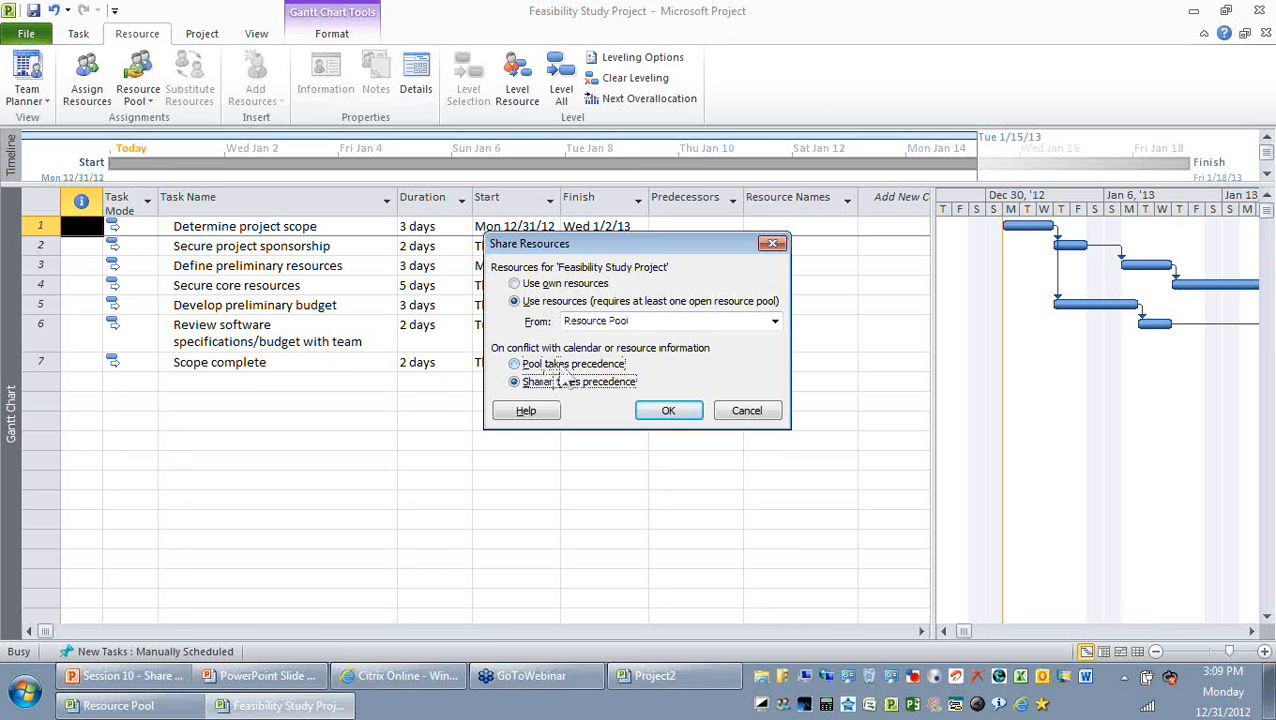
click(556, 366)
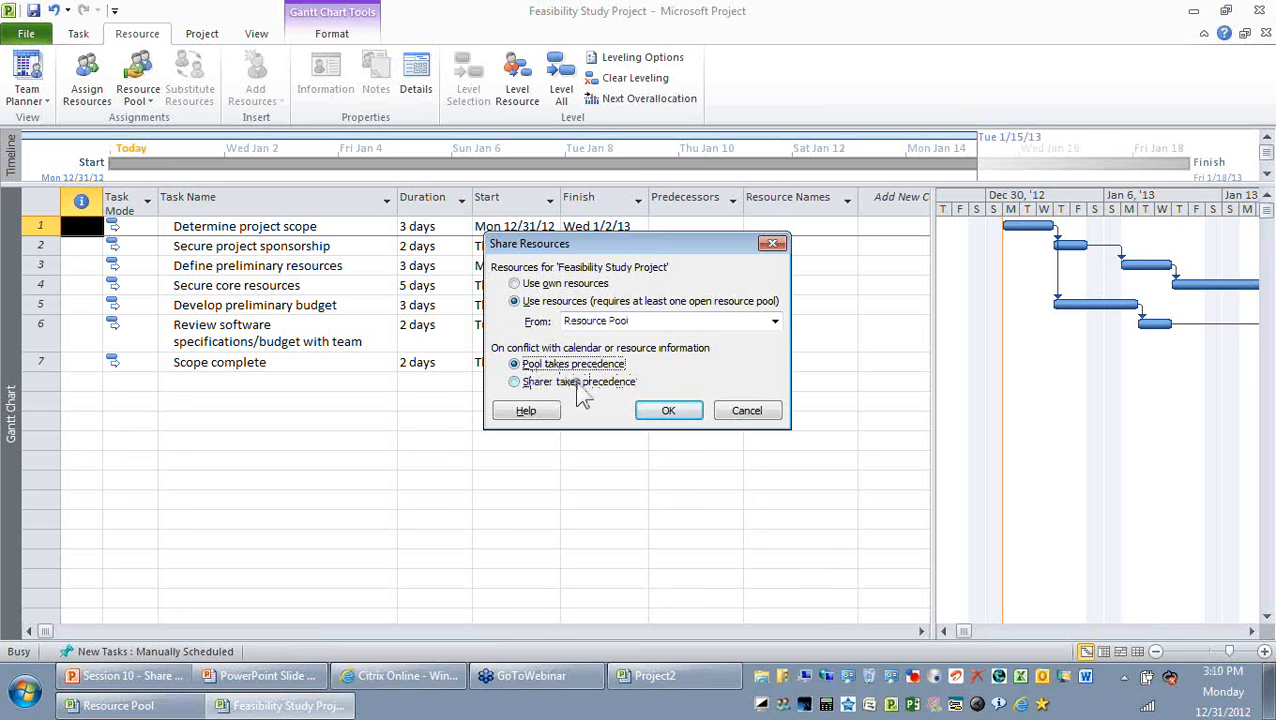
click(580, 384)
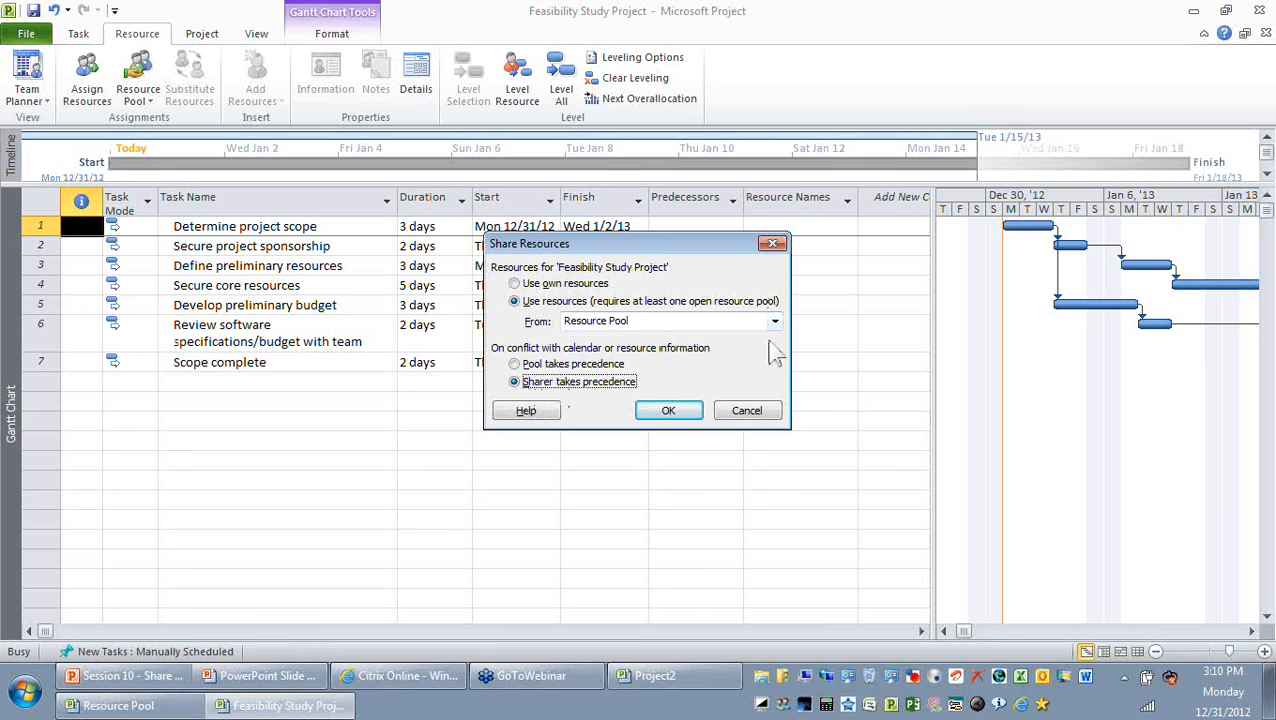
click(573, 366)
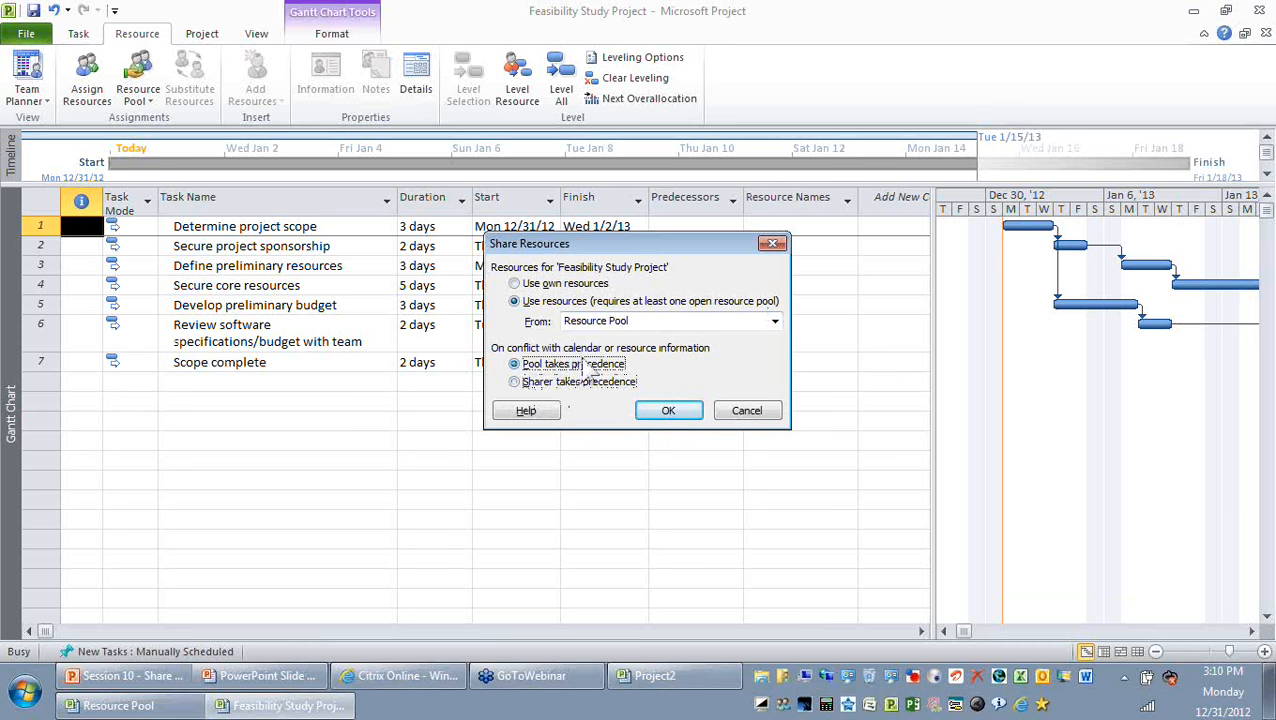
click(667, 418)
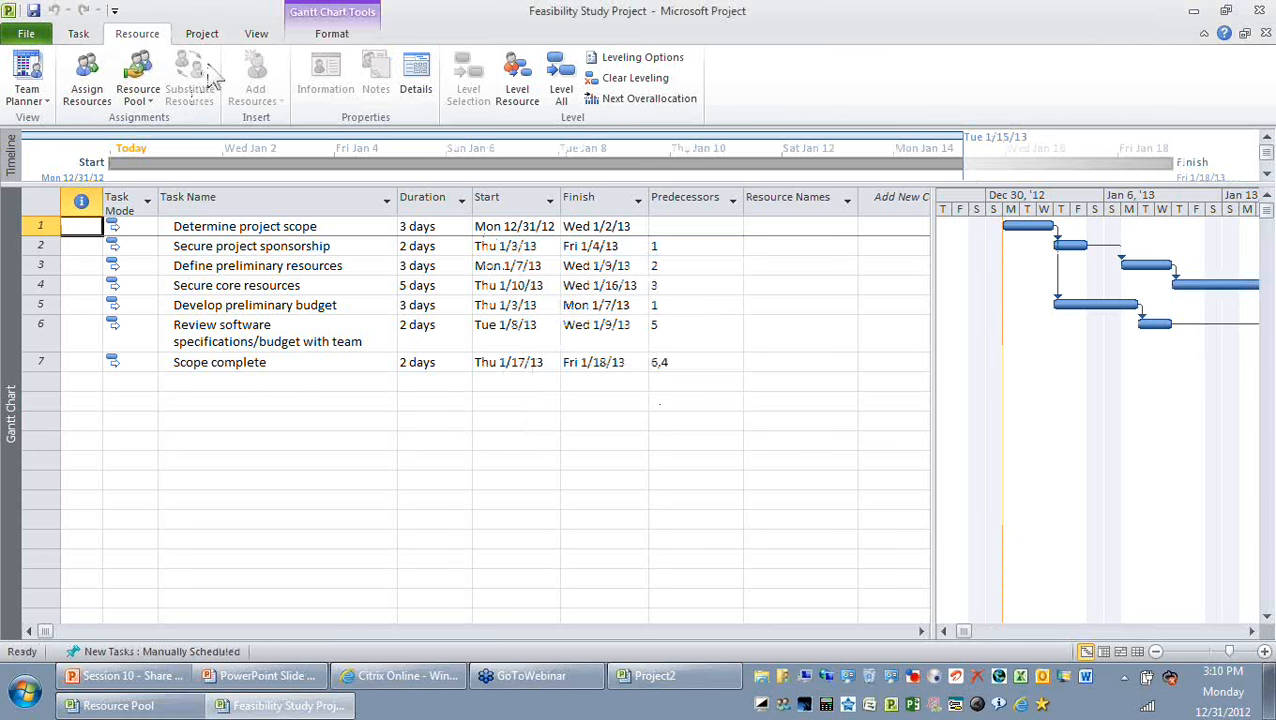
Show the Feasibility Study Project's resource sheet and examine the resource names it lists.
click(258, 36)
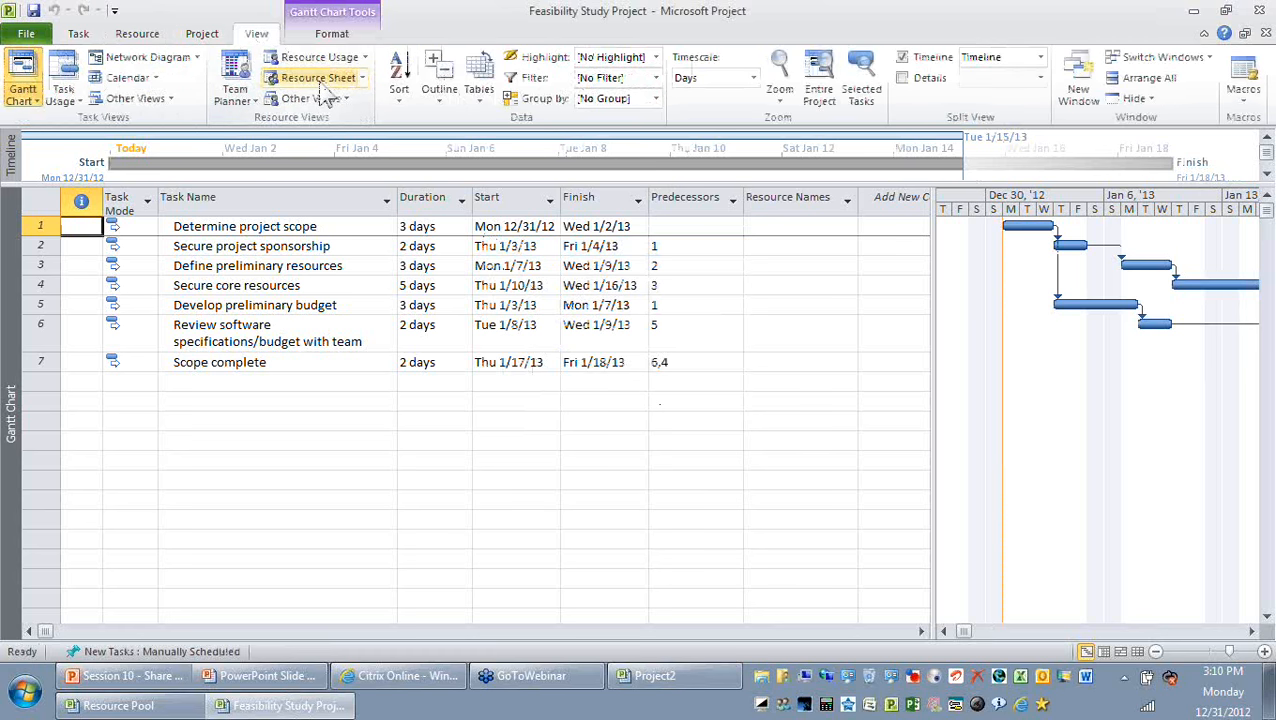
click(322, 84)
drag(191, 214, 190, 313)
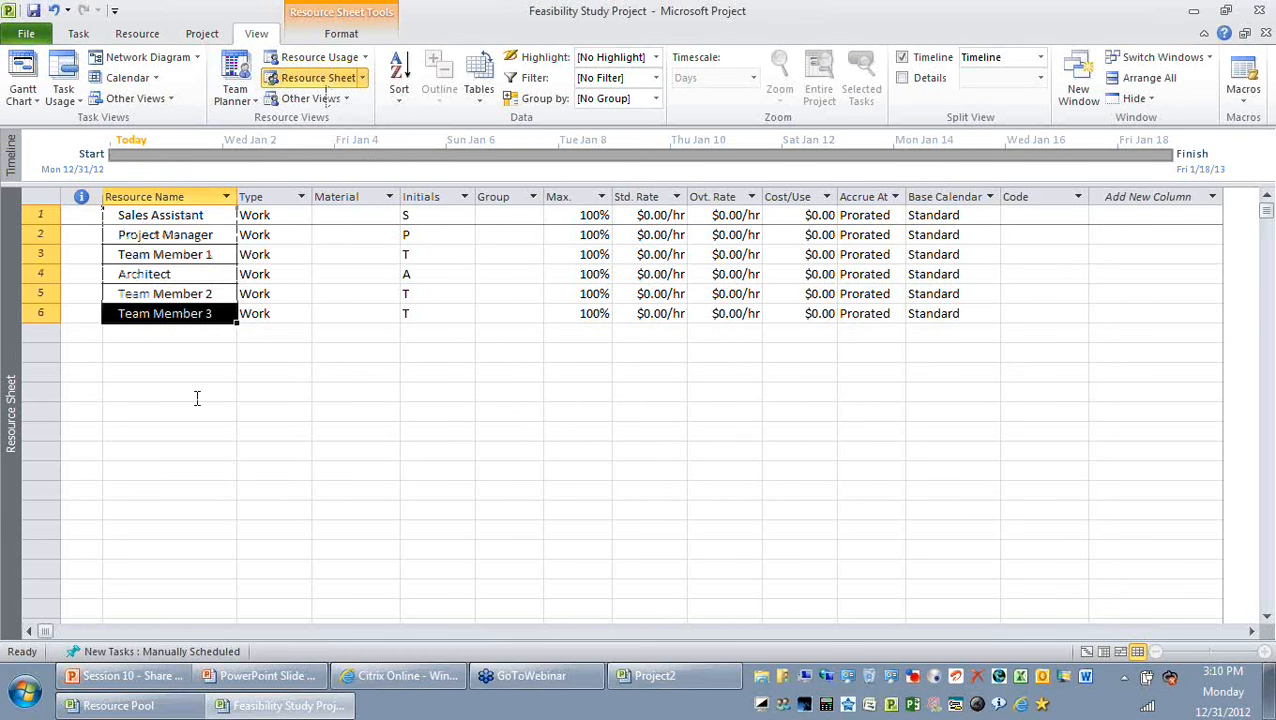
click(225, 388)
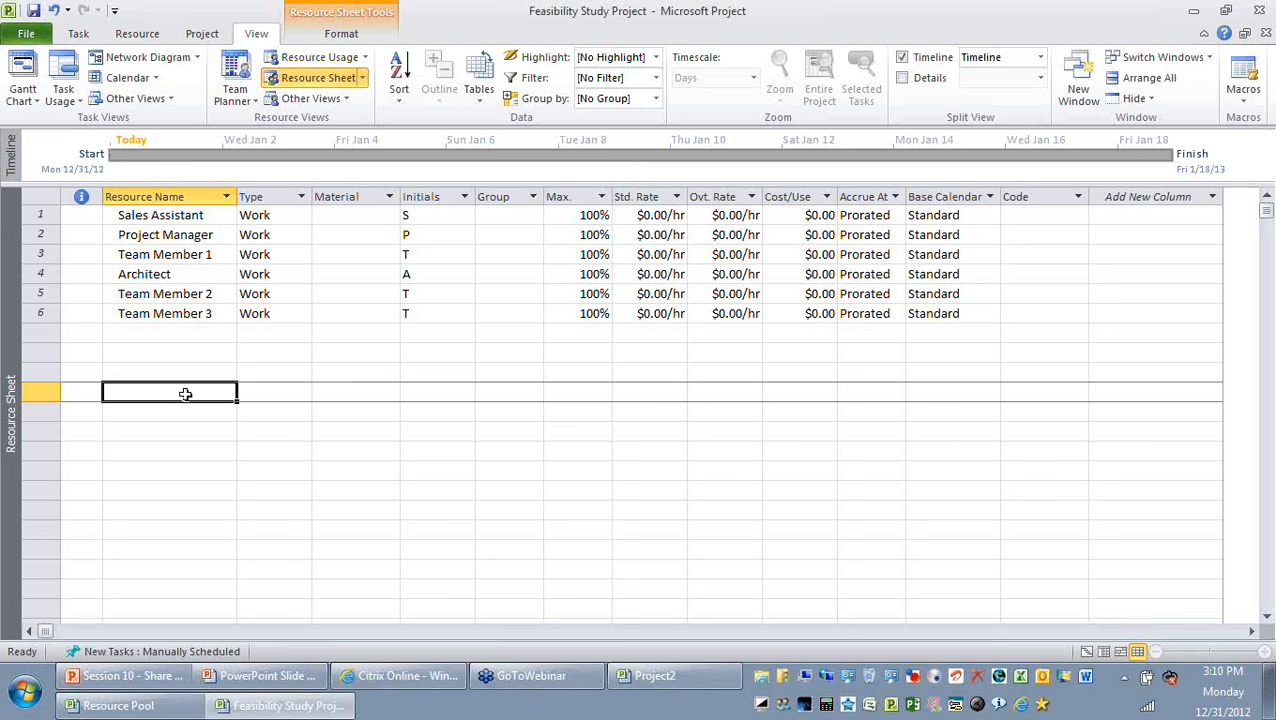
Insert a Project column before Resource Name and check which file each resource belongs to.
click(184, 196)
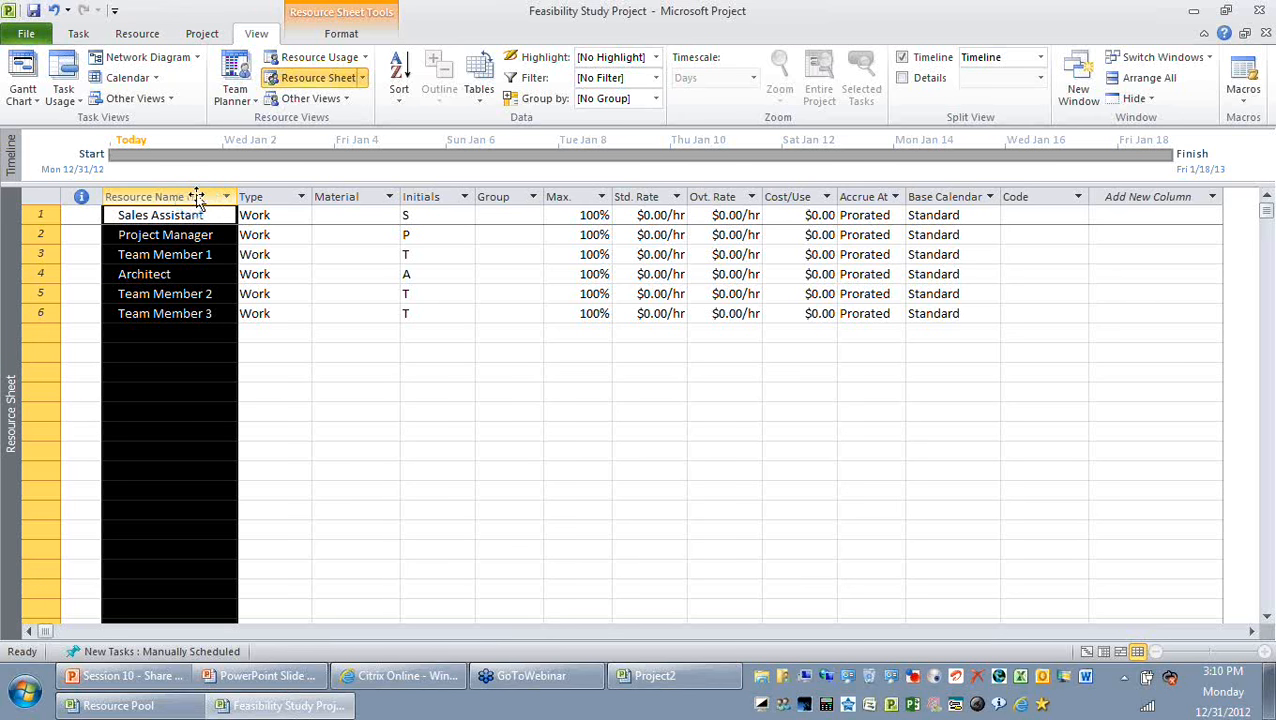
click(196, 196)
right_click(196, 196)
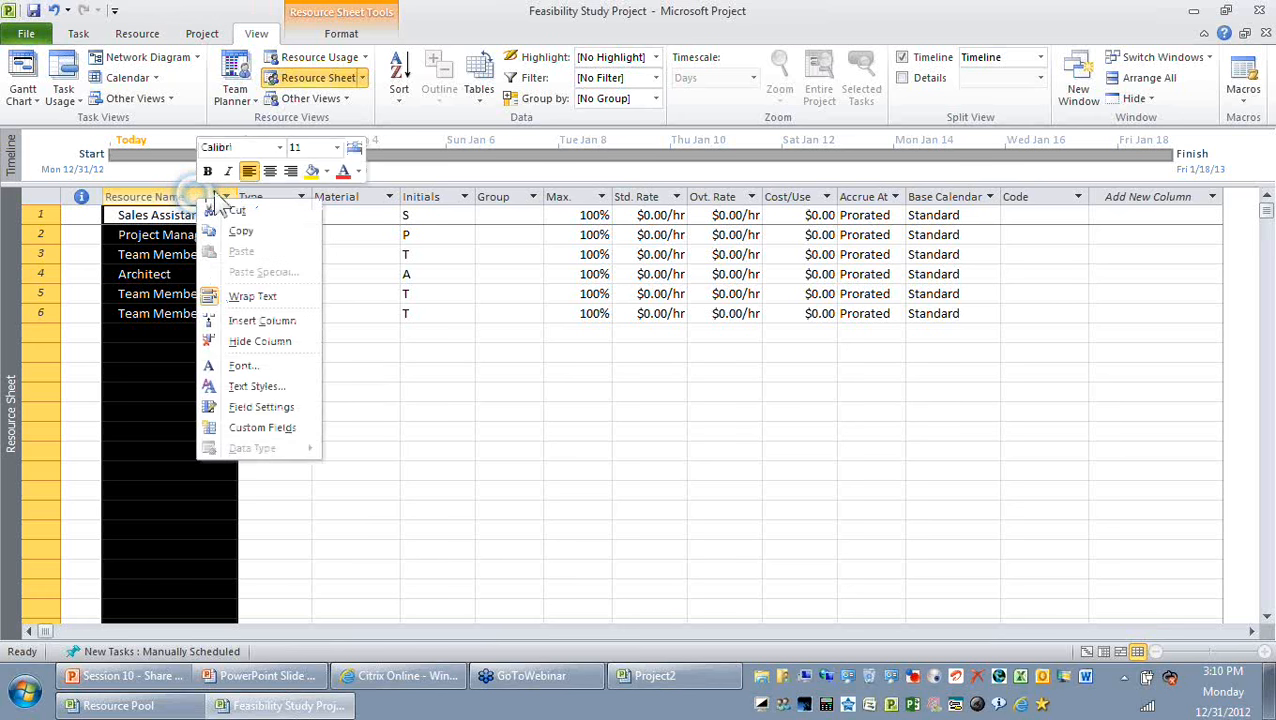
click(281, 320)
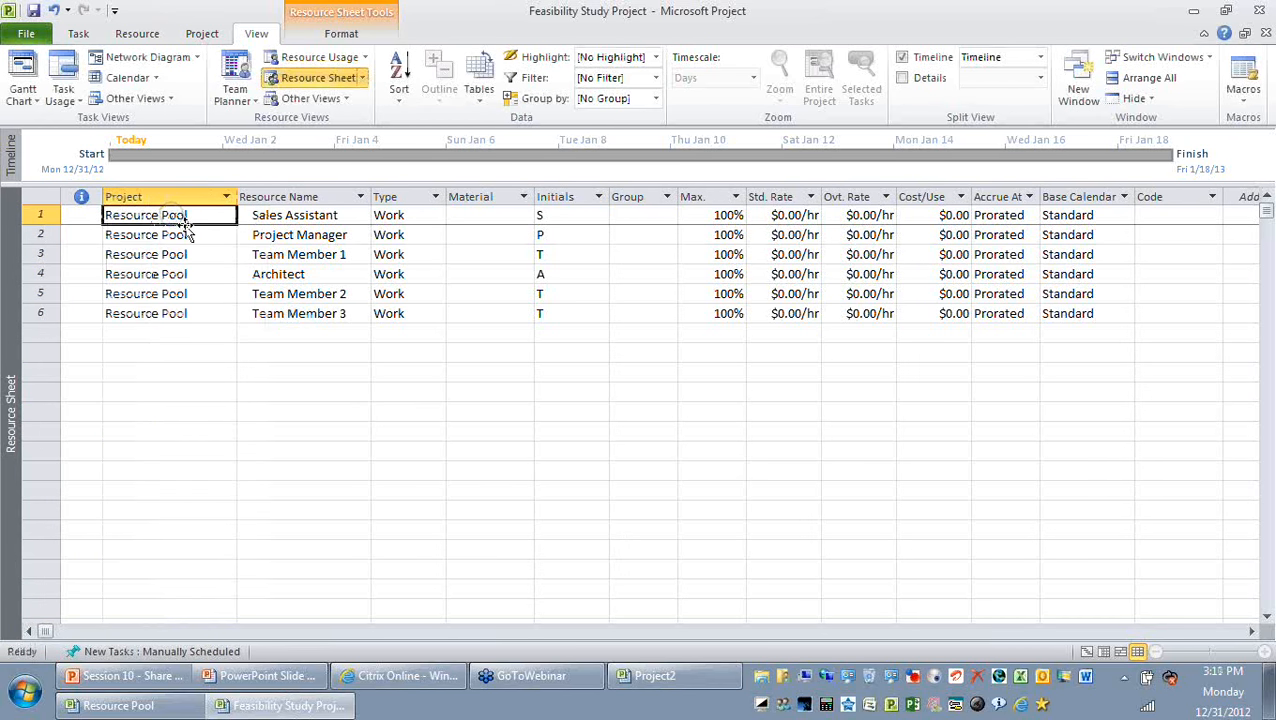
click(192, 236)
click(200, 254)
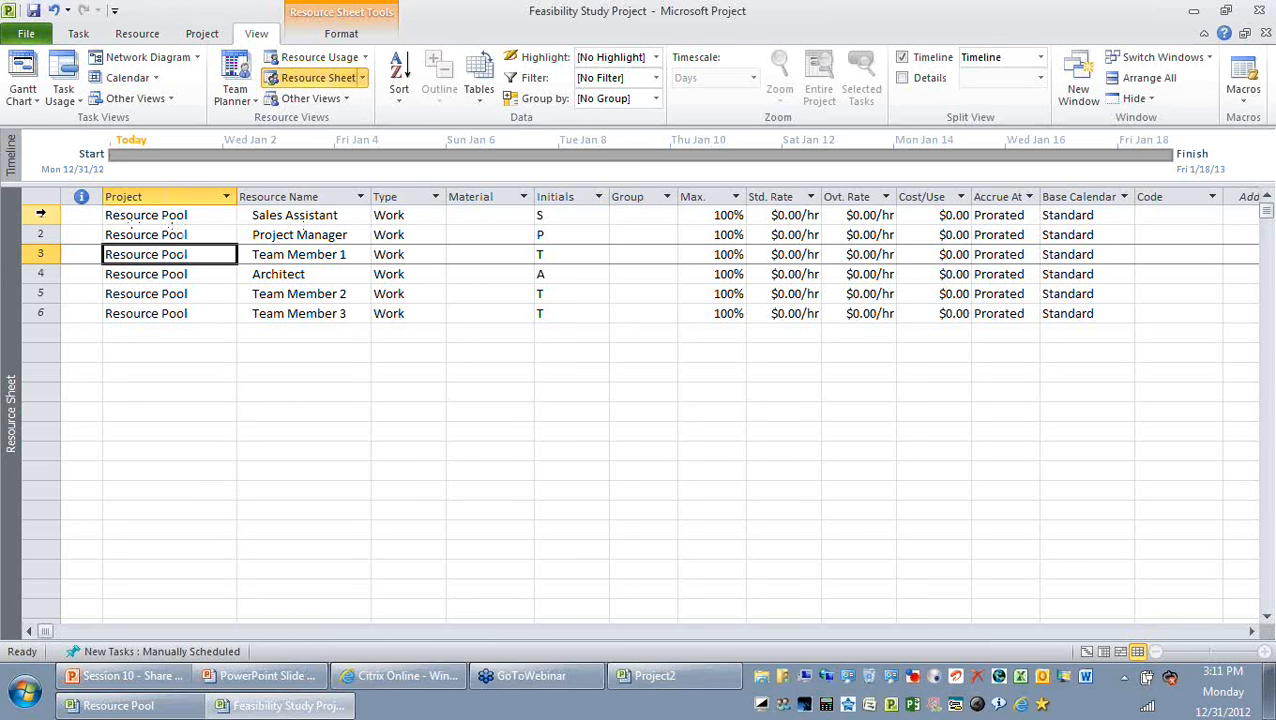
click(40, 214)
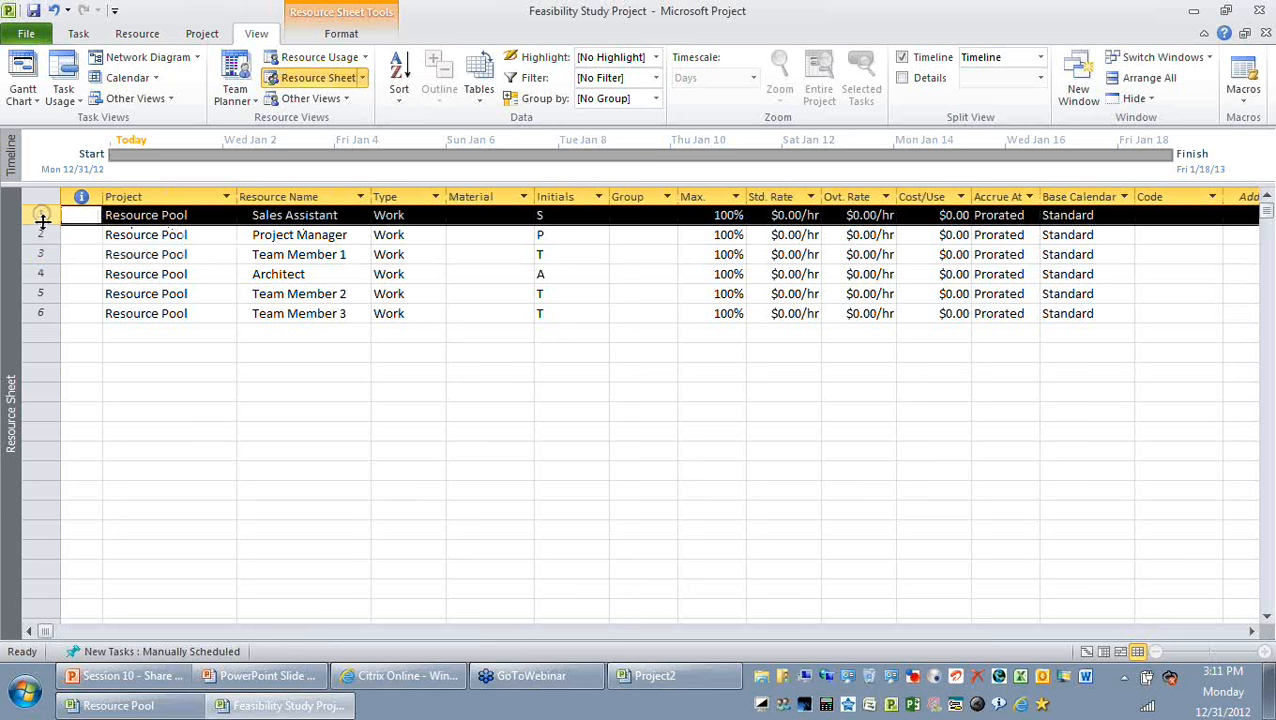
click(42, 233)
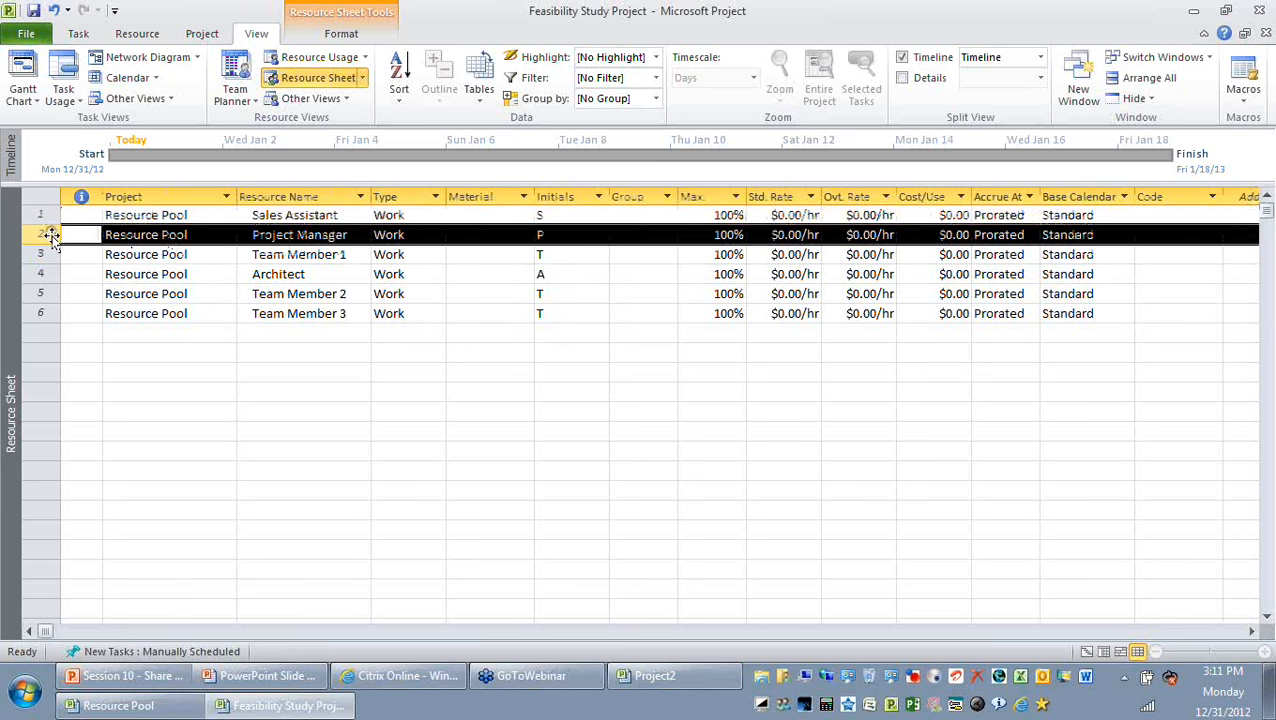
click(65, 275)
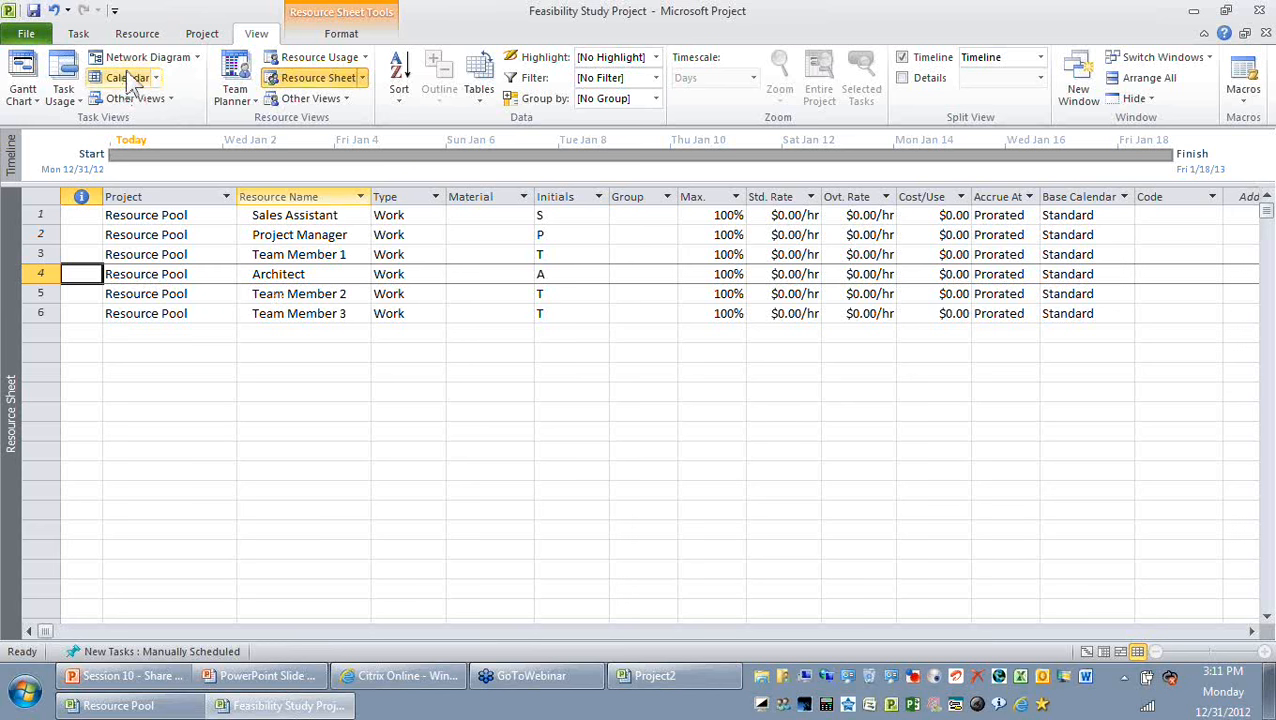
Return to the Gantt Chart view and assign the Architect to the task Determine project scope.
click(79, 34)
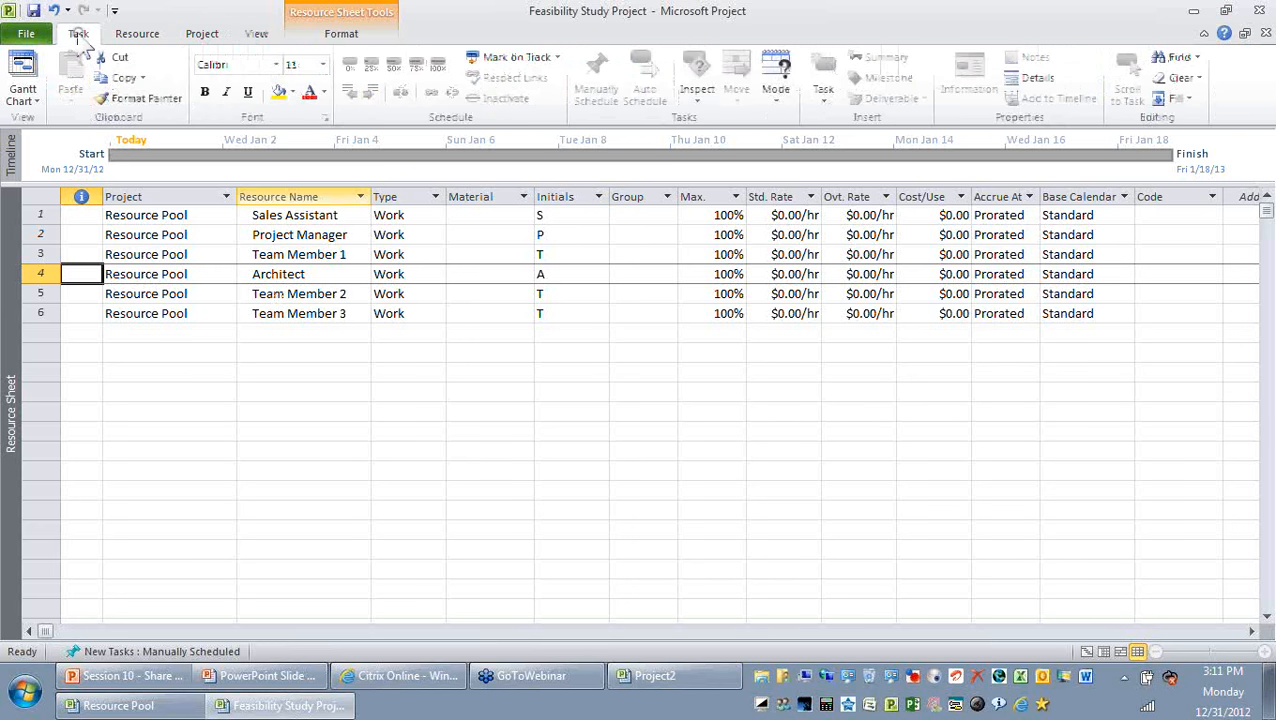
click(23, 88)
click(843, 228)
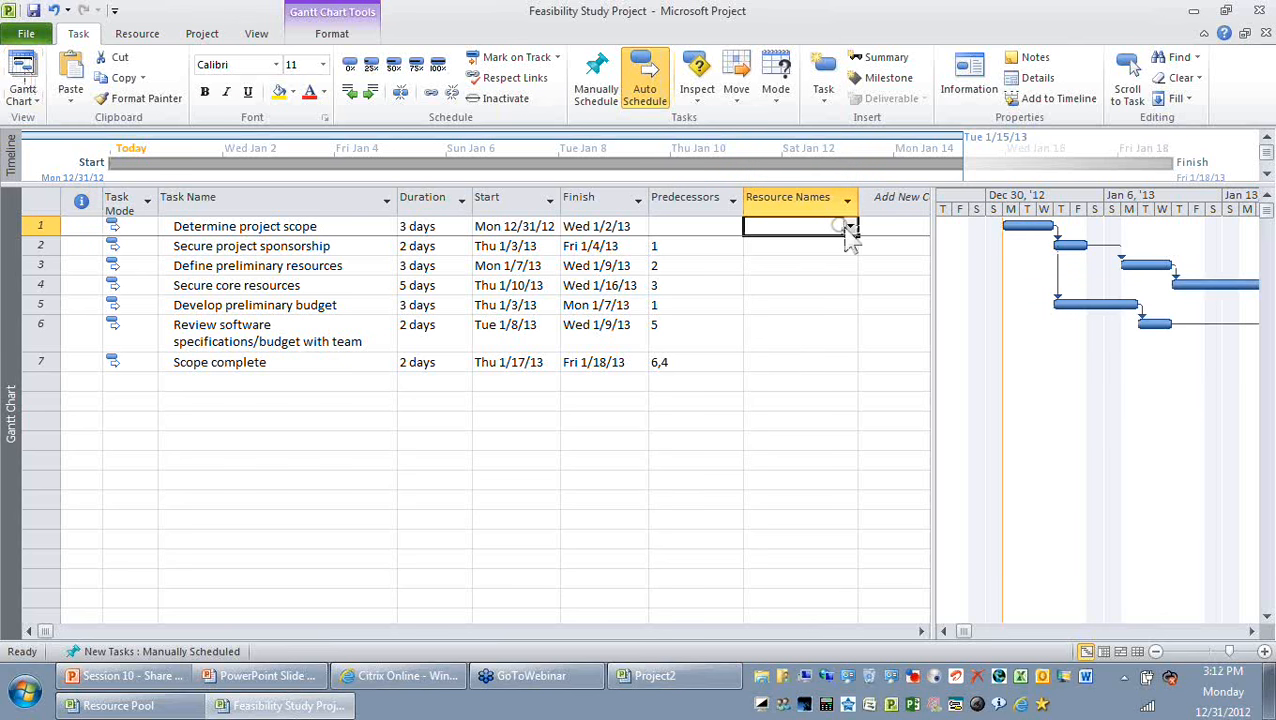
click(849, 228)
click(771, 246)
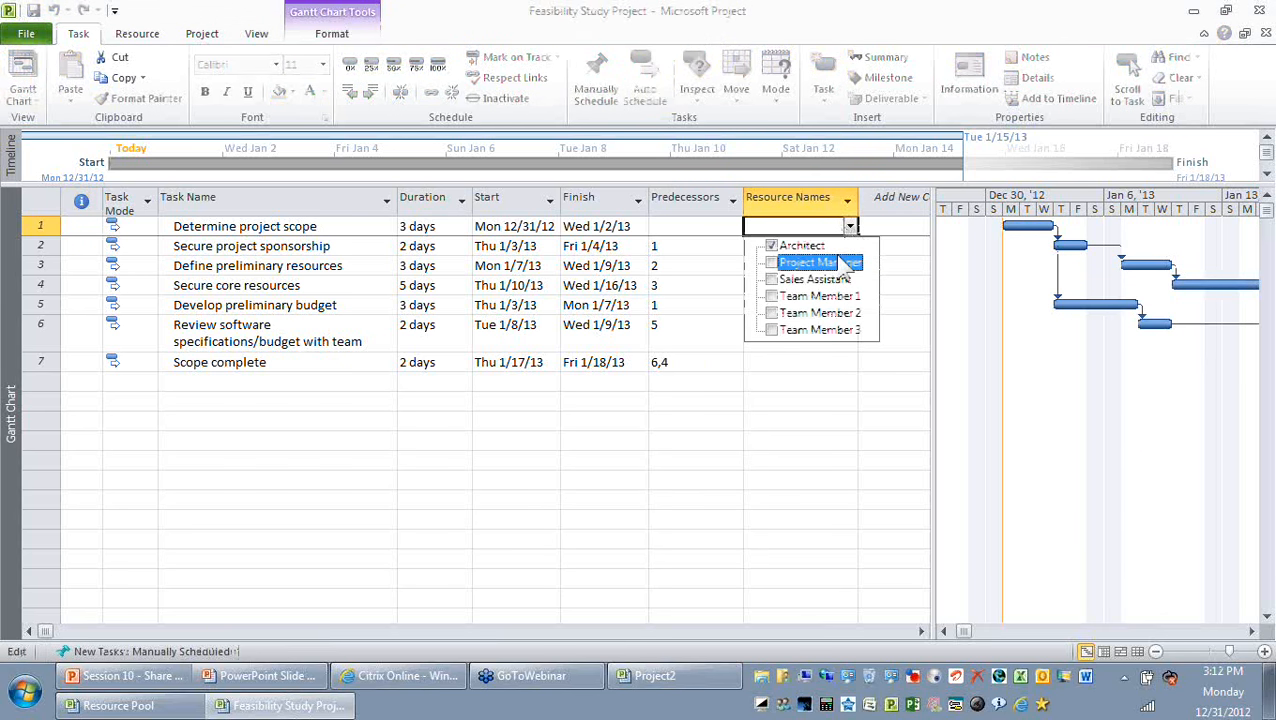
key(Return)
Assign the Project Manager to Secure project sponsorship and the Sales Assistant to Define preliminary resources.
click(848, 247)
click(850, 246)
click(771, 282)
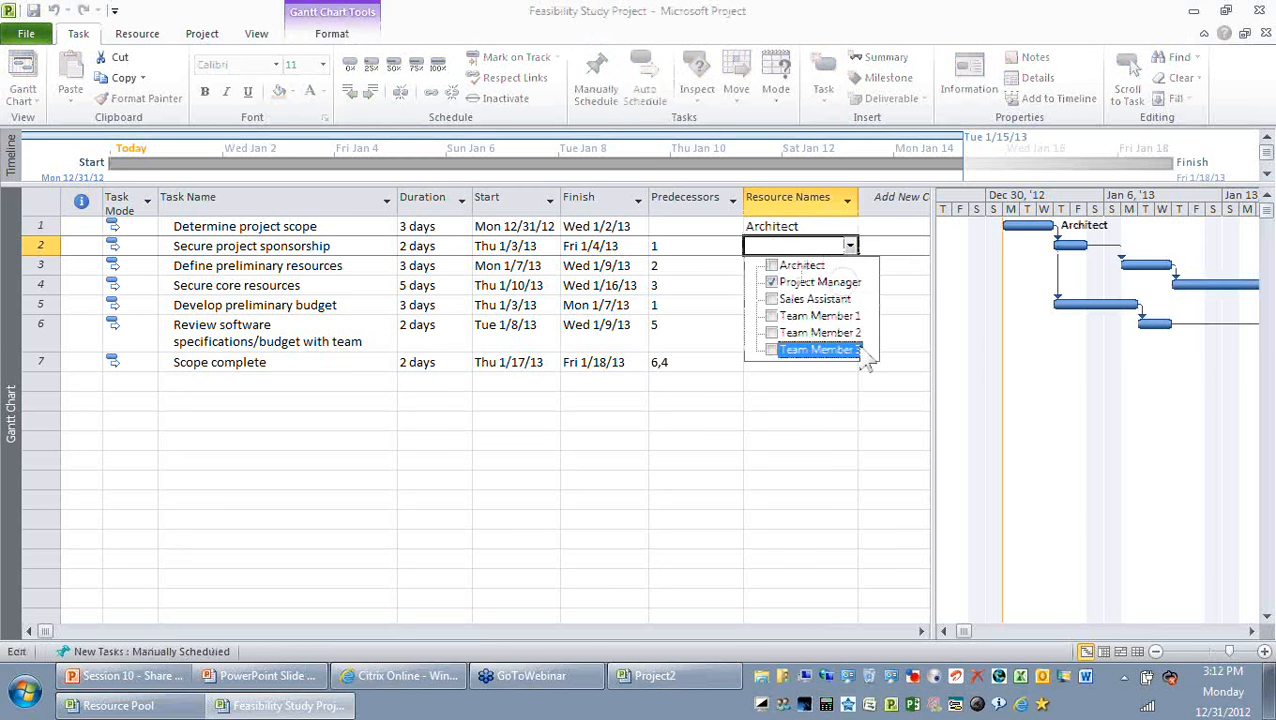
key(Return)
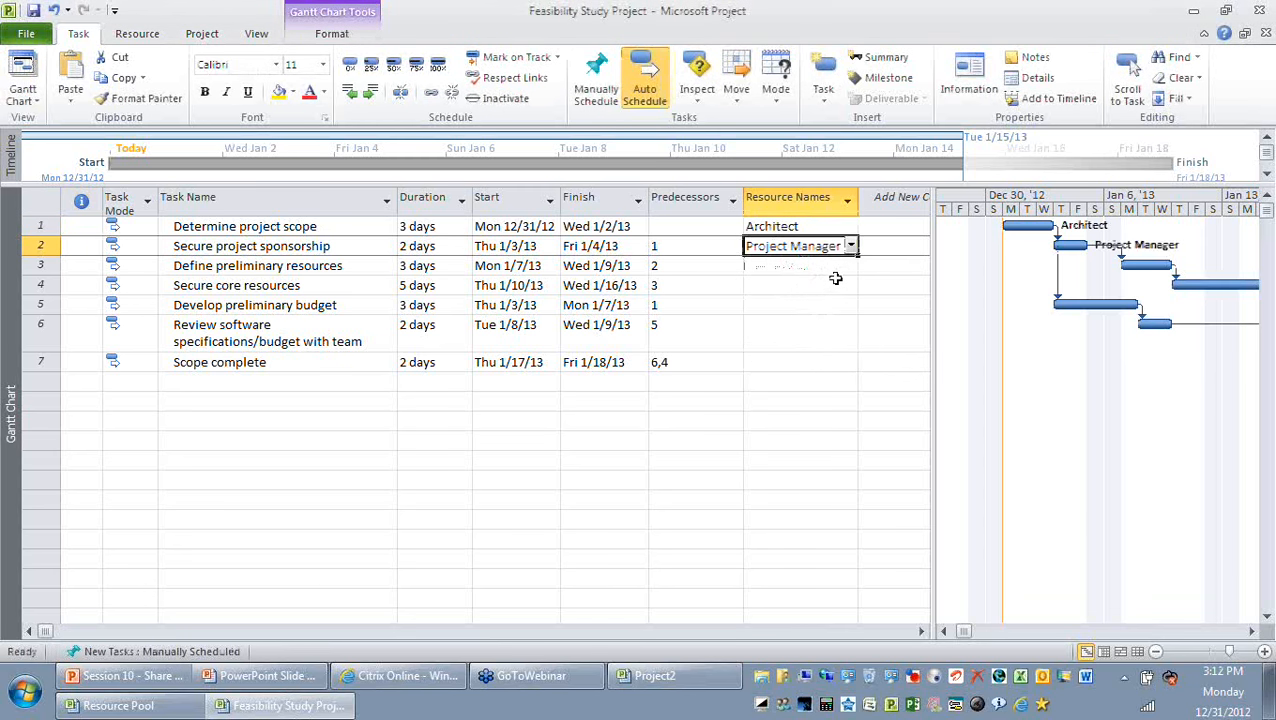
double_click(847, 267)
click(884, 495)
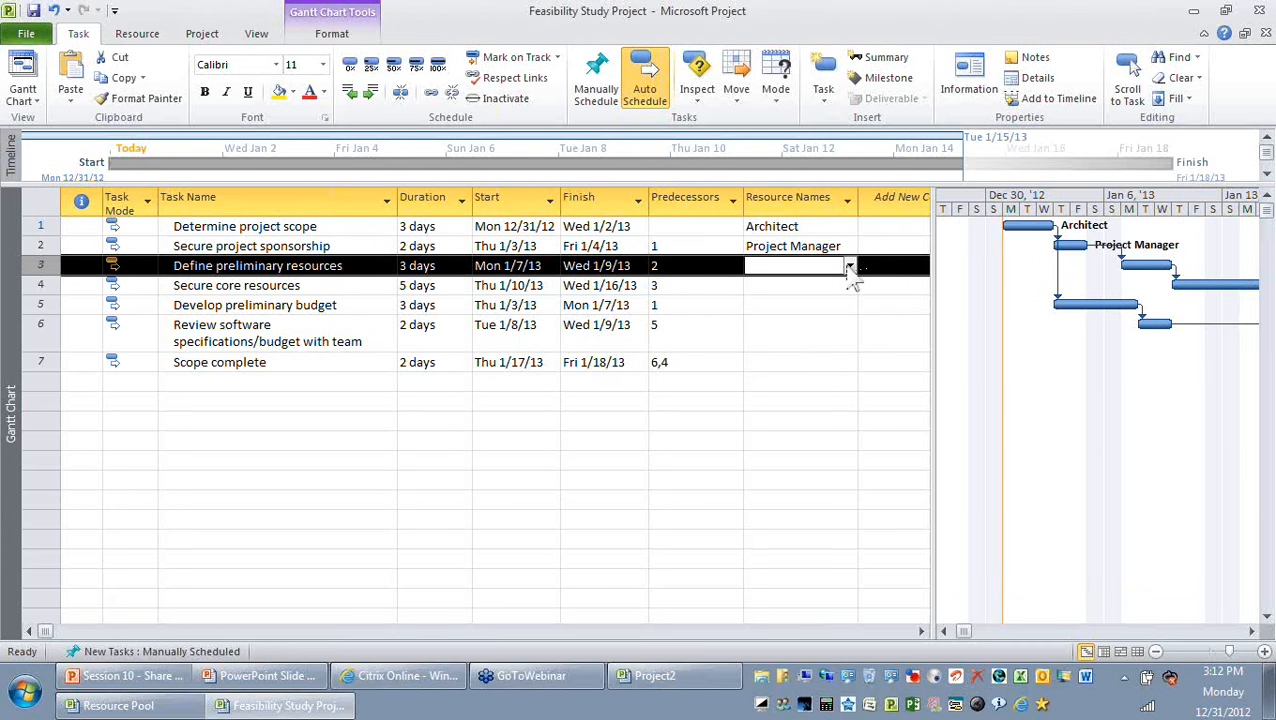
click(849, 267)
click(848, 318)
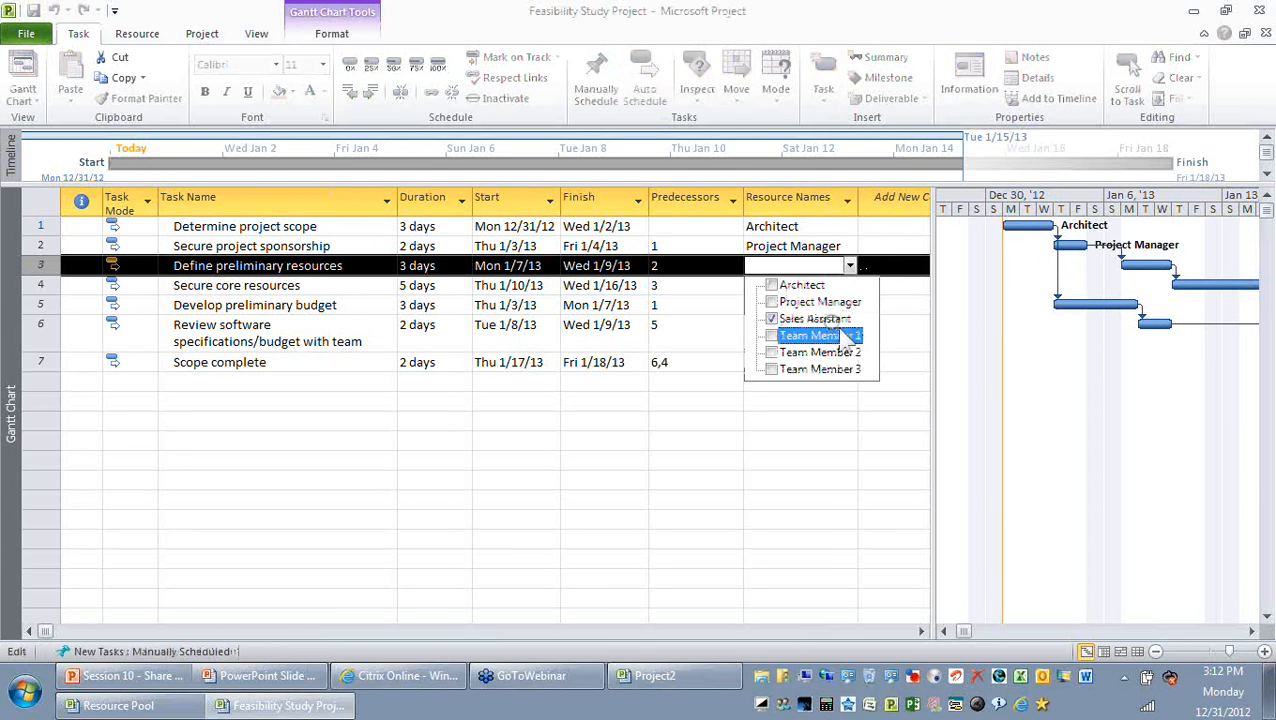
key(Return)
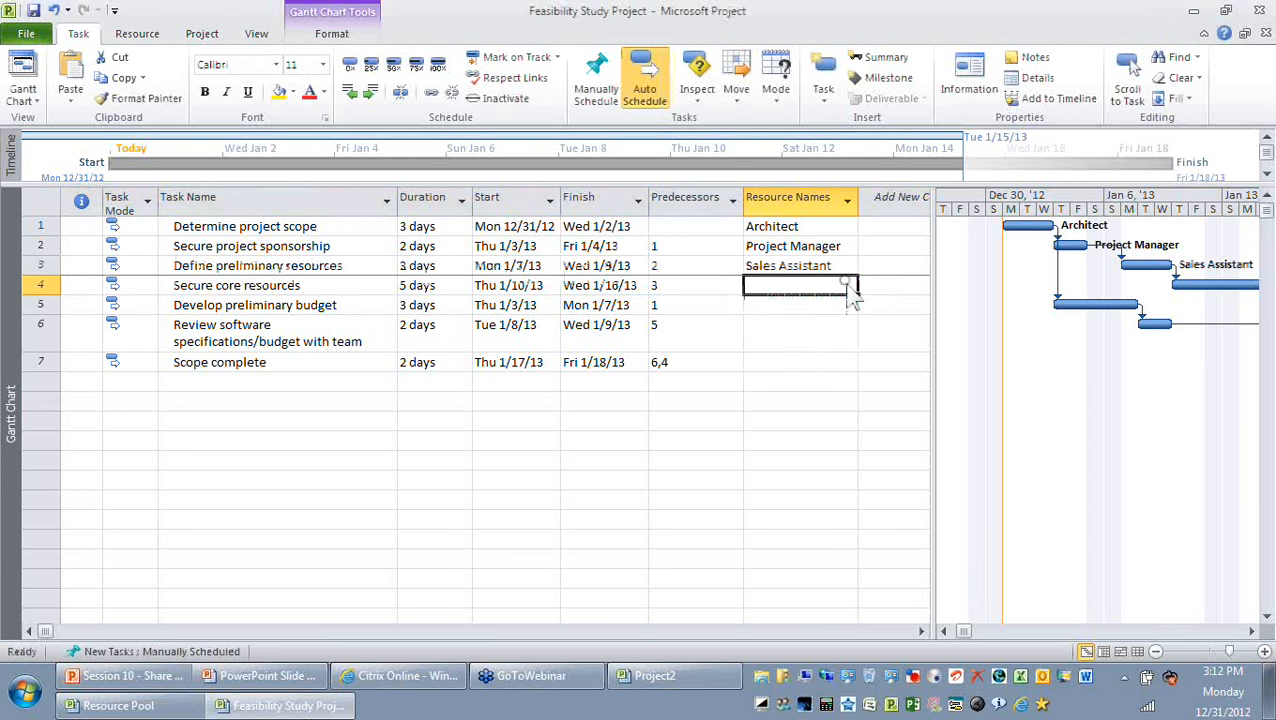
Assign the Project Manager to Secure core resources and Team Member 1 to Develop preliminary budget.
click(849, 285)
click(850, 322)
key(Return)
click(852, 313)
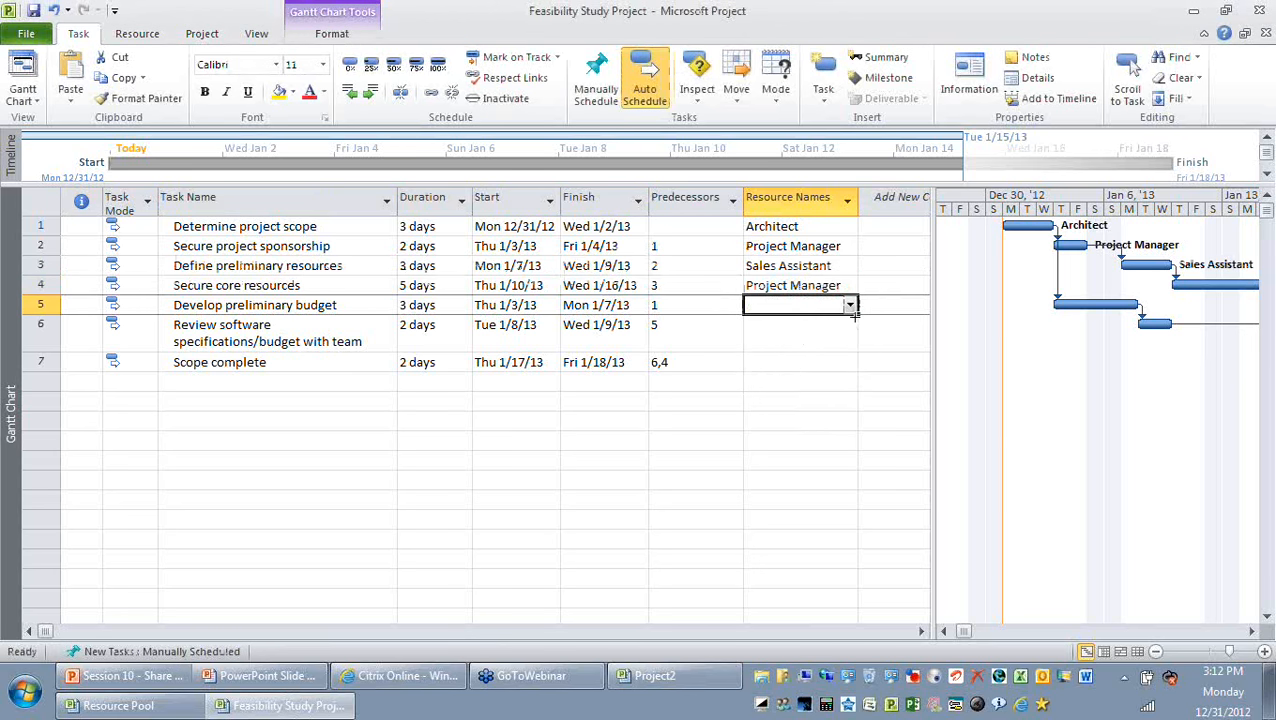
click(849, 306)
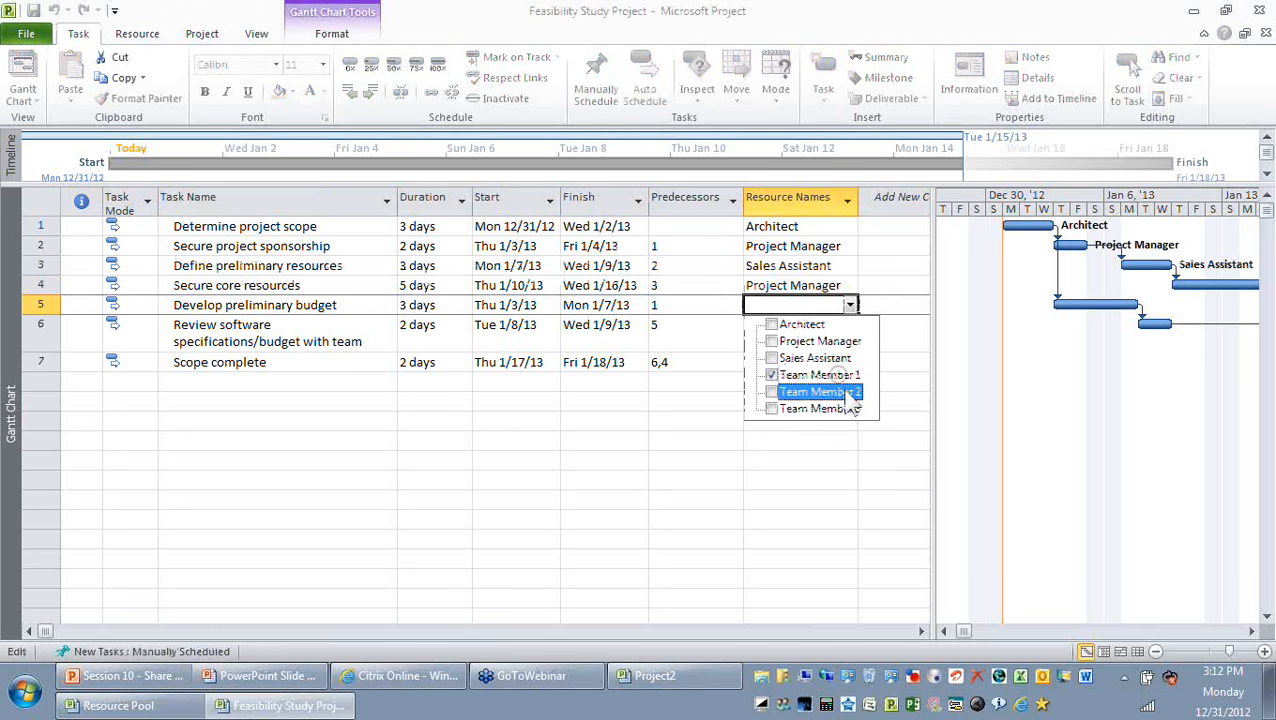
key(Return)
Assign Team Member 2 to Review software specifications/budget with team and the Project Manager to Scope complete.
click(847, 337)
click(851, 336)
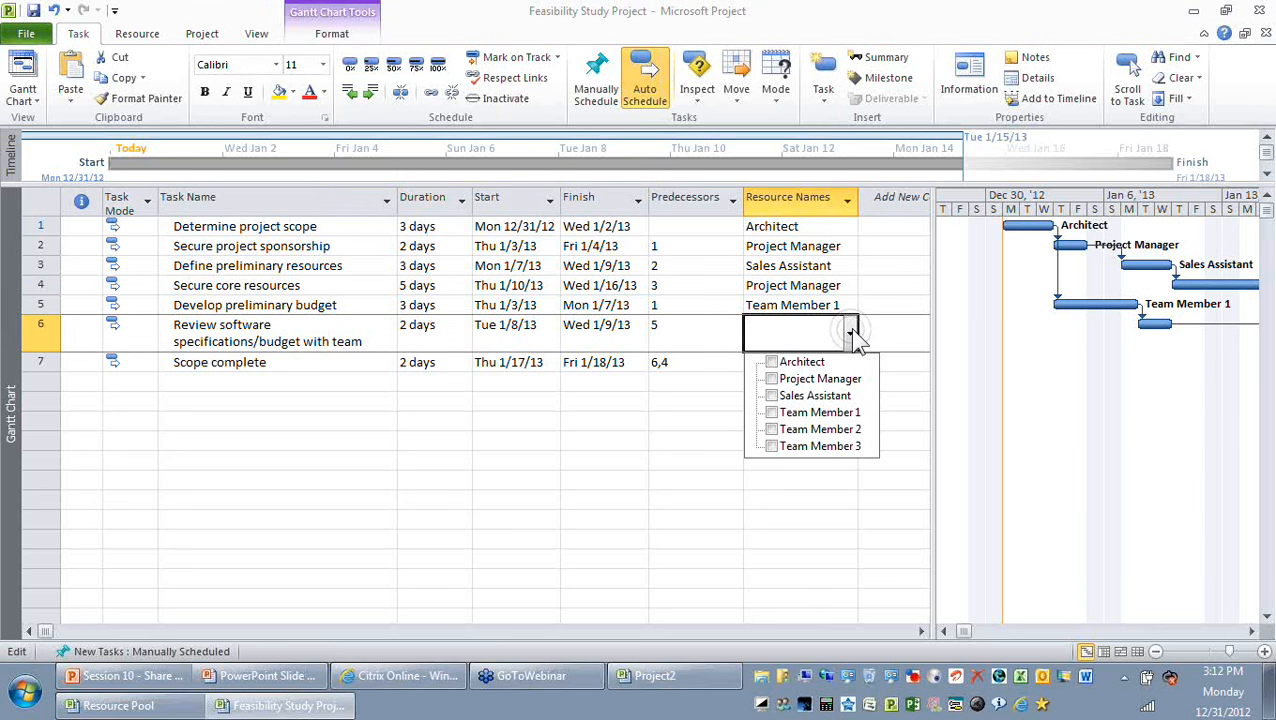
click(842, 429)
key(Return)
click(850, 362)
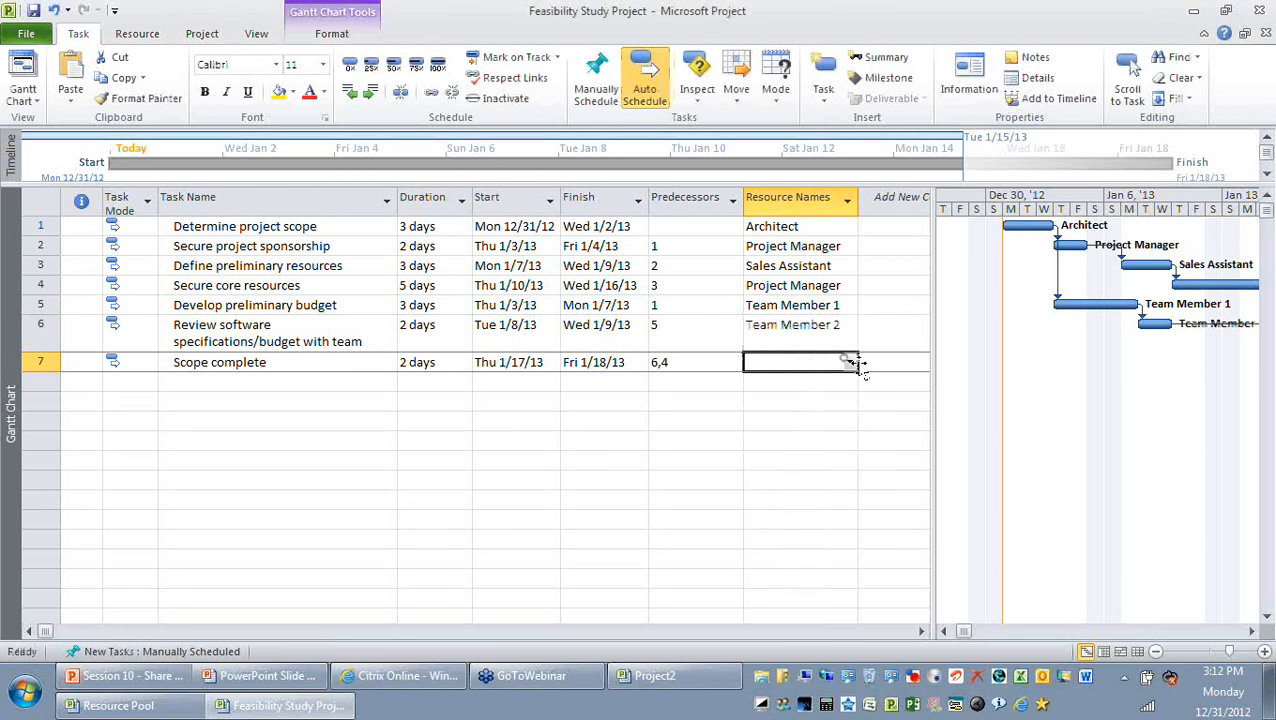
click(850, 362)
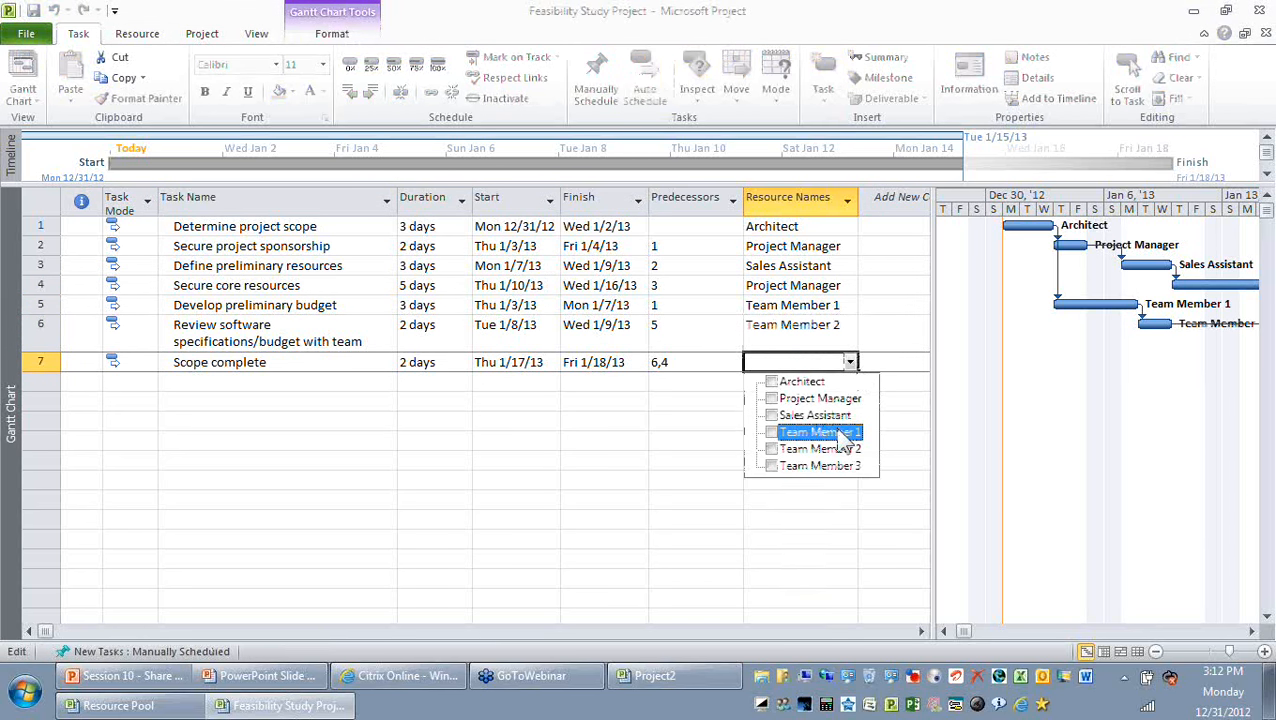
click(772, 398)
click(716, 438)
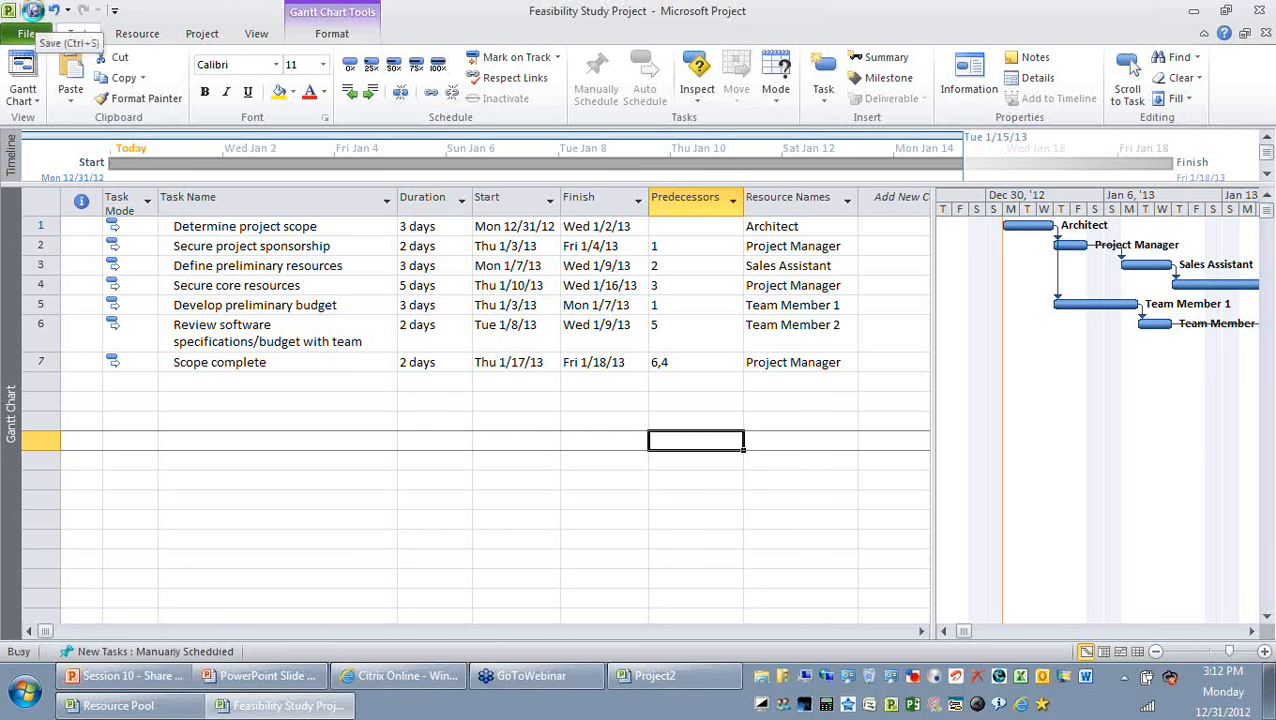
Save the Feasibility Study Project and review its Task Name and Resource Names columns.
click(34, 11)
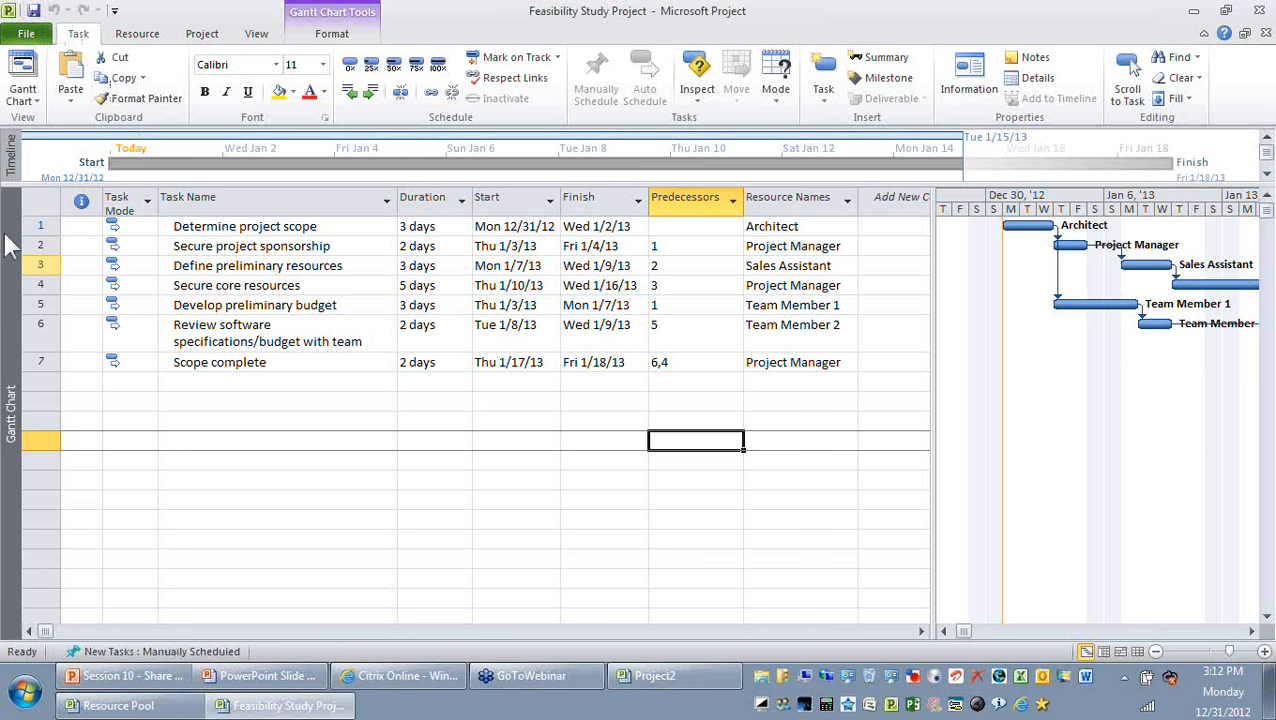
click(788, 198)
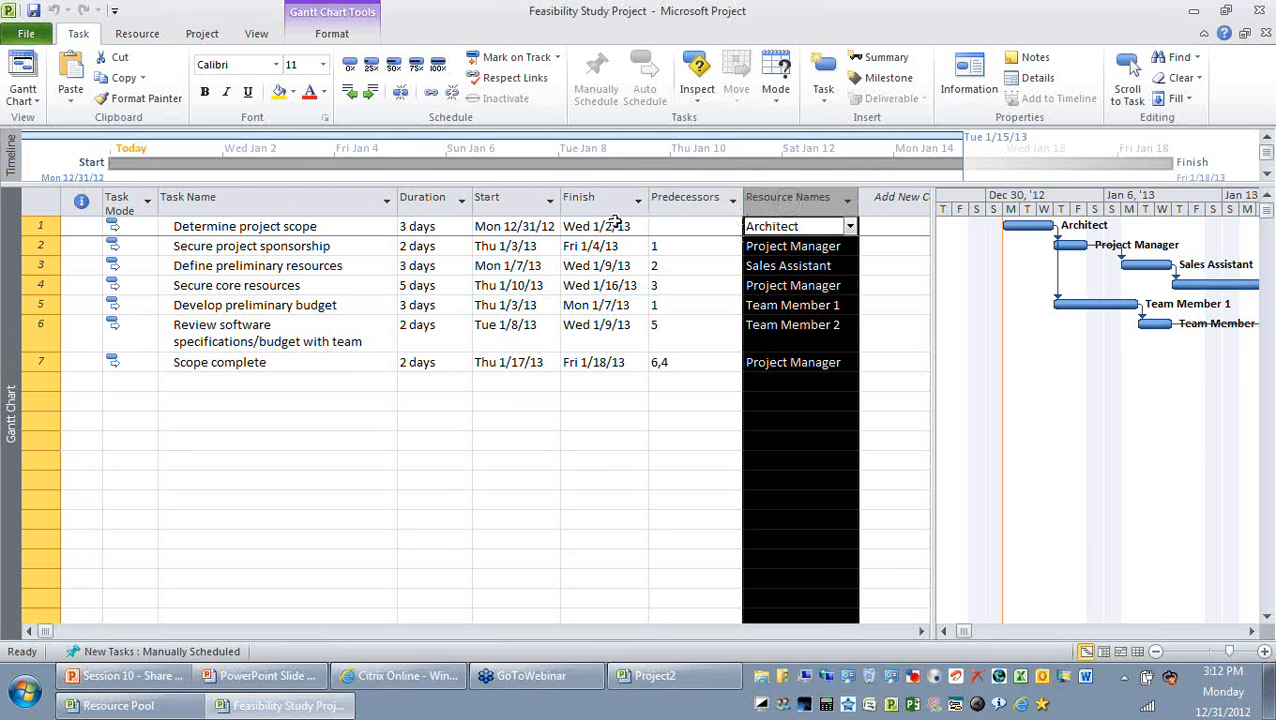
click(316, 197)
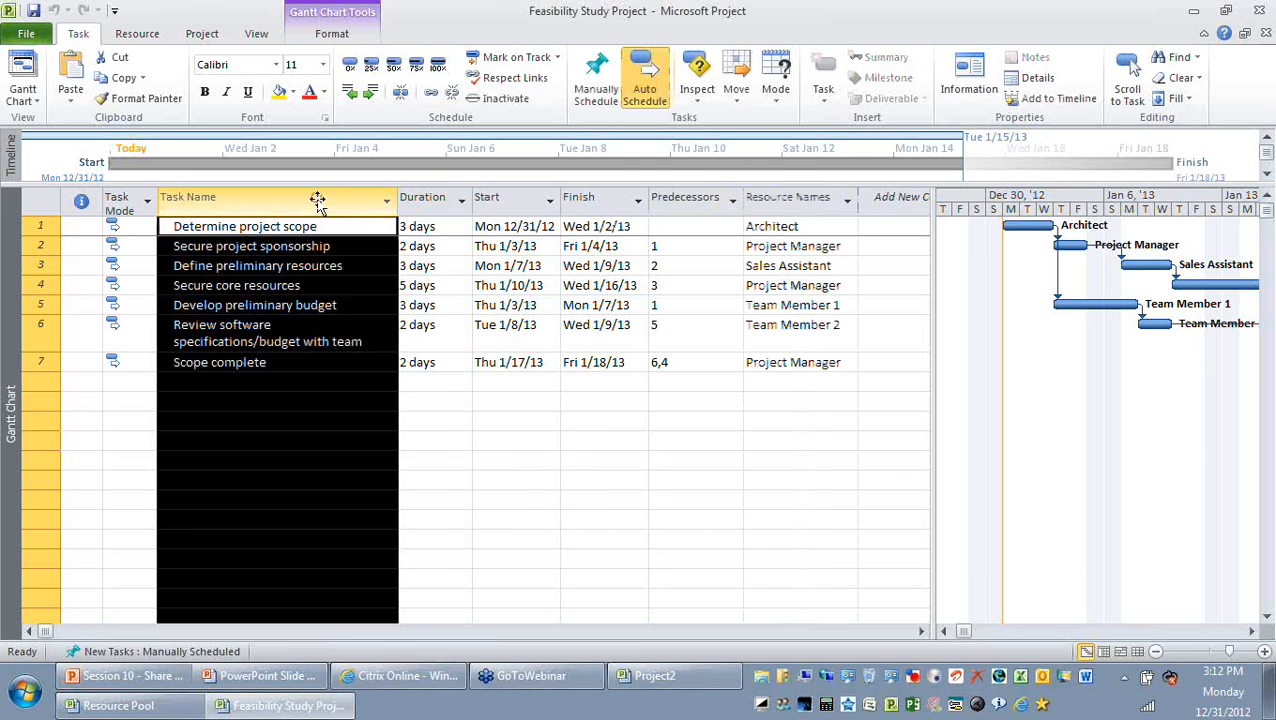
click(788, 198)
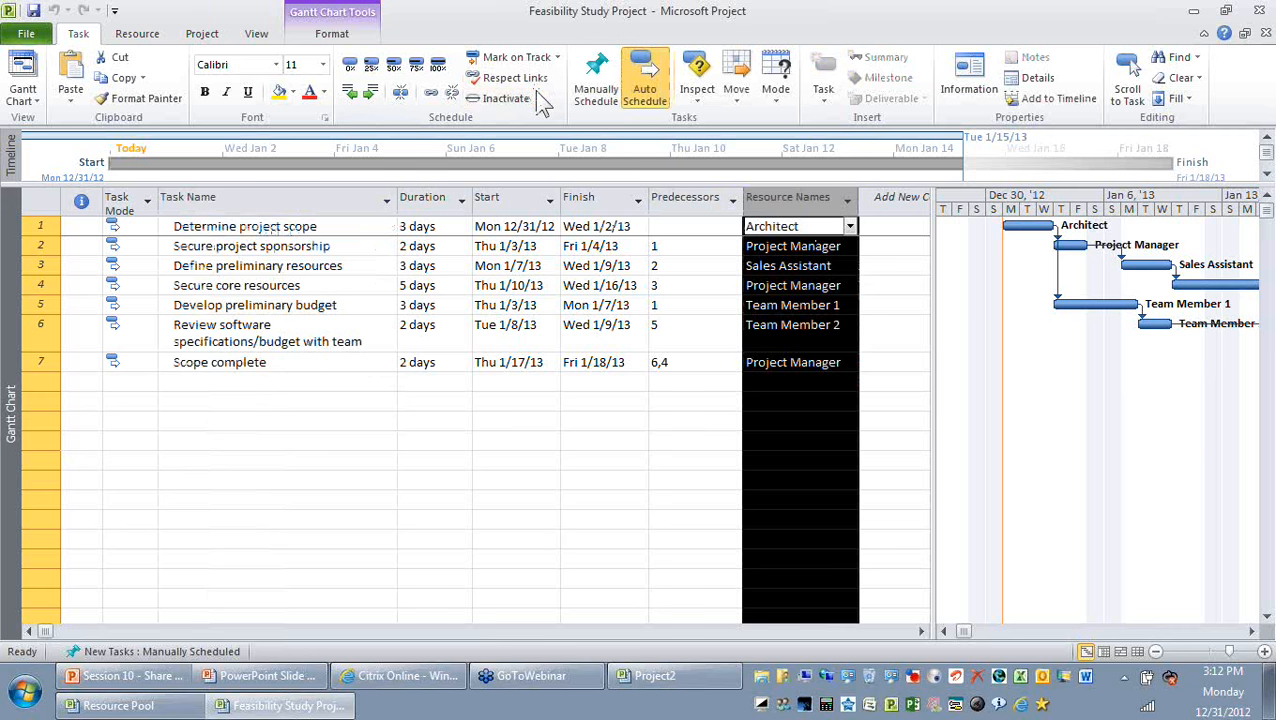
Open Implementation Project.mpp from the recent projects.
click(27, 34)
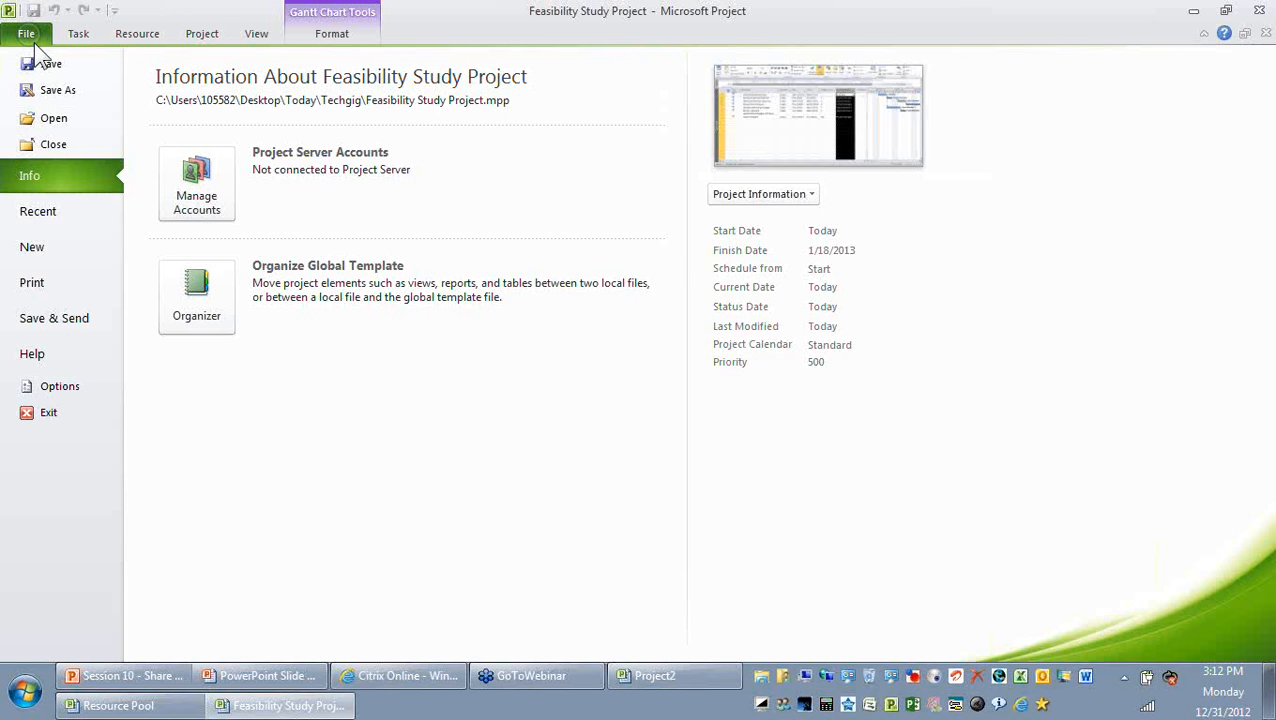
click(38, 211)
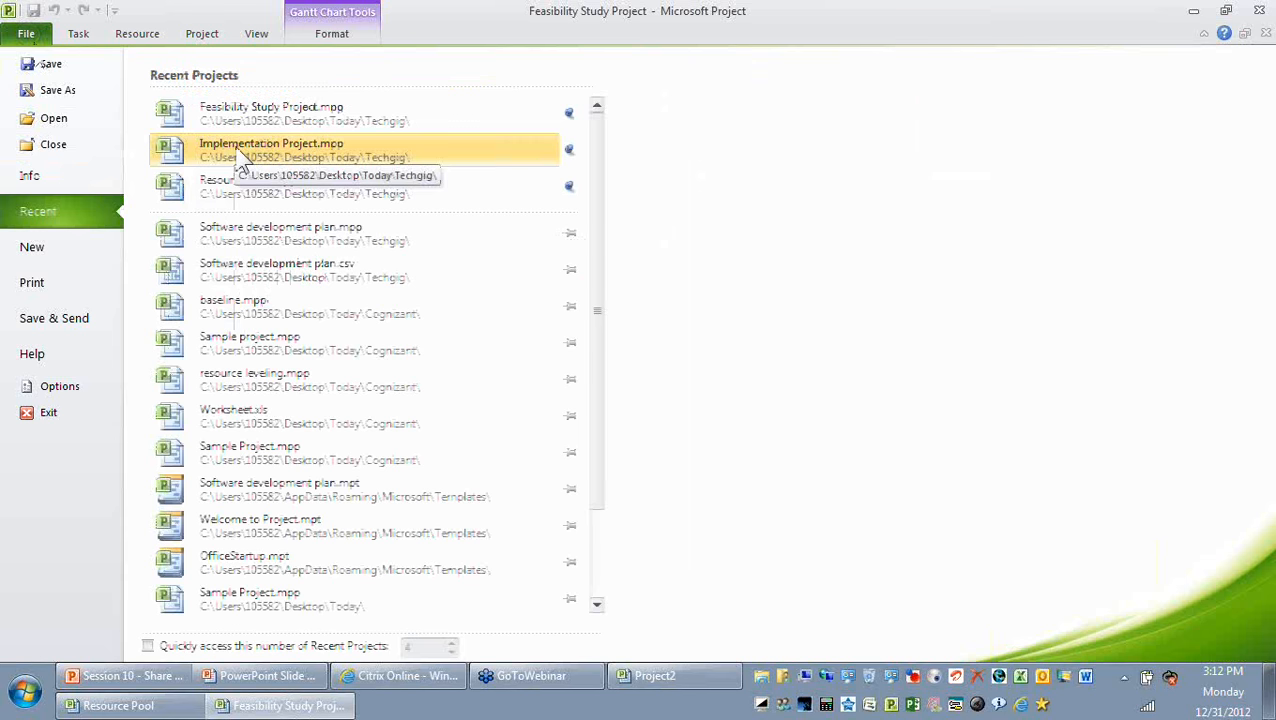
click(241, 163)
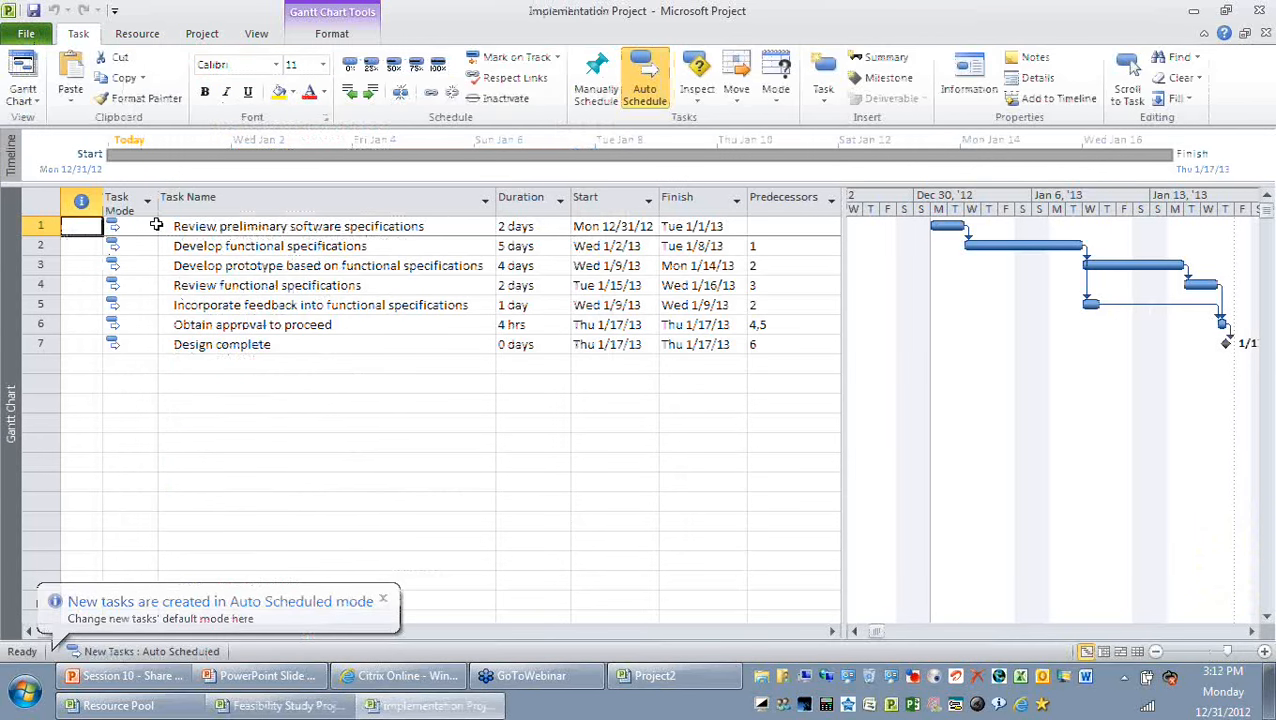
Share resources for the Implementation Project from the Resource Pool file, with the pool taking precedence on conflicts.
click(137, 34)
click(138, 92)
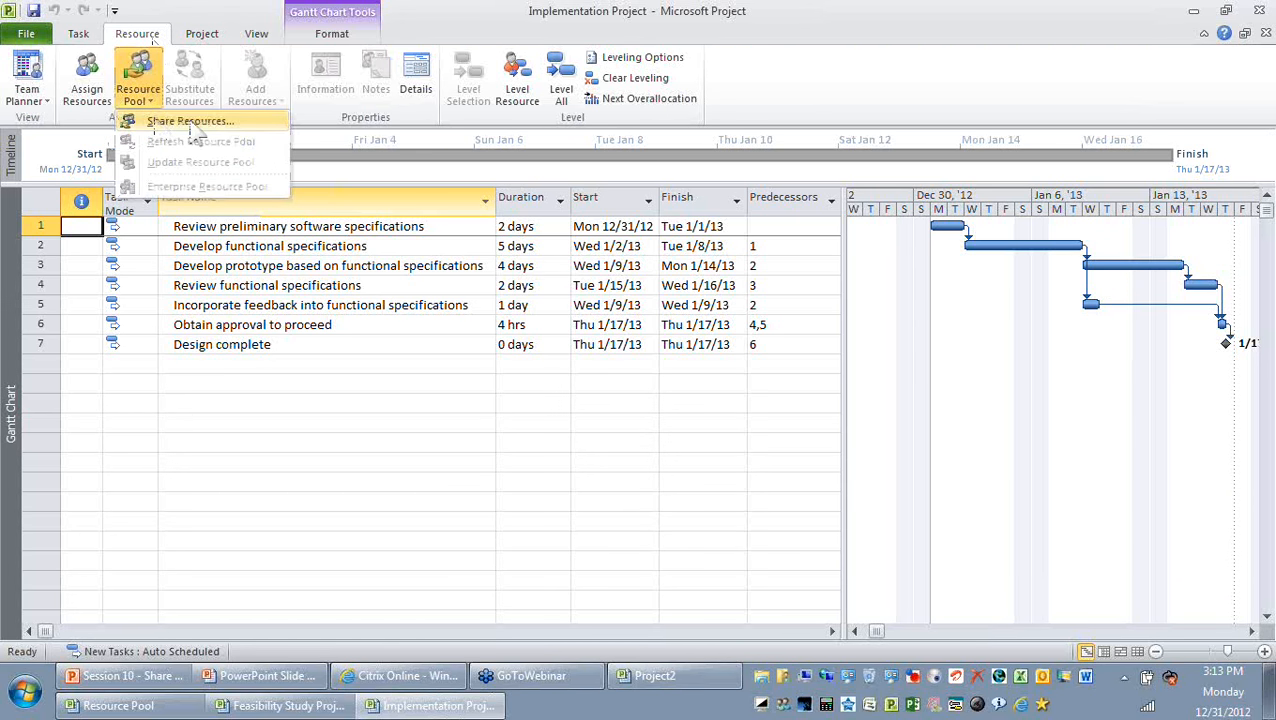
click(192, 122)
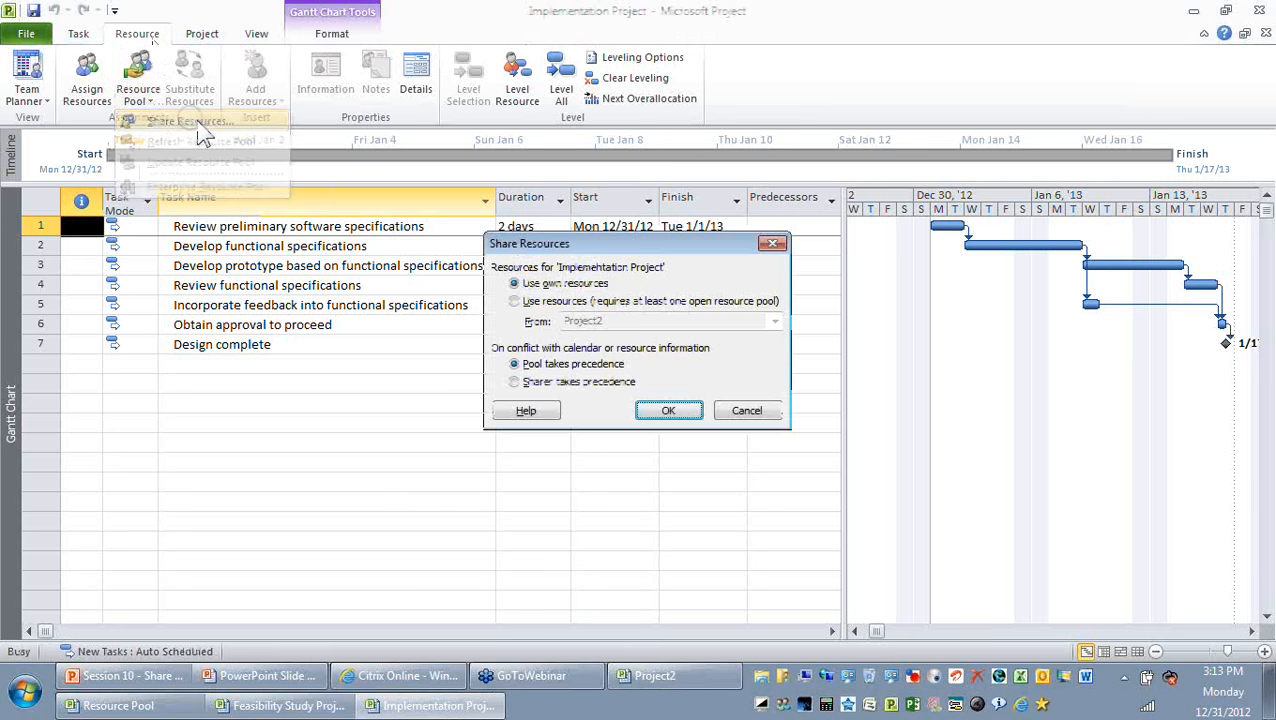
click(556, 302)
click(620, 321)
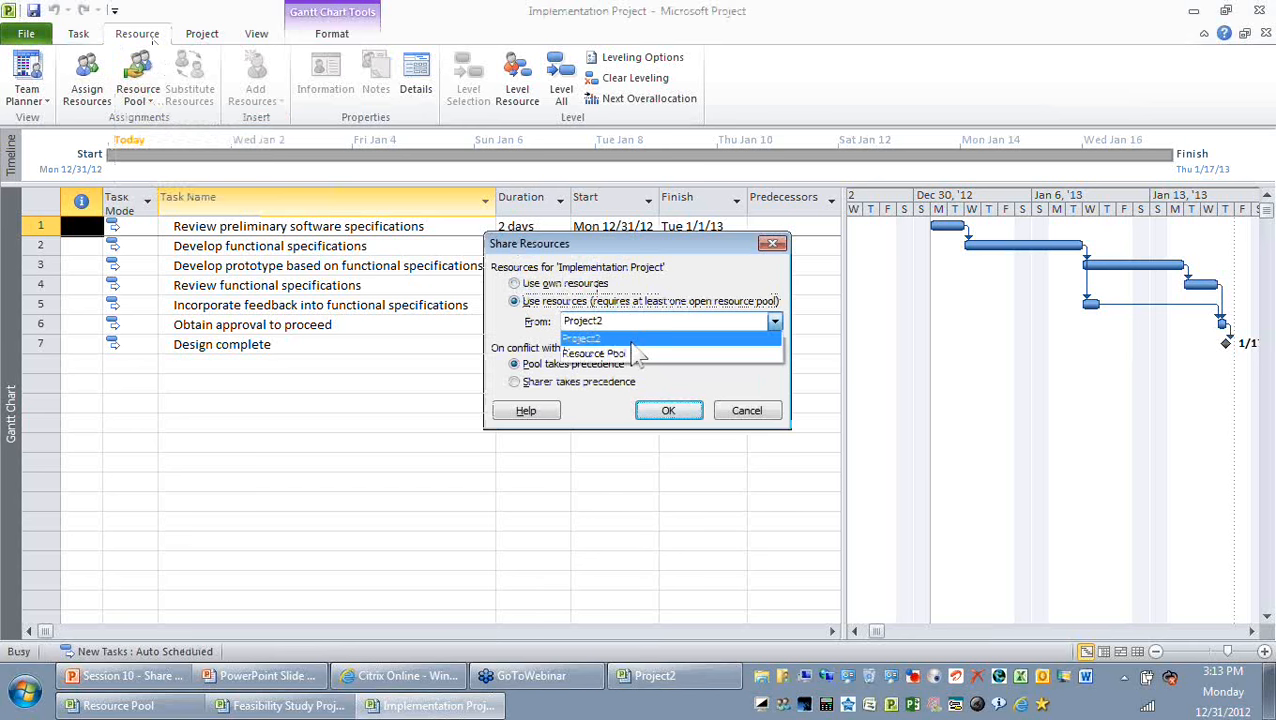
click(633, 354)
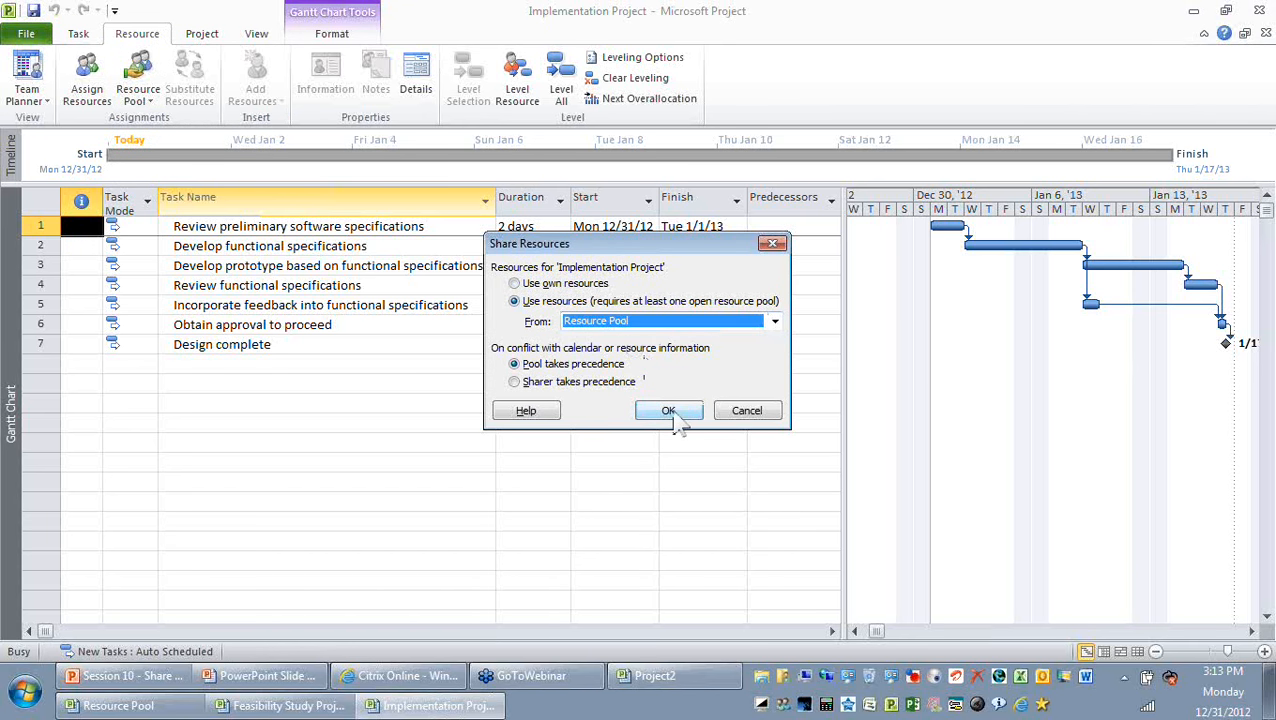
click(668, 410)
Reveal the Resource Names column and assign the Architect, Project Manager and Team Member 1 to tasks 1, 2 and 3 respectively.
drag(868, 364, 968, 367)
click(912, 226)
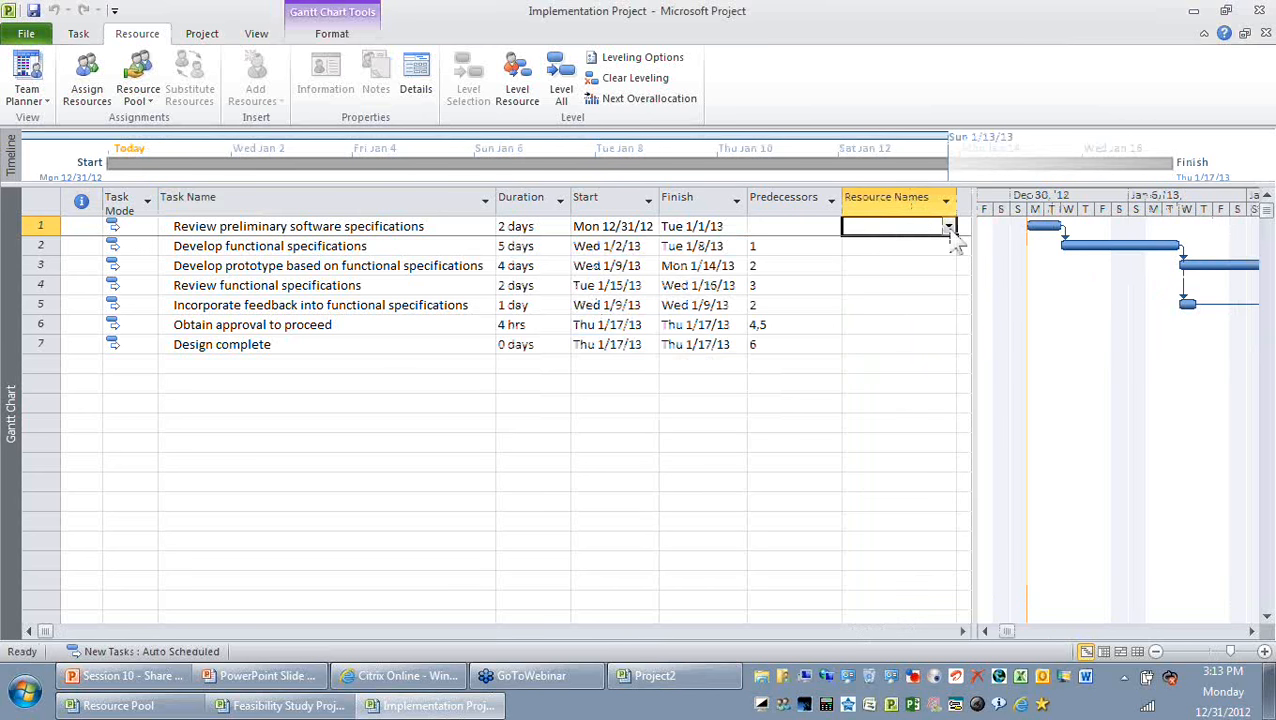
click(948, 228)
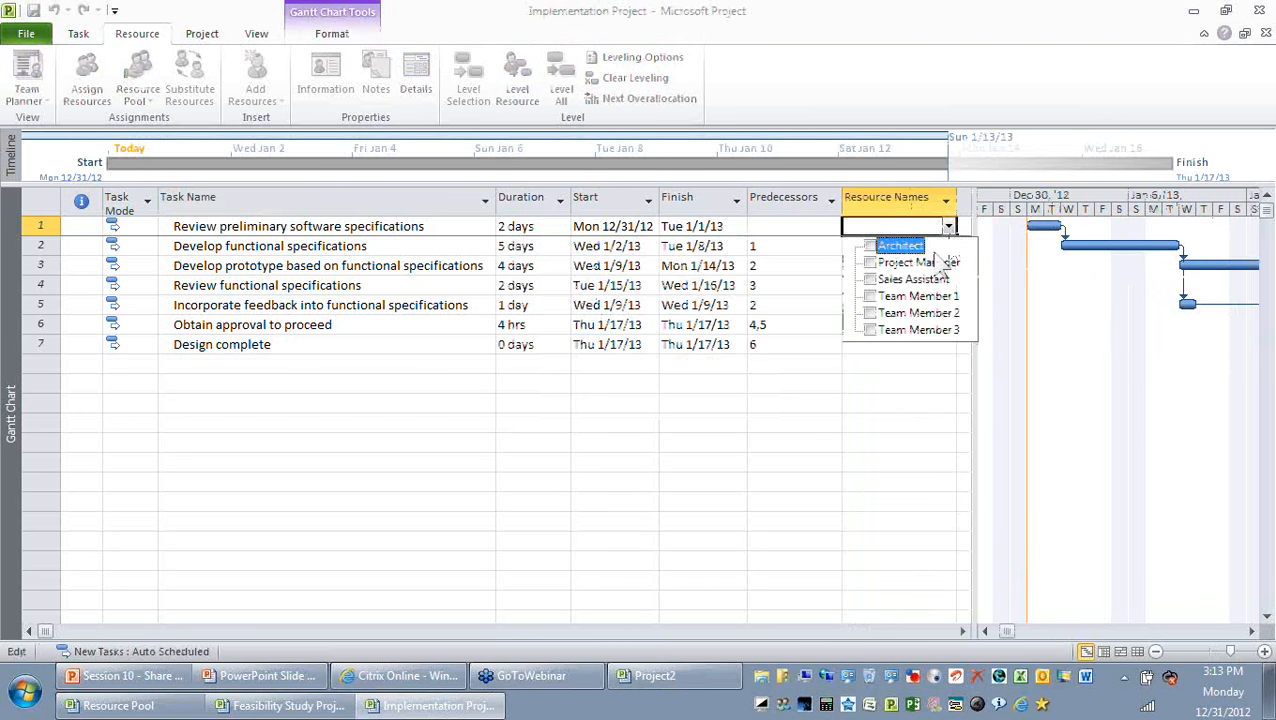
click(905, 246)
click(948, 246)
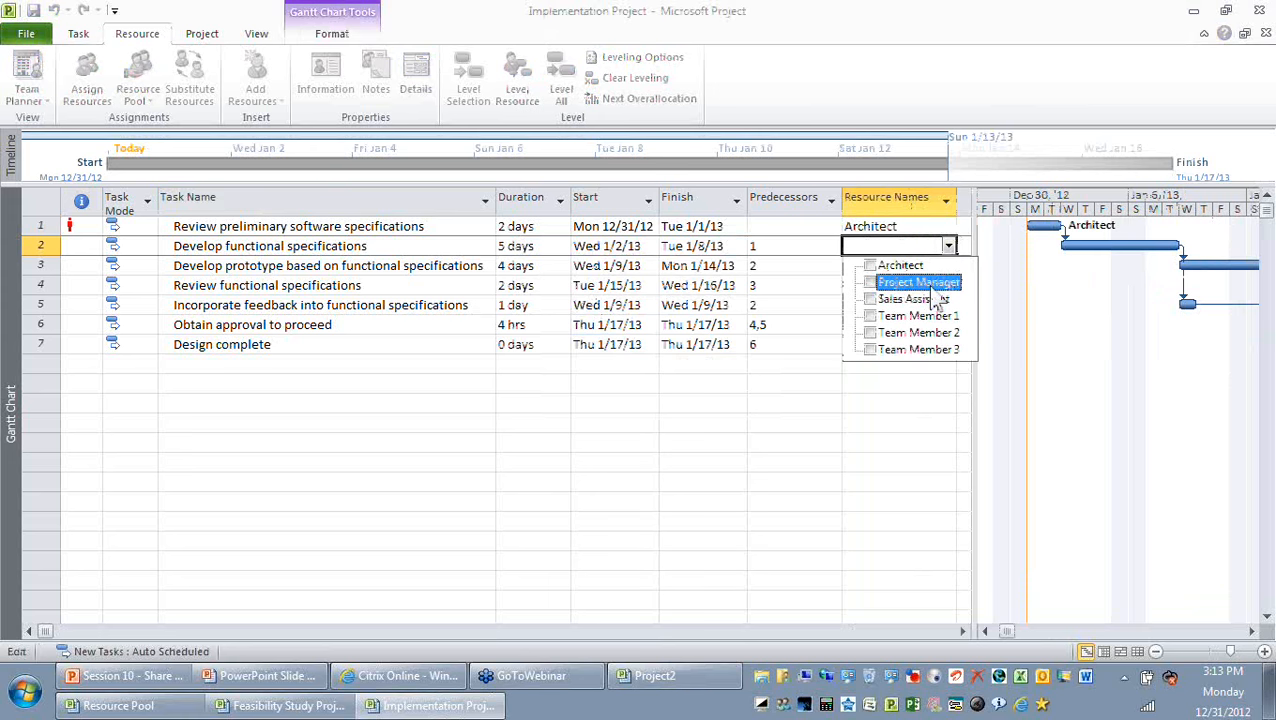
click(932, 284)
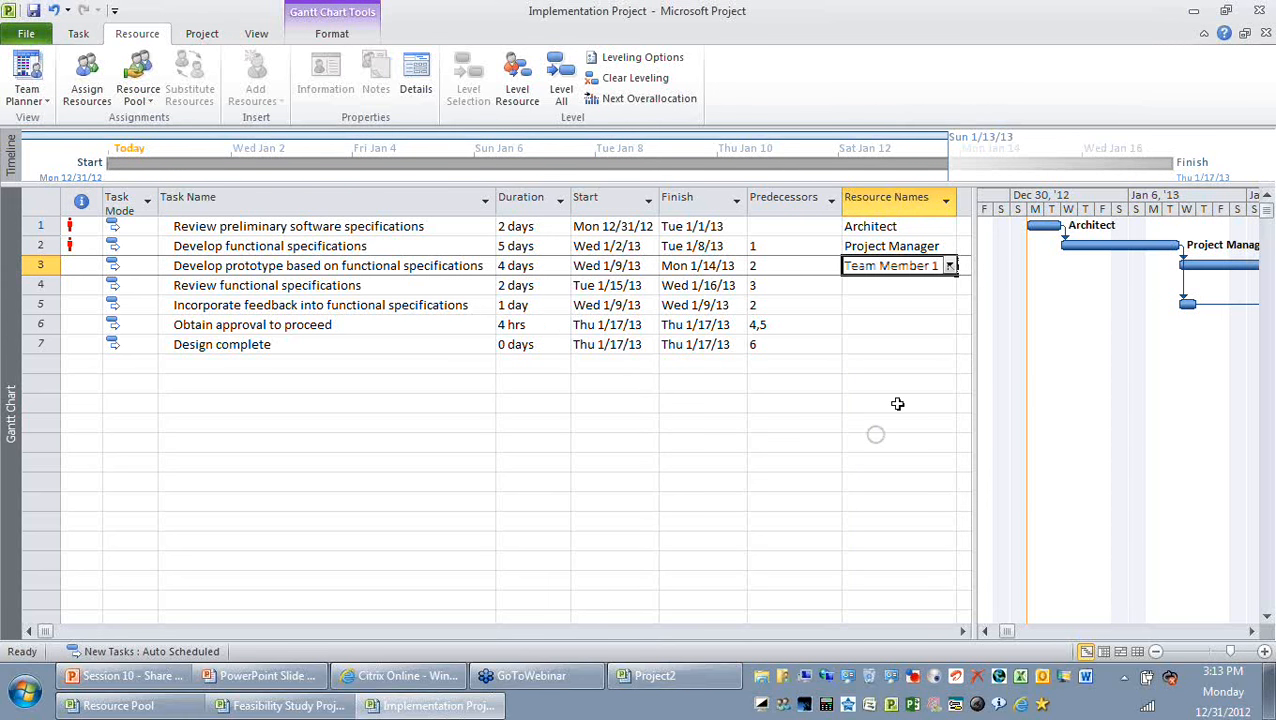
Assign Team Member 2 to Review functional specifications and Team Member 3 to Incorporate feedback into functional specifications.
click(948, 285)
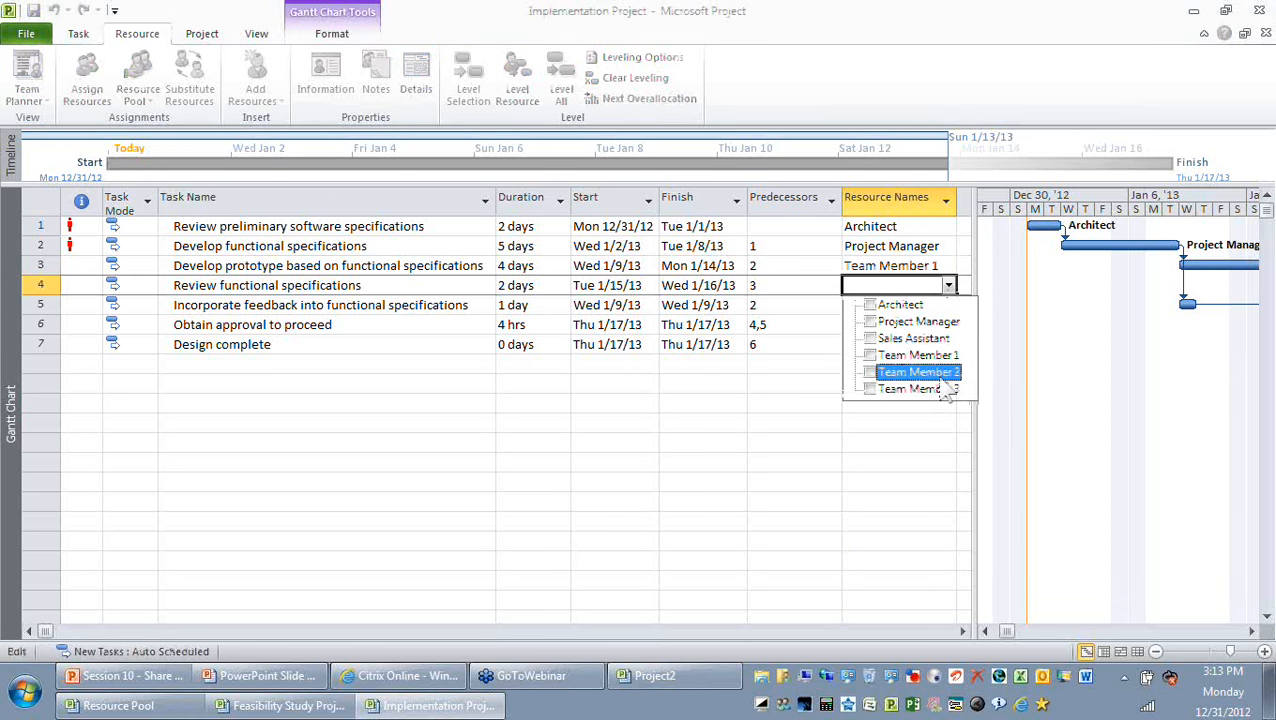
click(912, 373)
click(949, 308)
click(949, 306)
click(940, 409)
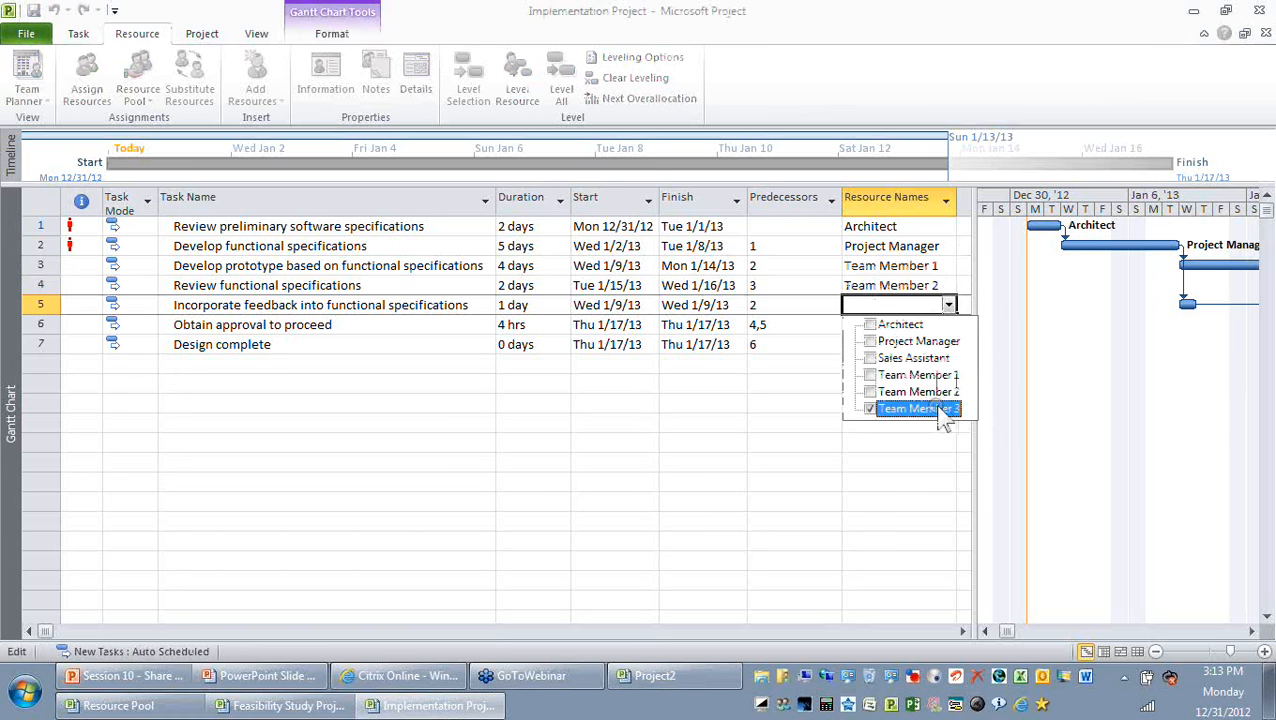
click(924, 452)
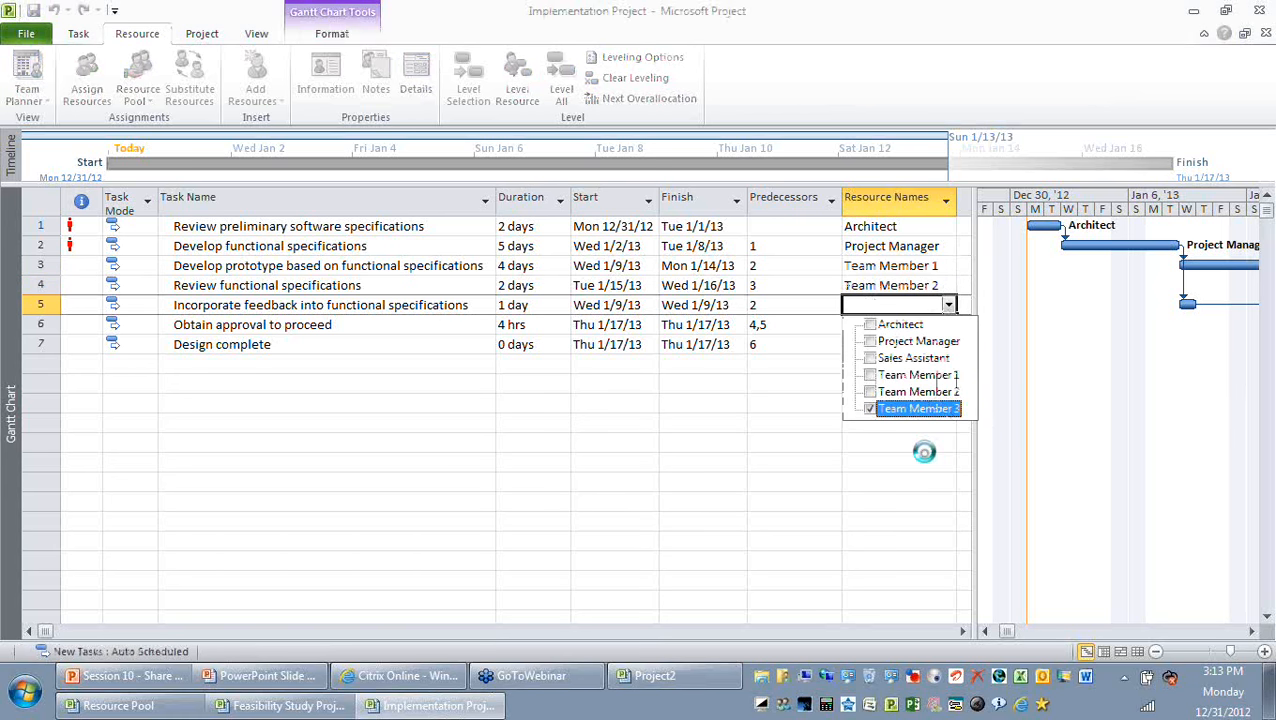
Assign the Project Manager to Obtain approval to proceed and the Sales Assistant to Design complete.
click(949, 325)
click(949, 325)
click(933, 361)
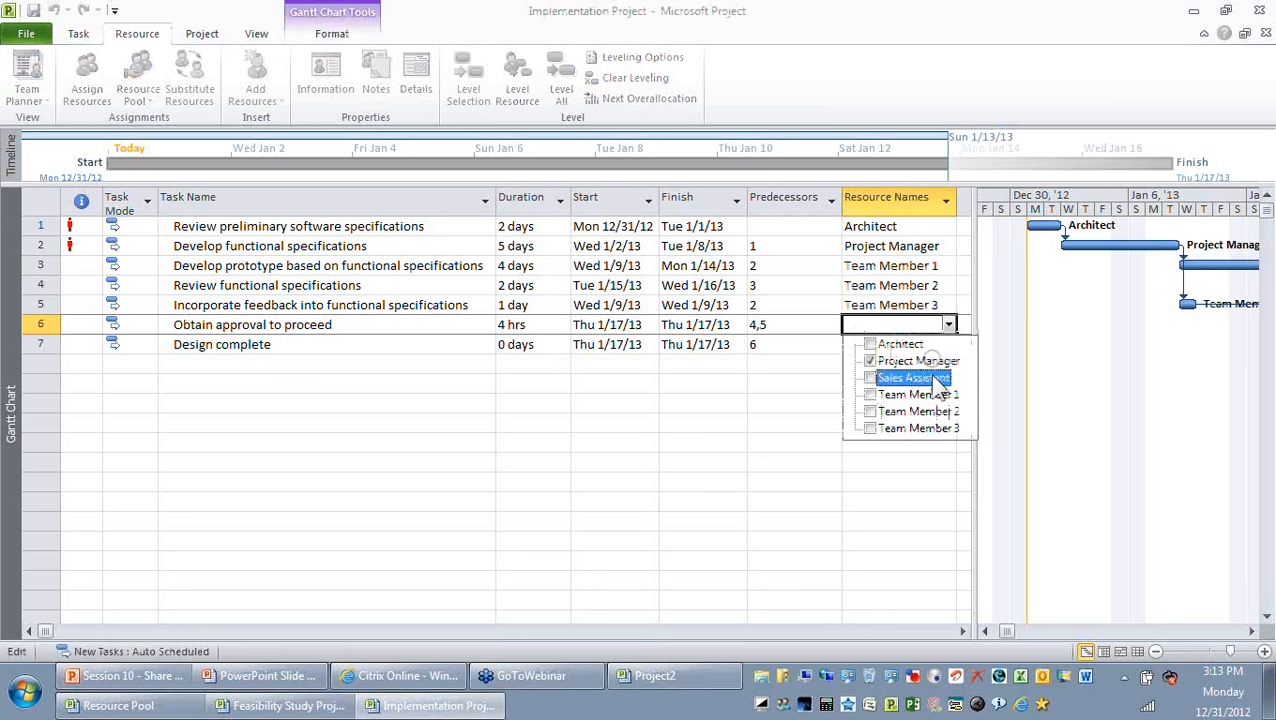
click(938, 452)
click(949, 345)
click(949, 345)
click(917, 400)
click(683, 466)
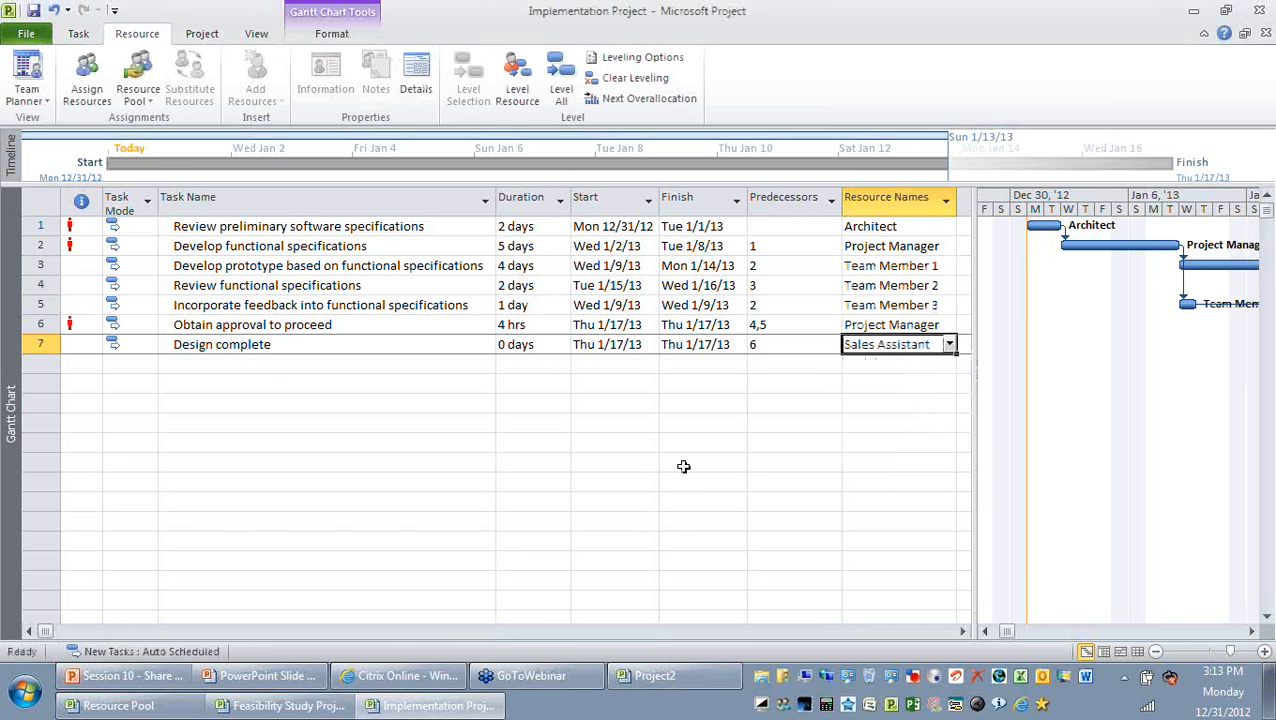
click(683, 466)
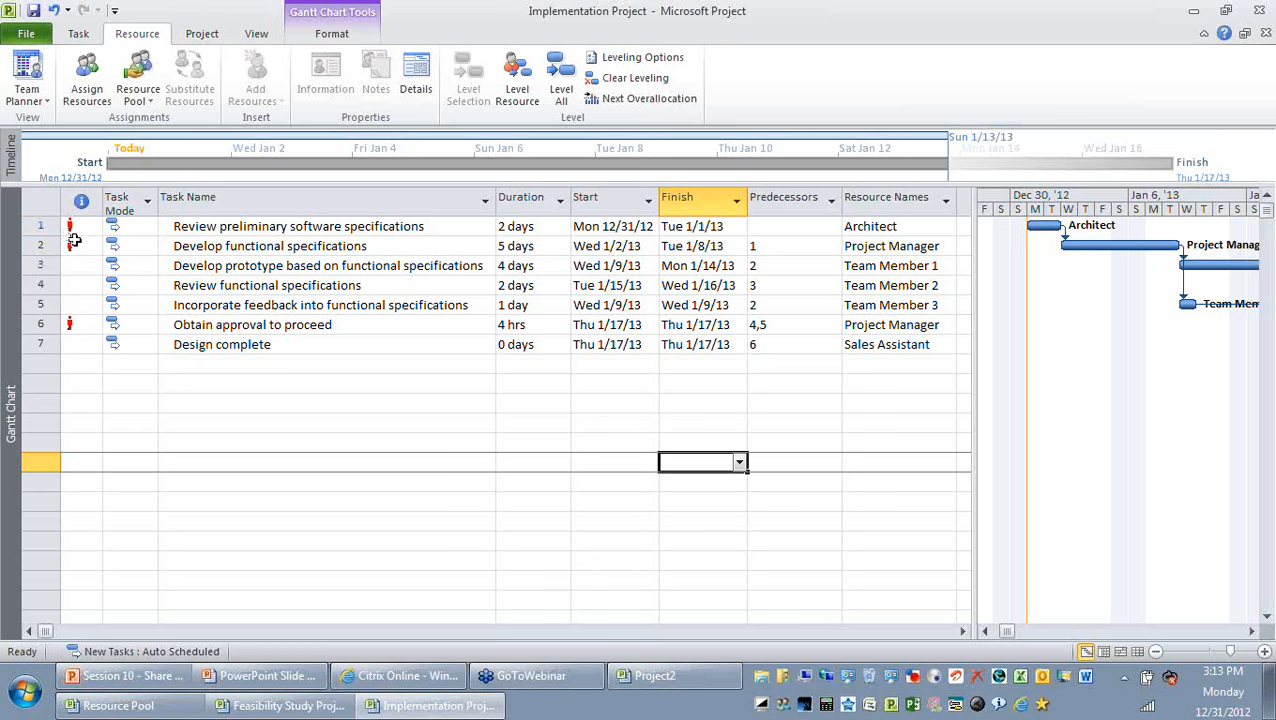
Inspect the indicator on Review preliminary software specifications and bring up Feasibility Study Project.mpp from the recent projects for comparison.
mouse_move(69, 226)
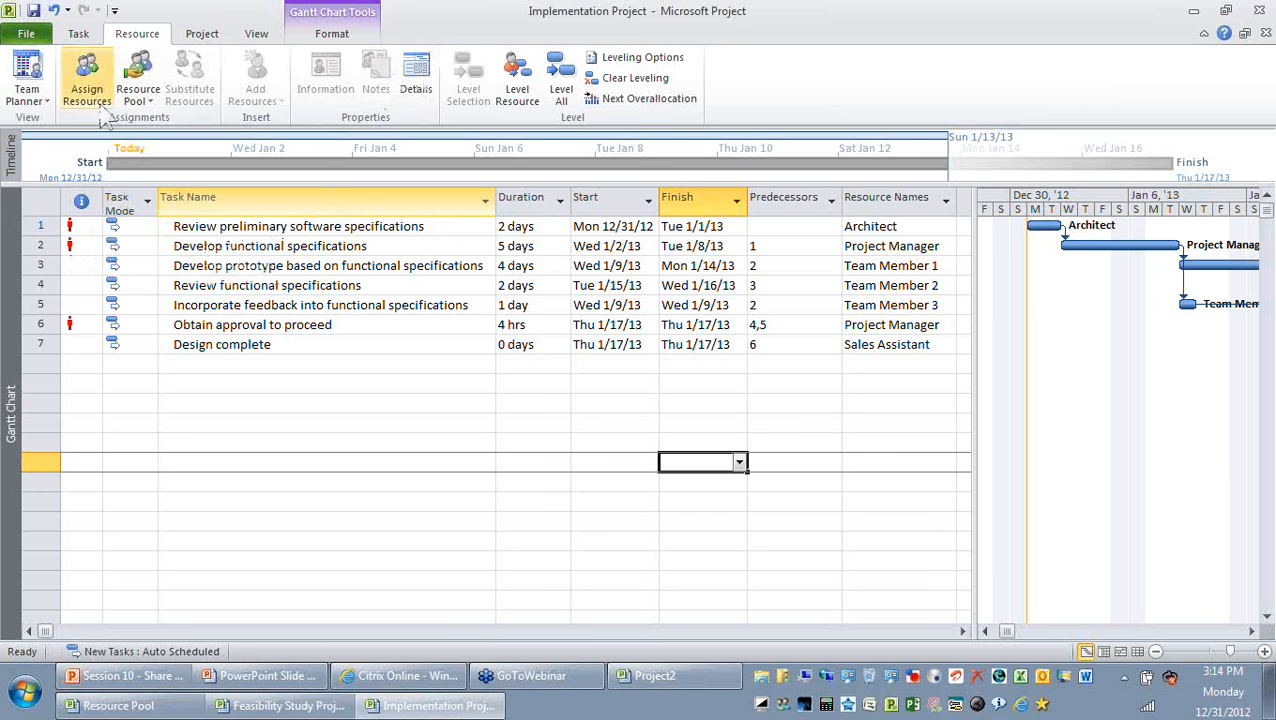
click(30, 35)
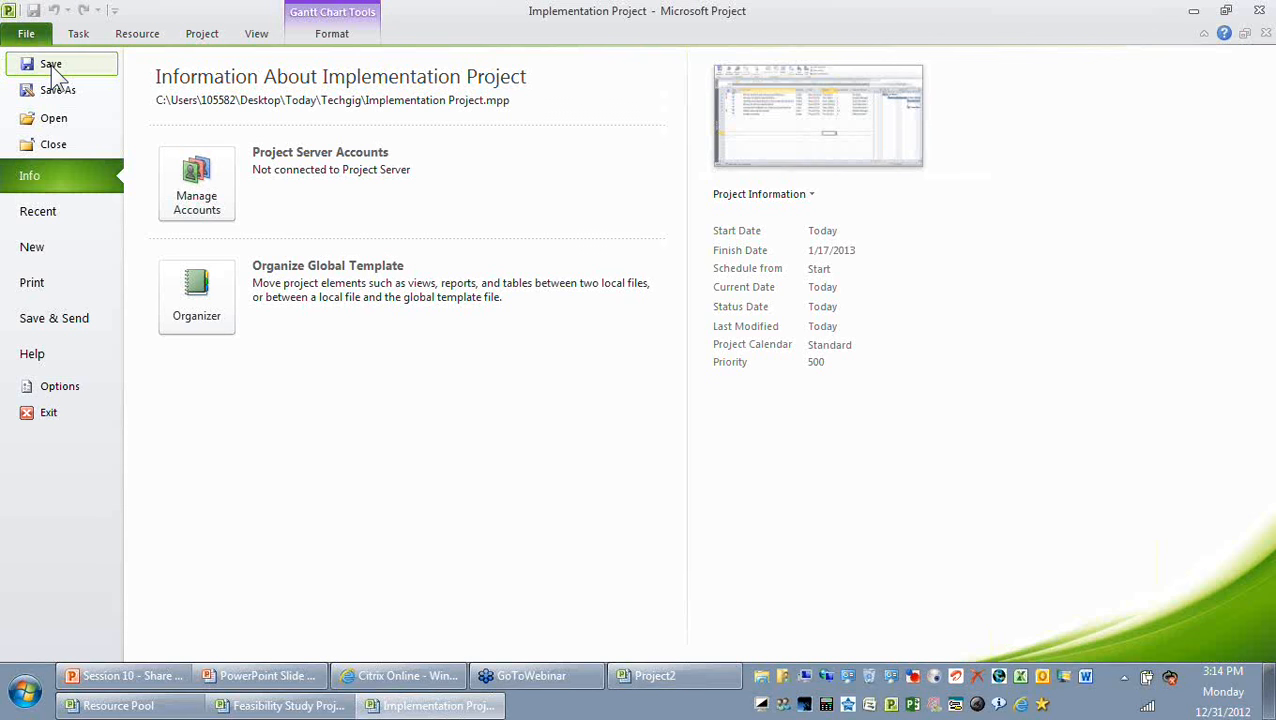
click(37, 211)
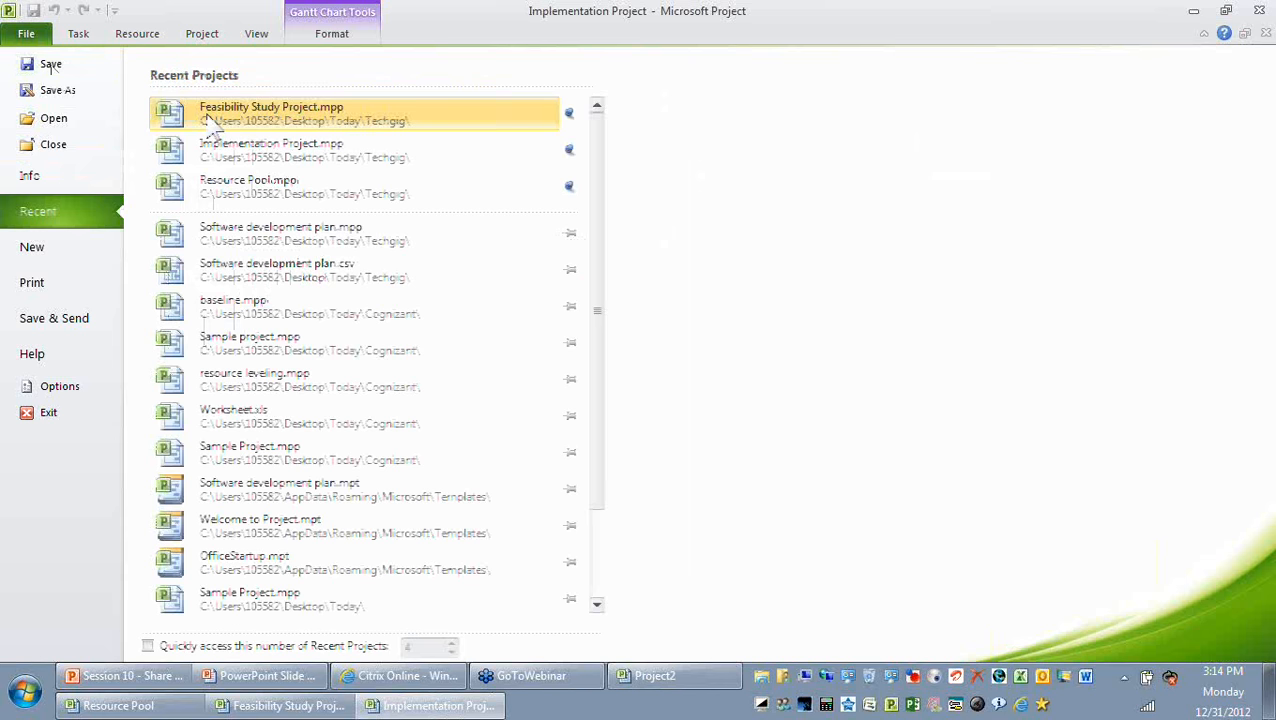
click(209, 118)
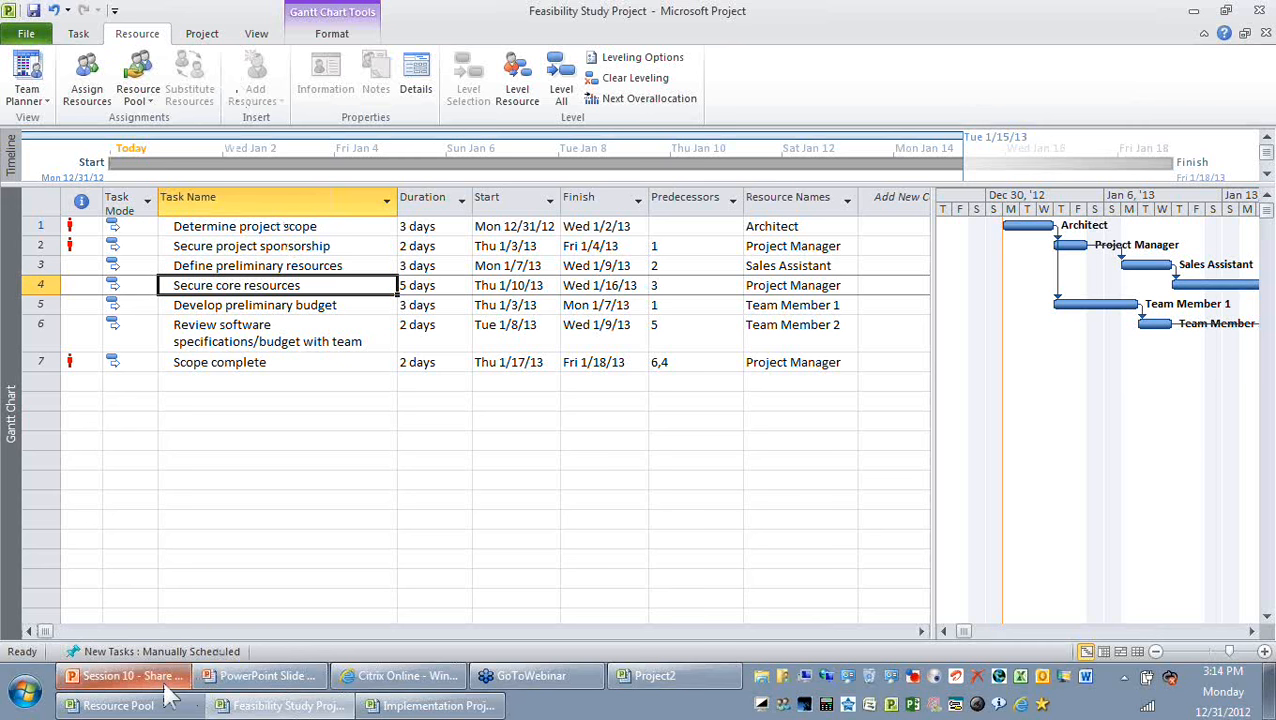
Switch to the PowerPoint slide show and advance to the Step 4 slide on closing the resource pool and projects.
mouse_move(162, 690)
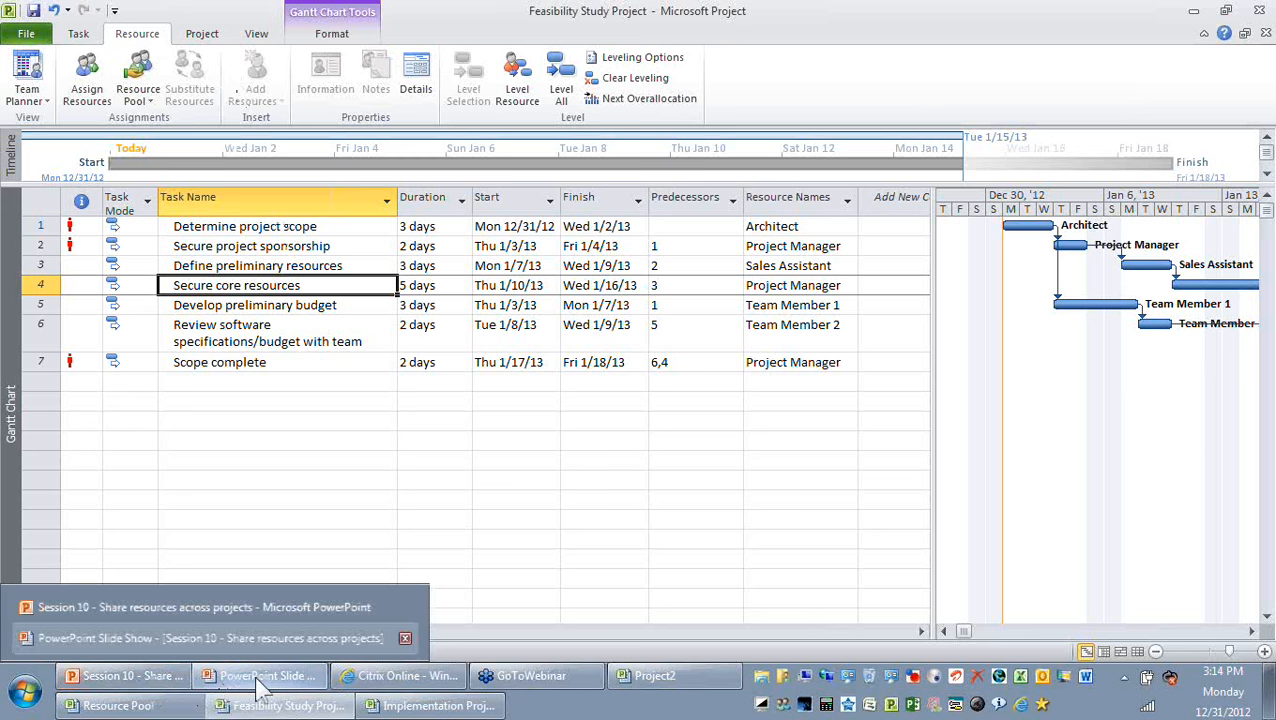
click(262, 680)
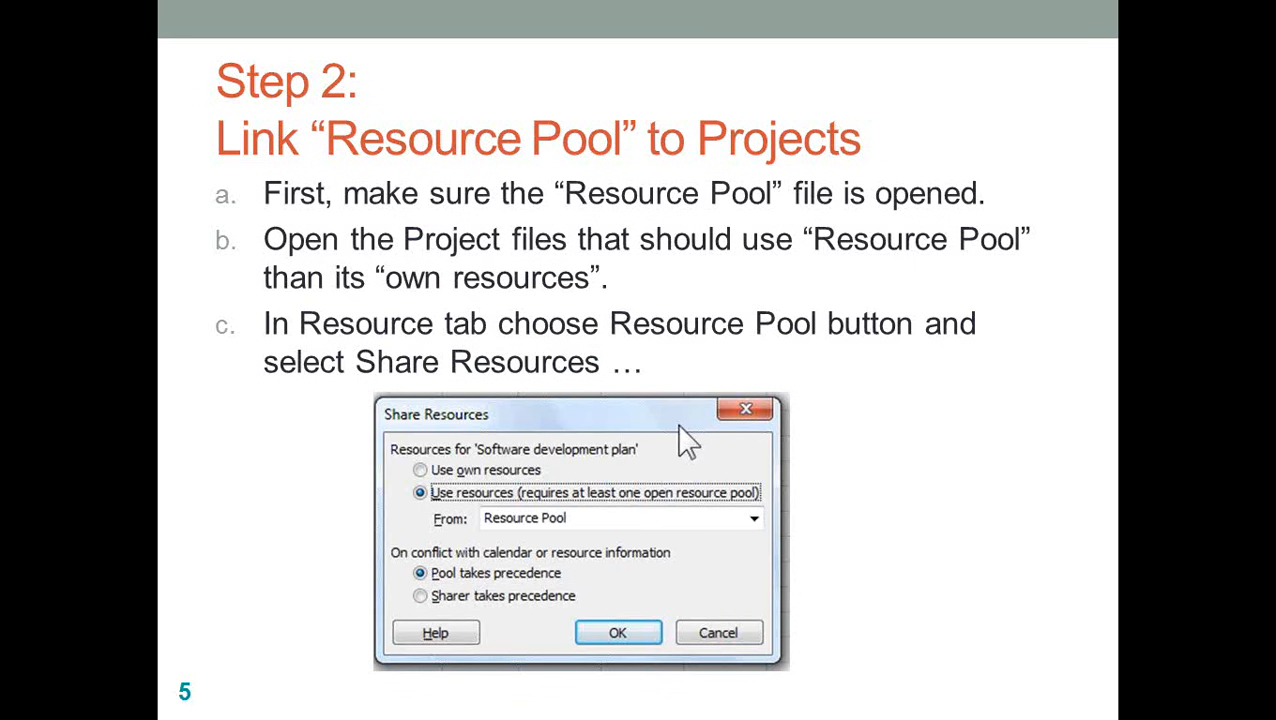
key(Right)
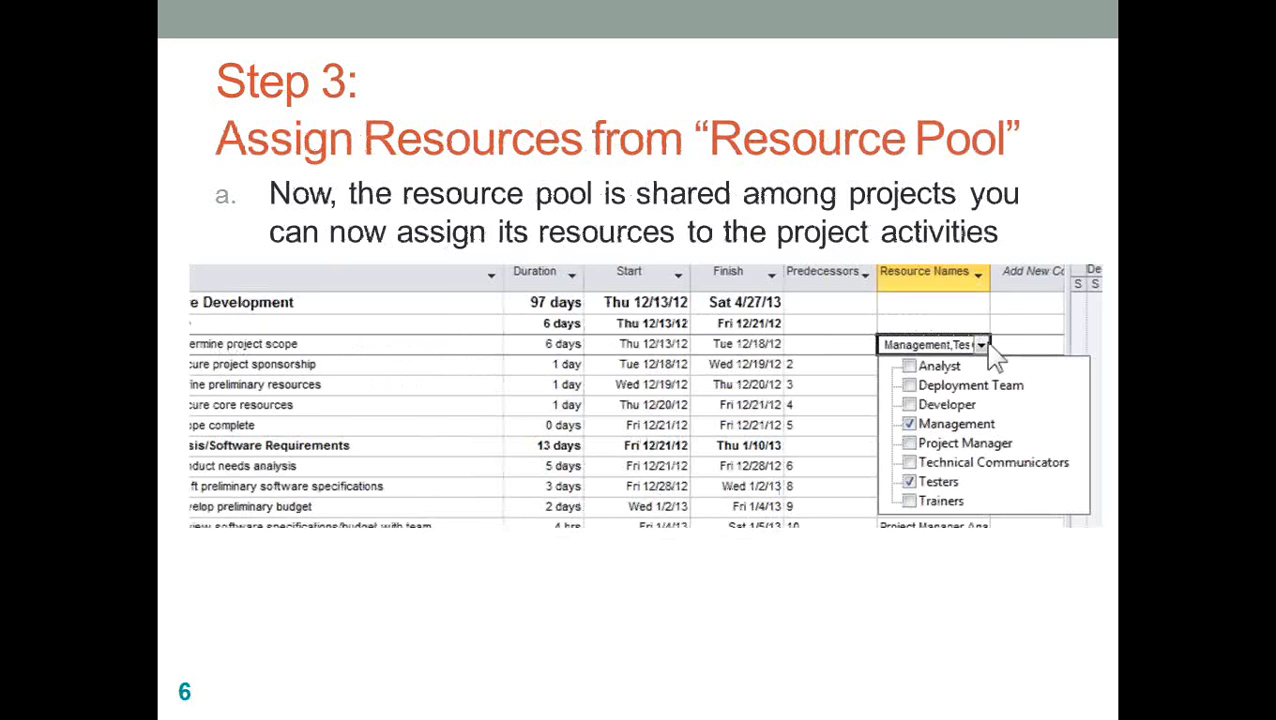
key(Right)
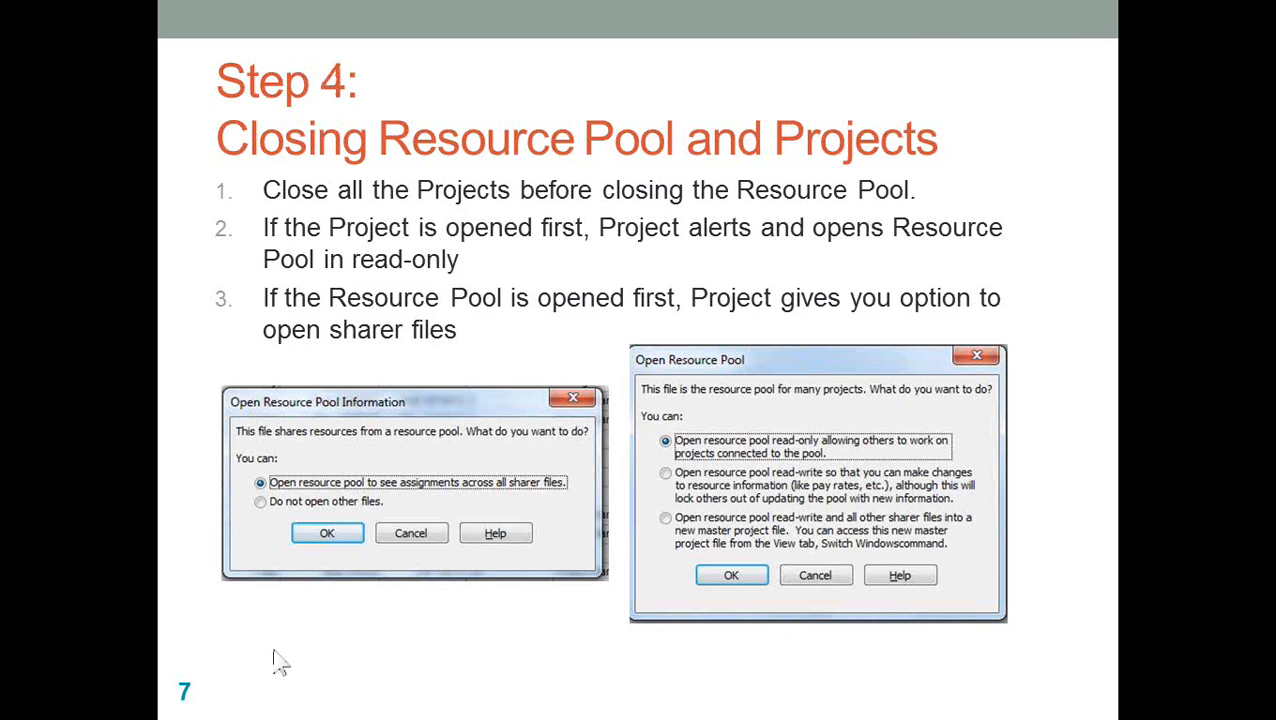
Return to Microsoft Project and open Resource Pool.mpp from the recent projects.
key(alt+Tab)
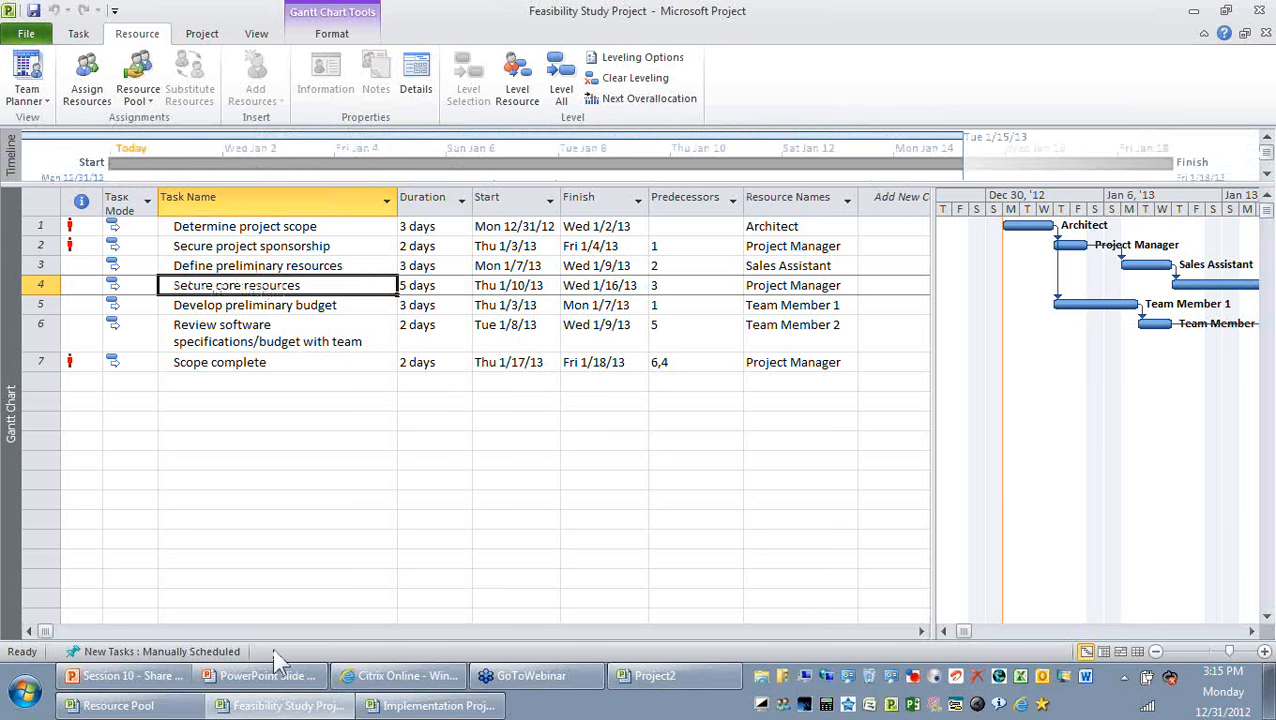
click(27, 34)
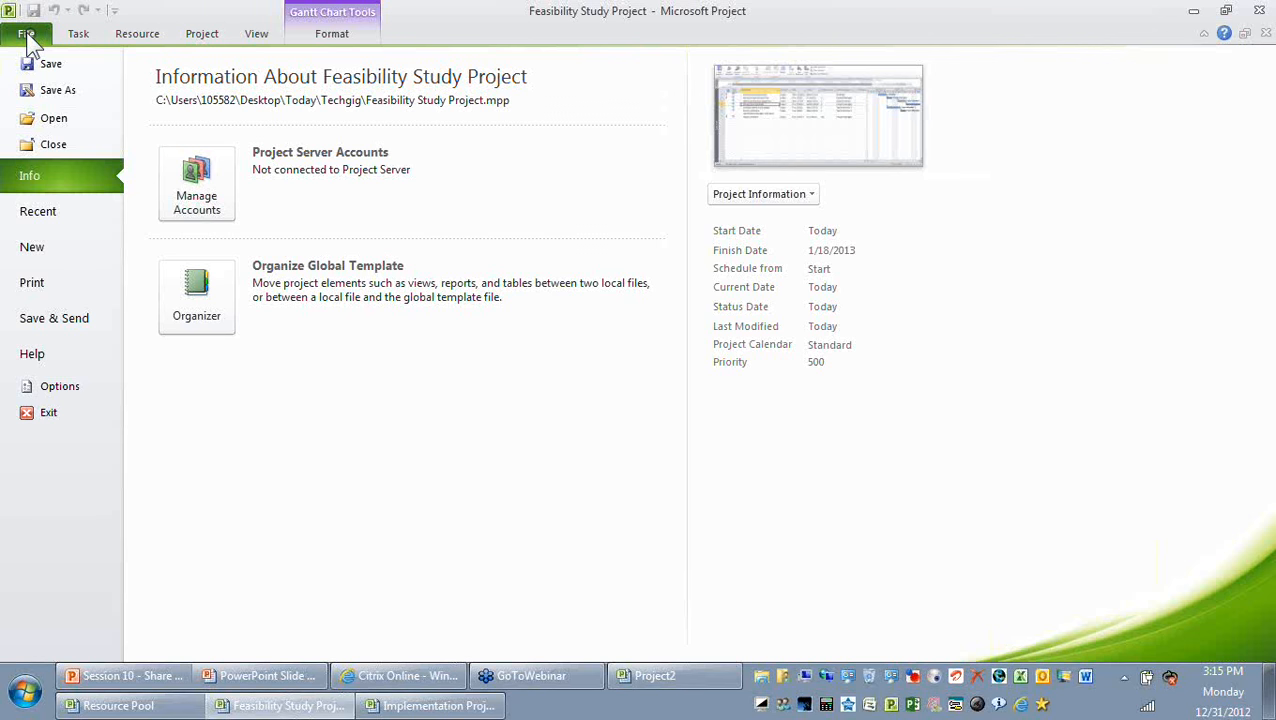
click(38, 211)
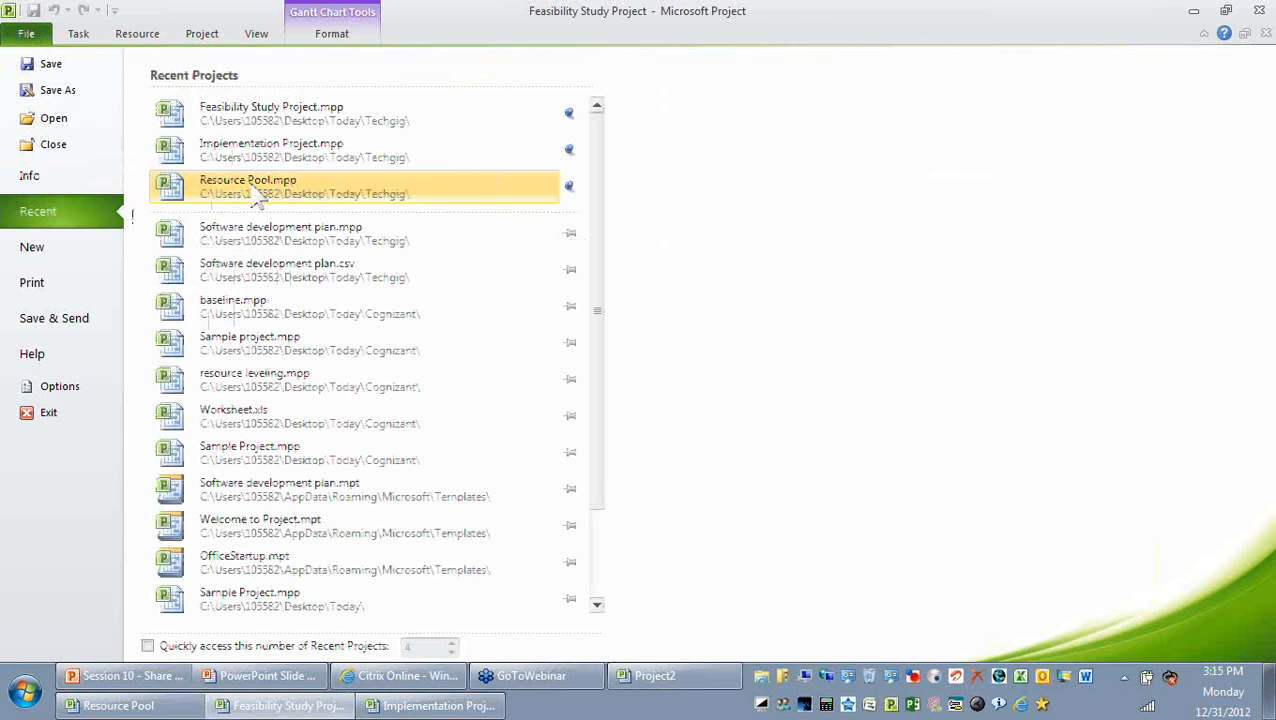
click(258, 190)
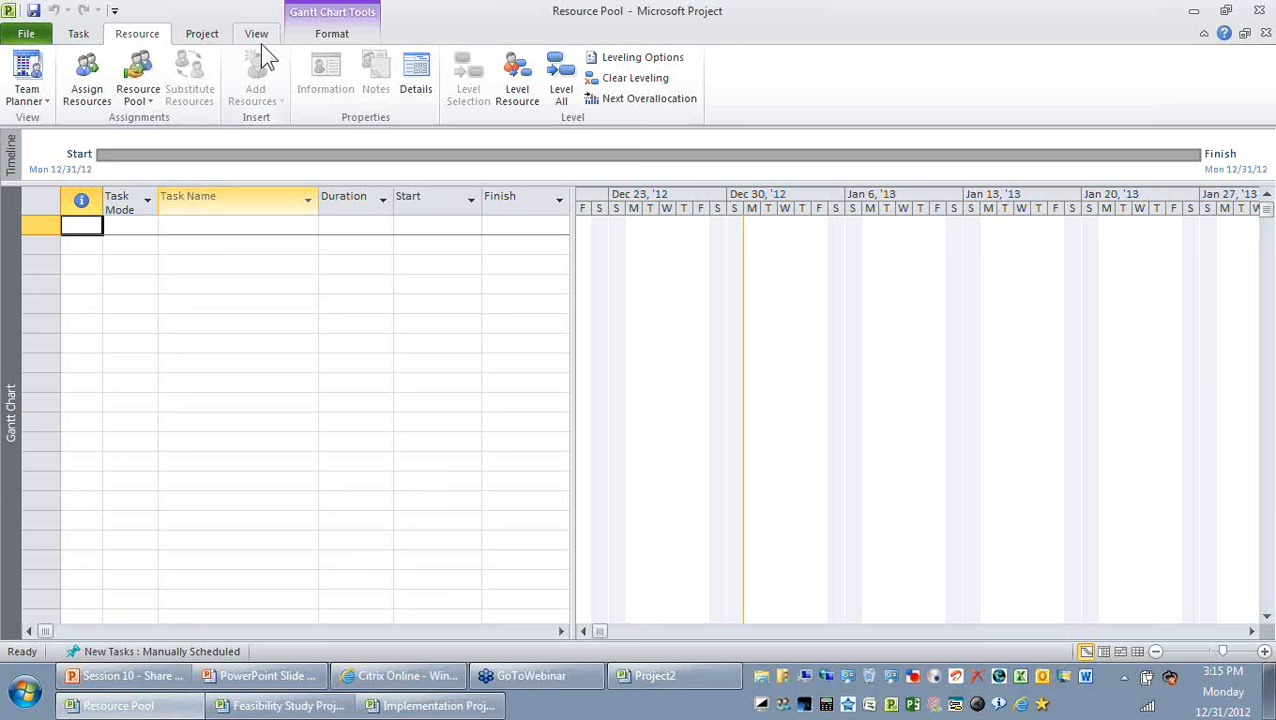
Display the Resource Pool's Resource Sheet and select the Architect row.
click(258, 38)
click(316, 78)
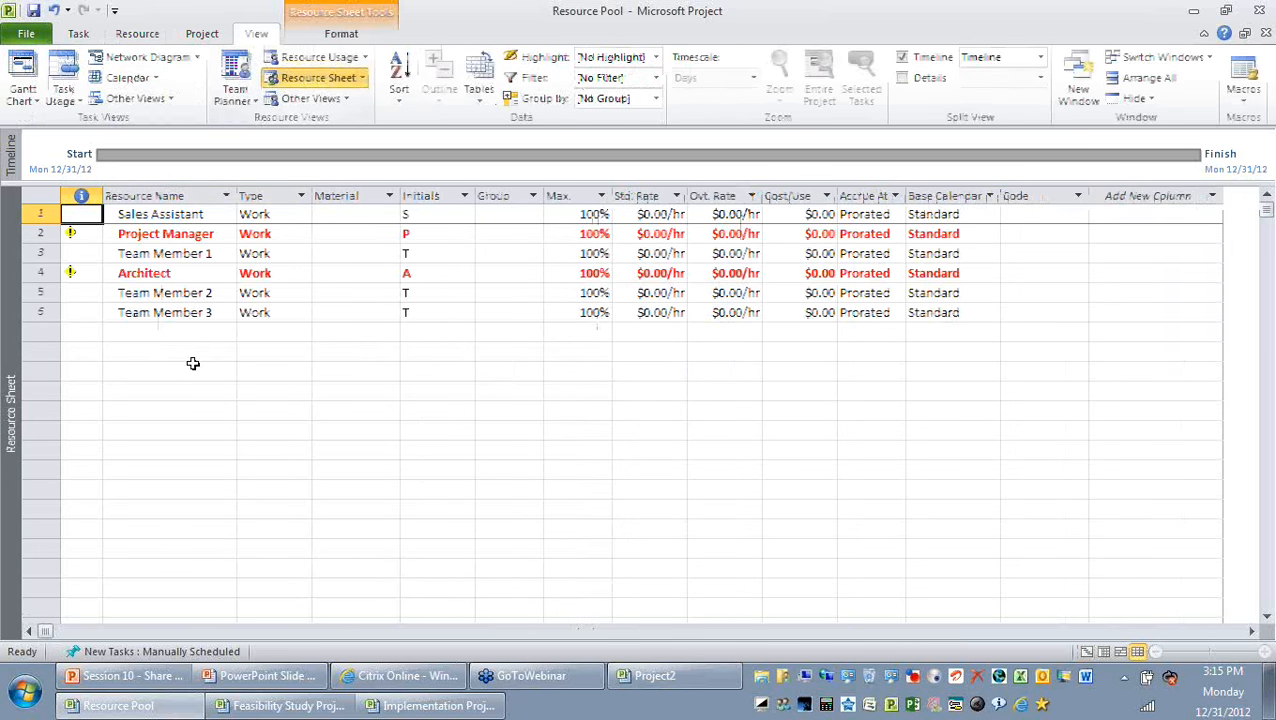
click(41, 273)
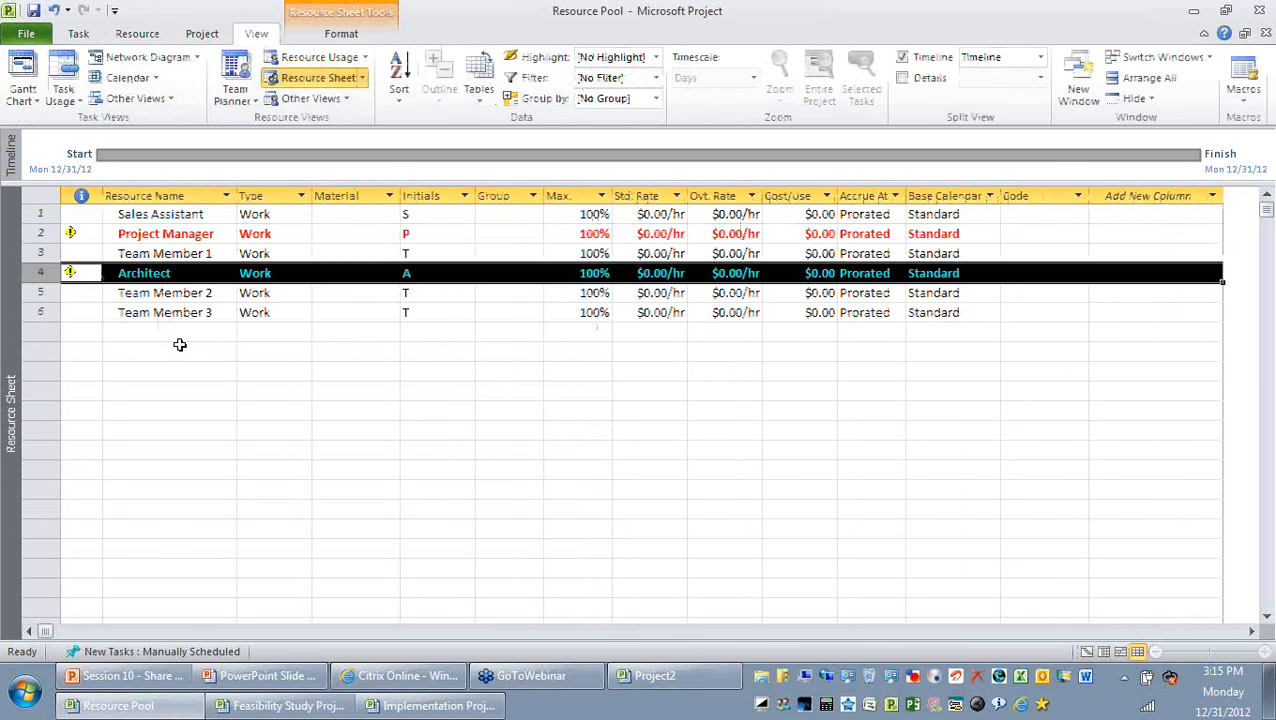
Display the pool's Resource Usage and examine the overallocated days of the Project Manager and the Architect in the week of Dec 30, '12.
click(179, 344)
click(211, 235)
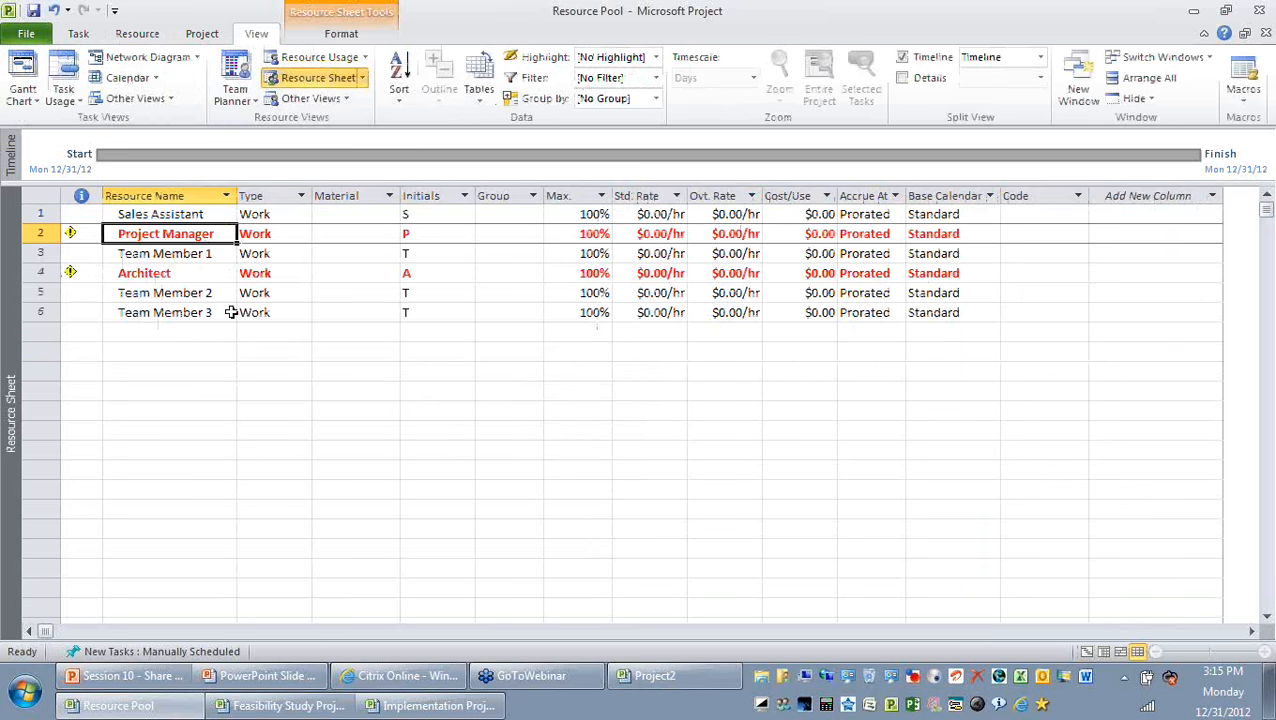
click(341, 66)
click(920, 287)
click(925, 364)
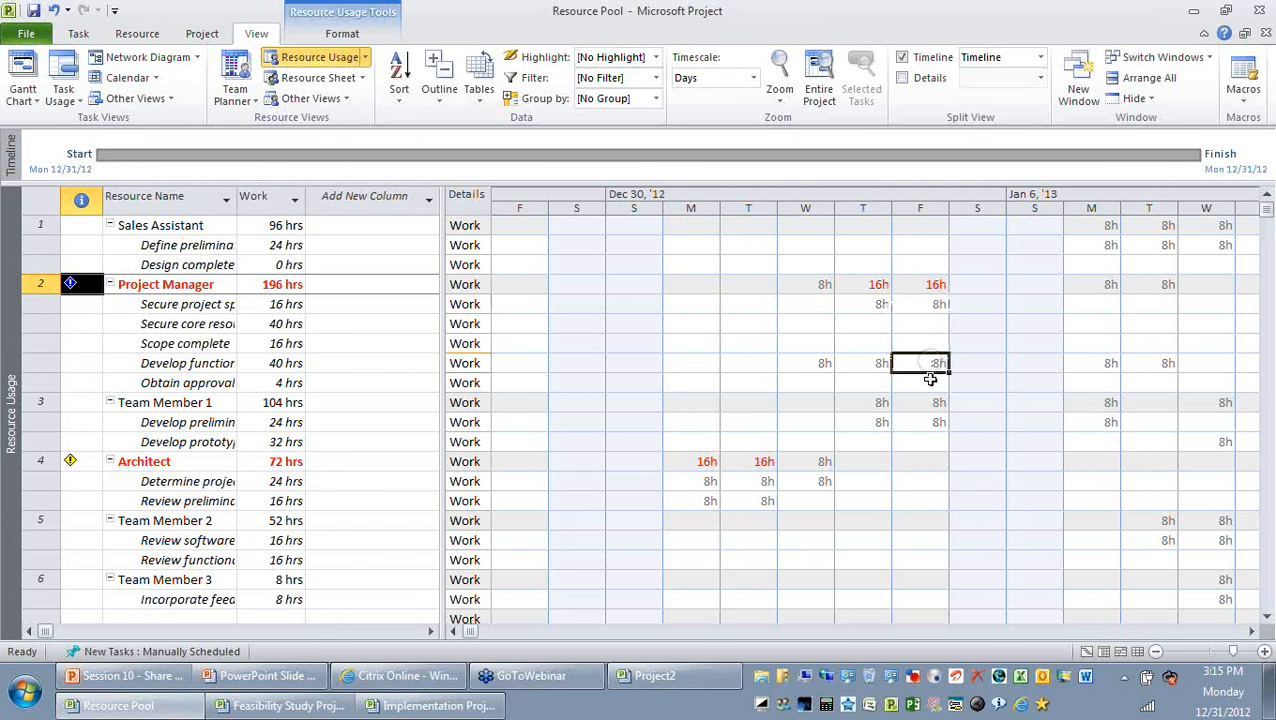
click(879, 286)
click(933, 287)
click(709, 460)
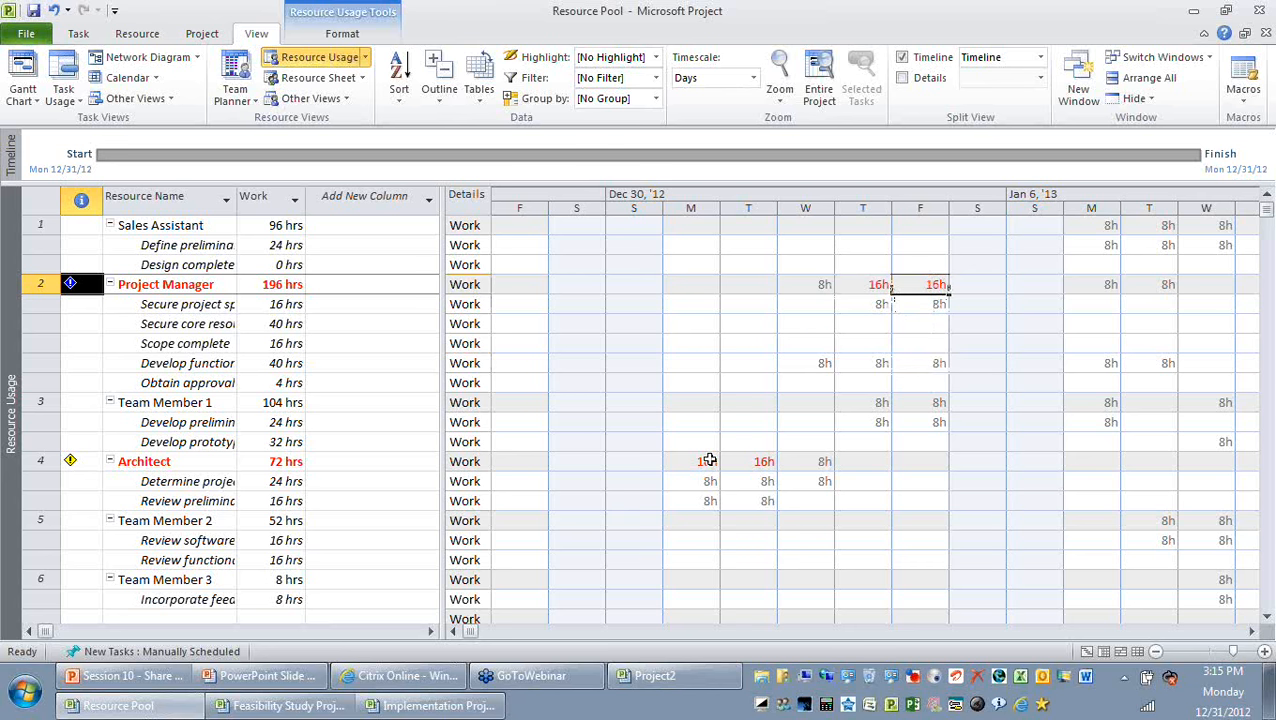
click(745, 461)
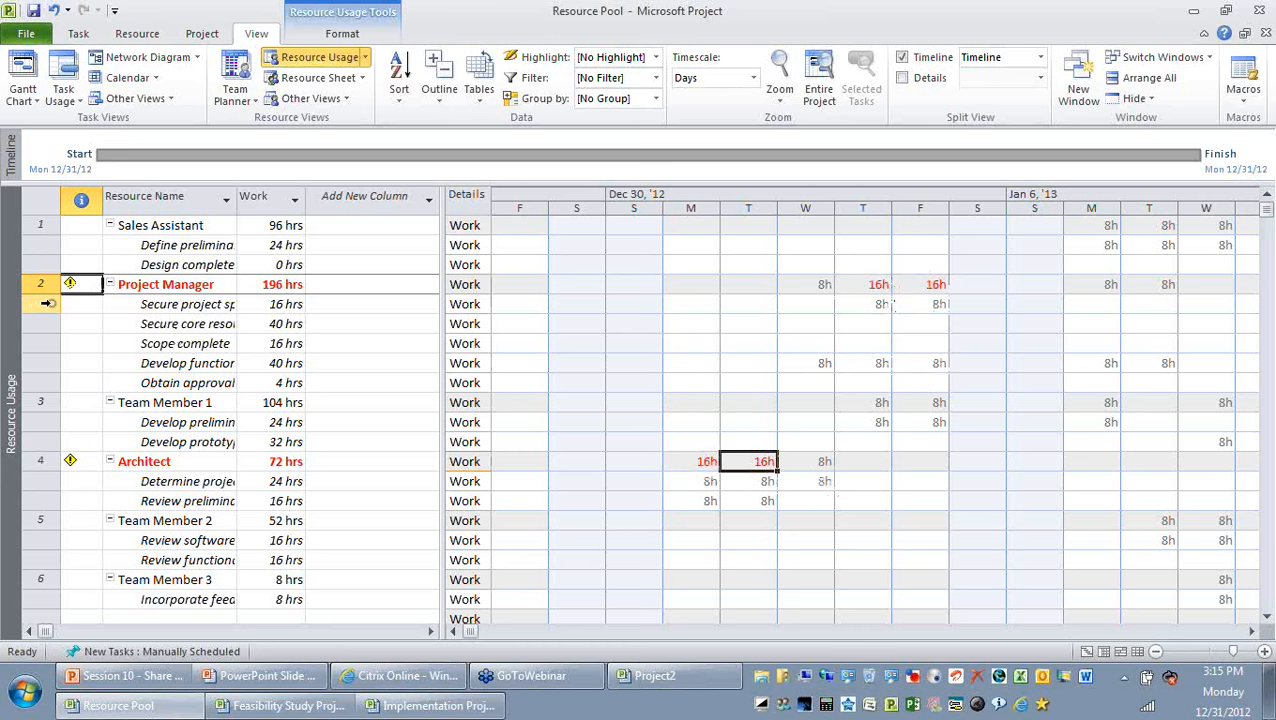
Reassign the Secure project sponsorship task from the Project Manager to the Sales Assistant in Resource Usage.
click(47, 303)
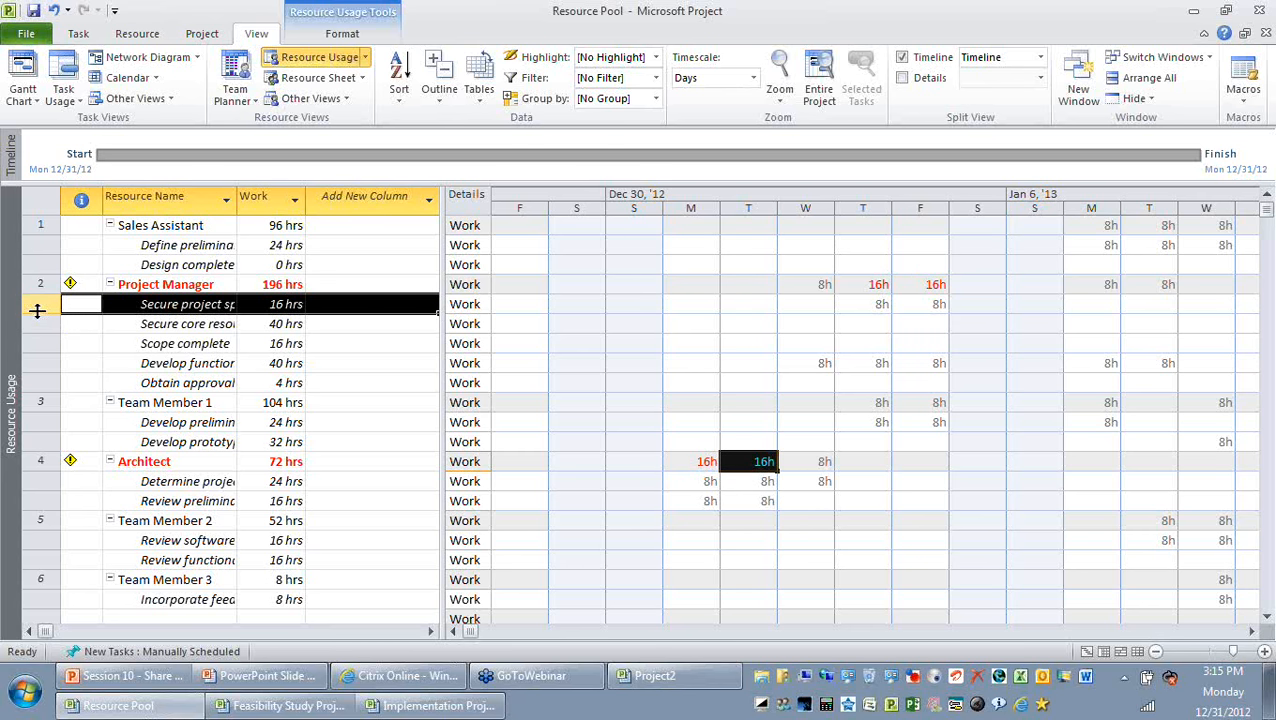
click(867, 265)
click(926, 266)
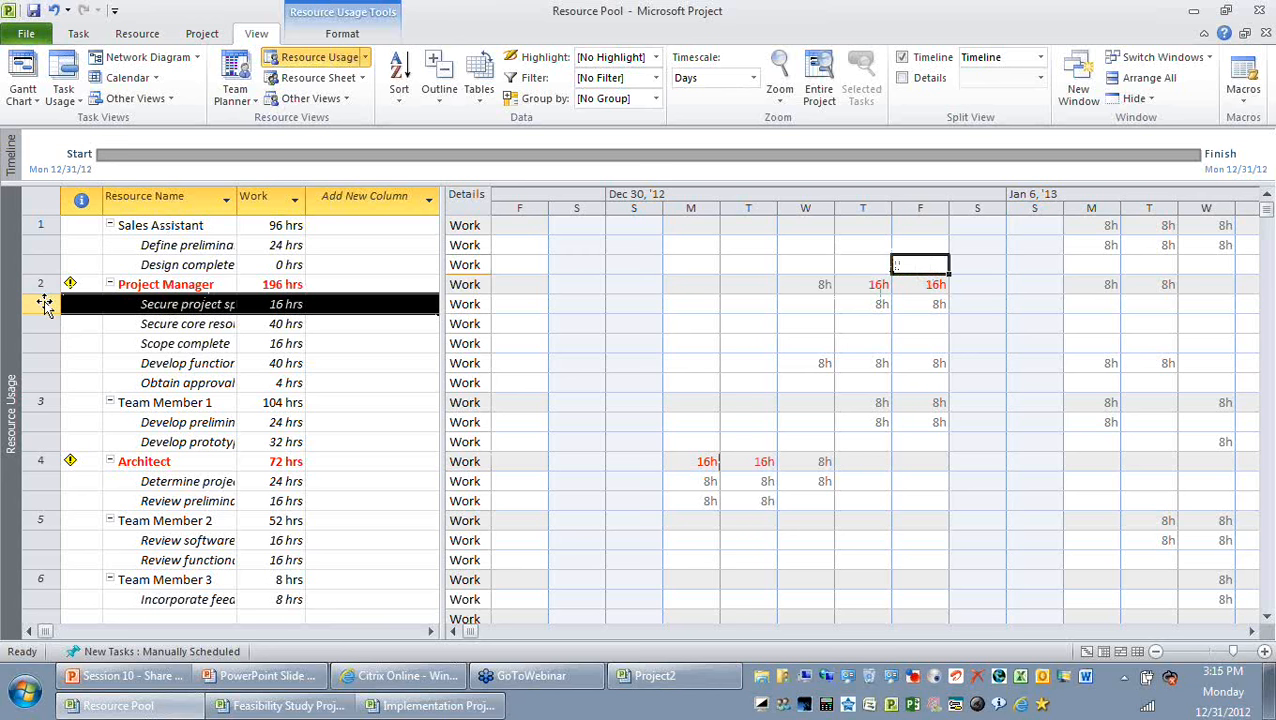
drag(52, 282, 54, 271)
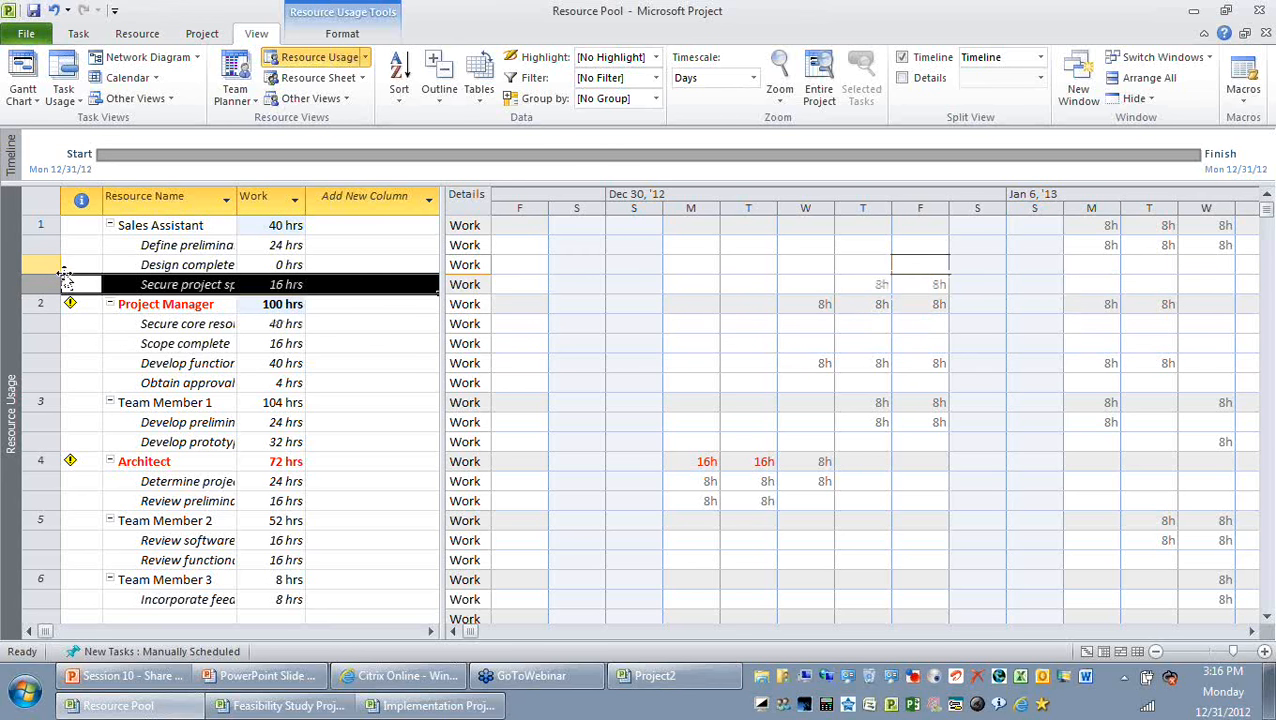
Reassign the Review preliminary software specifications task from the Architect to Team Member 2.
click(172, 466)
click(222, 522)
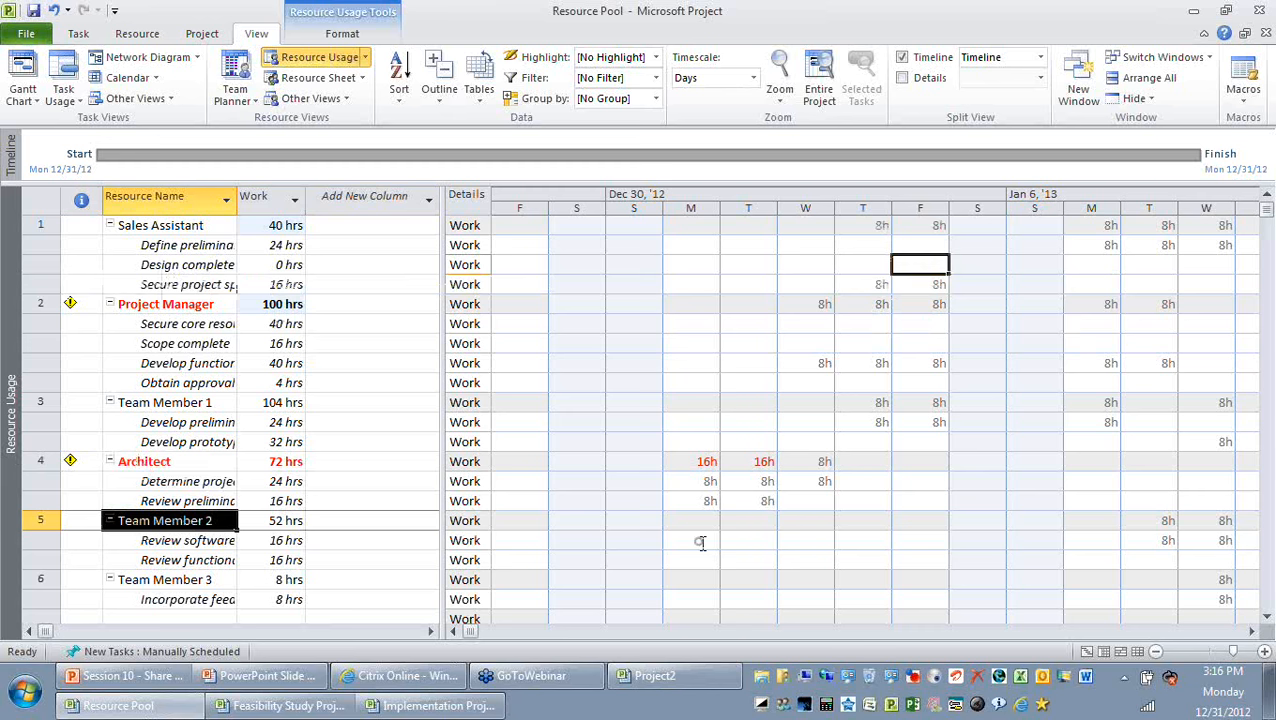
click(748, 540)
click(40, 502)
drag(40, 502, 60, 530)
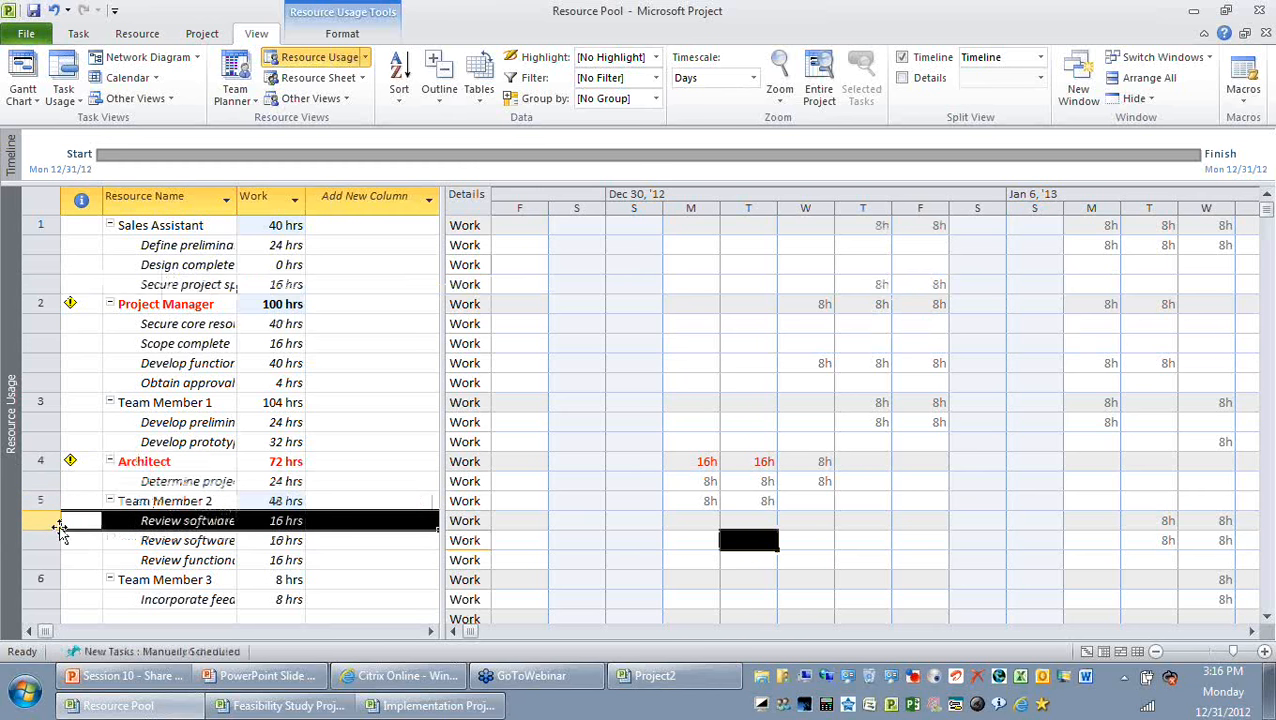
Examine the Project Manager's overallocated Thursday in the week of Jan 13, '13 and the assignments behind it.
click(1253, 633)
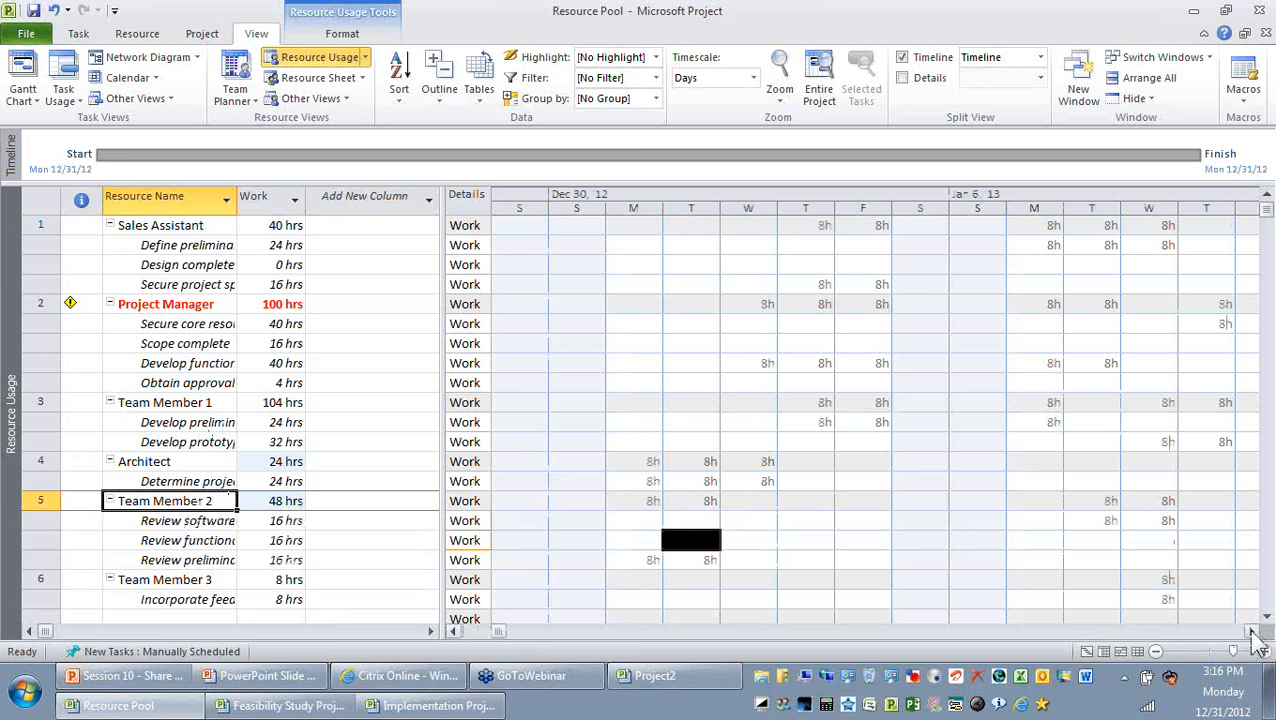
click(1253, 633)
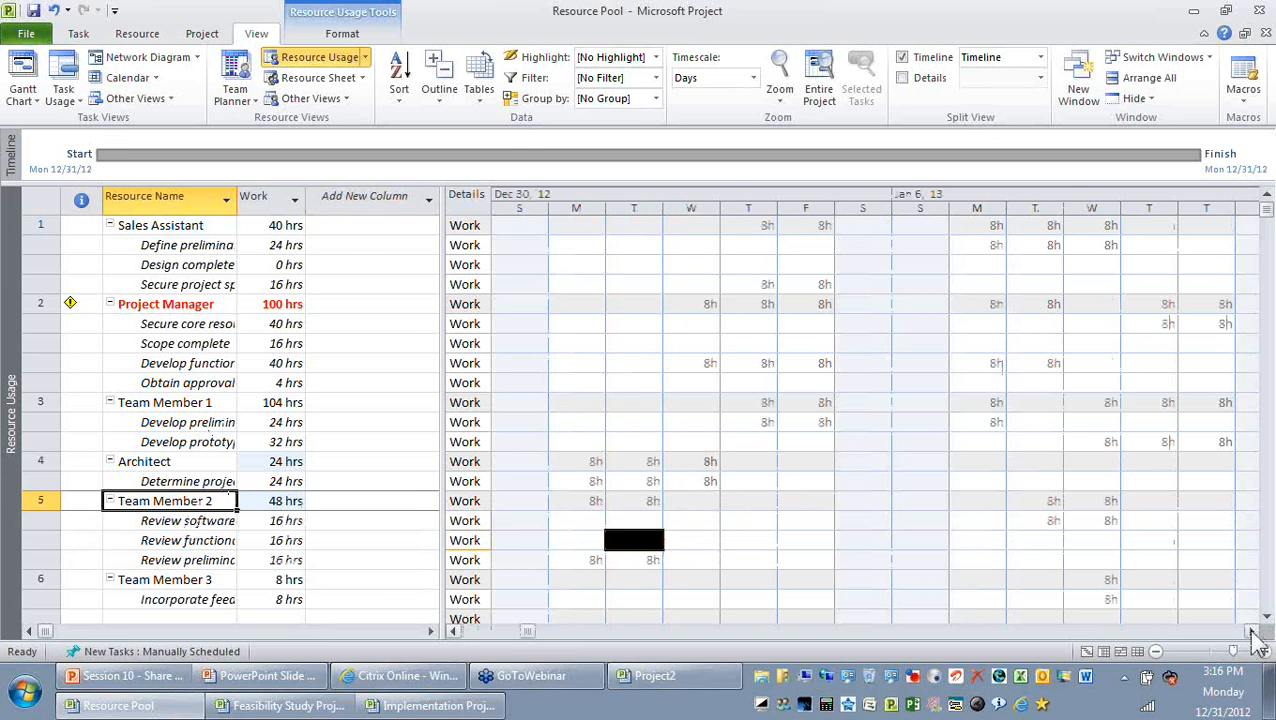
double_click(1253, 633)
click(1253, 633)
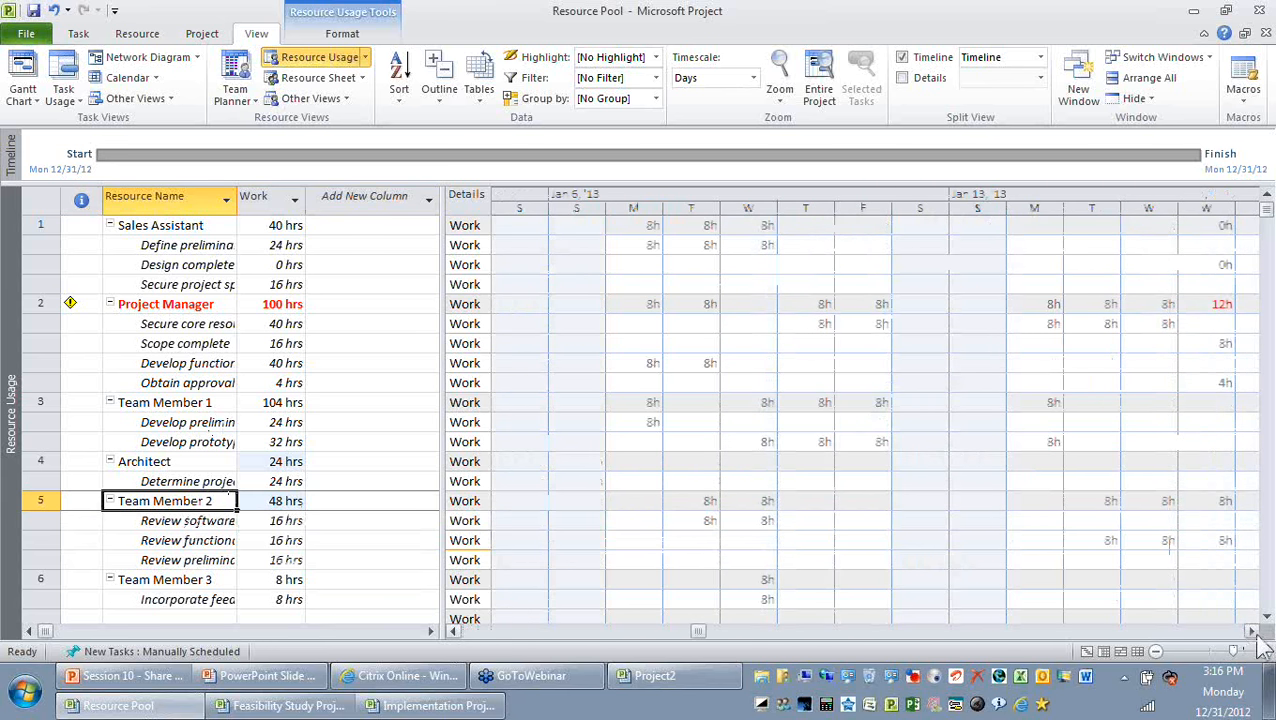
click(1253, 633)
click(766, 346)
click(766, 383)
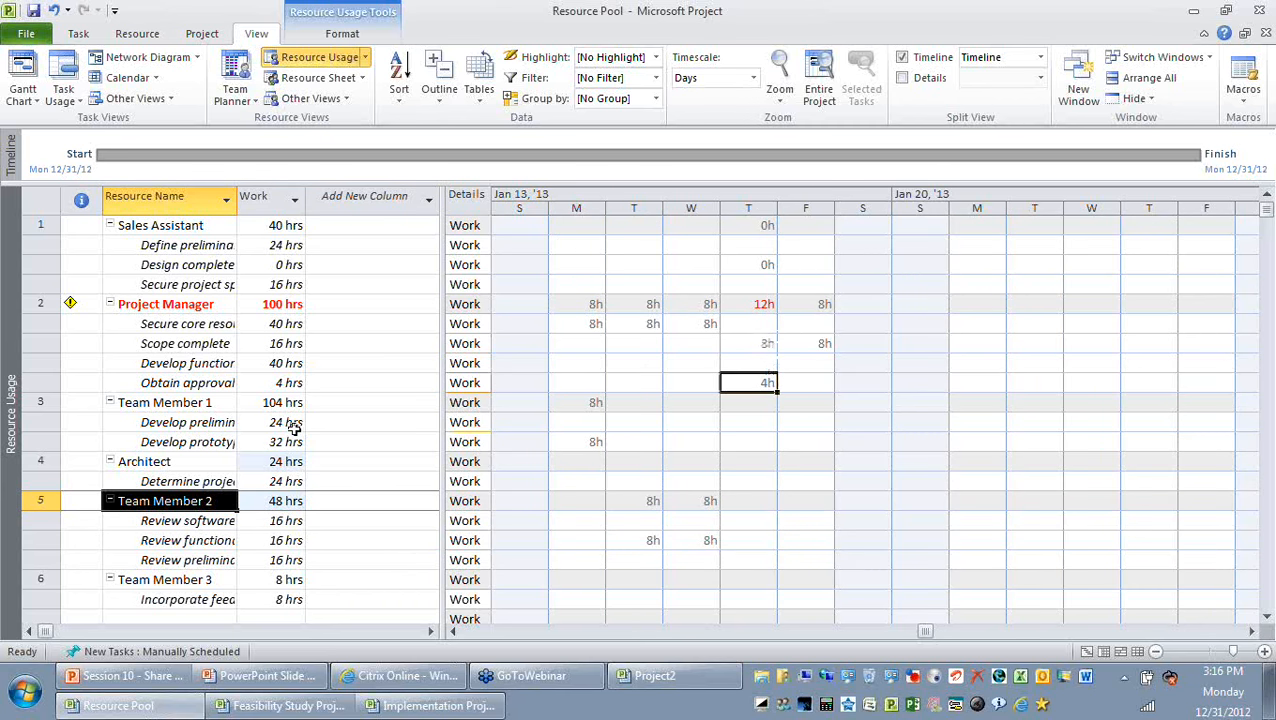
Reassign the Obtain approval to proceed task from the Project Manager to the Sales Assistant.
click(48, 383)
drag(50, 383, 67, 300)
right_click(66, 300)
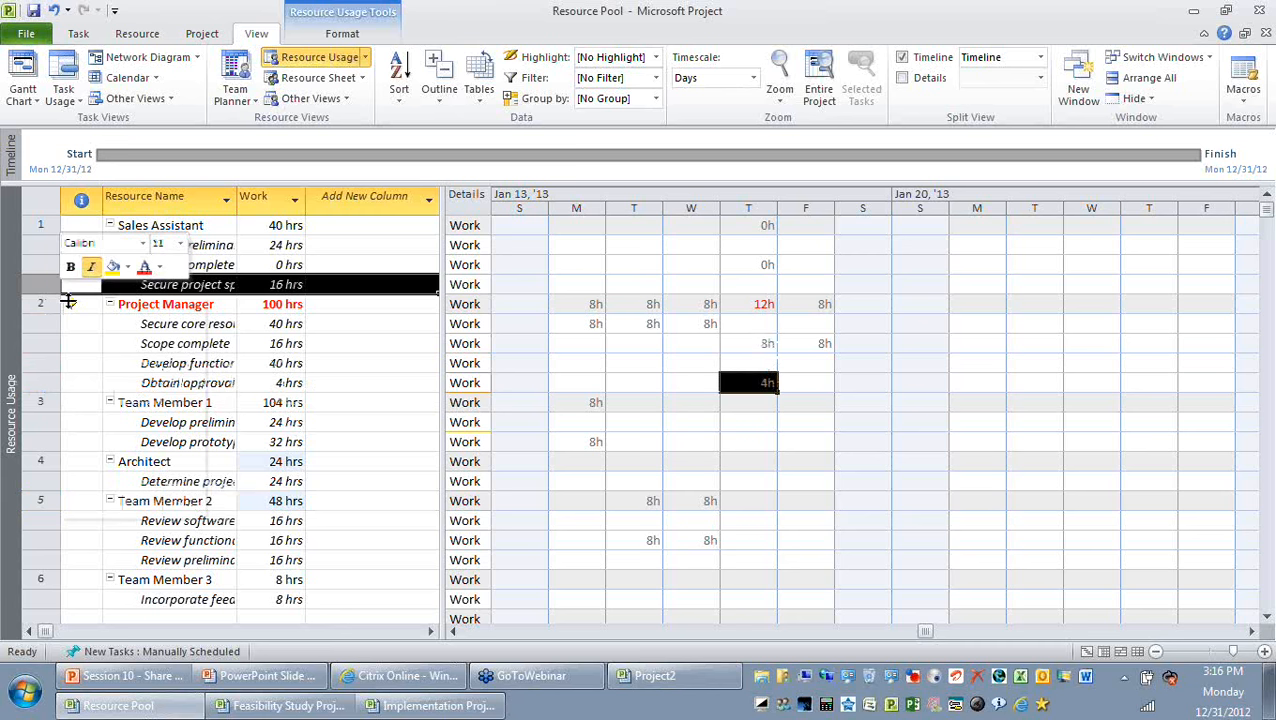
click(257, 412)
click(232, 440)
click(48, 383)
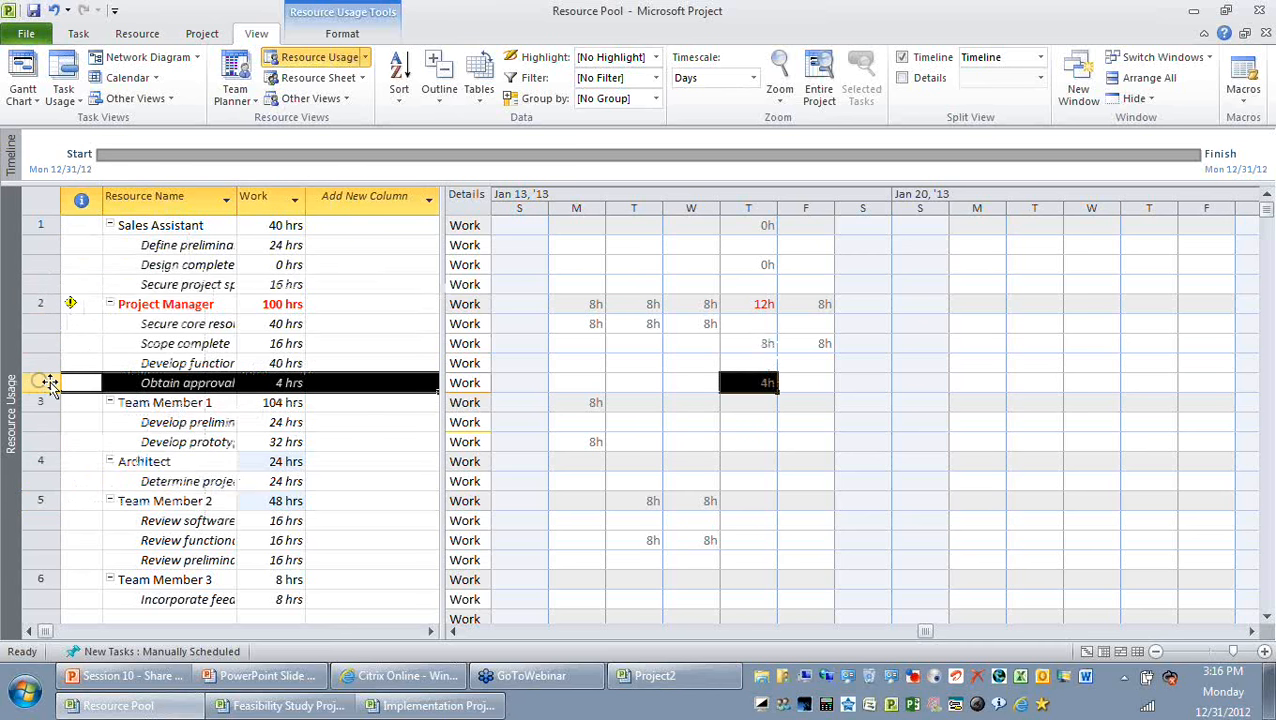
drag(50, 383, 33, 296)
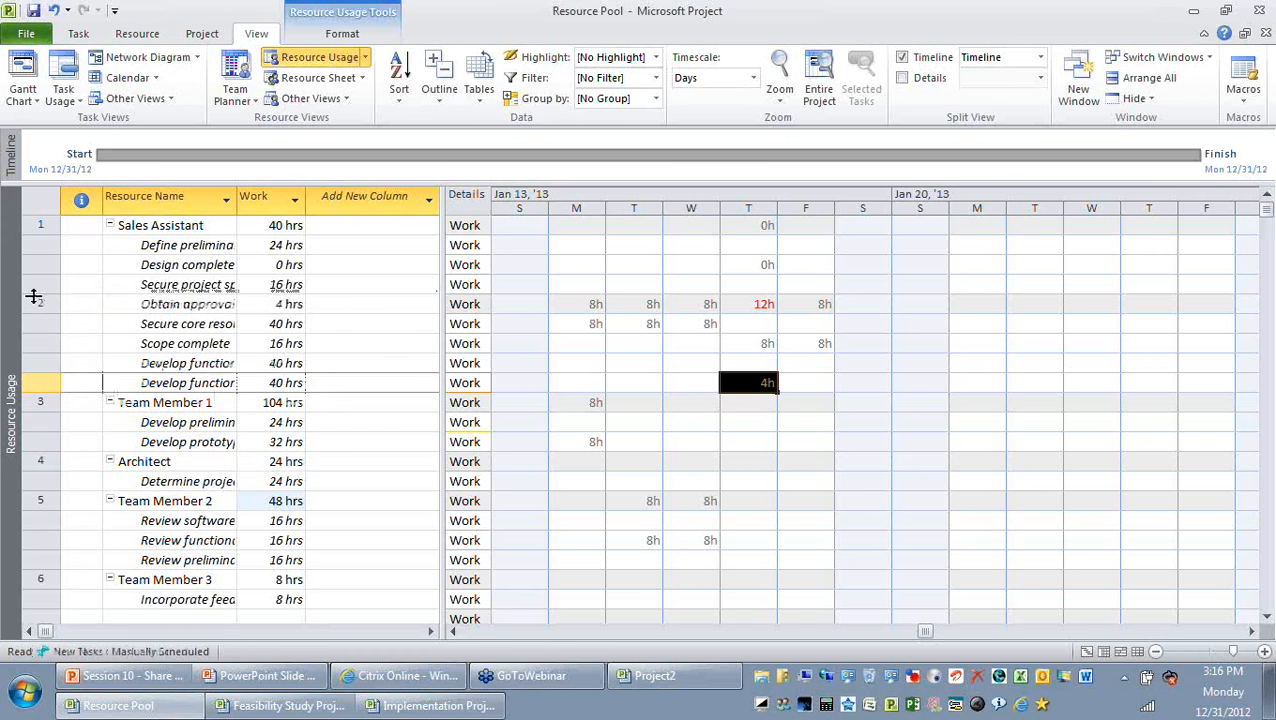
click(212, 419)
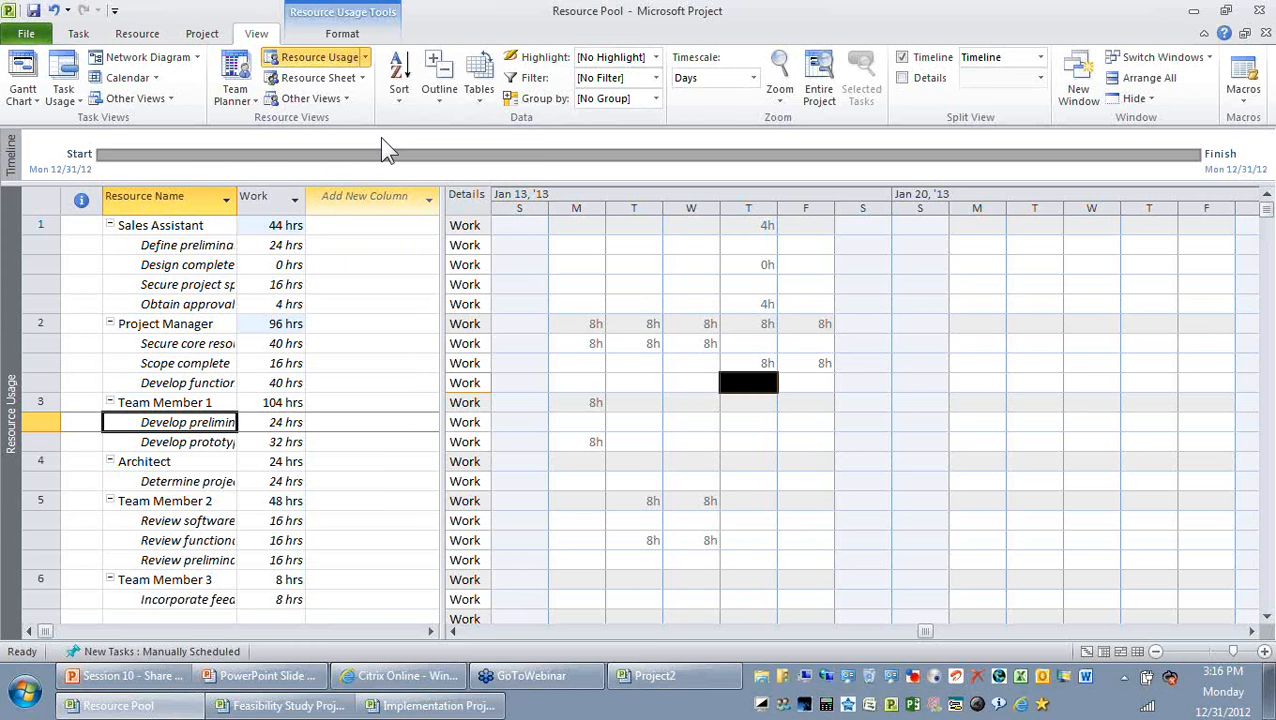
click(78, 34)
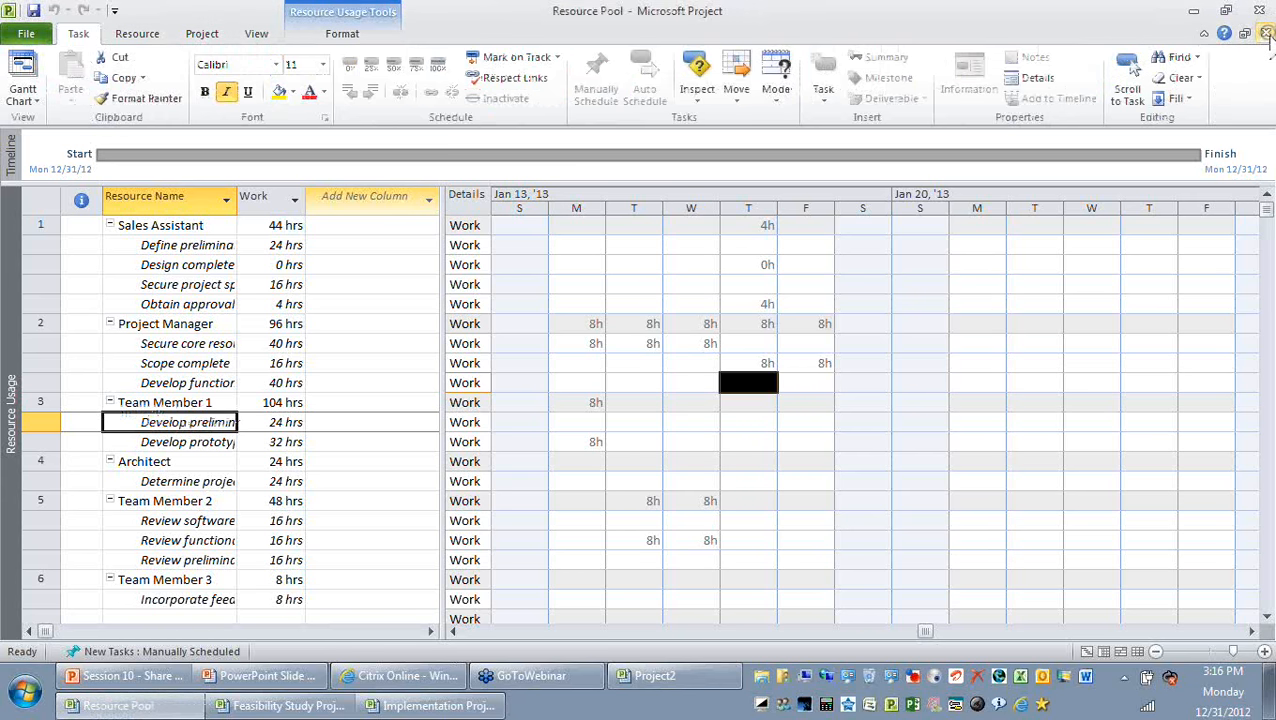
click(1266, 33)
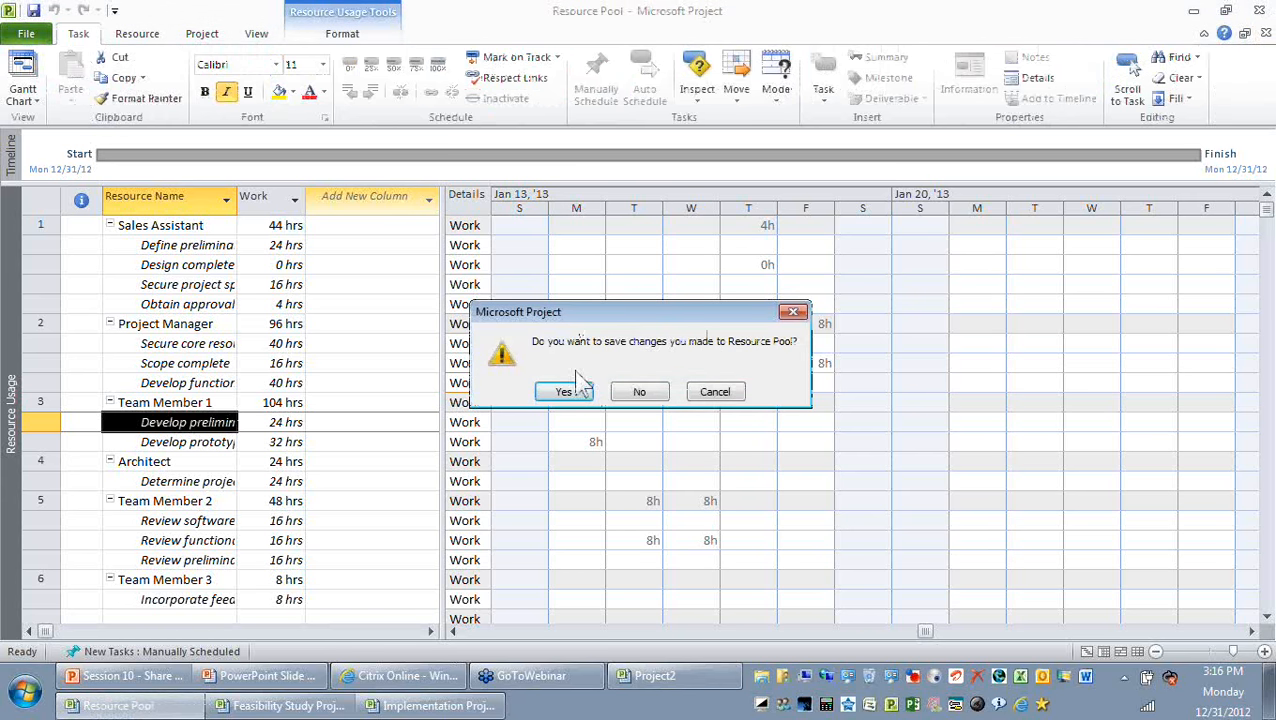
click(742, 393)
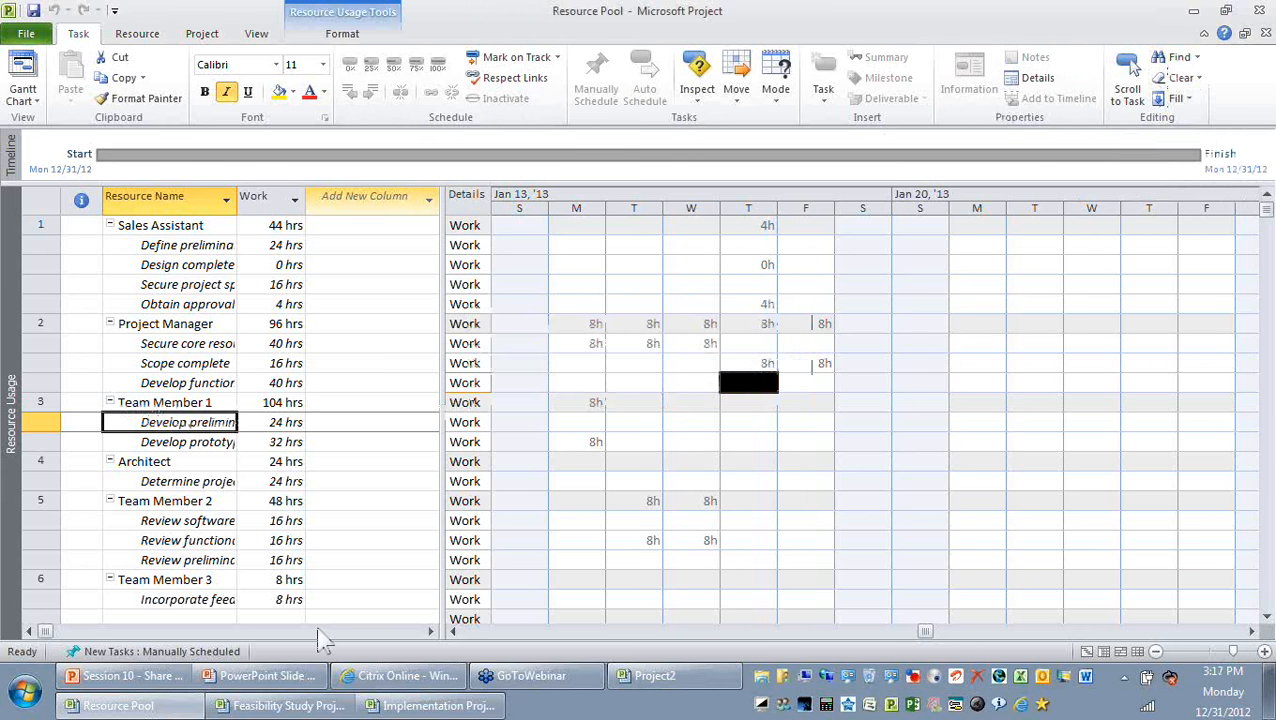
Check the Feasibility Study and Implementation projects, close the open projects saving the Feasibility Study changes, and close Project2 without saving.
click(290, 706)
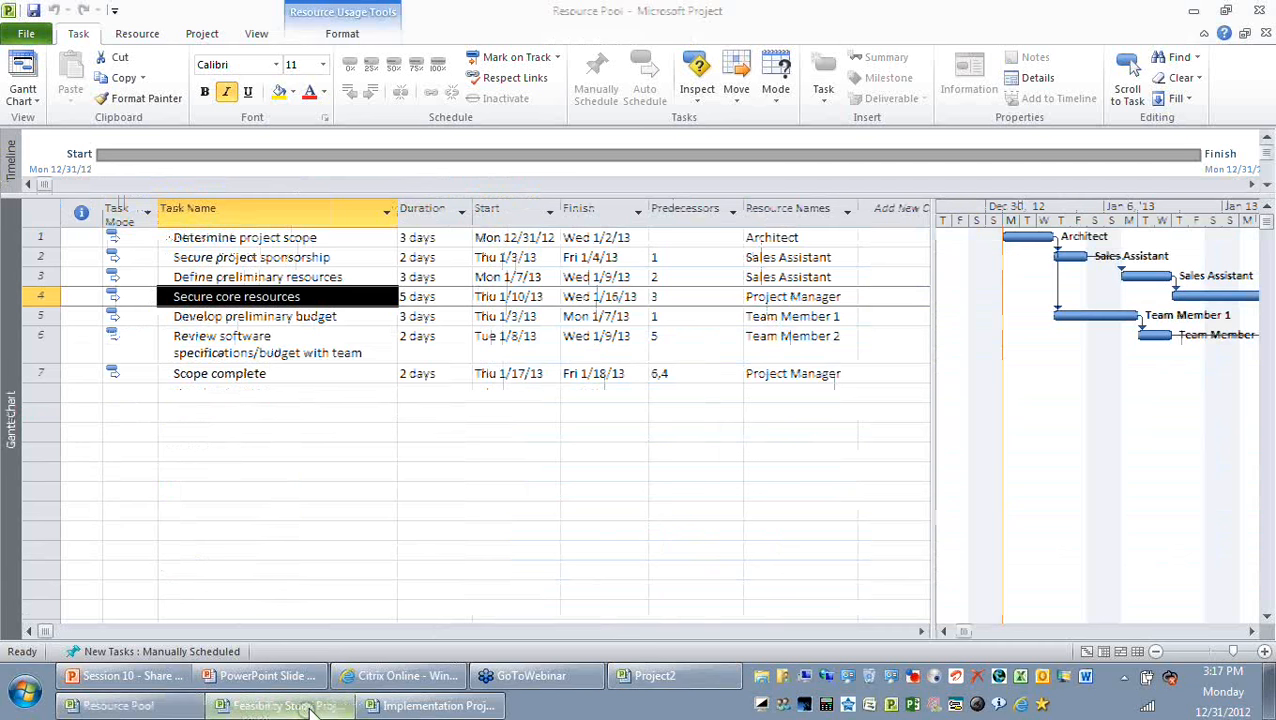
click(438, 706)
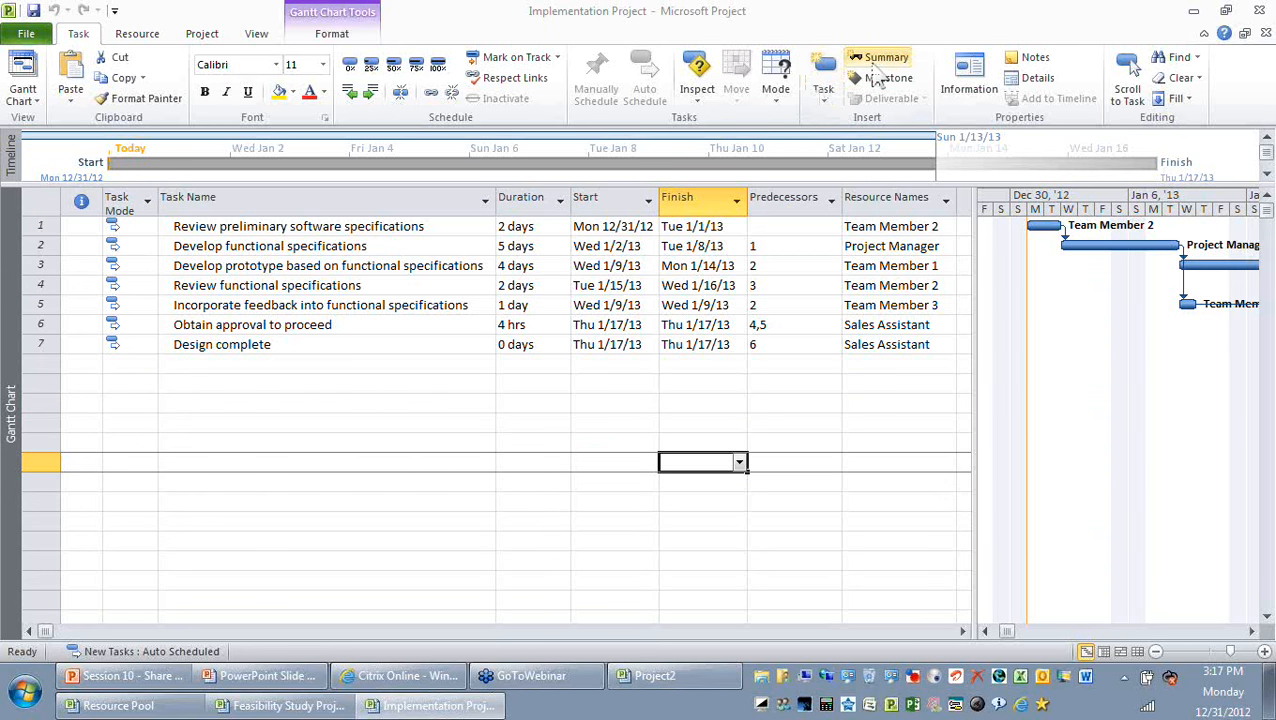
click(1264, 33)
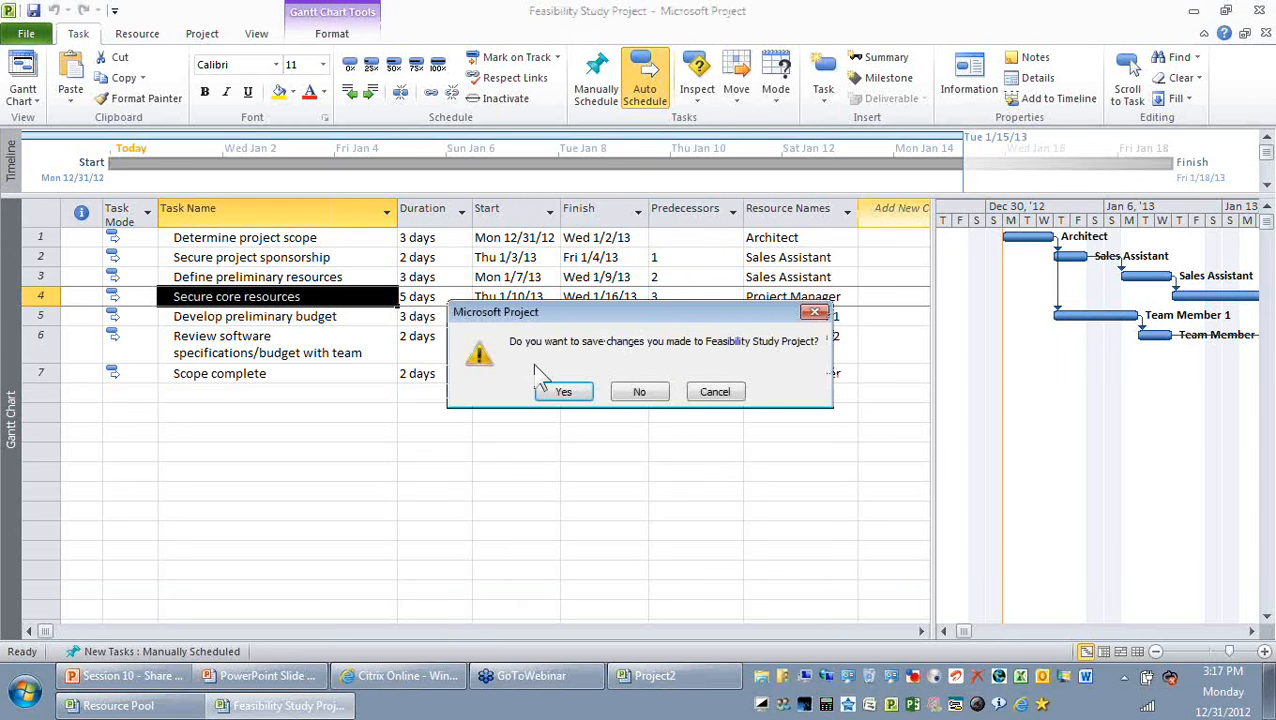
click(560, 391)
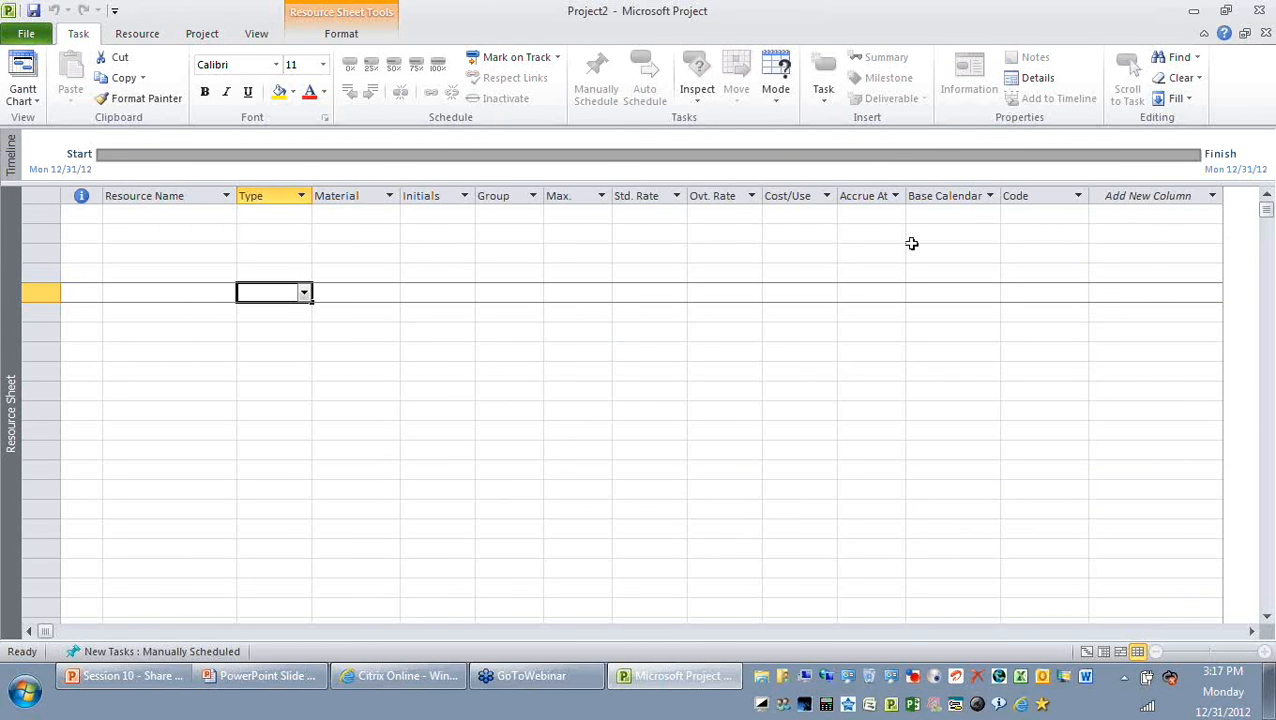
click(1266, 34)
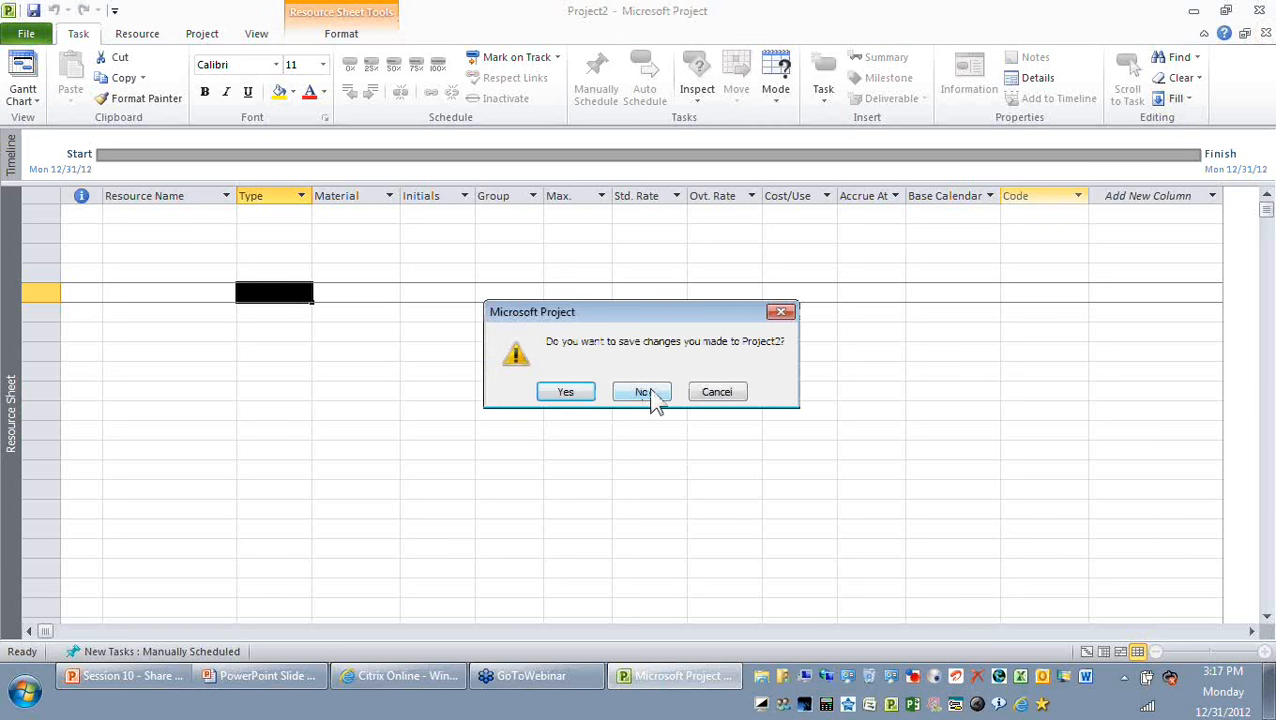
click(645, 392)
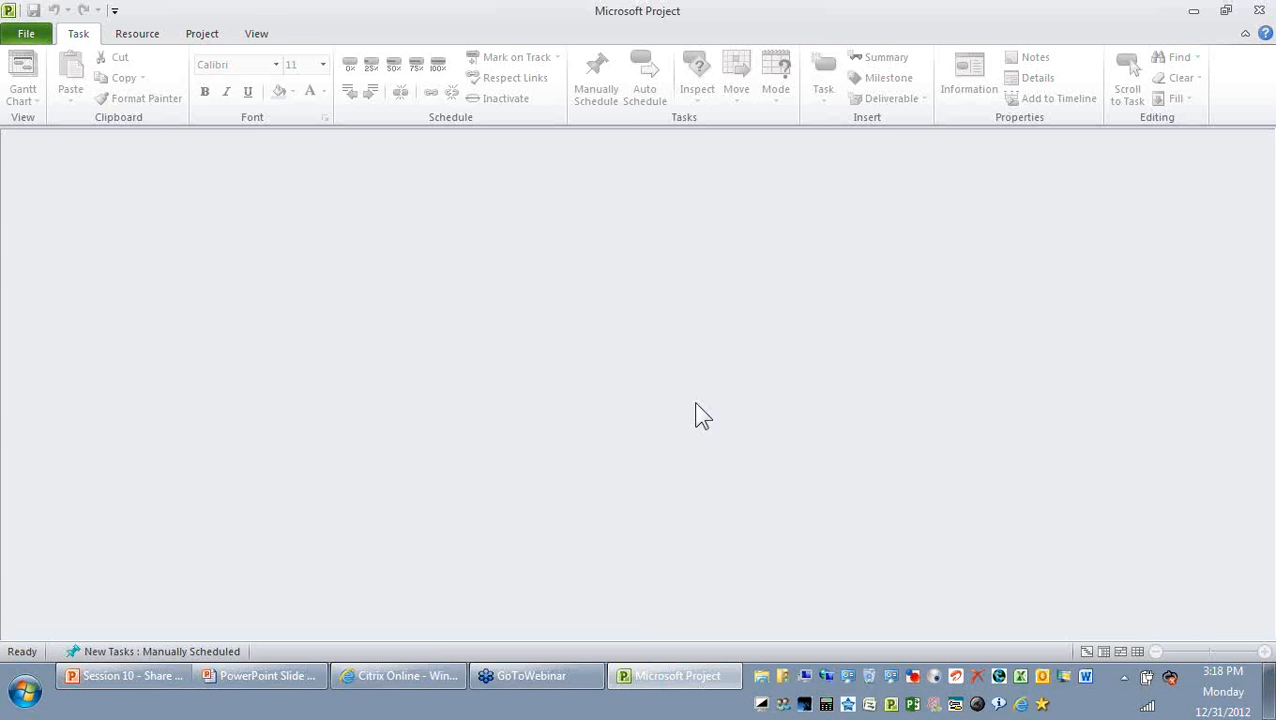
Reopen Resource Pool.mpp as read-only after comparing the opening options, view its Resource Sheet and close it.
click(34, 37)
click(248, 184)
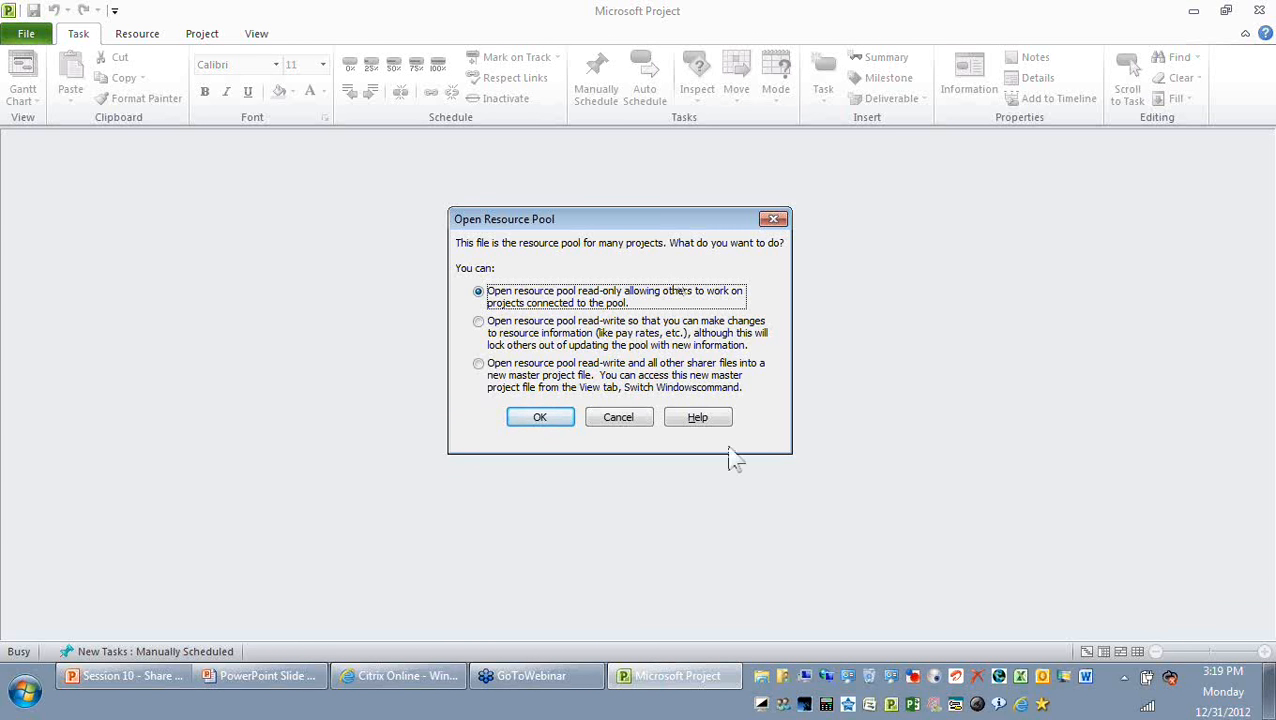
click(601, 350)
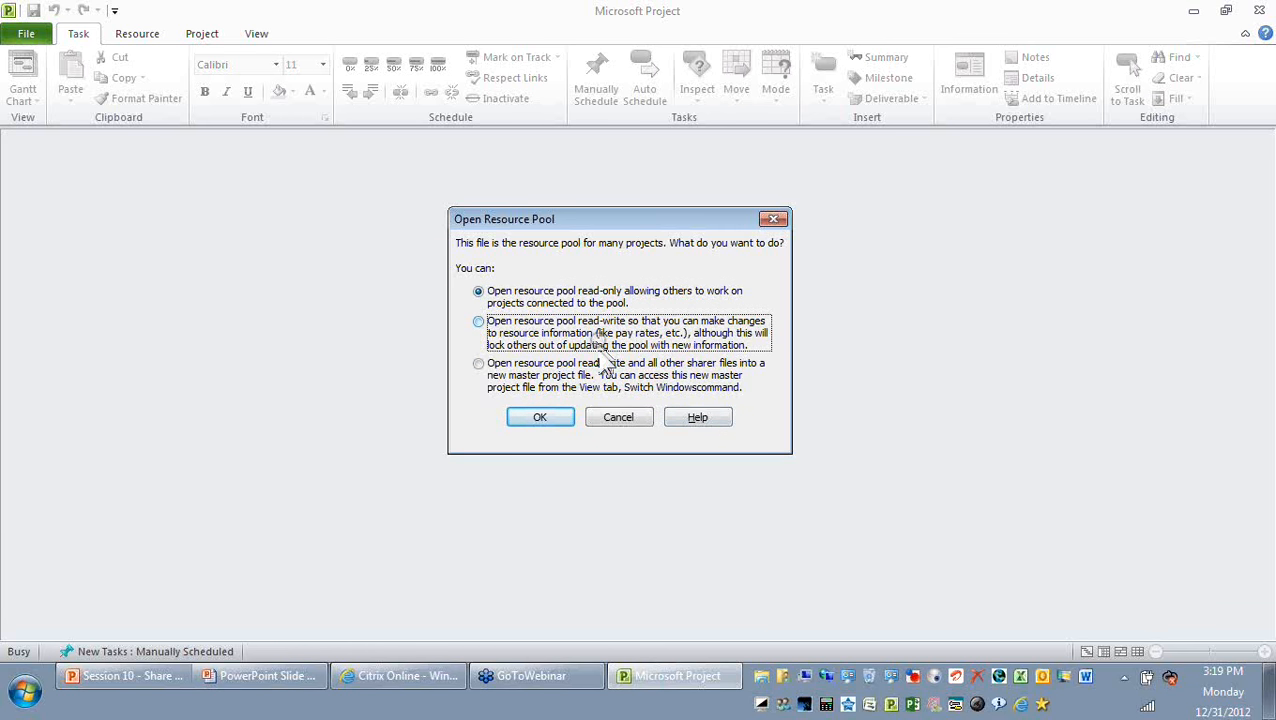
click(603, 384)
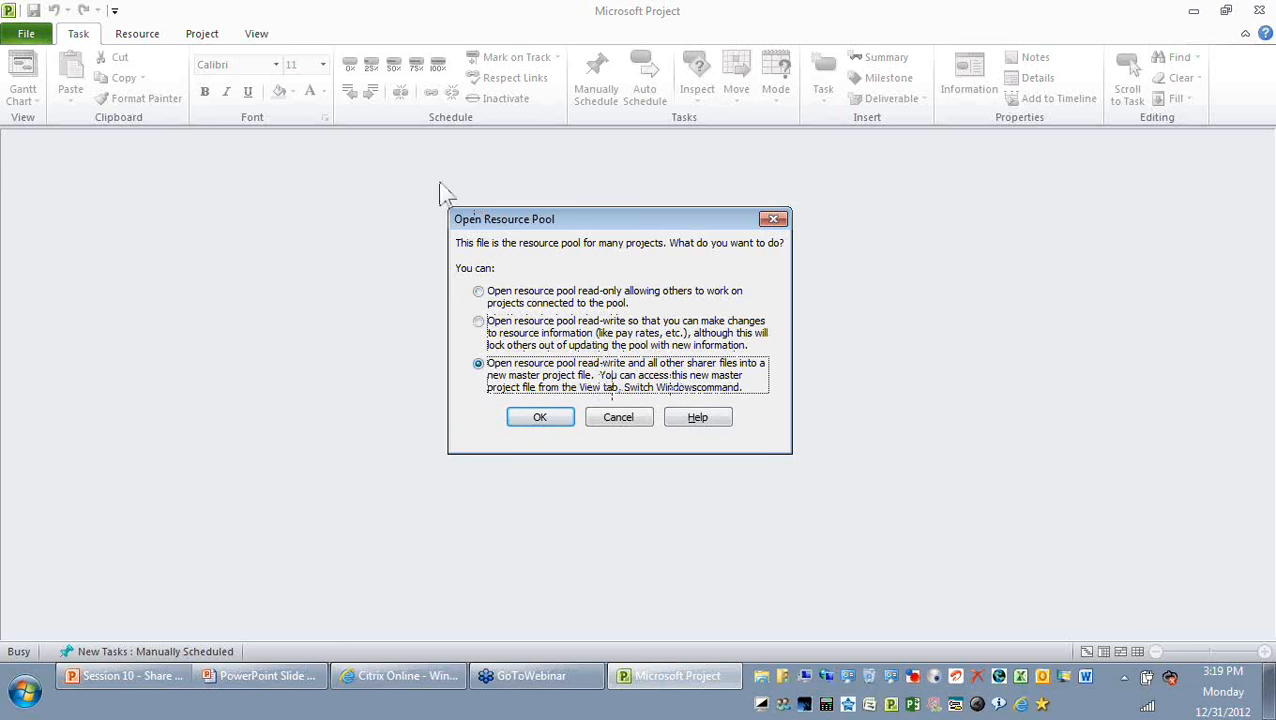
click(583, 303)
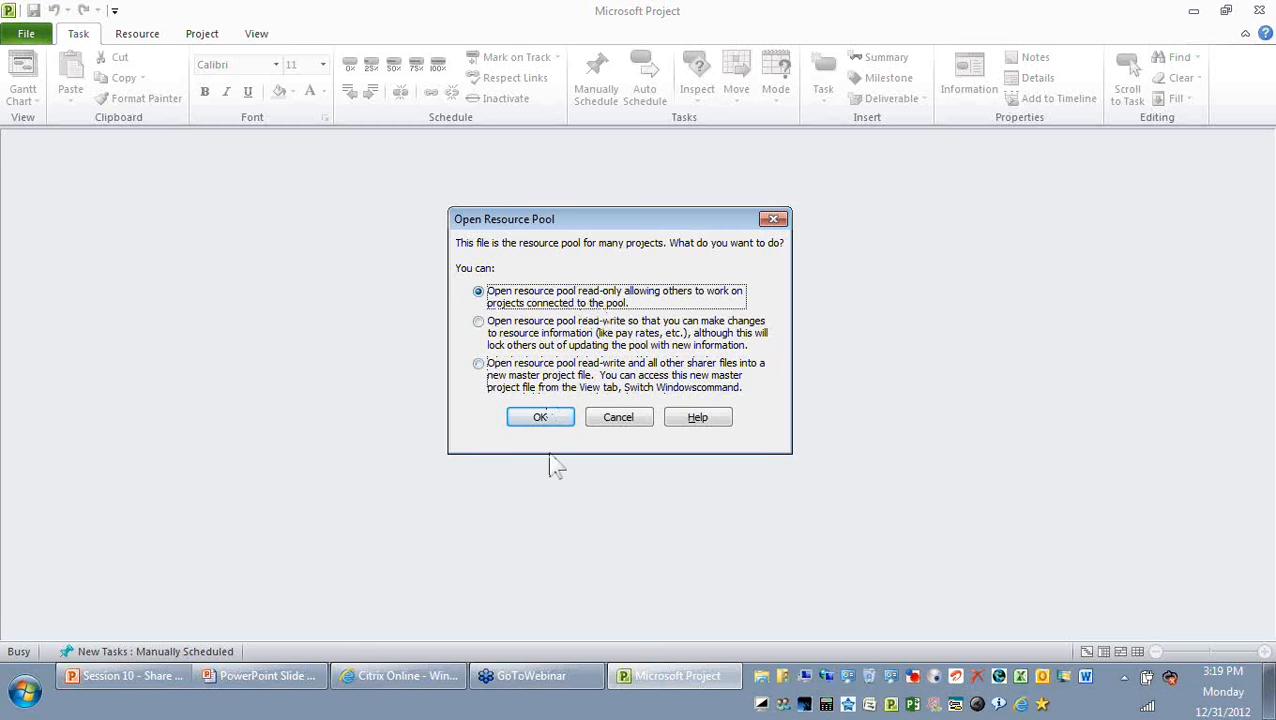
click(567, 418)
click(563, 418)
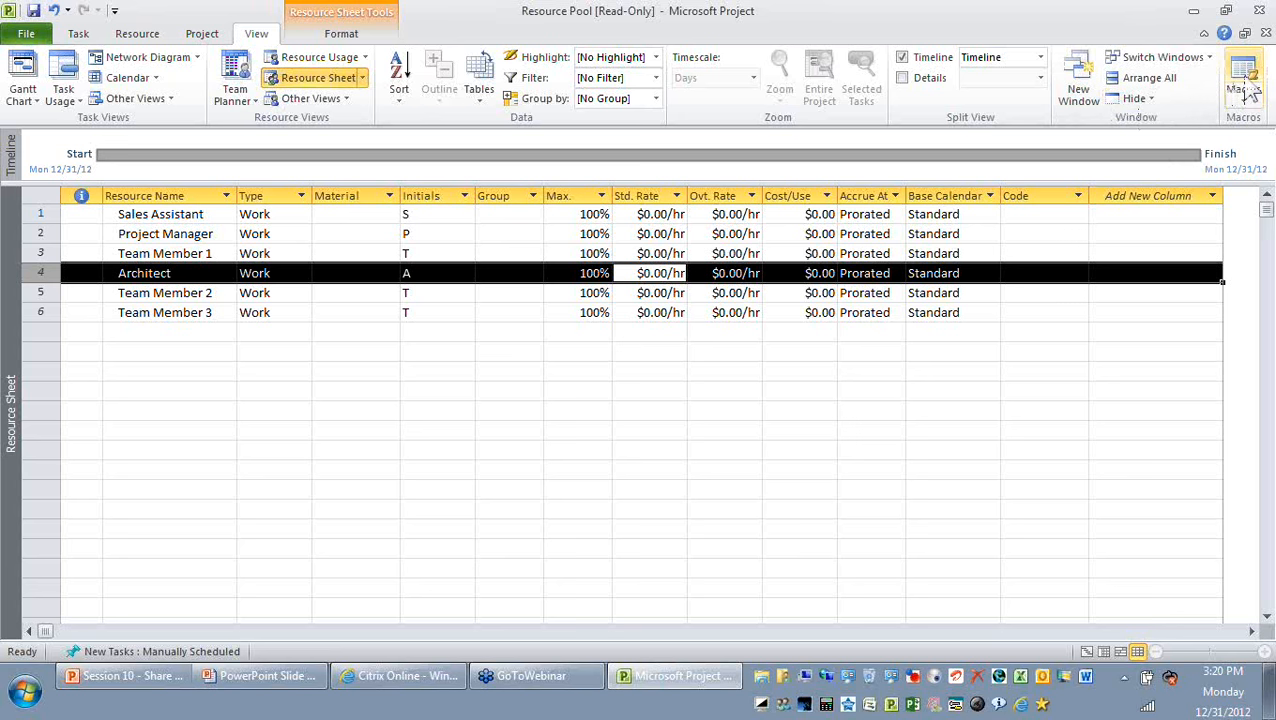
click(1264, 33)
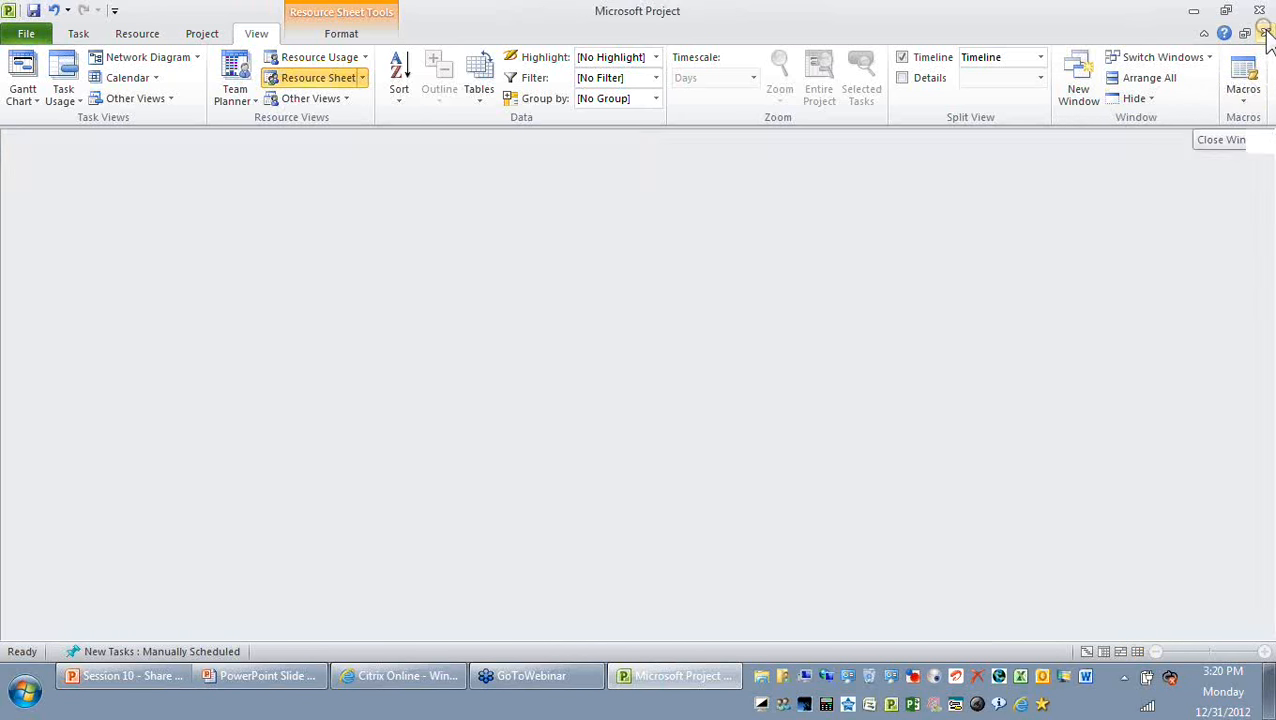
Open Resource Pool.mpp again as read-write so that resource information can be changed.
click(27, 34)
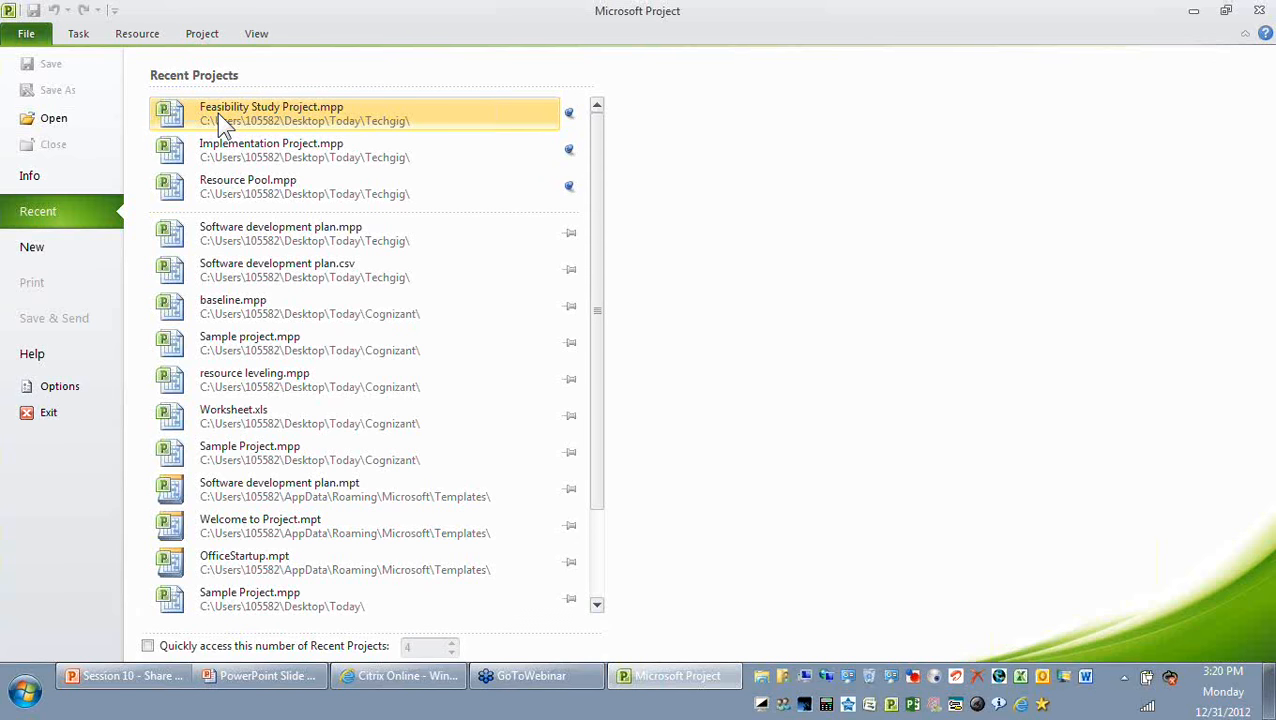
click(217, 113)
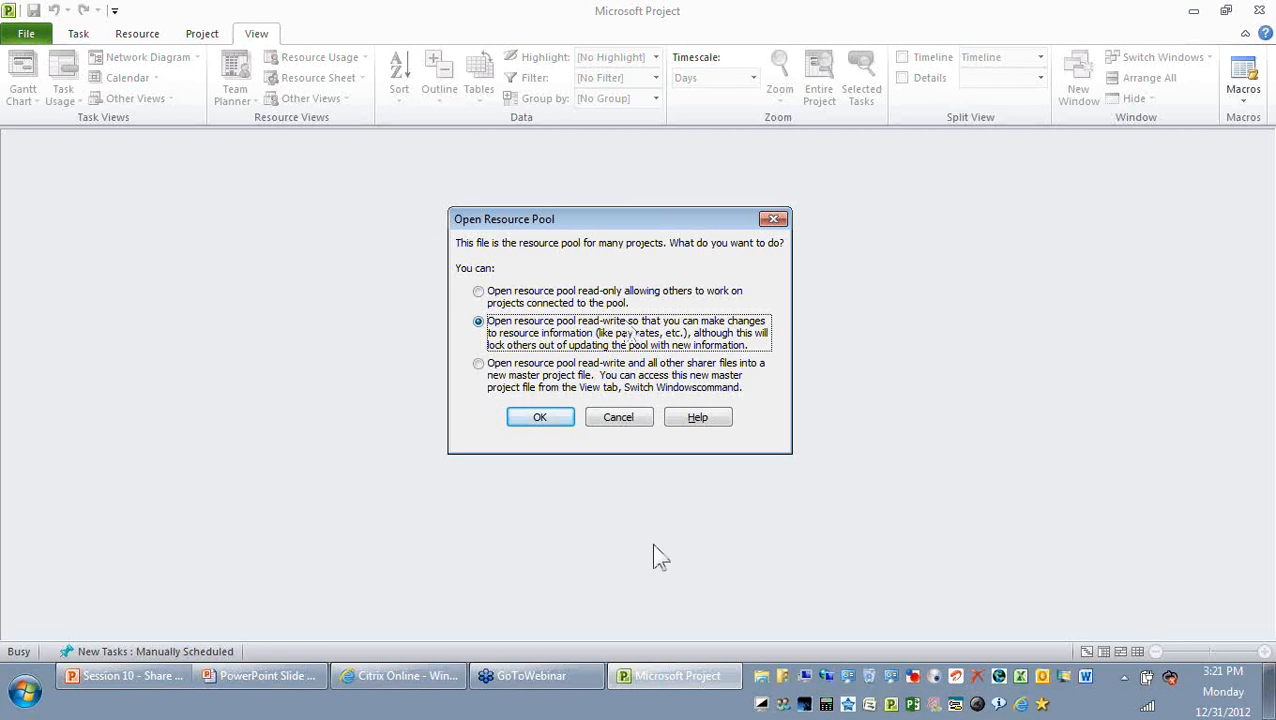
click(555, 426)
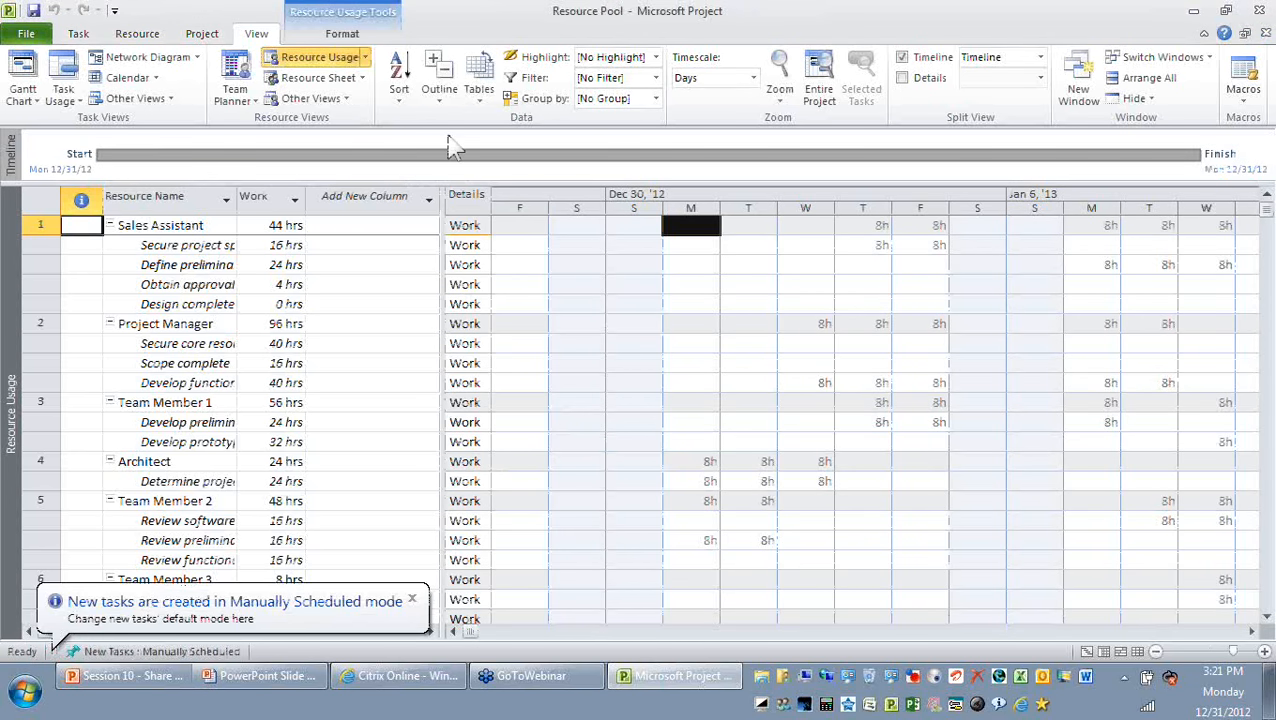
Set the Sales Assistant's standard rate to $1.00/hr in the Resource Sheet and close Resource Pool, saving the change.
click(1200, 62)
click(412, 598)
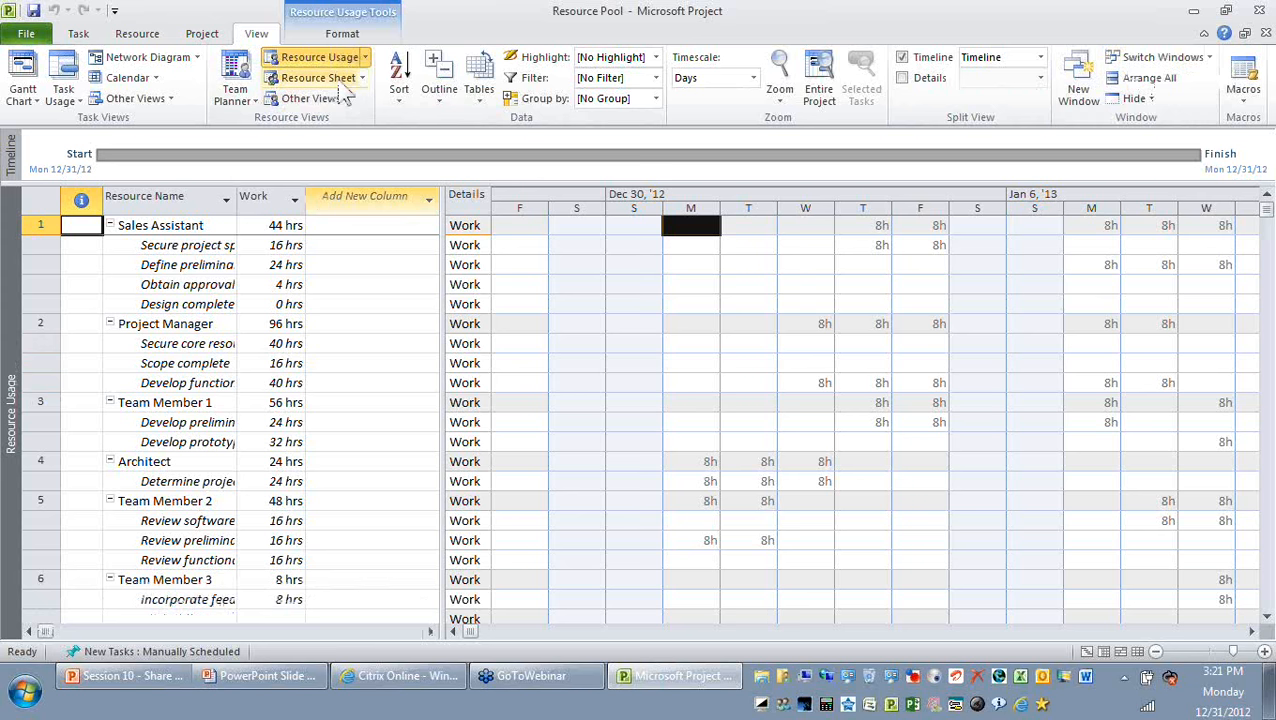
click(318, 78)
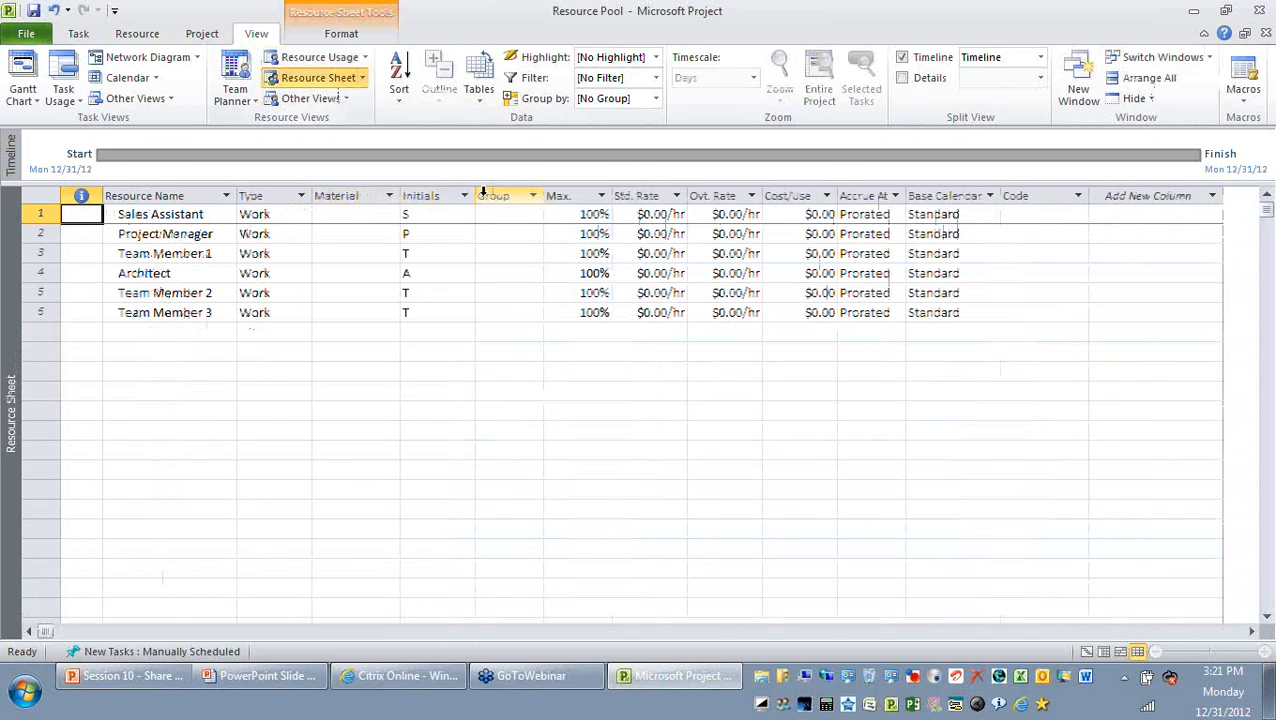
click(1265, 33)
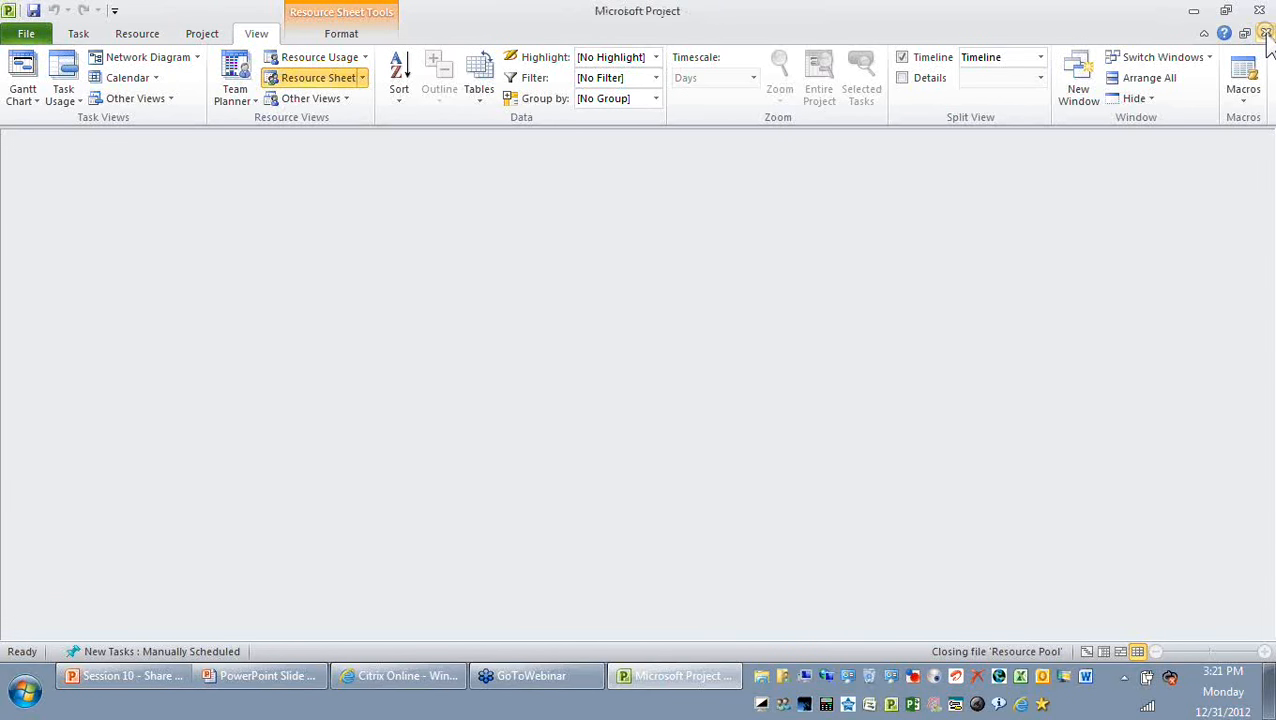
Reopen Resource Pool.mpp read-write with all sharer files in a new master project and check which project windows are open.
click(30, 36)
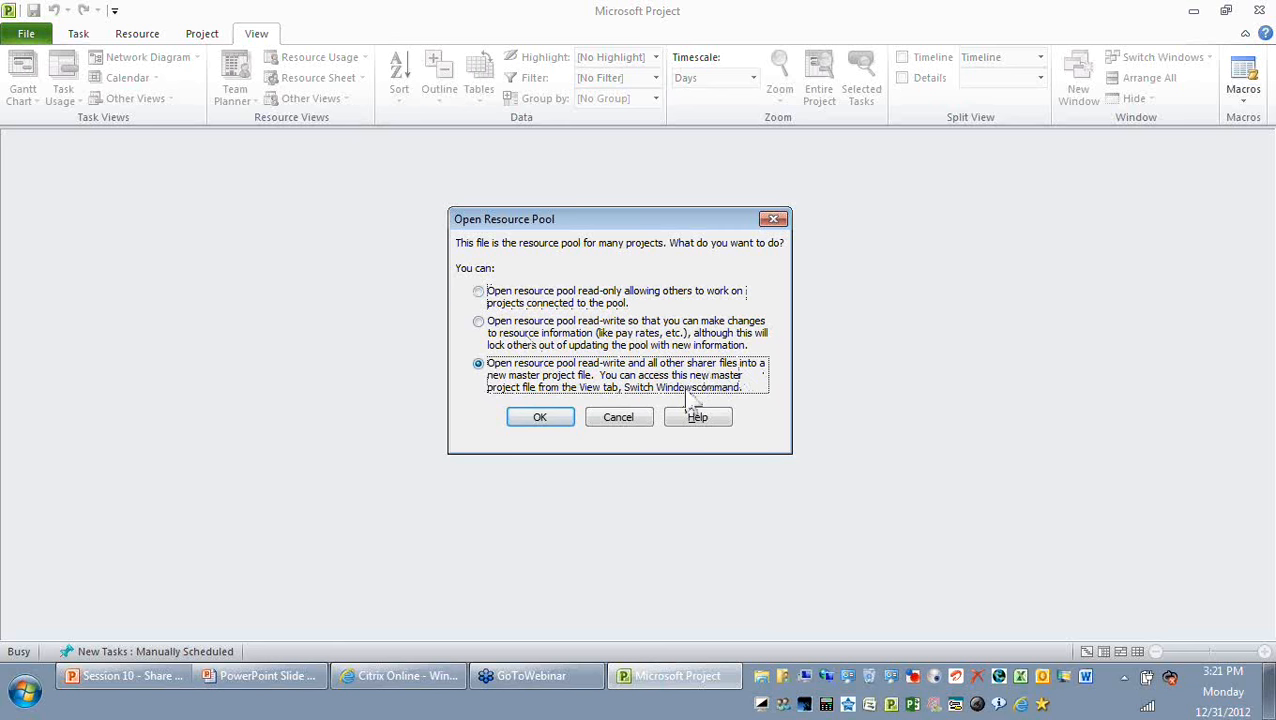
click(545, 418)
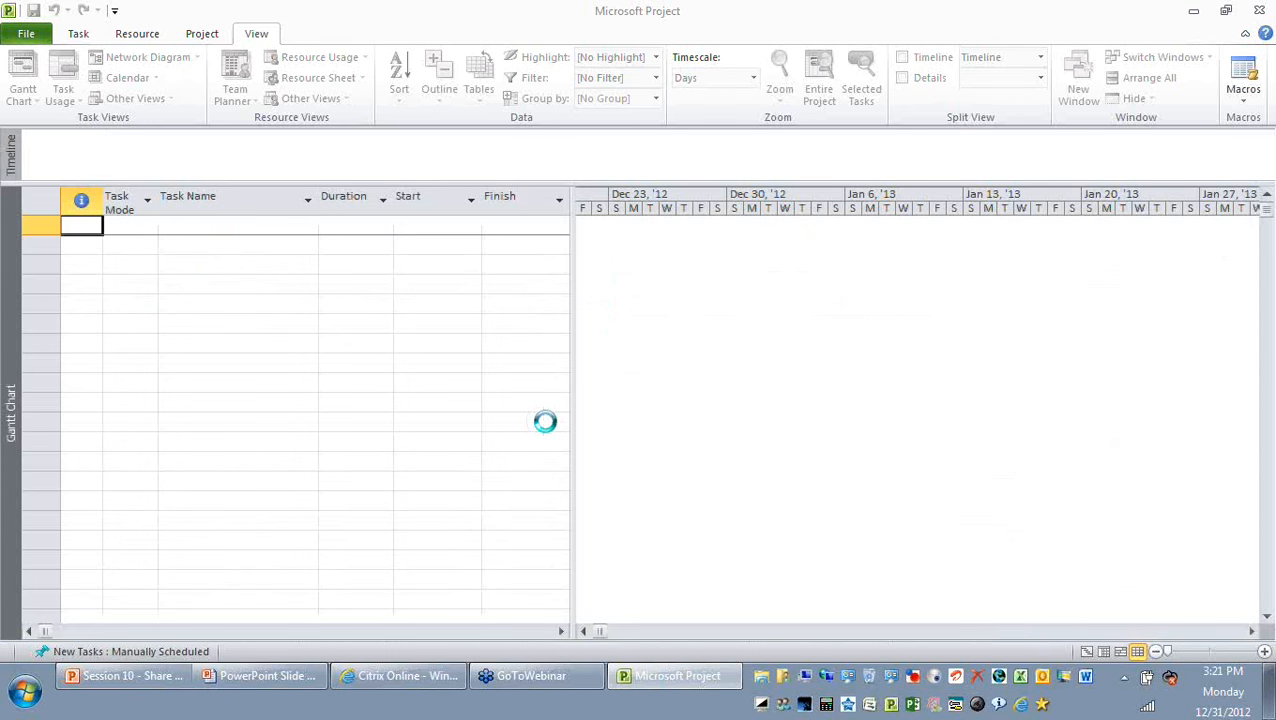
click(1160, 57)
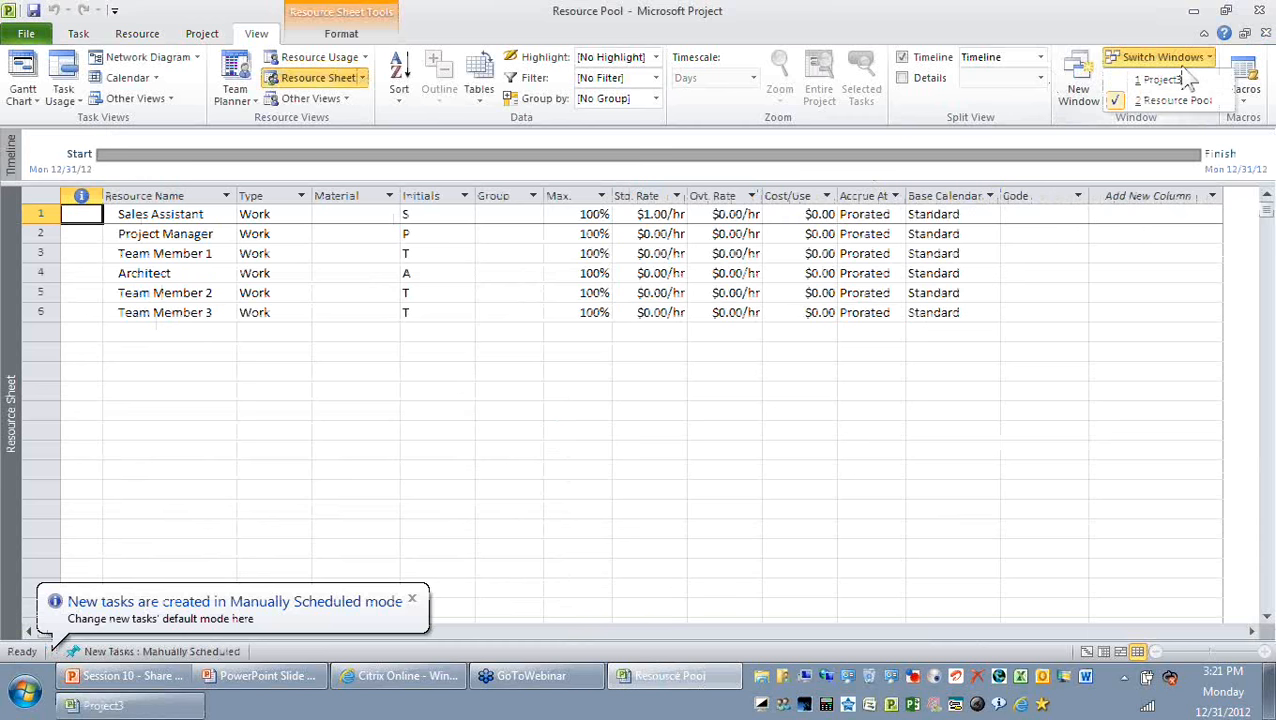
click(1168, 100)
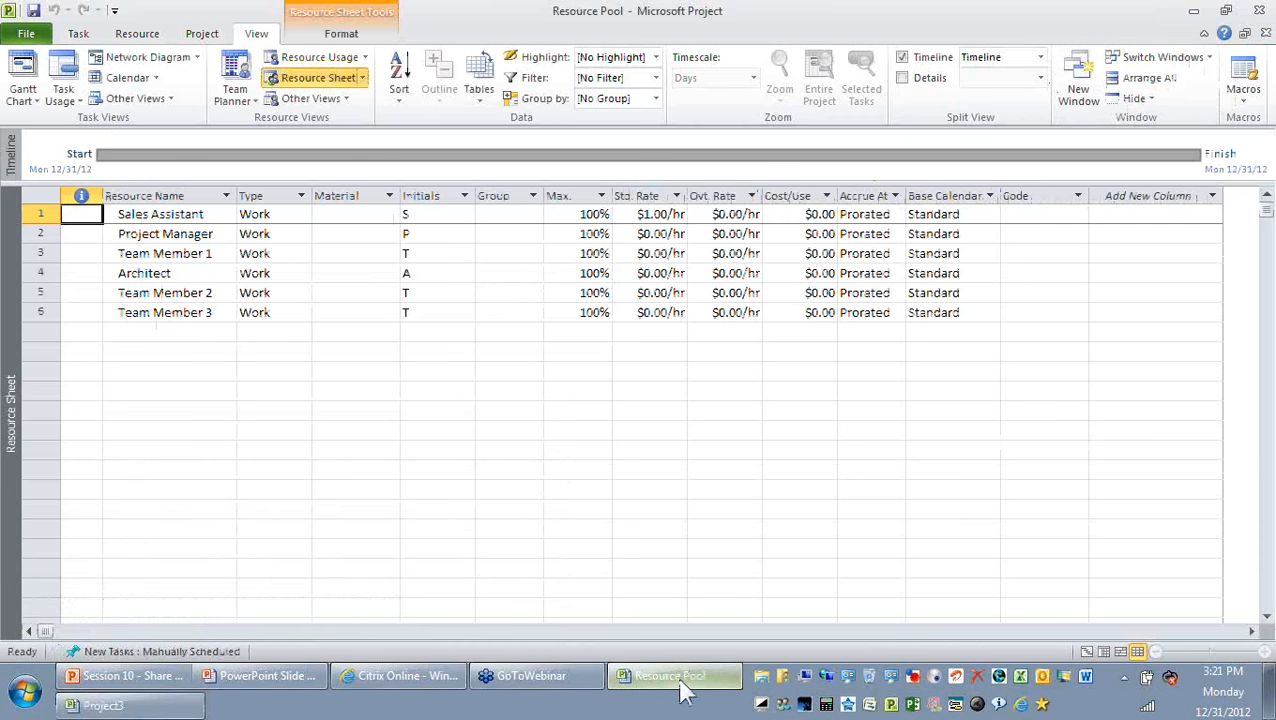
mouse_move(681, 690)
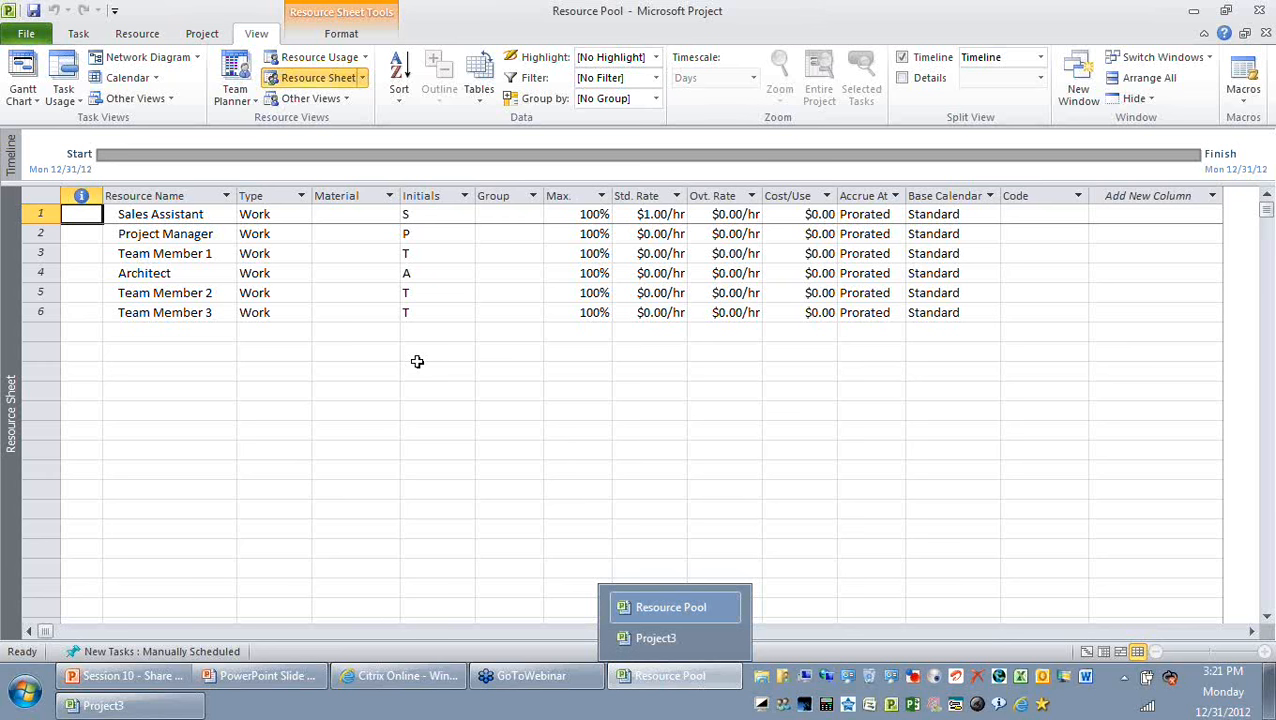
click(417, 362)
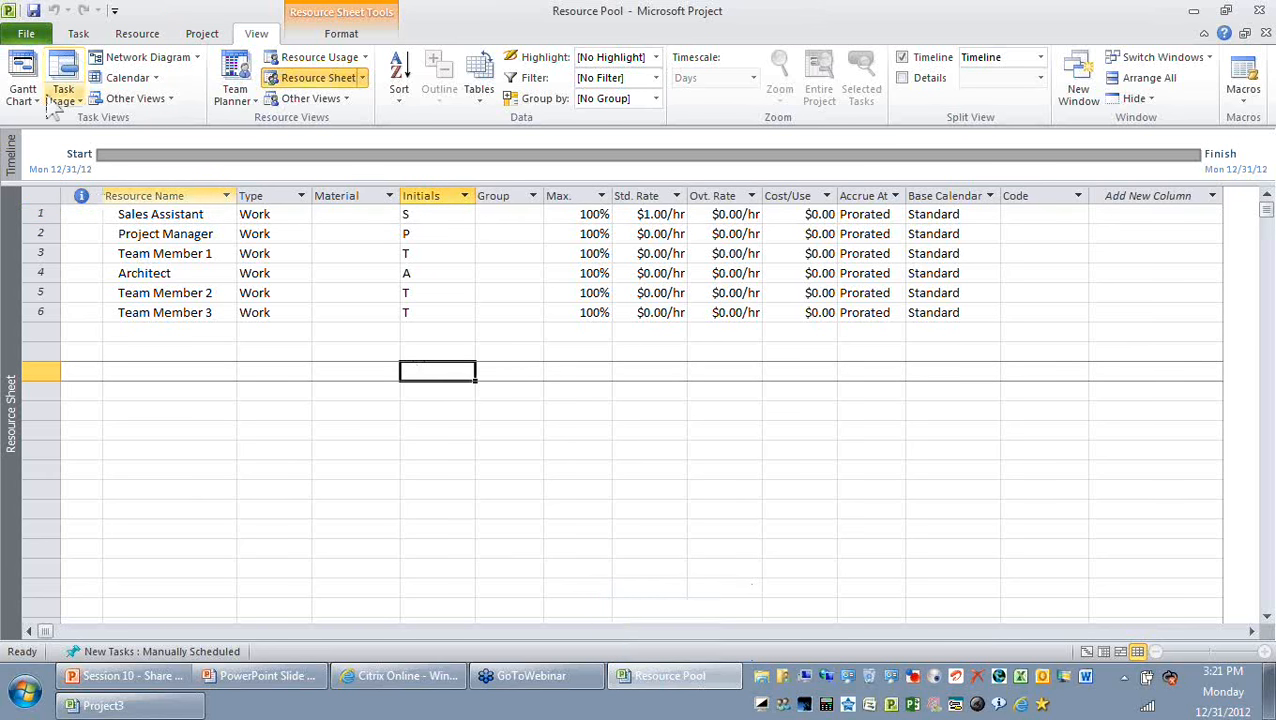
View the Resource Pool file information, close Resource Pool, and close the Project3 master project without saving.
click(26, 34)
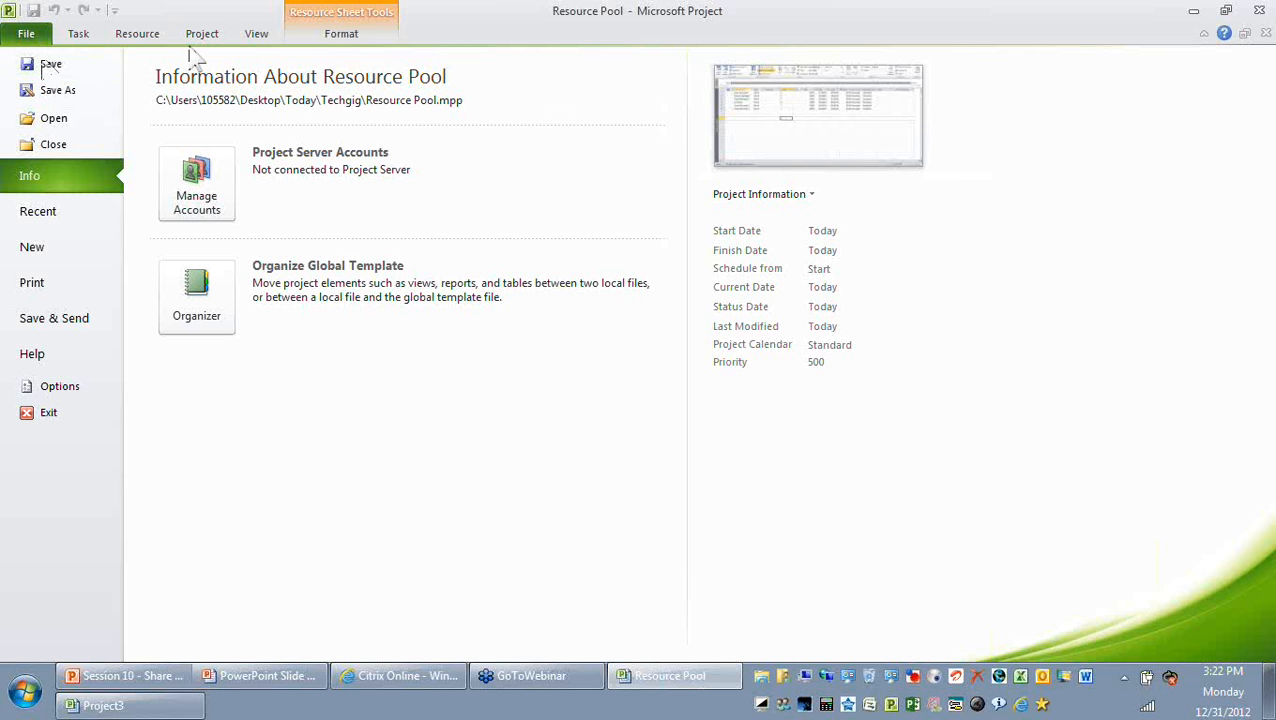
key(Escape)
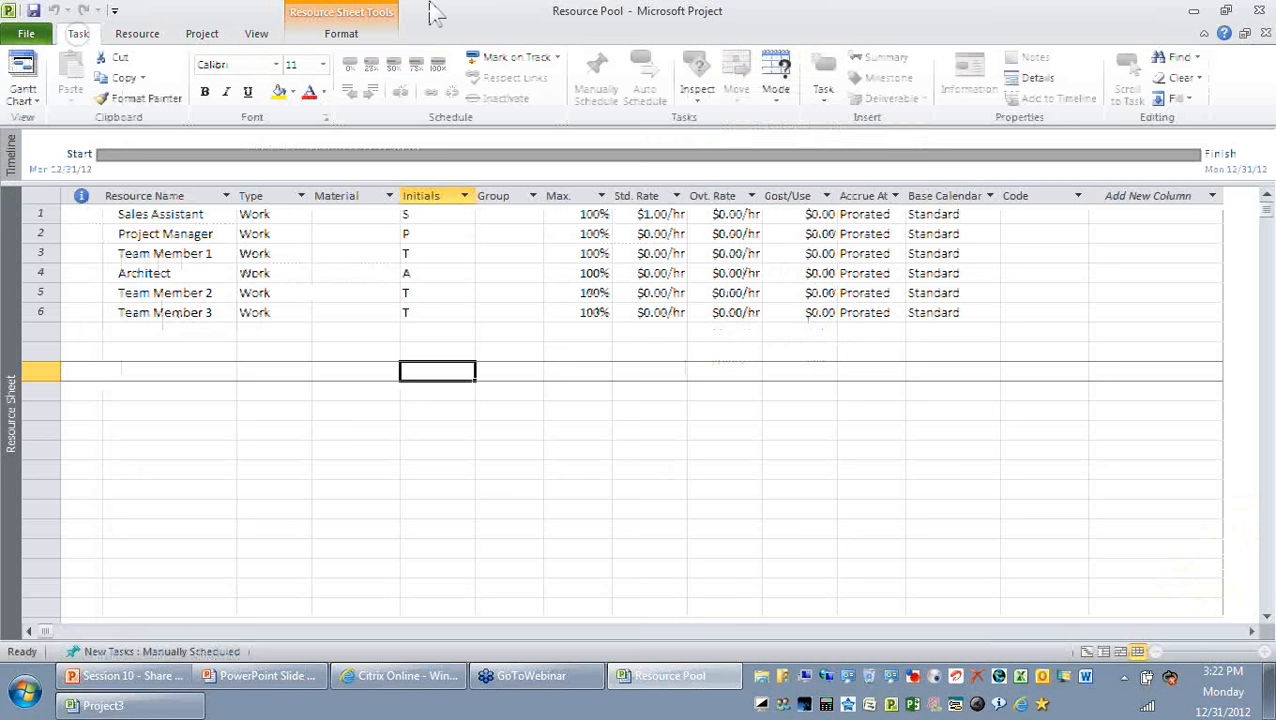
click(1265, 33)
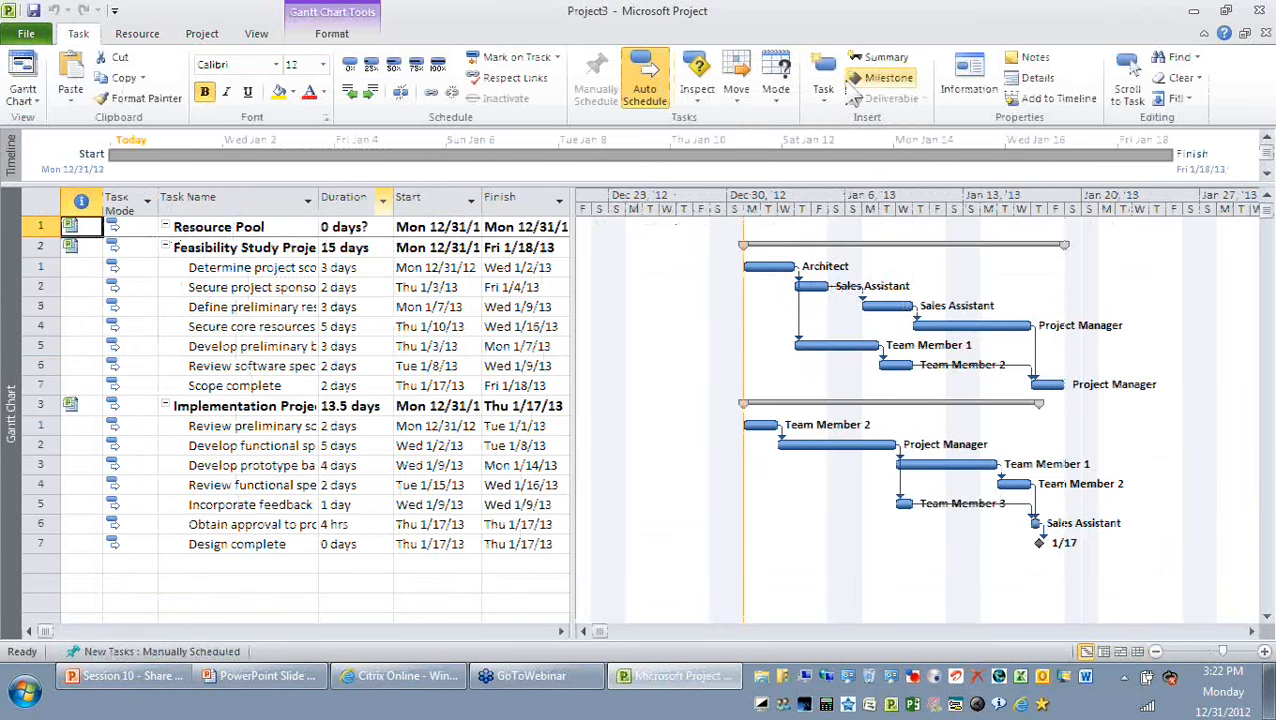
click(1265, 33)
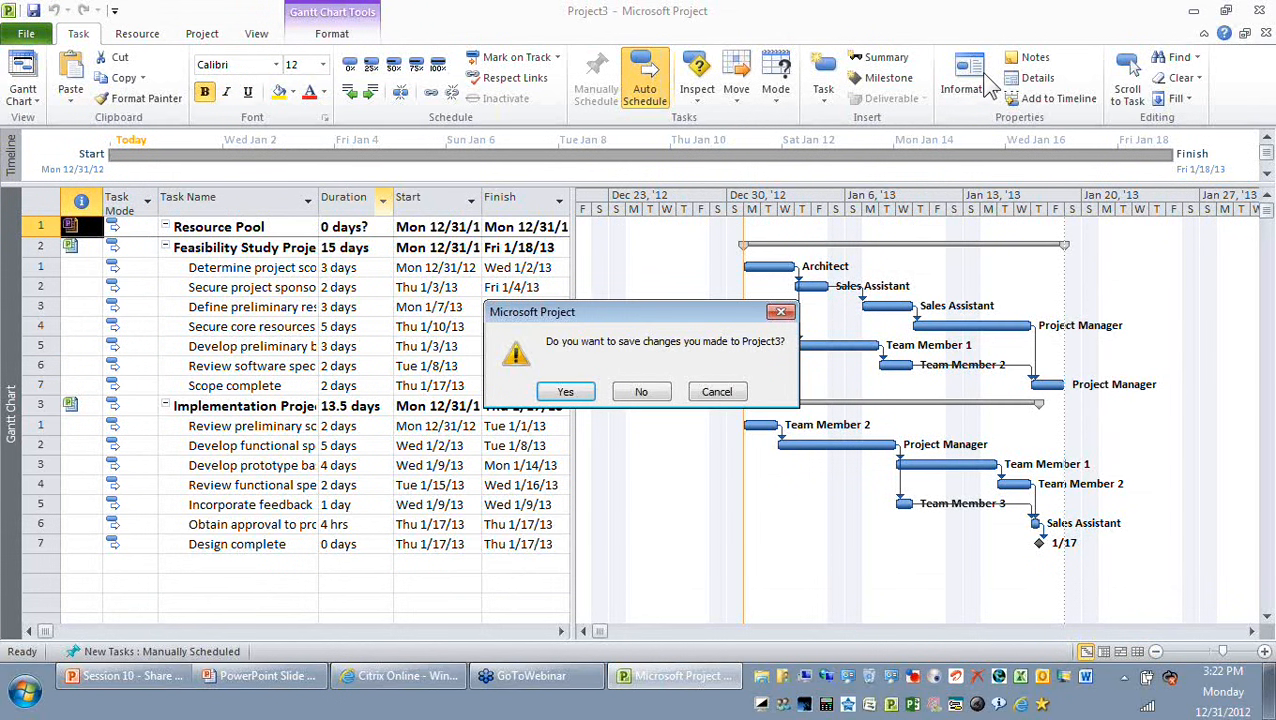
click(641, 392)
click(640, 392)
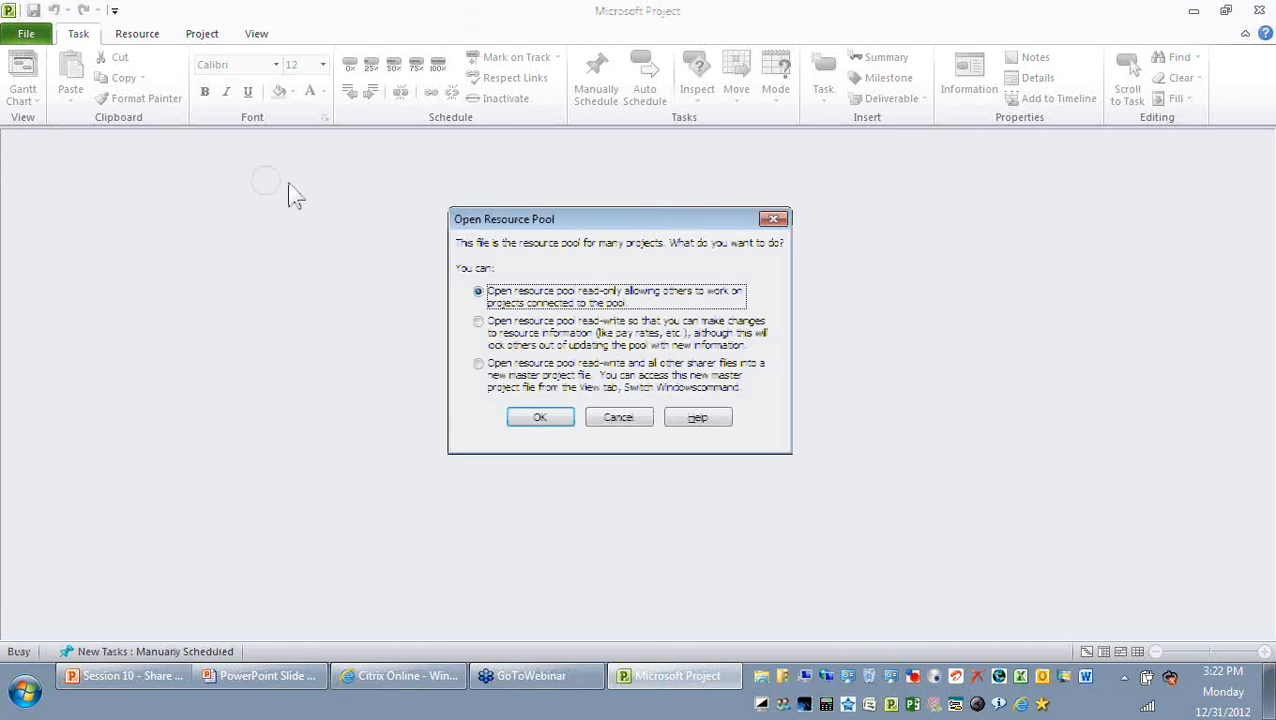
Open Resource Pool.mpp read-write with all sharer files in a new master project again and widen its task table to show Predecessors.
click(578, 392)
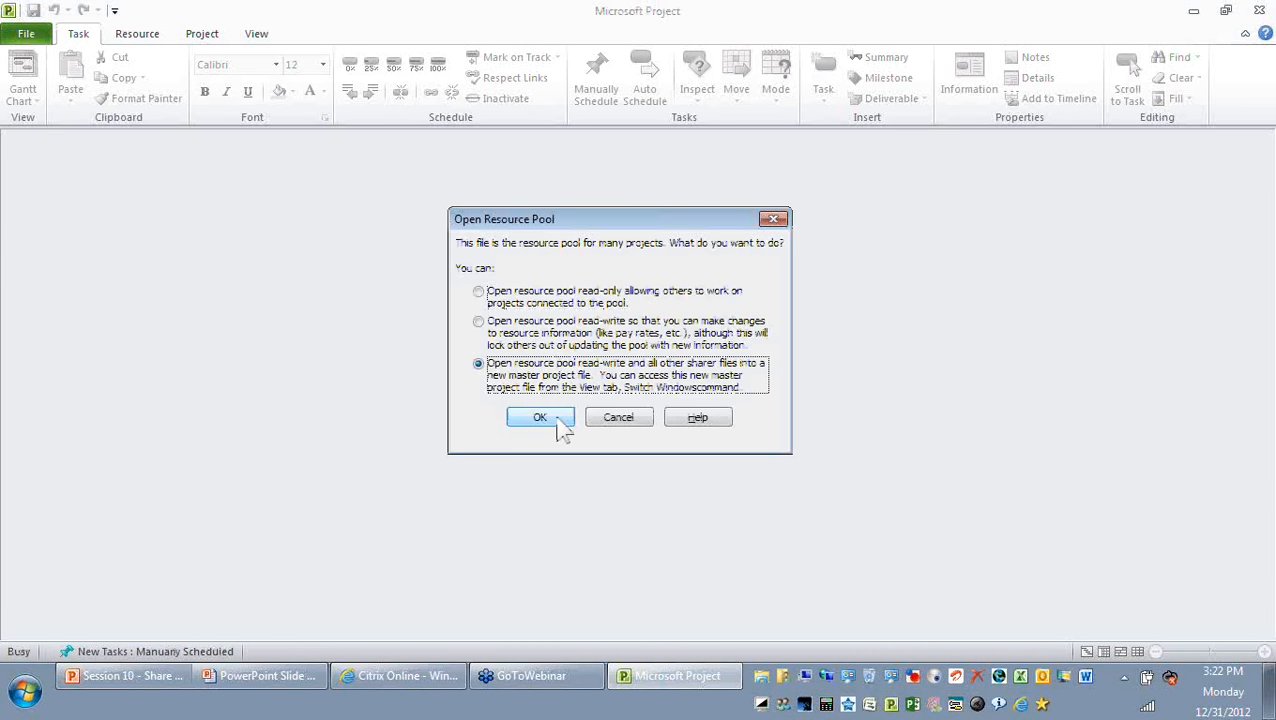
click(540, 418)
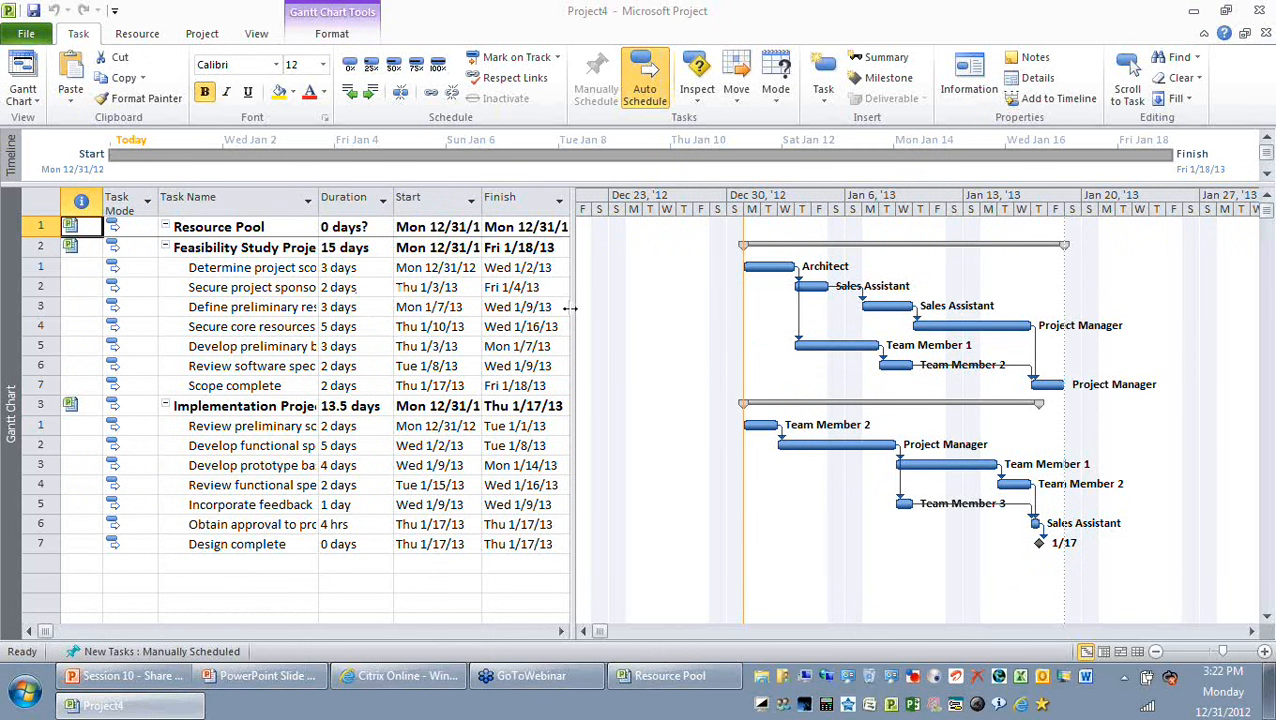
drag(574, 368, 673, 372)
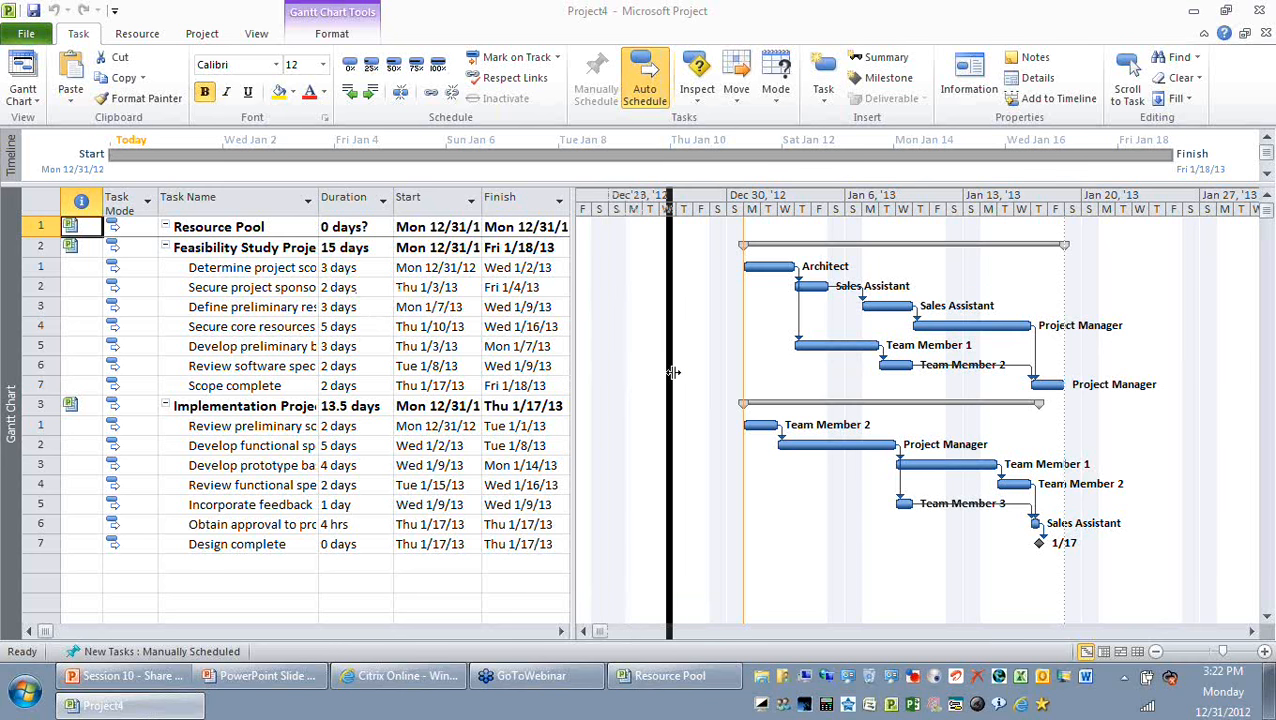
drag(674, 372, 677, 372)
Examine the inserted Feasibility Study and Implementation projects in the master project, including the Feasibility Study's Inserted Project Information.
click(245, 247)
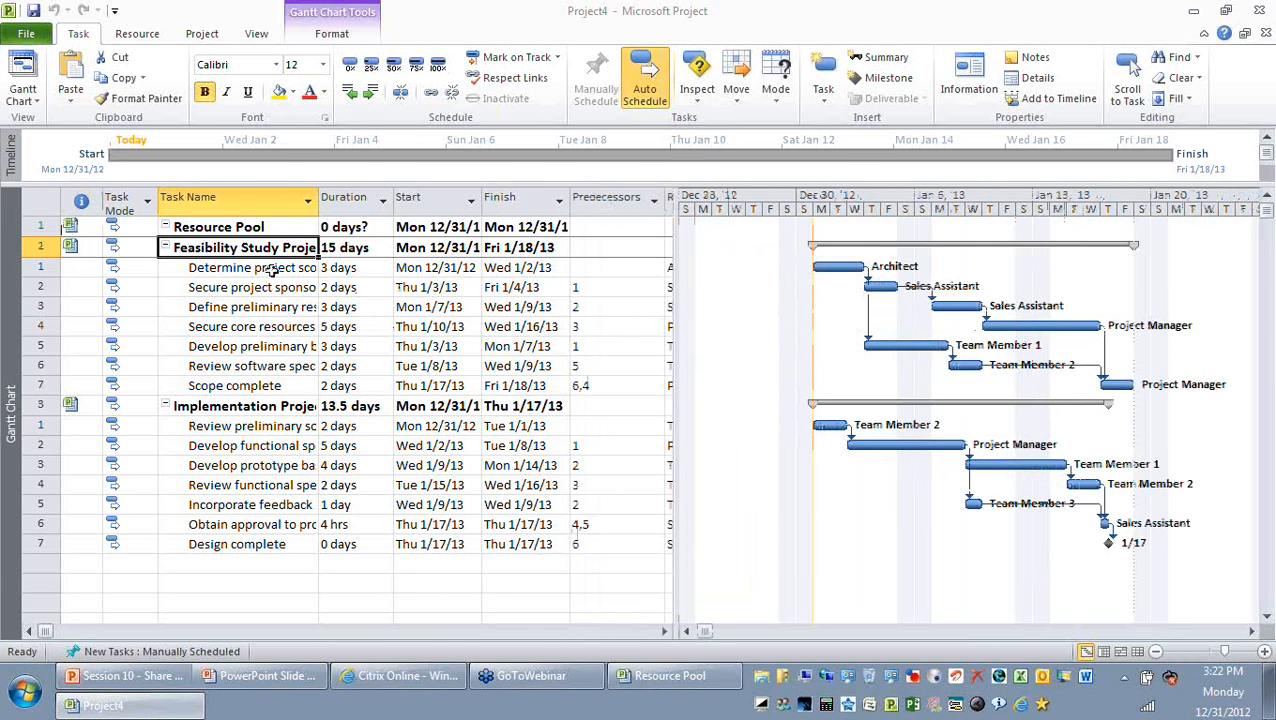
key(shift+F2)
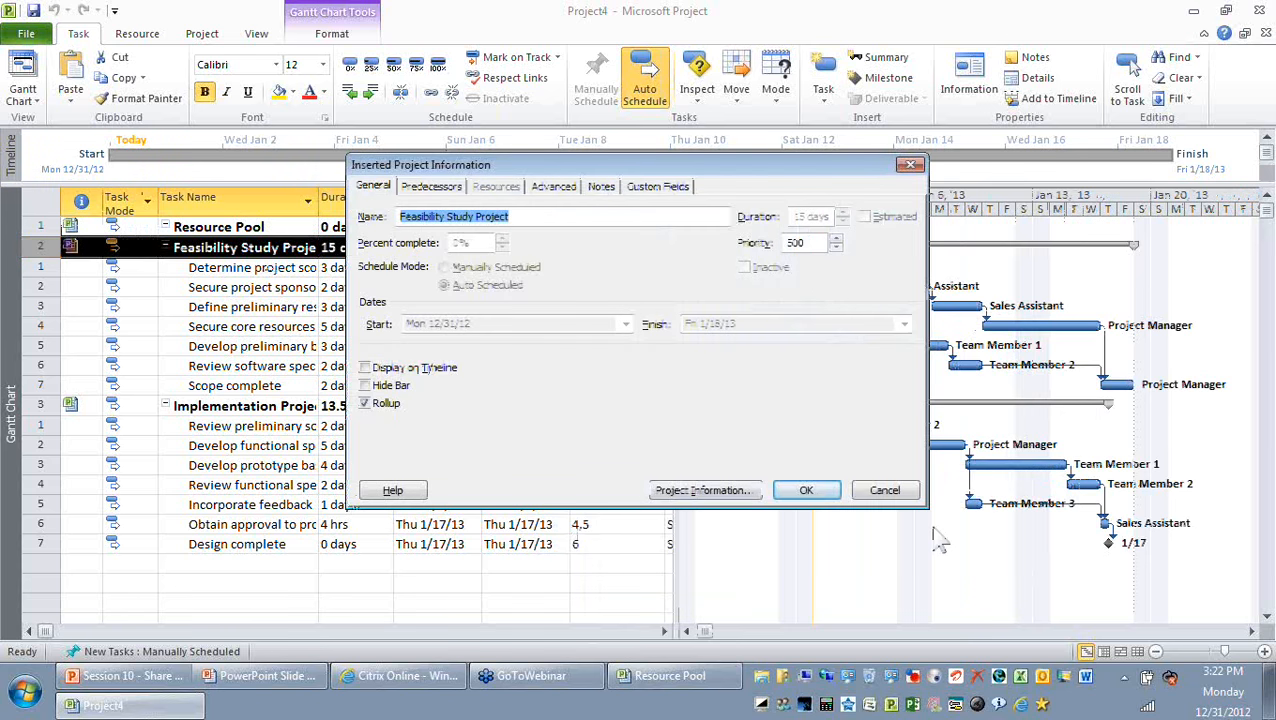
click(885, 490)
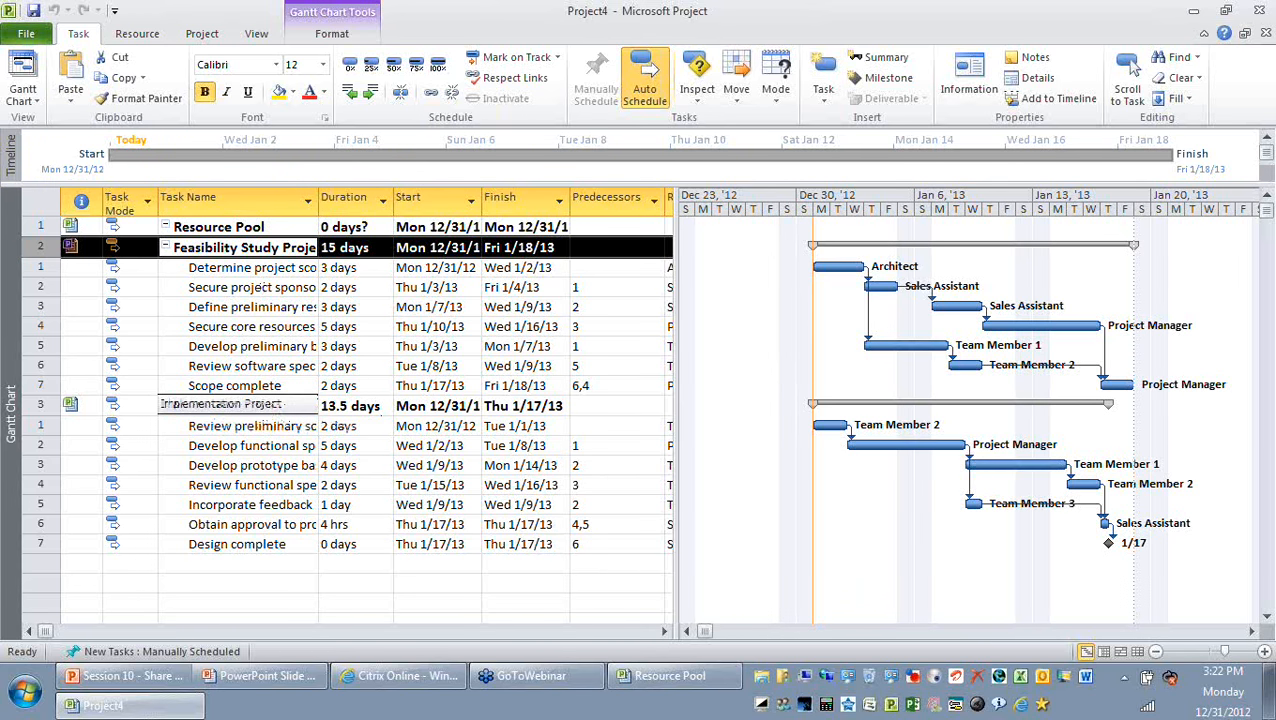
click(258, 408)
click(247, 247)
click(279, 408)
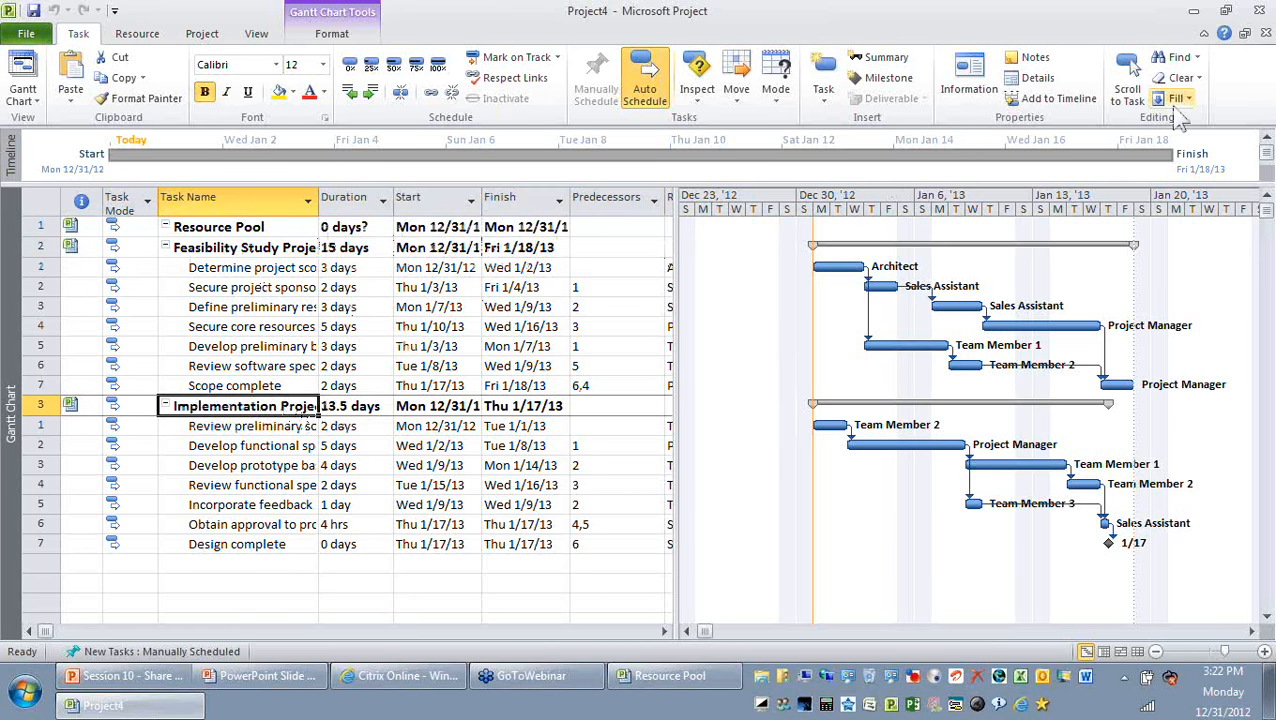
Close the Project4 master project, the Feasibility Study Project and Resource Pool without saving any changes.
click(1267, 33)
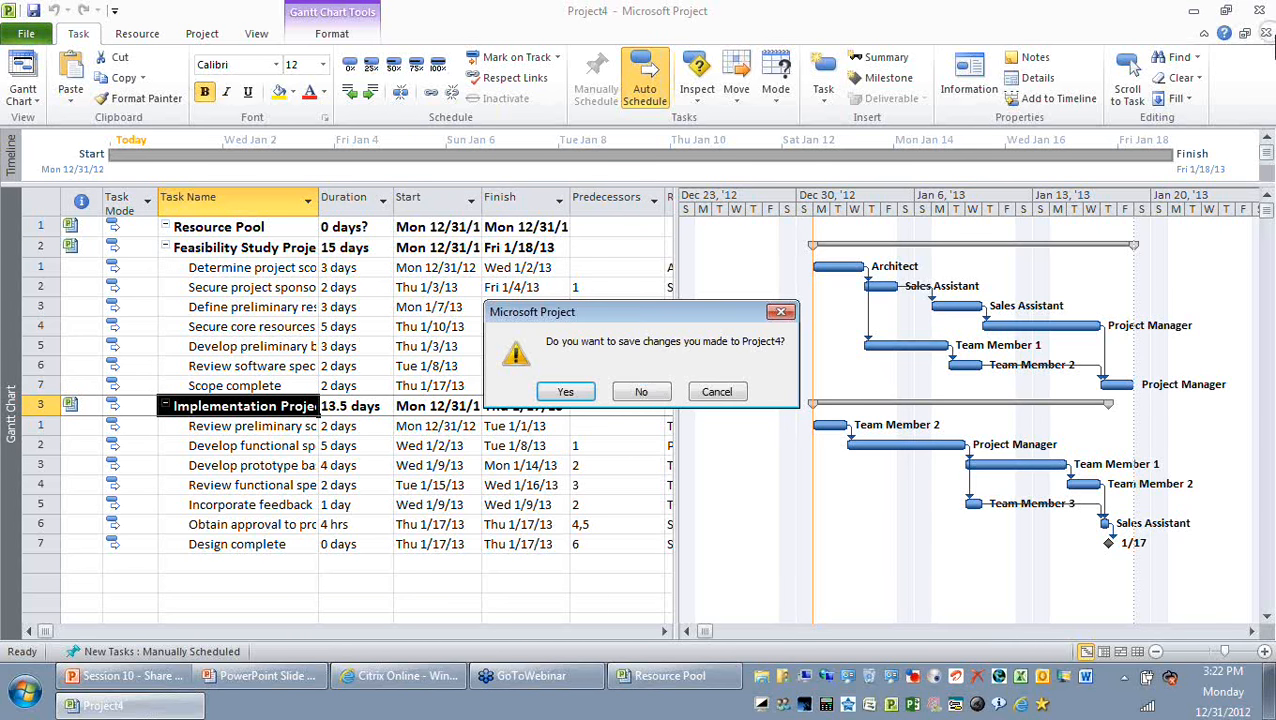
click(642, 392)
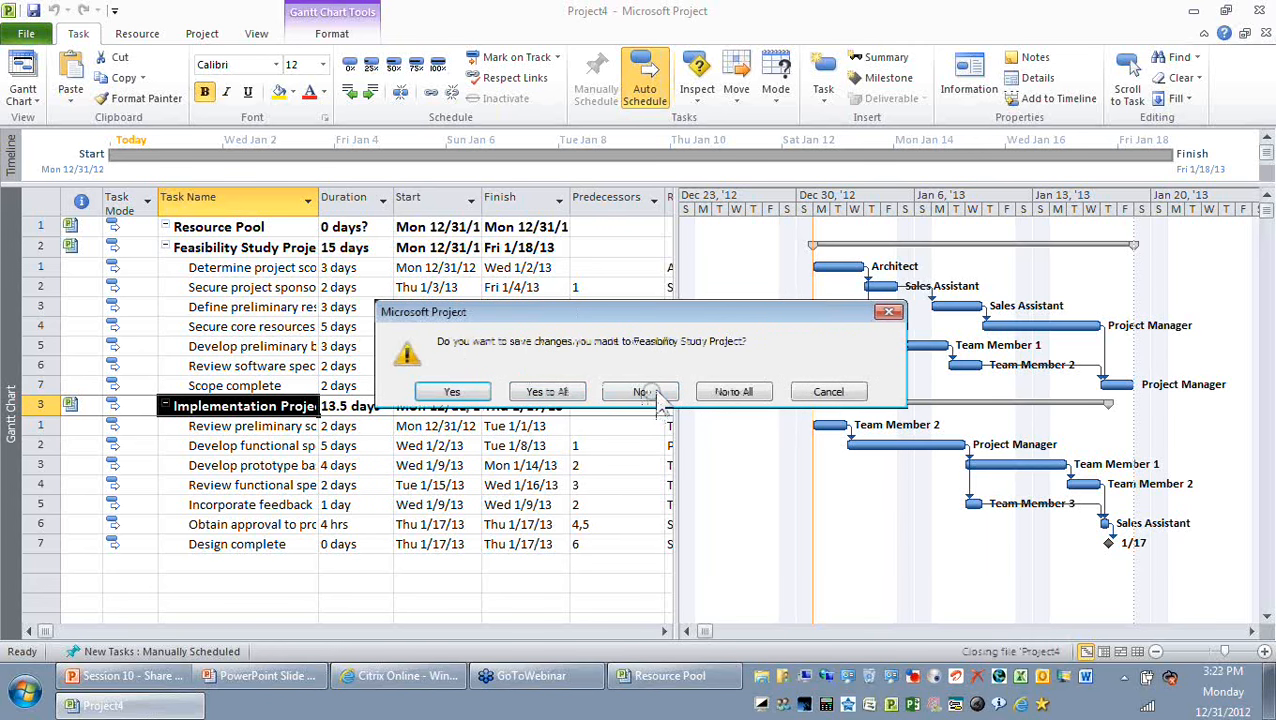
click(645, 392)
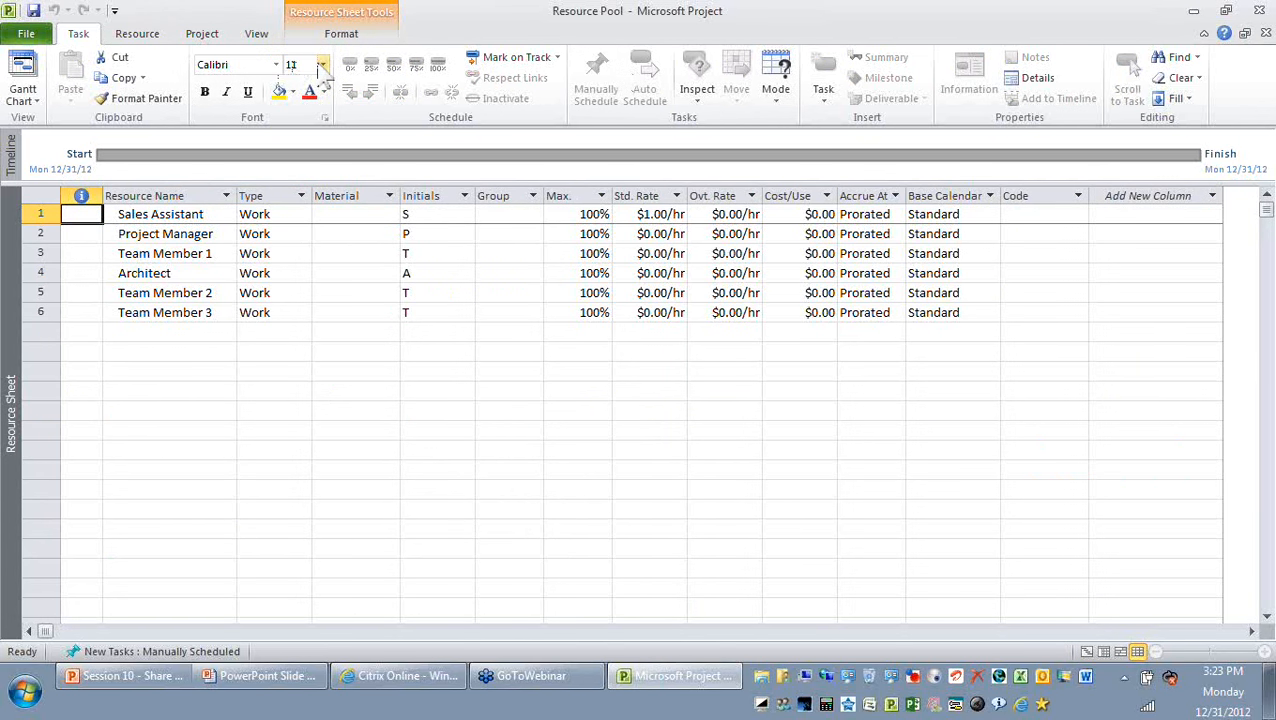
click(1265, 33)
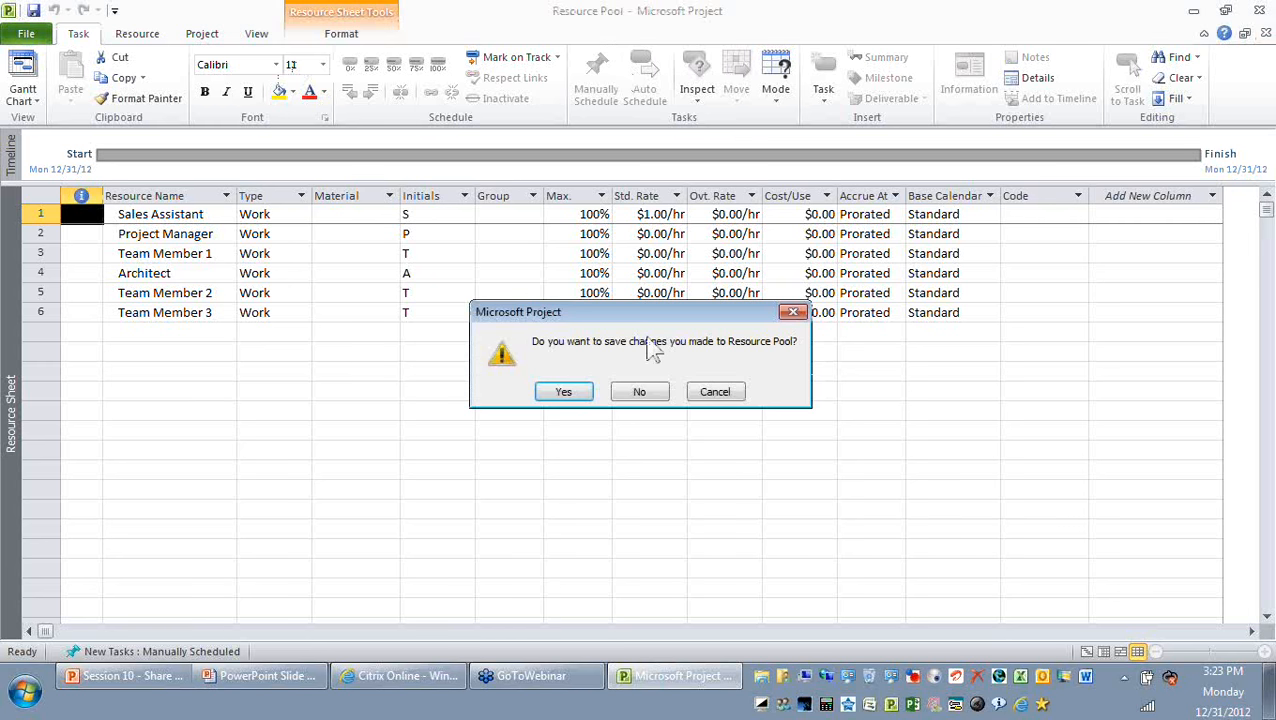
click(640, 391)
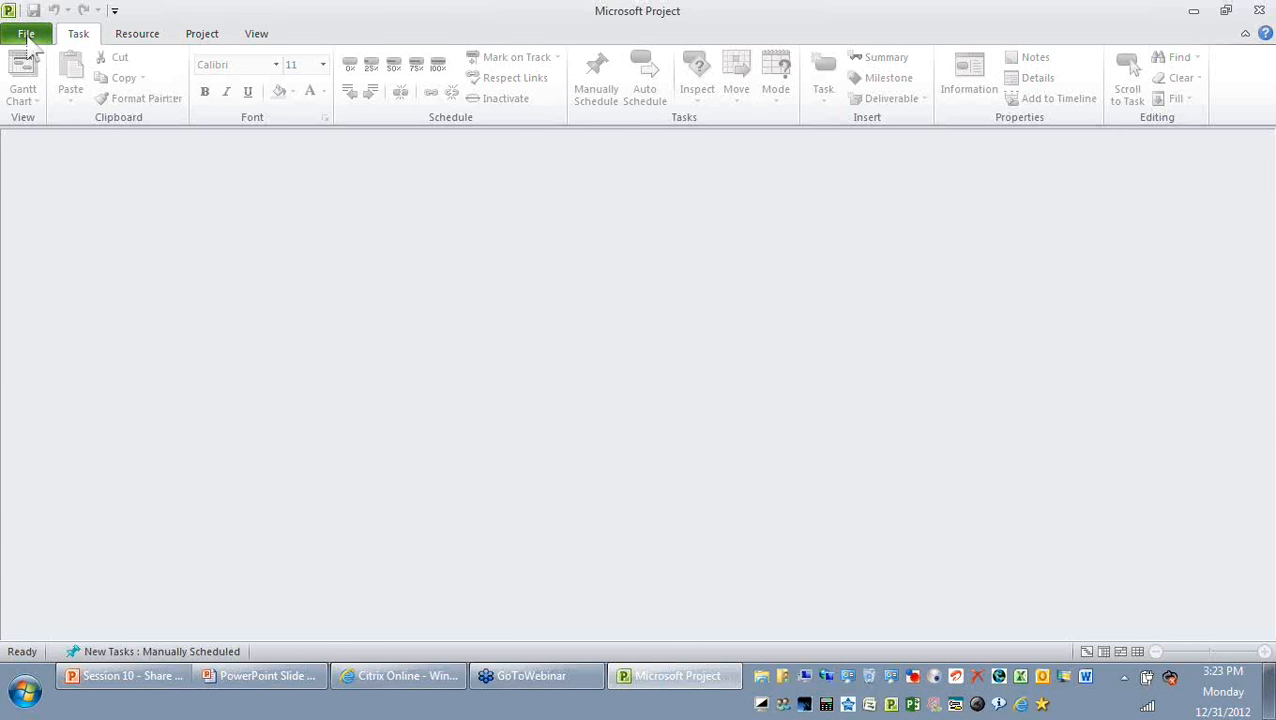
Open Feasibility Study Project.mpp and, after comparing both options, choose to open the resource pool to see assignments across all sharer files.
click(26, 34)
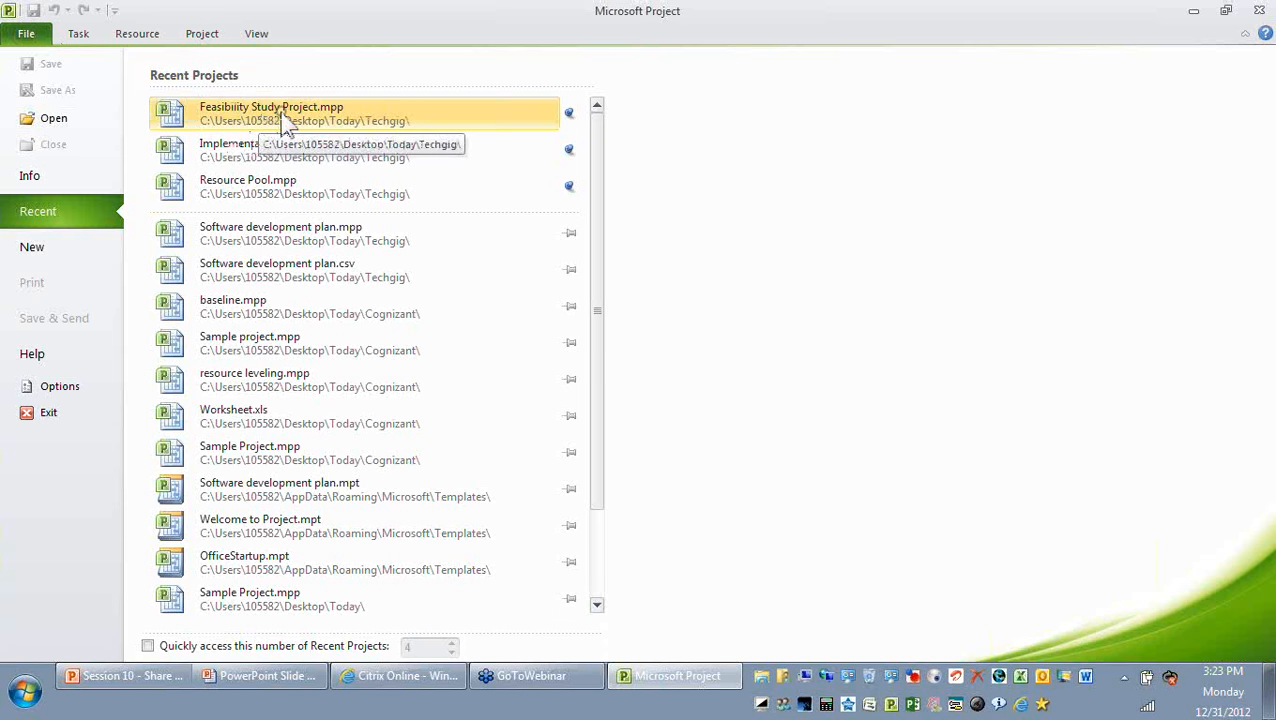
click(284, 118)
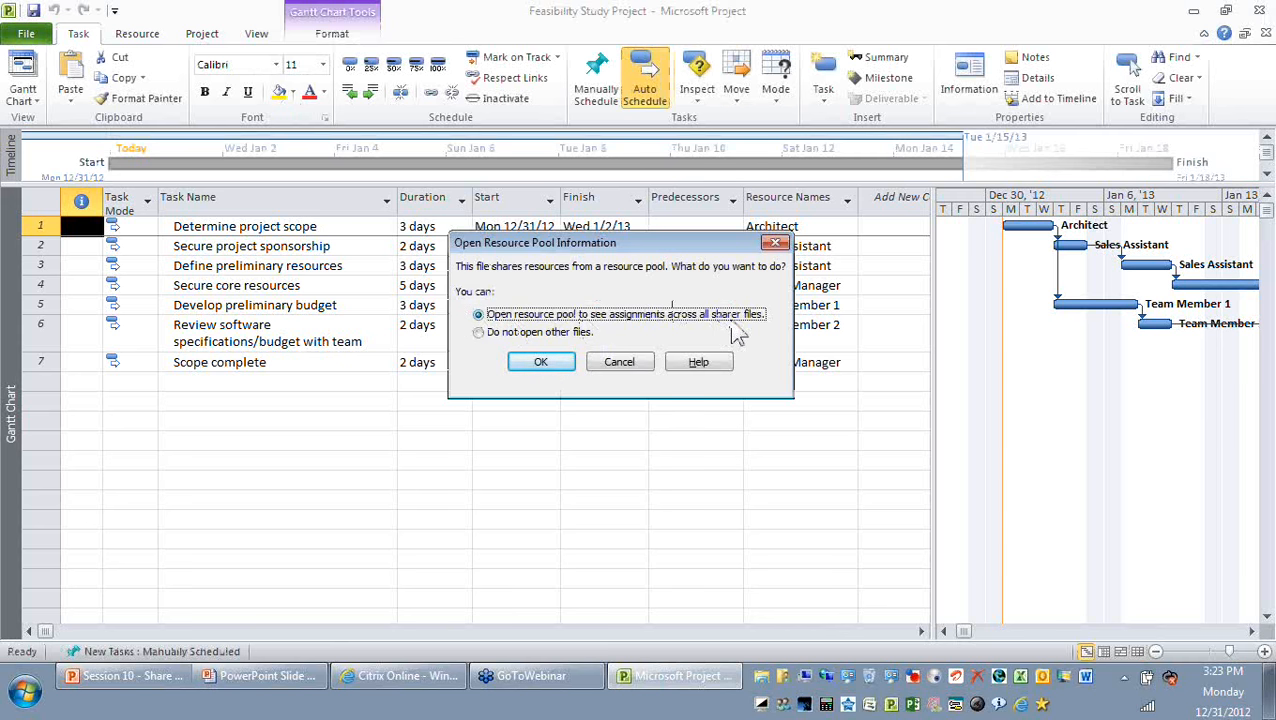
click(588, 333)
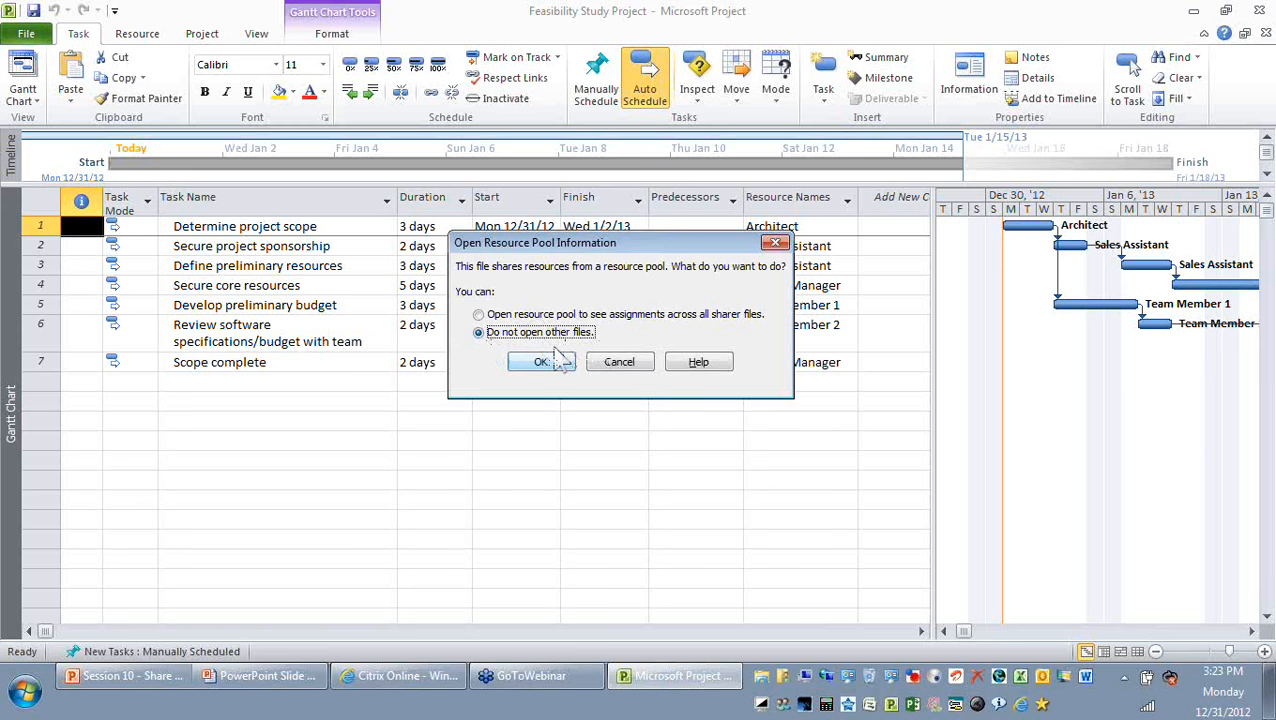
click(570, 314)
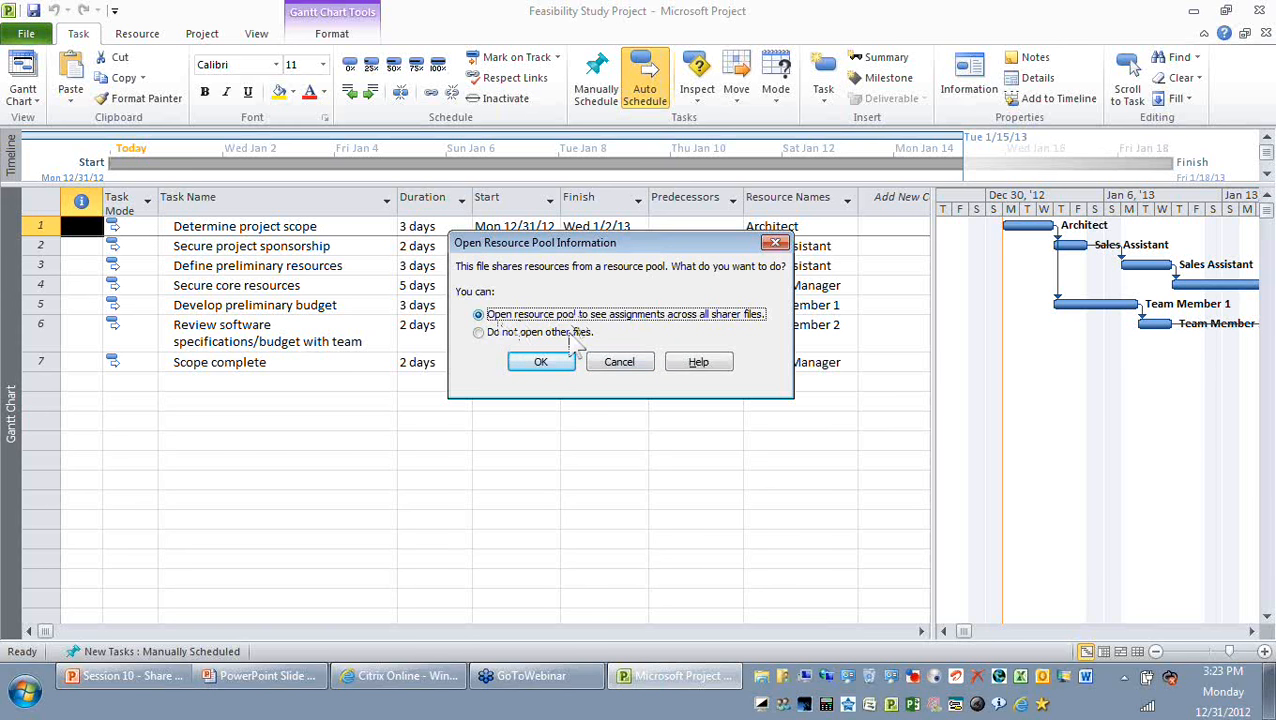
click(560, 366)
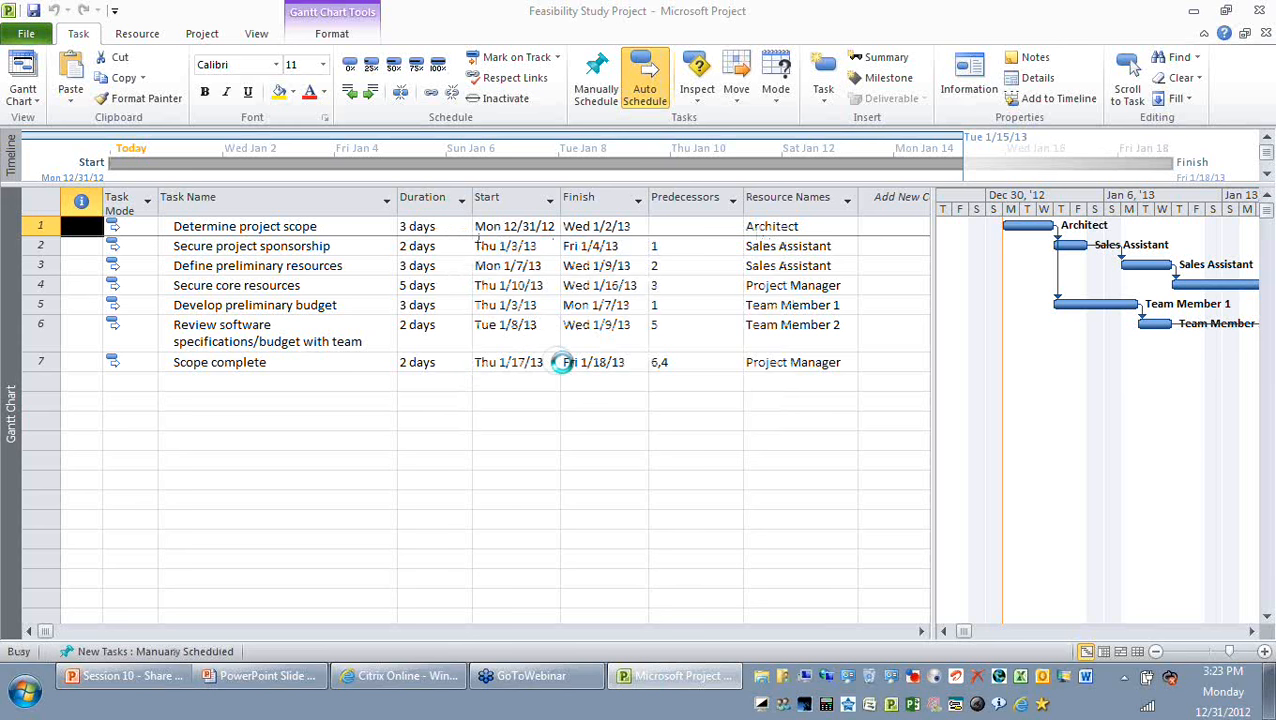
Check the list of open project windows and close the Feasibility Study Project without saving changes.
click(258, 36)
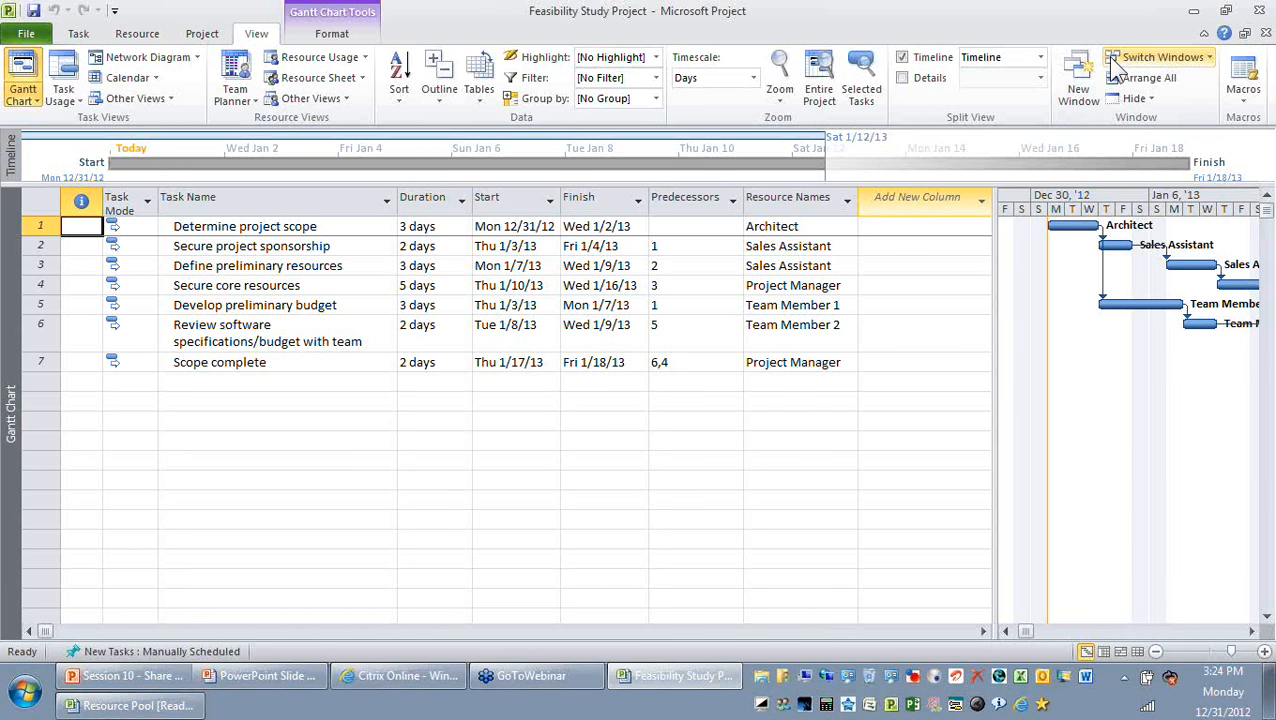
click(1160, 57)
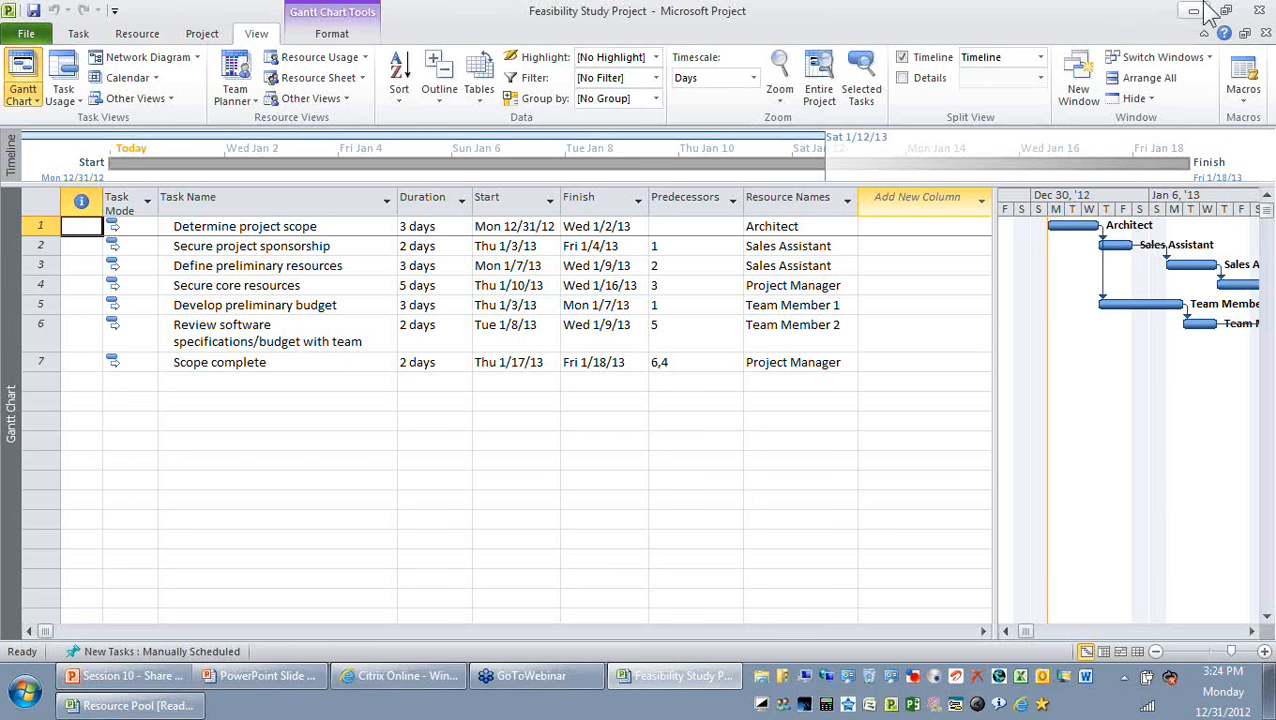
click(1266, 33)
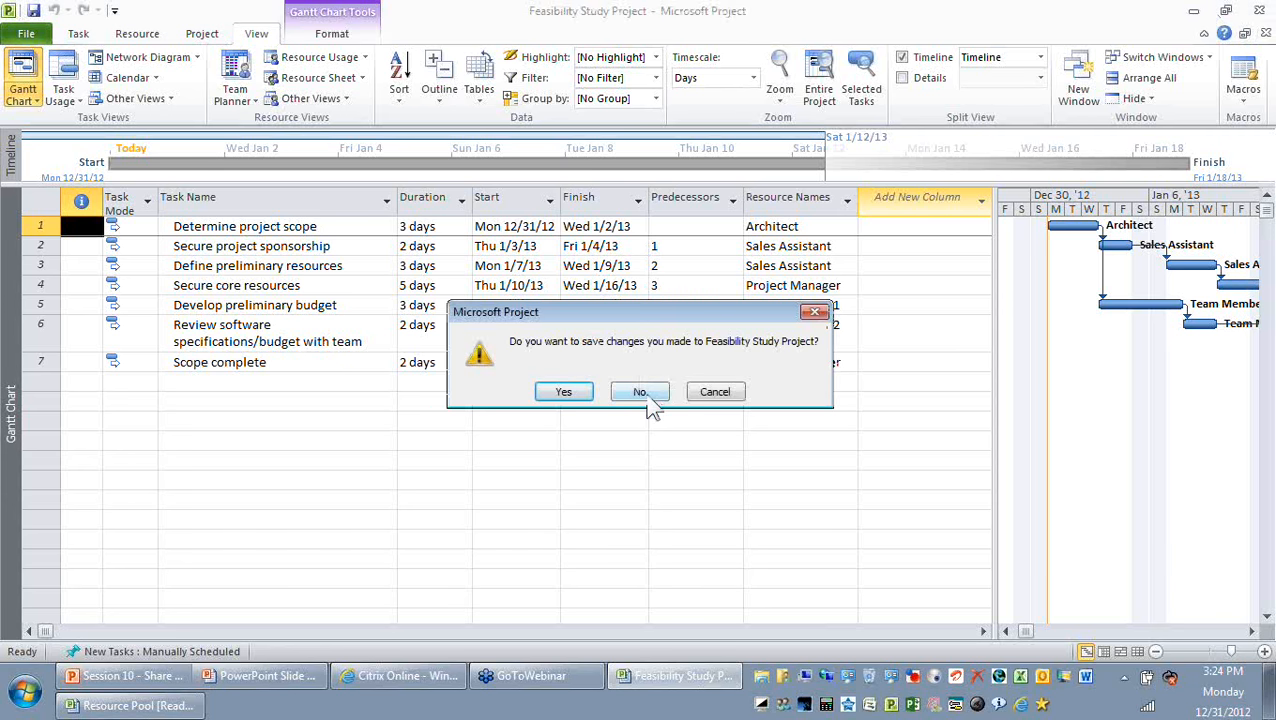
click(640, 392)
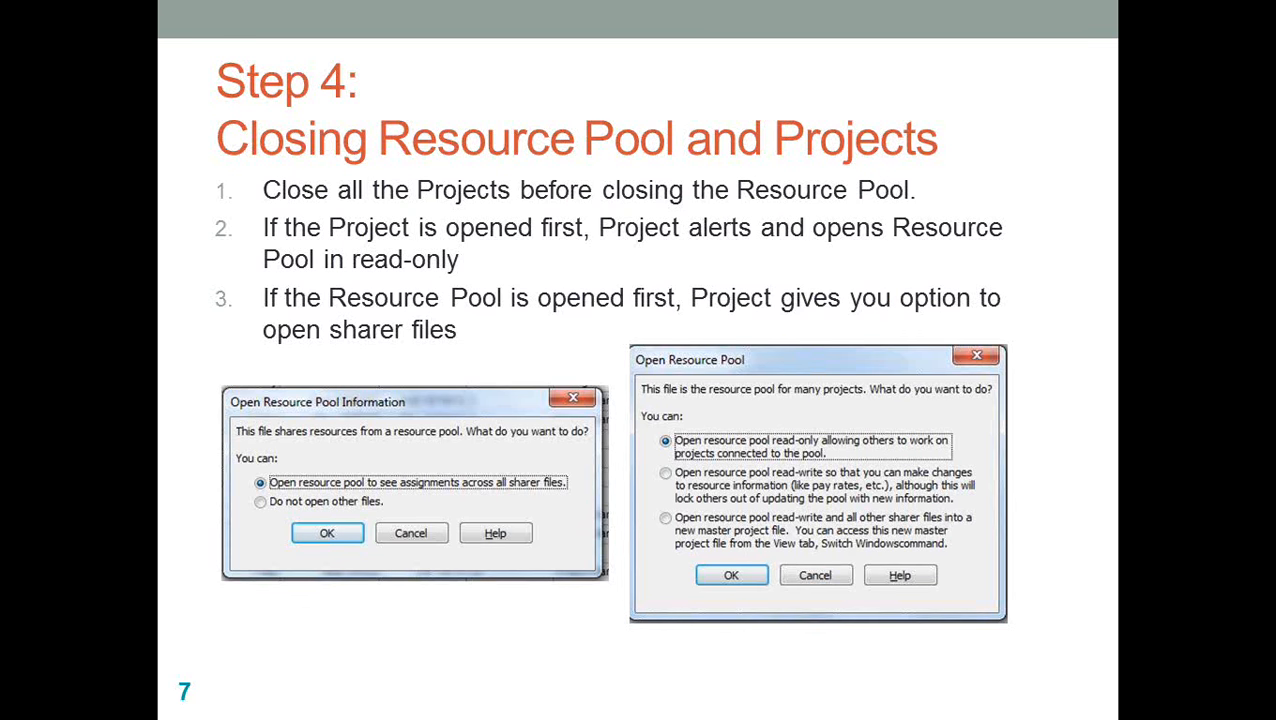
key(Right)
key(Left)
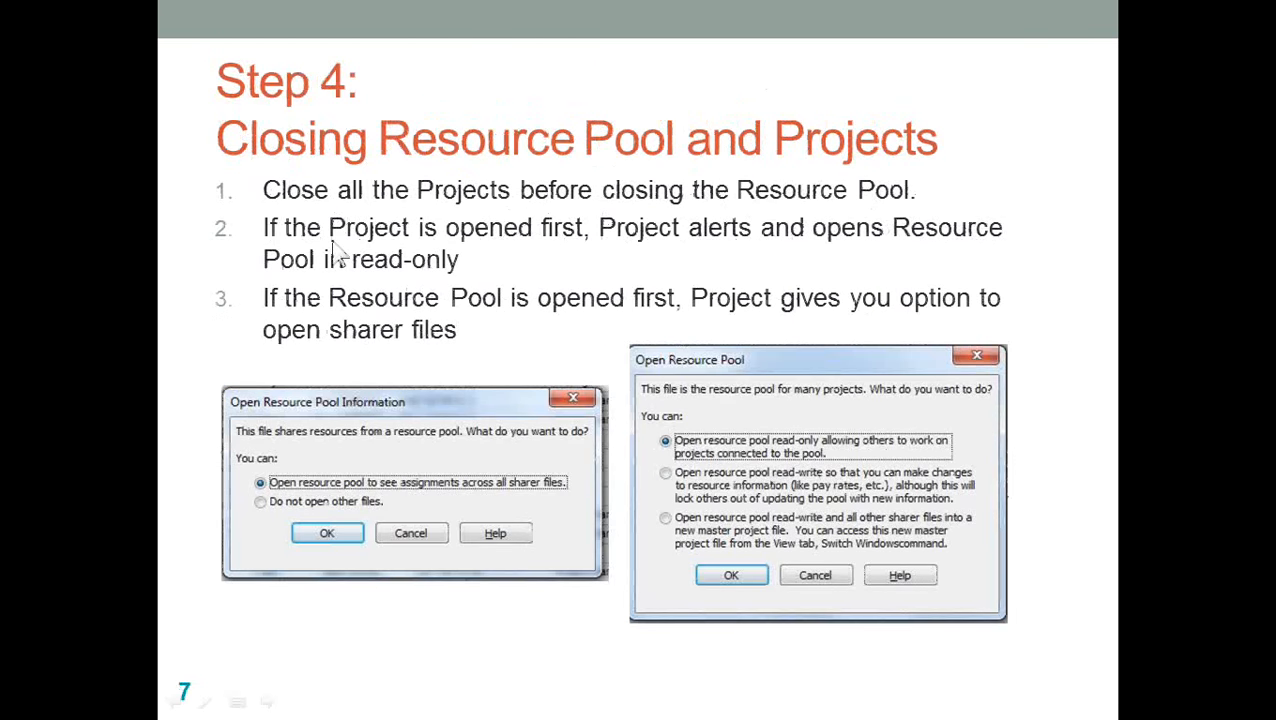
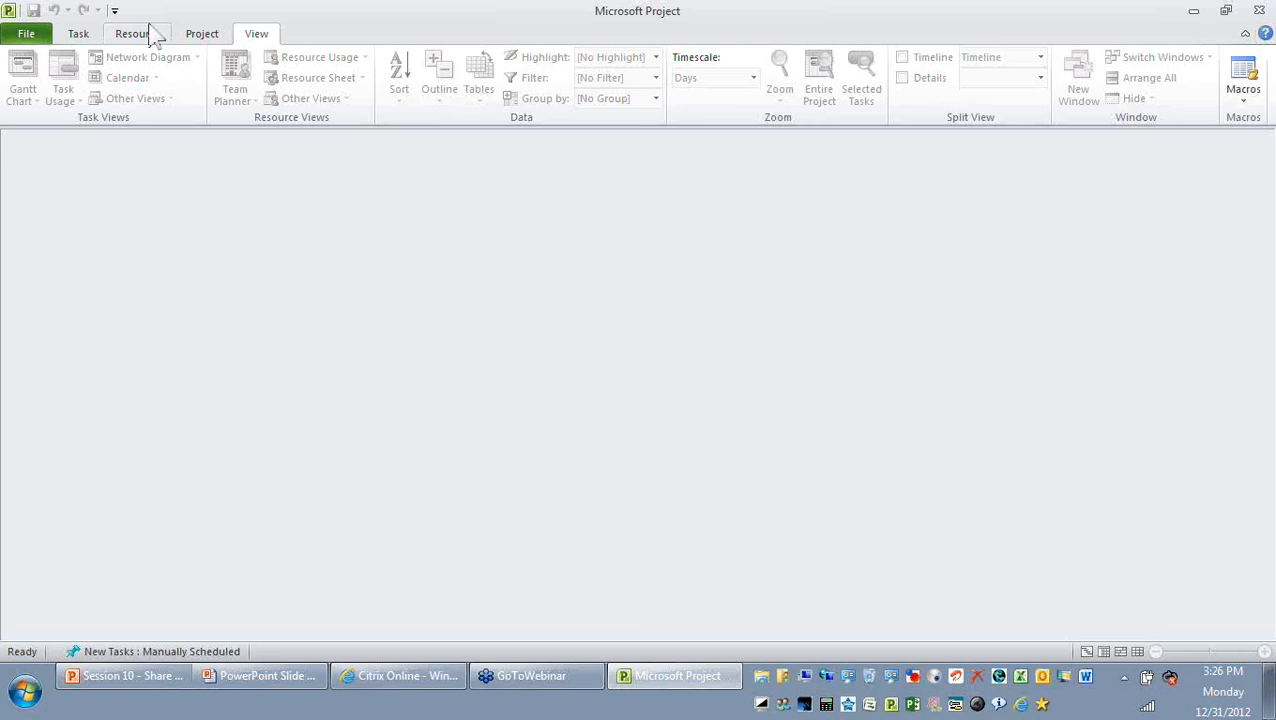
Create a new blank project.
click(27, 34)
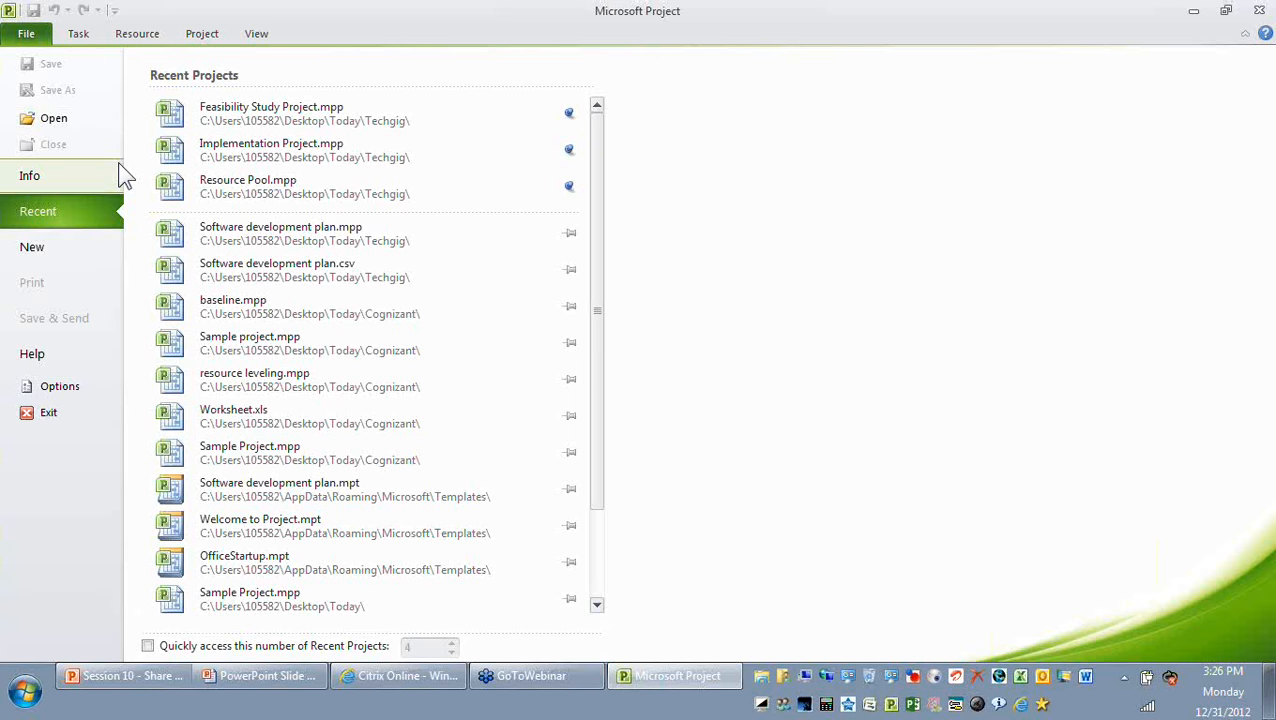
click(33, 247)
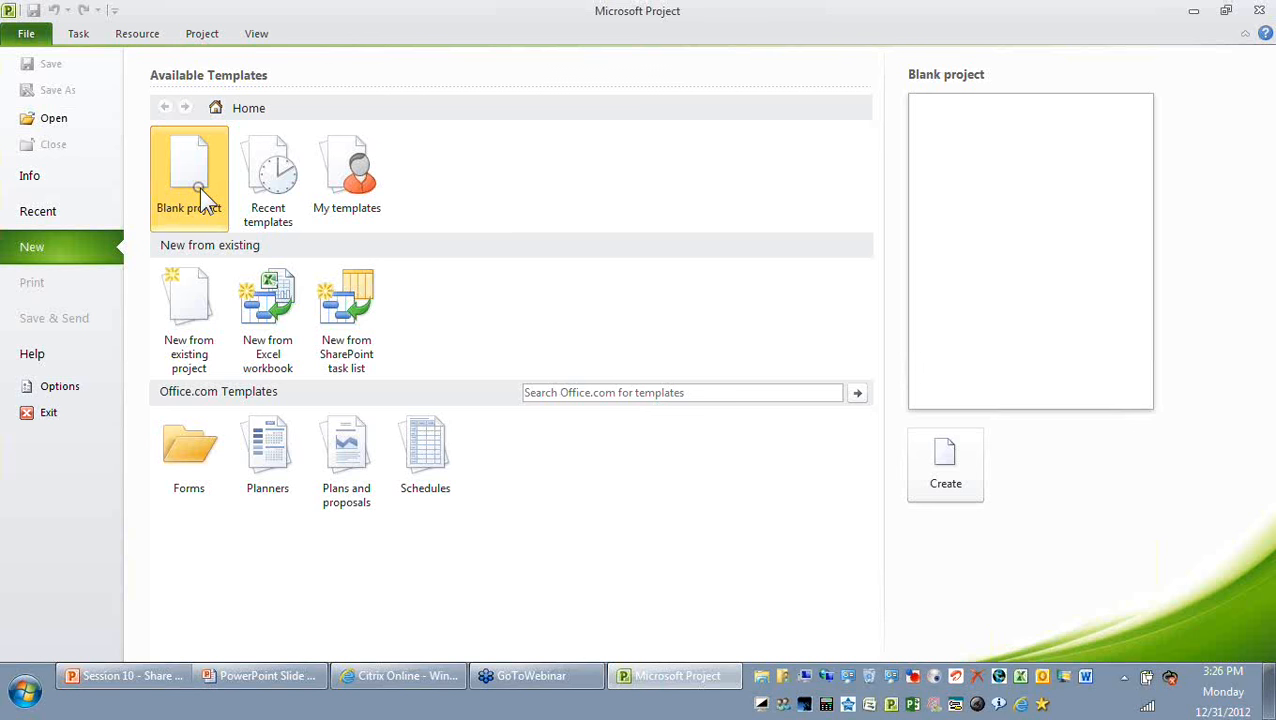
double_click(199, 187)
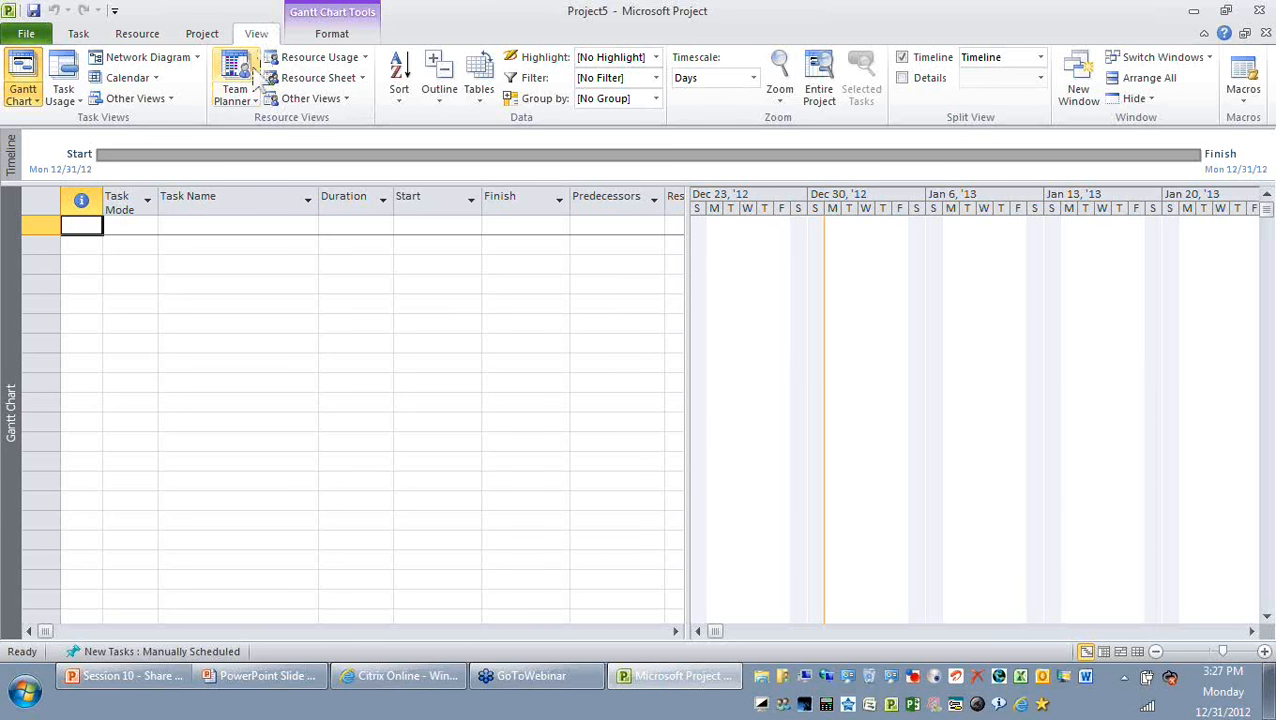
Insert Feasibility Study Project from the Today\Techgig folder as a linked subproject in the first row.
click(203, 36)
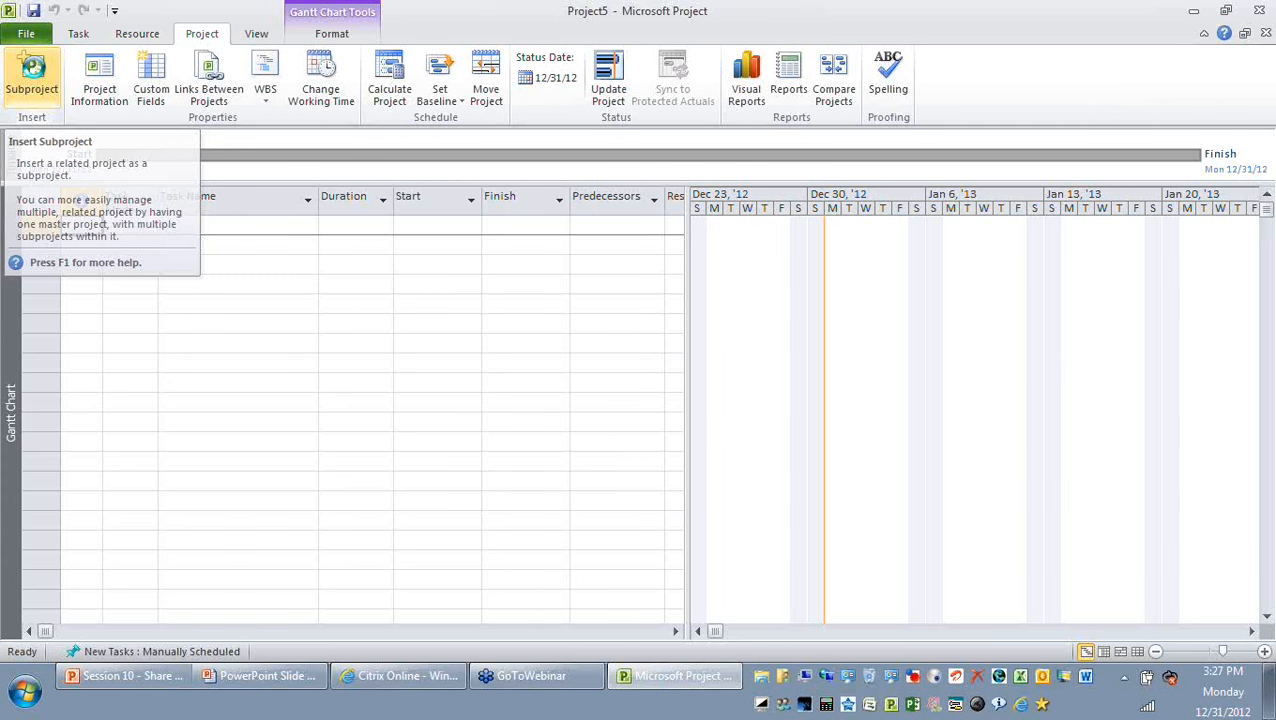
click(40, 88)
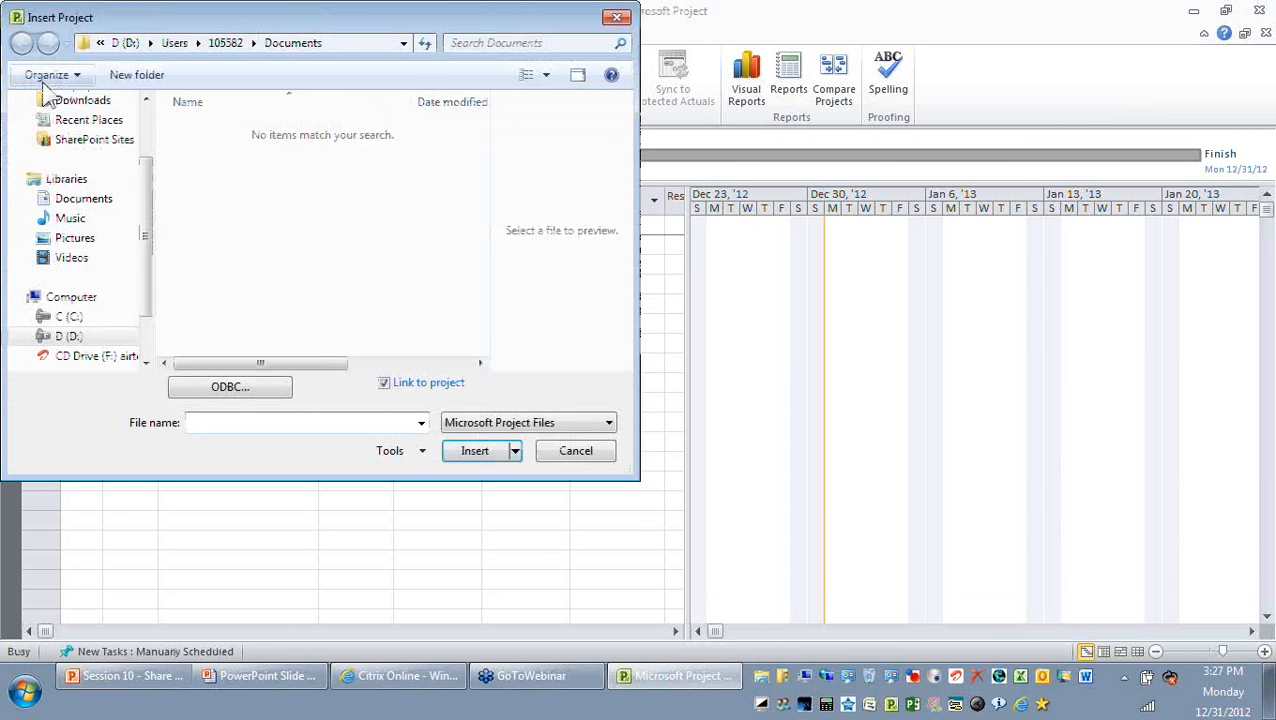
drag(127, 27, 308, 81)
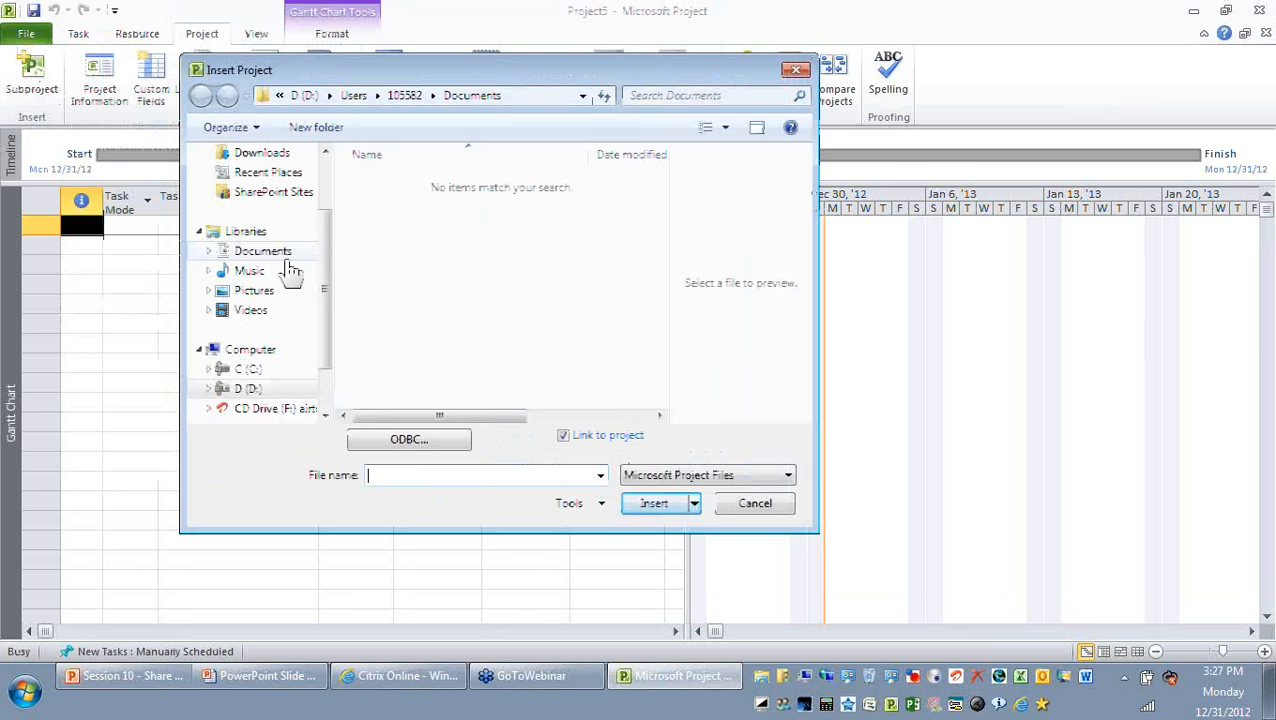
click(286, 256)
double_click(398, 312)
double_click(408, 184)
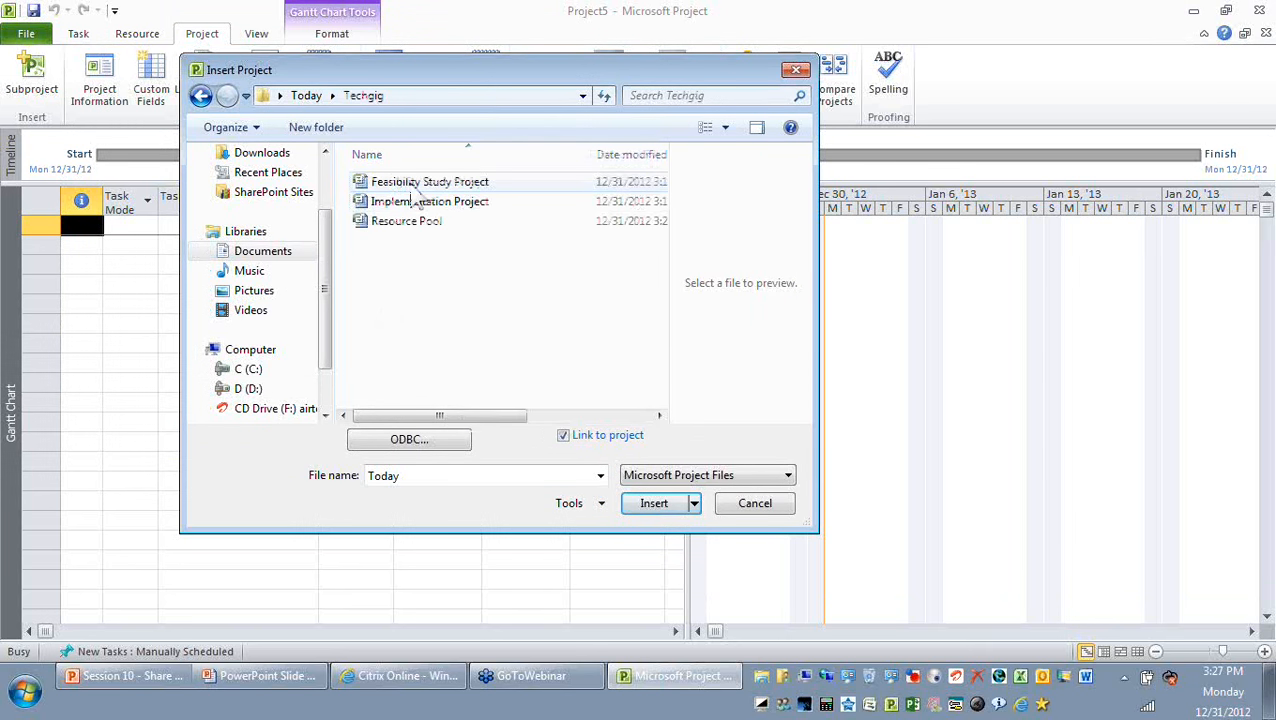
click(420, 183)
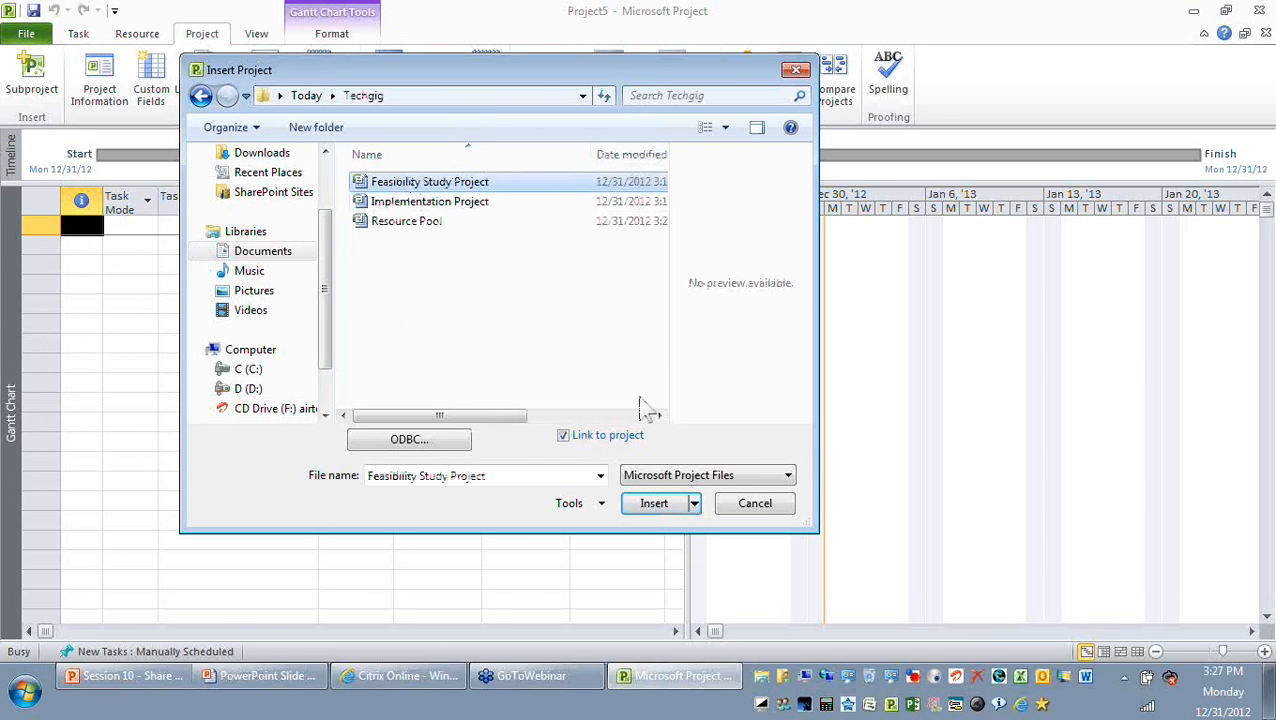
click(654, 504)
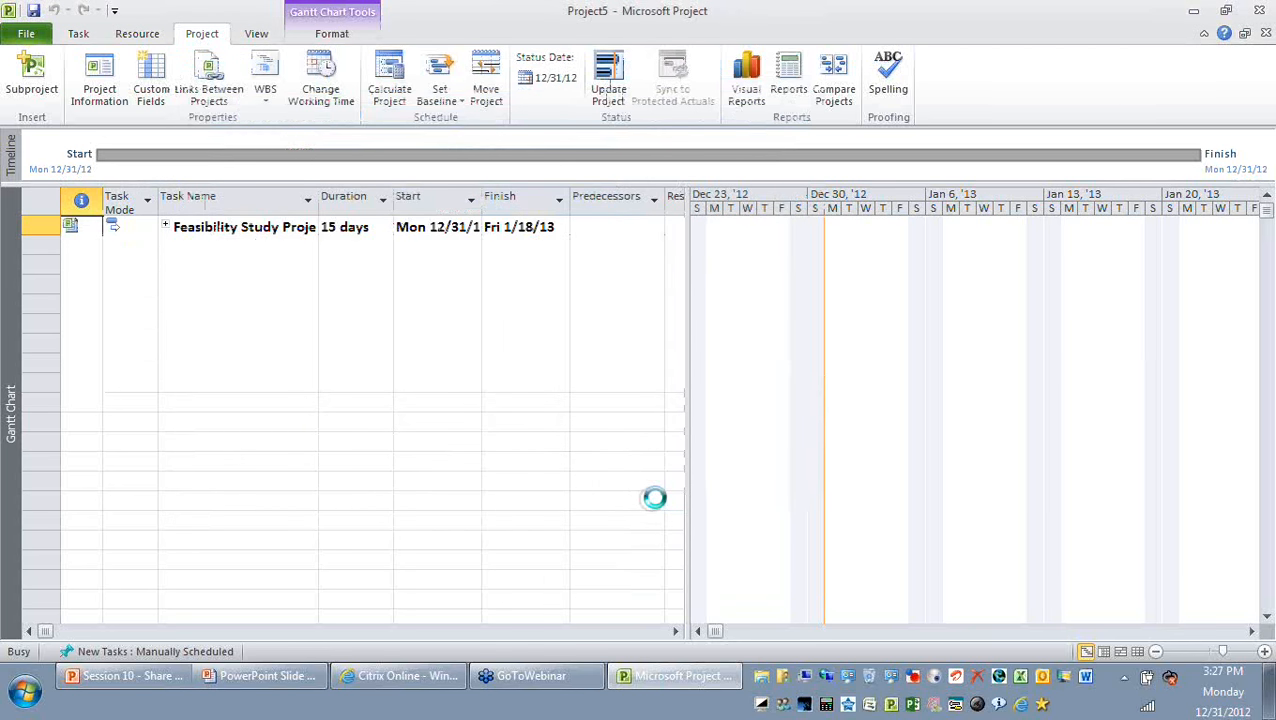
Fit the Task Name column to its text and expand Feasibility Study Project, opening the resource pool to see assignments across all sharer files.
double_click(317, 196)
click(40, 226)
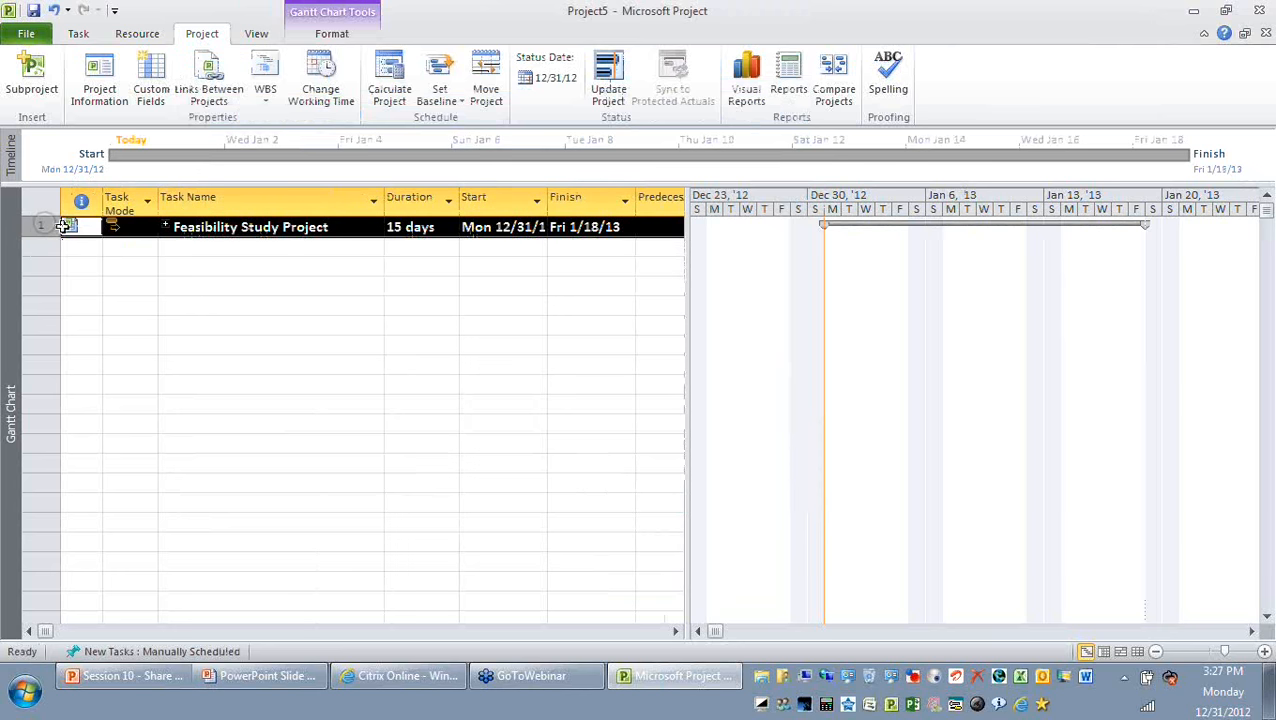
click(238, 269)
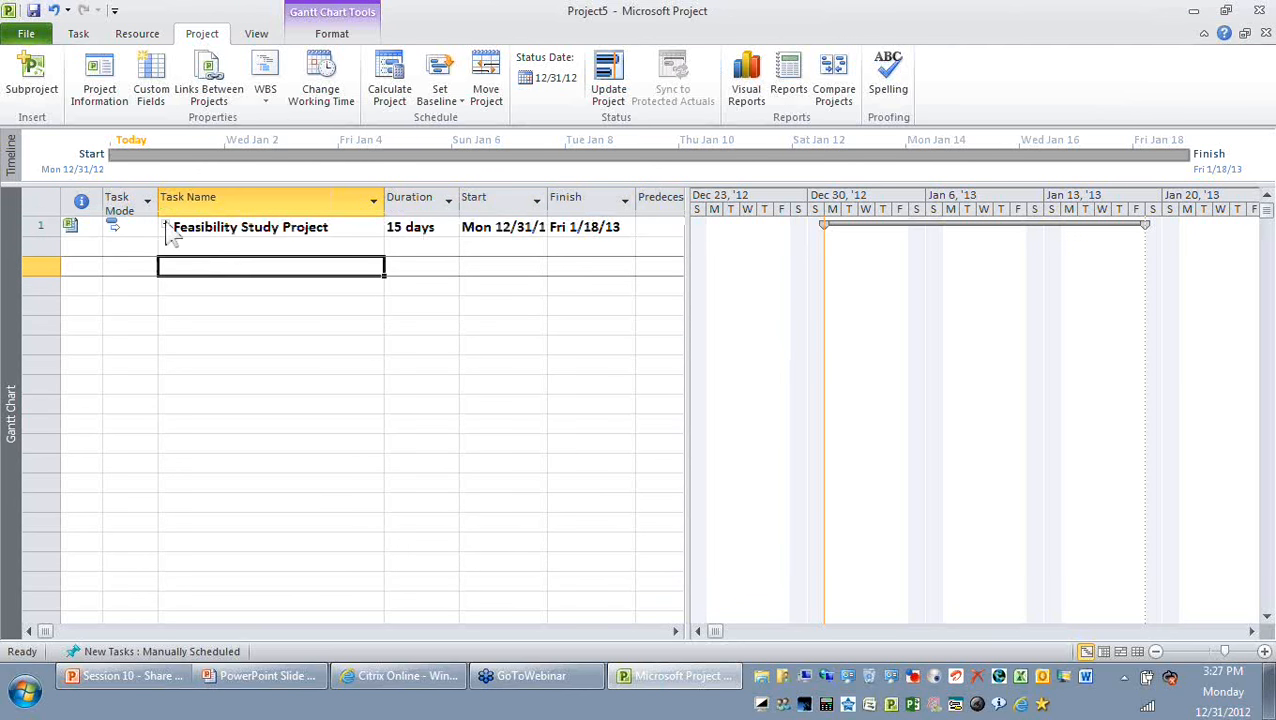
click(168, 228)
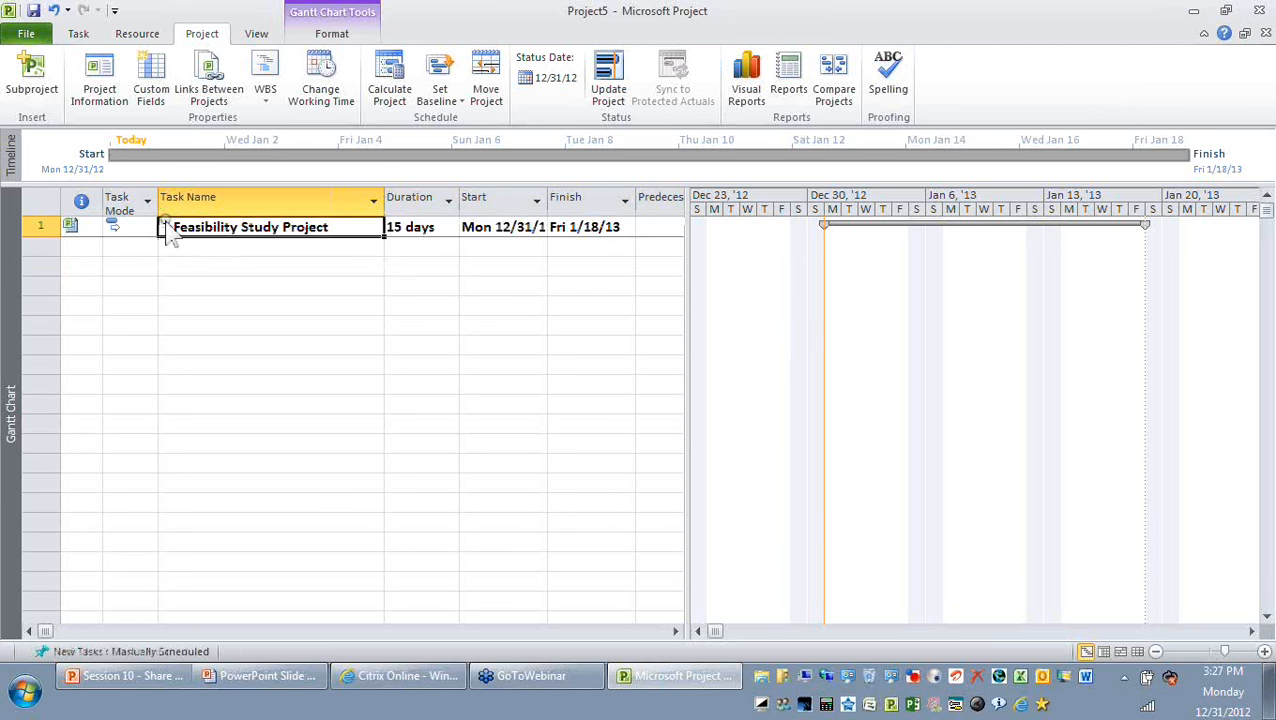
click(165, 226)
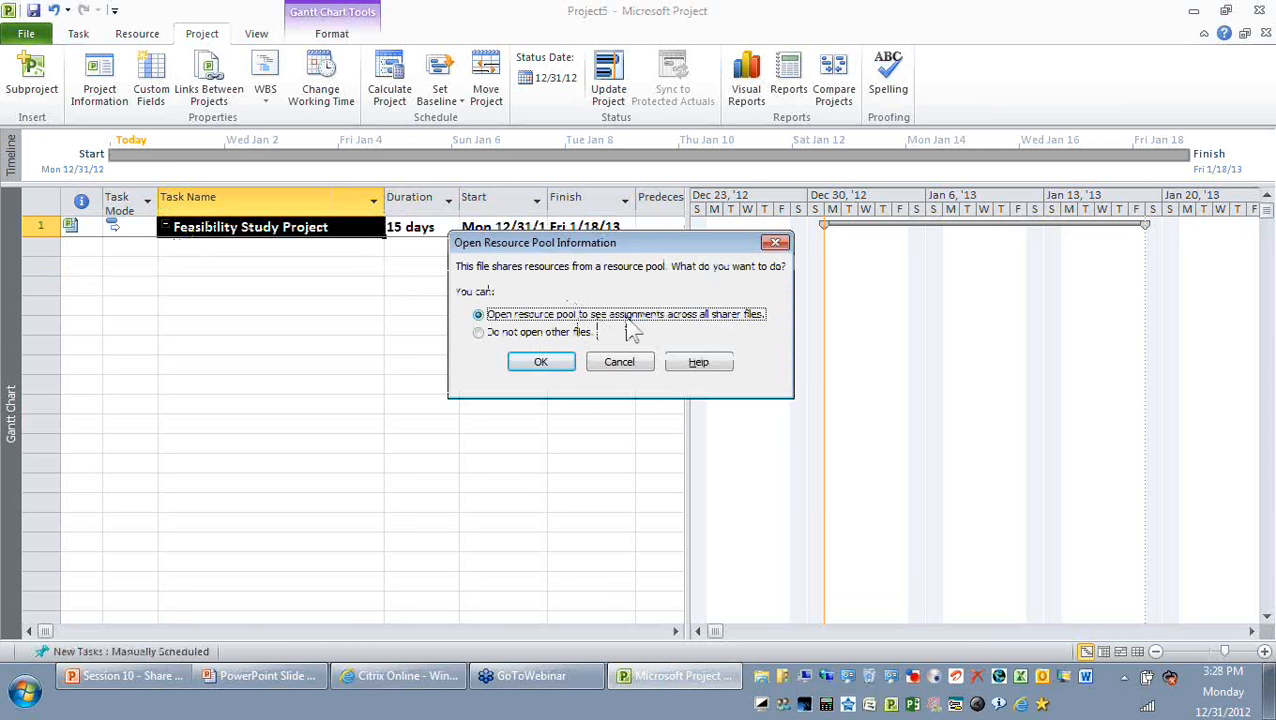
click(545, 365)
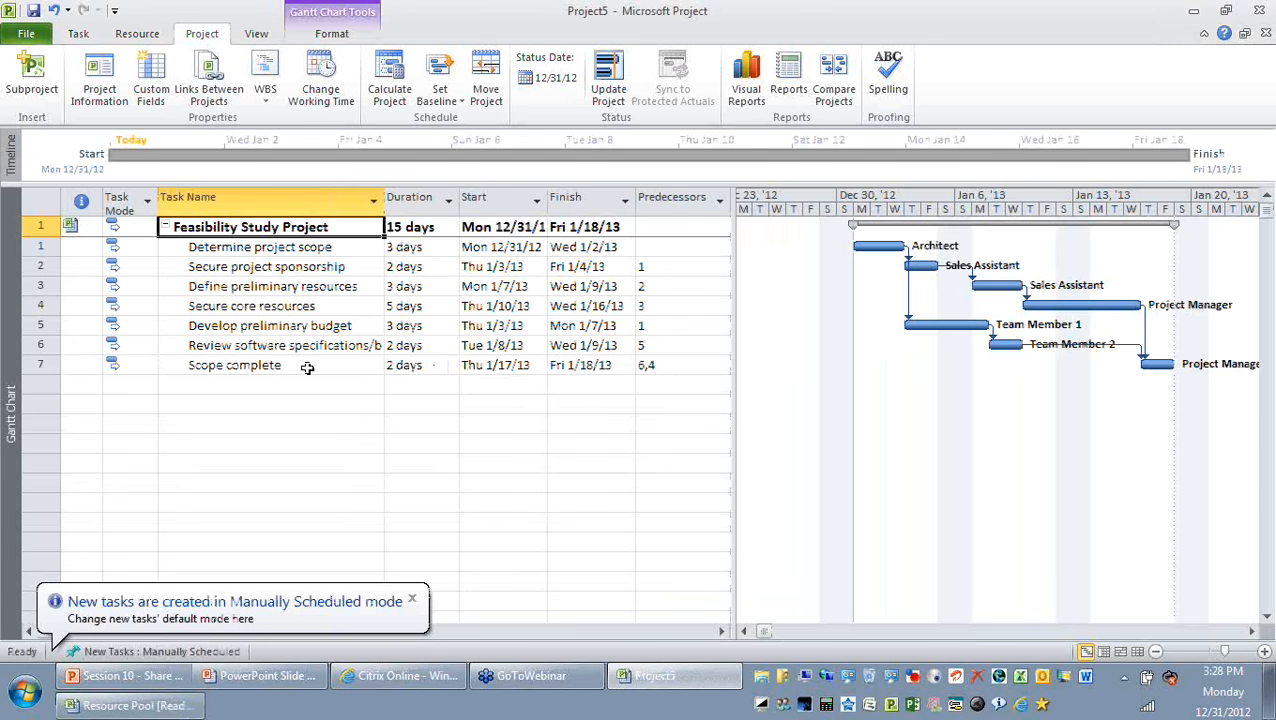
Examine the Feasibility Study Project summary row and its indented tasks, from Determine project scope to Scope complete.
click(307, 368)
click(41, 227)
click(253, 286)
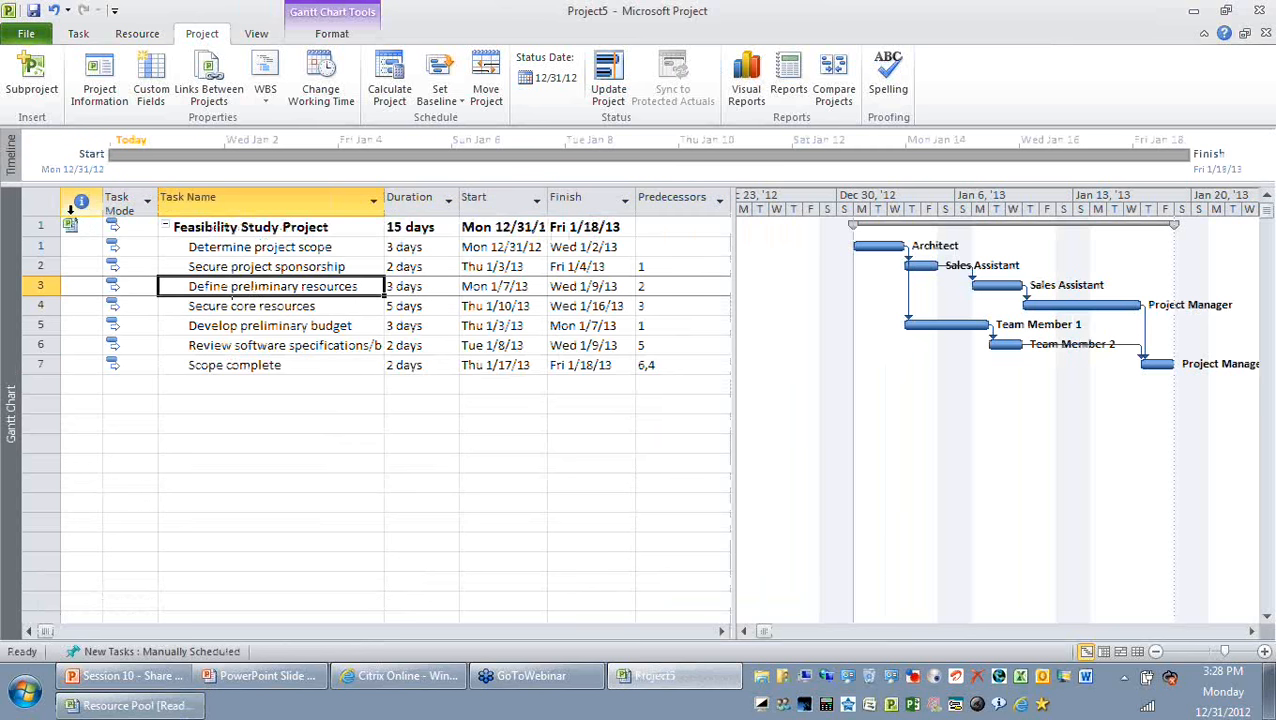
mouse_move(70, 226)
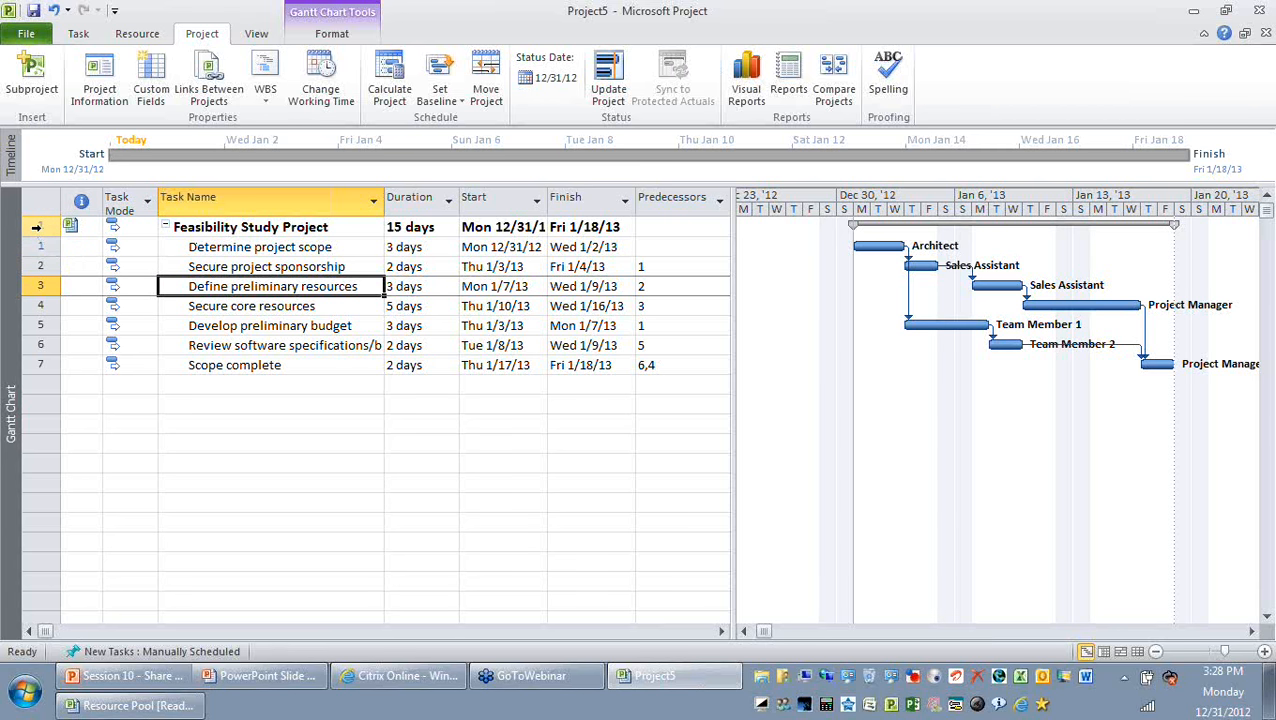
click(41, 227)
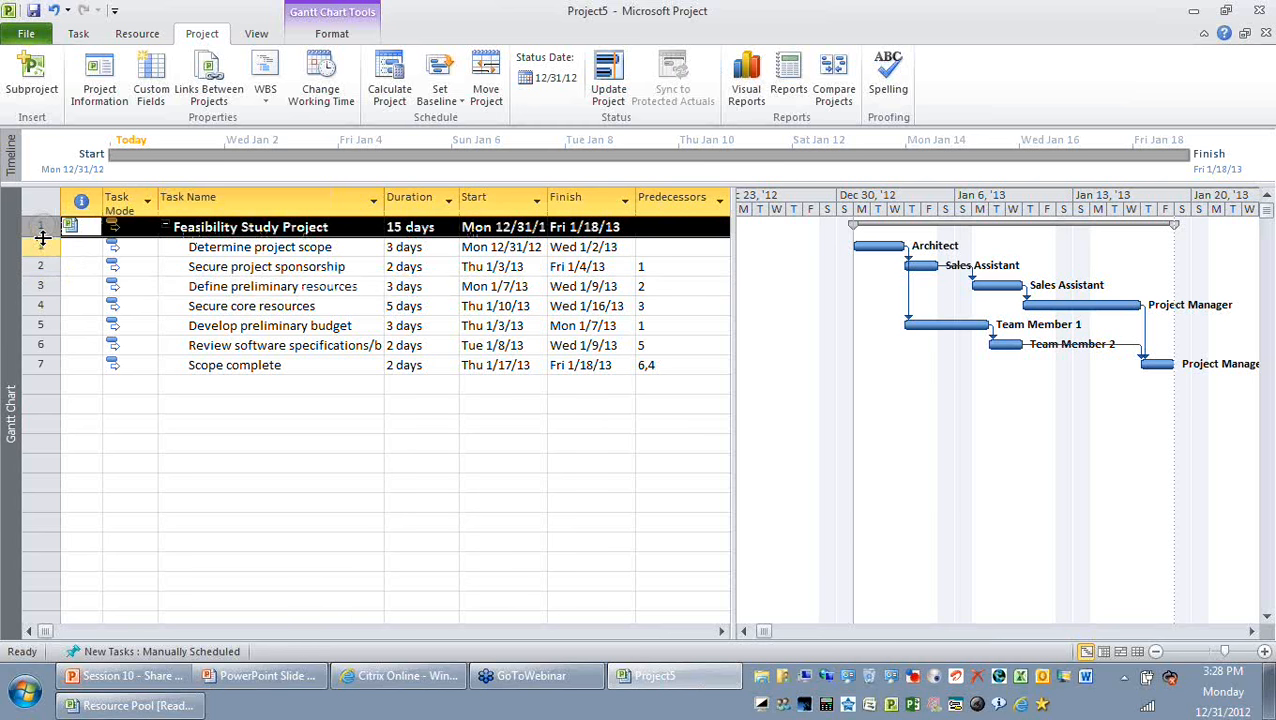
drag(40, 243, 76, 366)
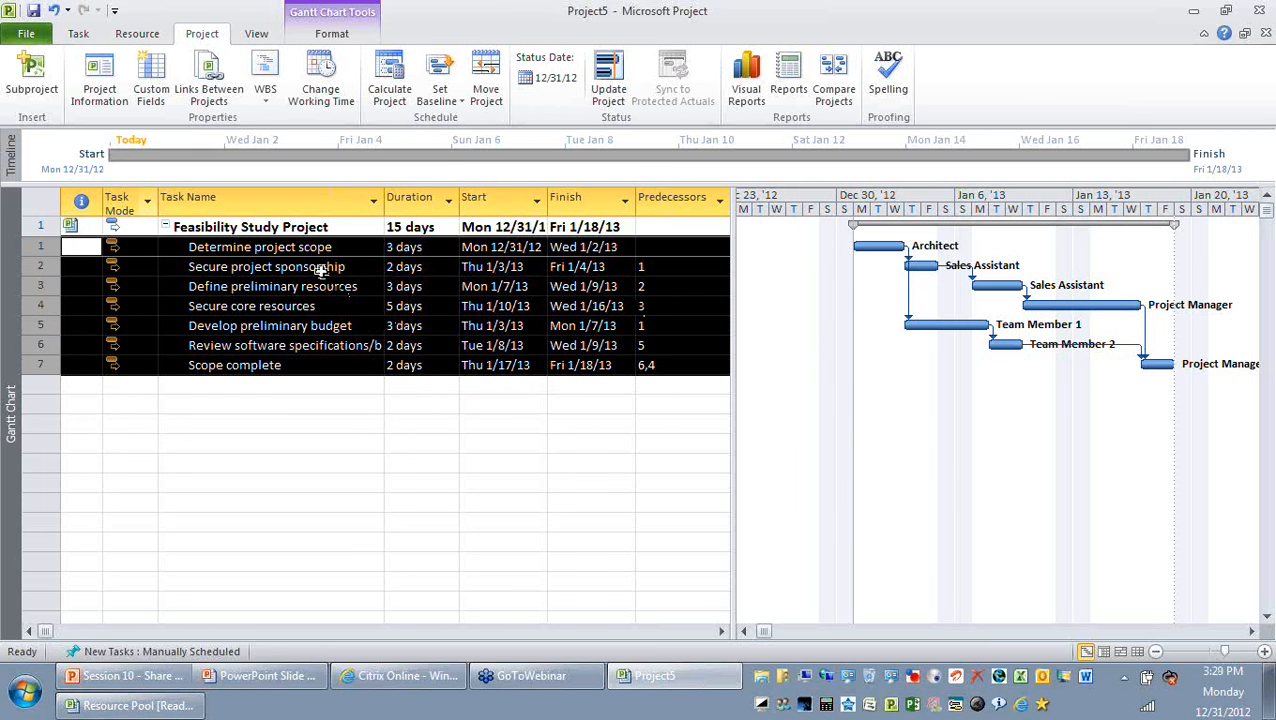
Collapse Feasibility Study Project and insert Implementation Project as a linked subproject in the row directly below it.
click(165, 228)
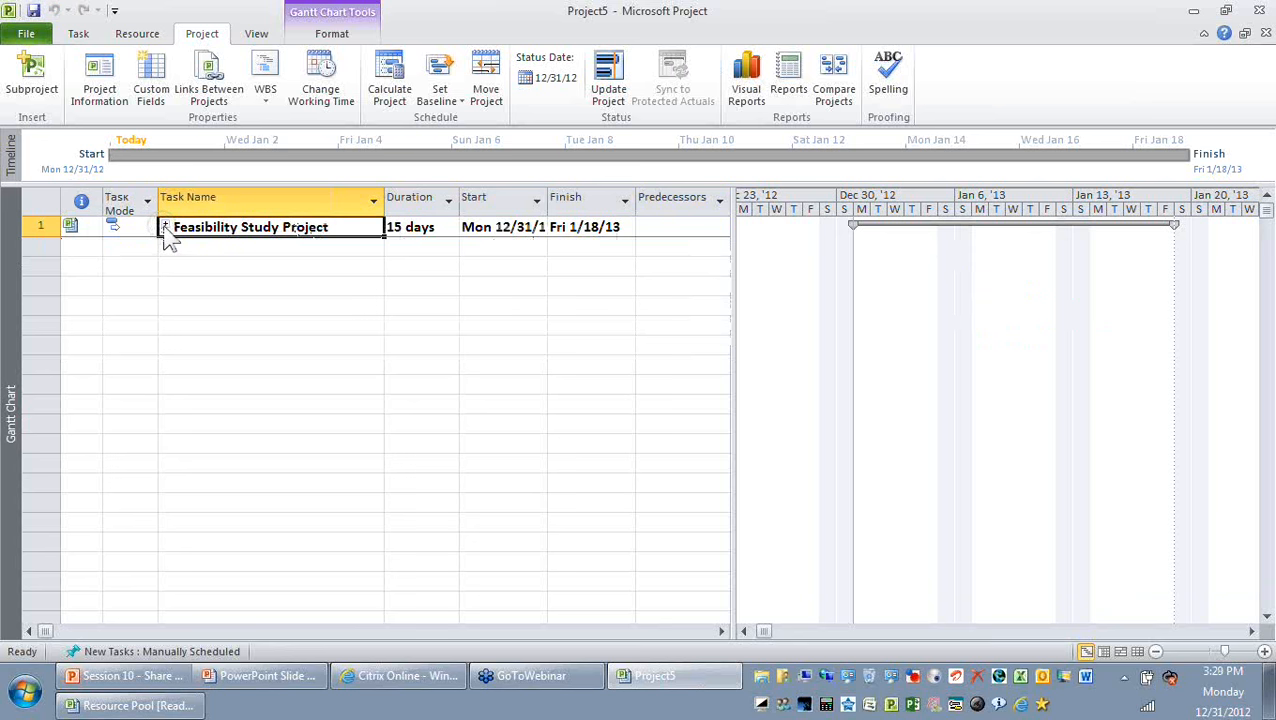
click(236, 263)
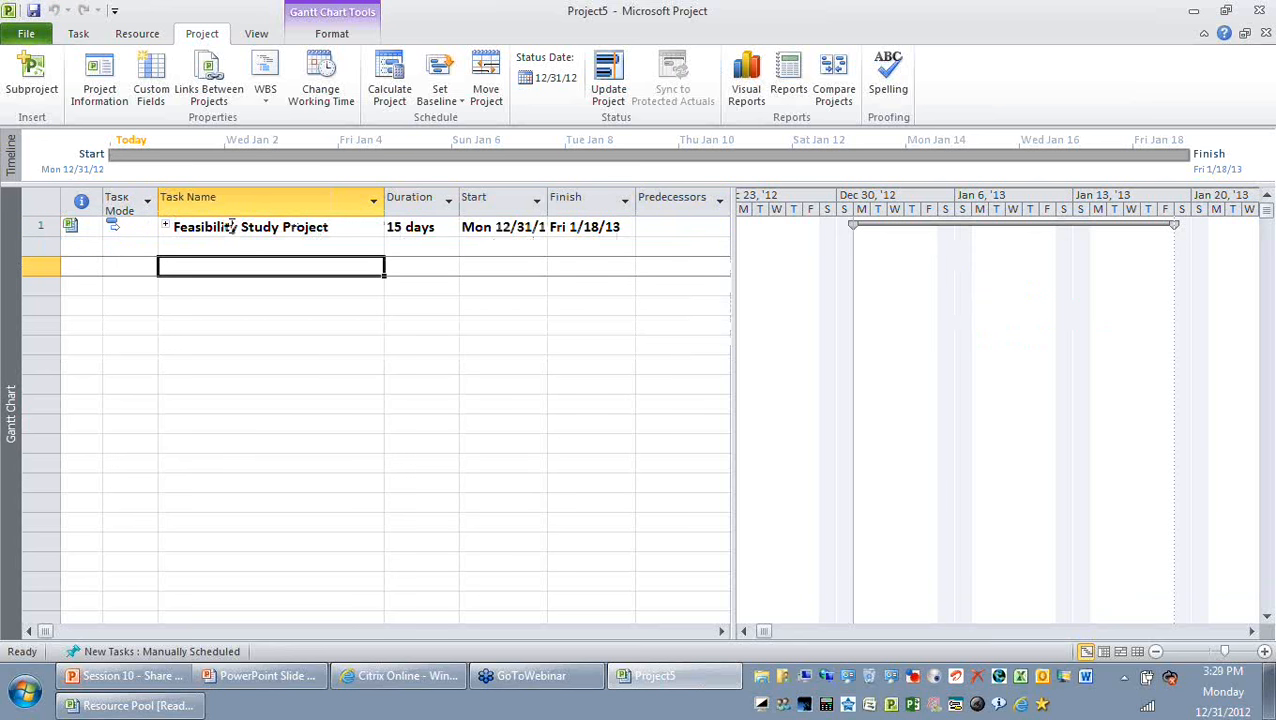
click(230, 227)
click(188, 245)
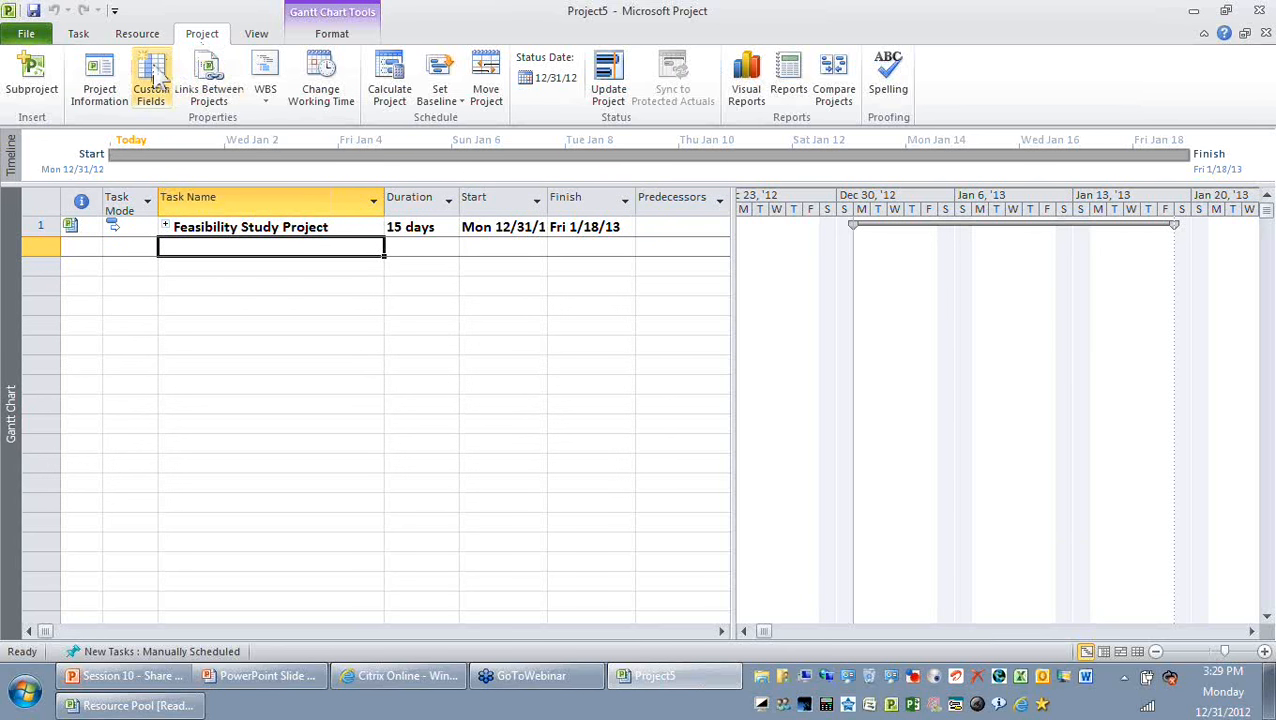
click(32, 78)
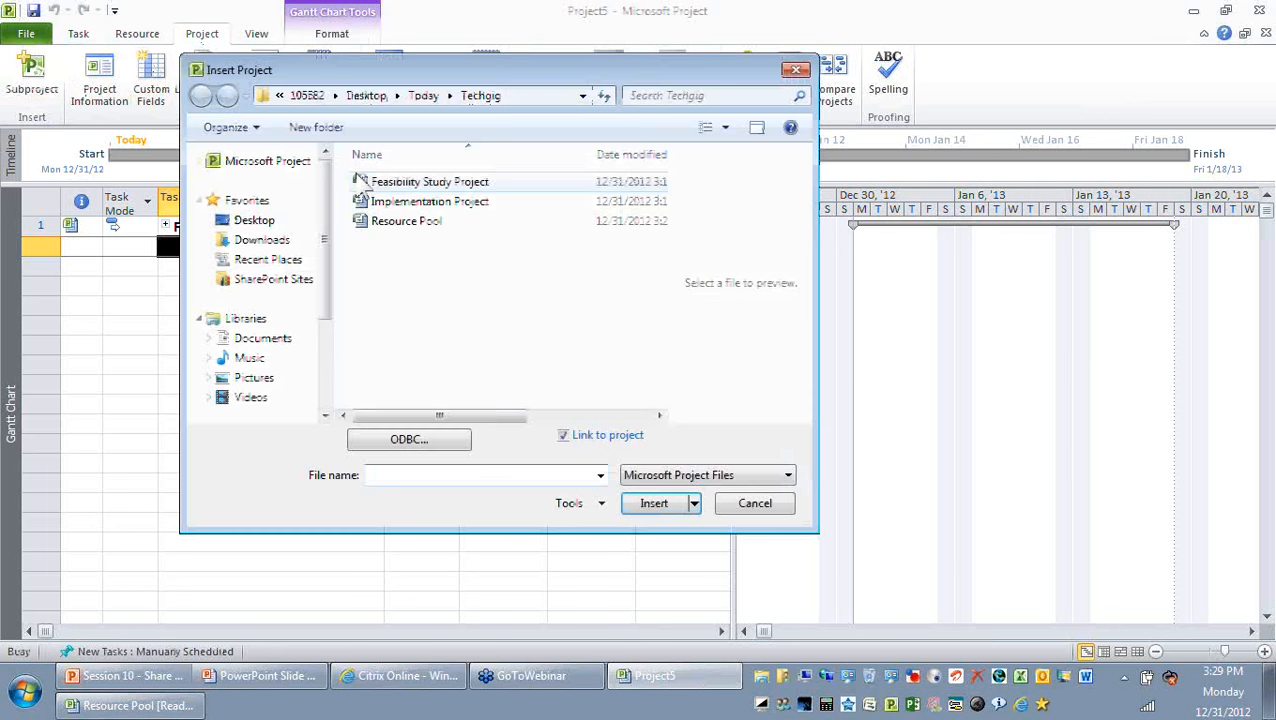
click(430, 201)
key(Return)
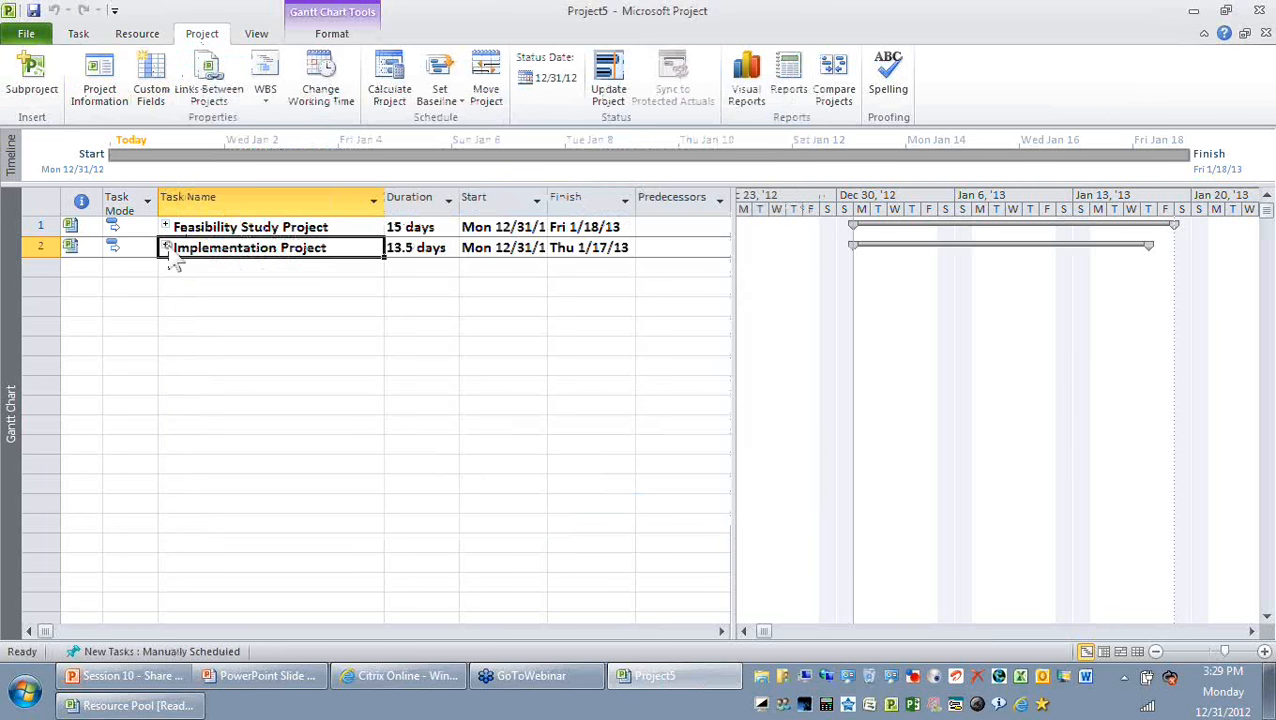
Expand both Implementation Project and Feasibility Study Project to show their tasks in the master project.
click(166, 247)
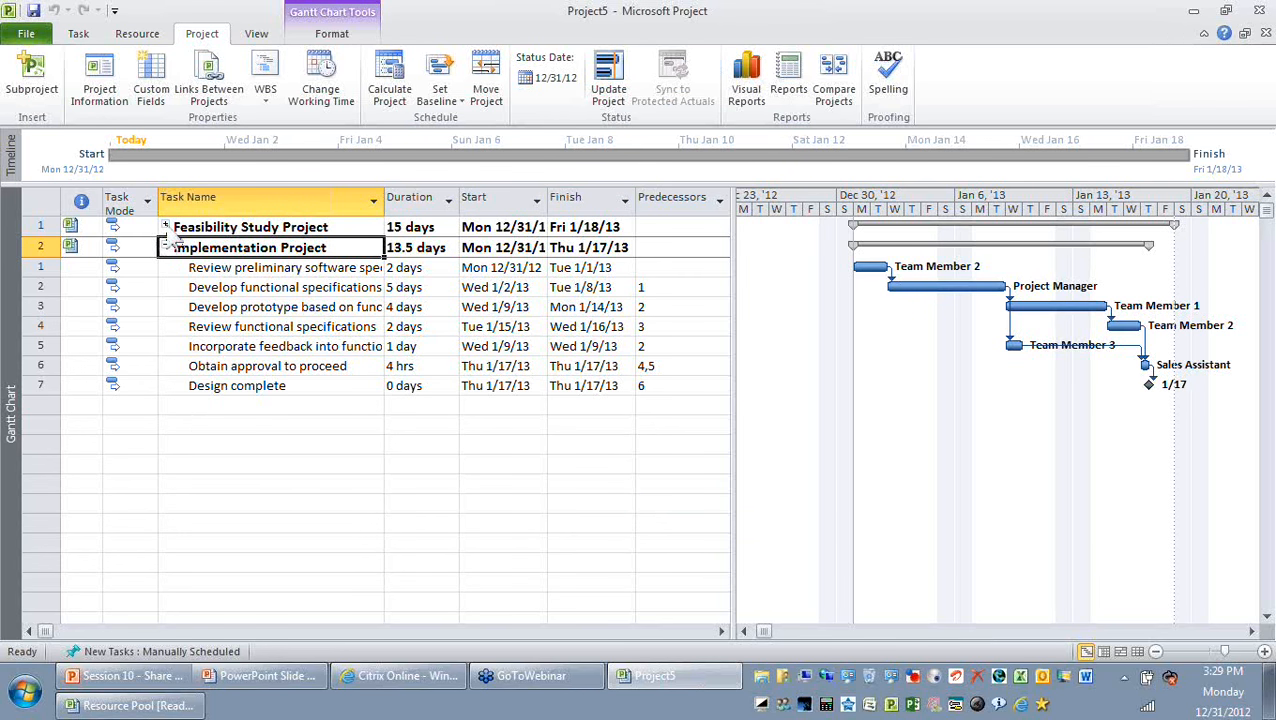
click(168, 230)
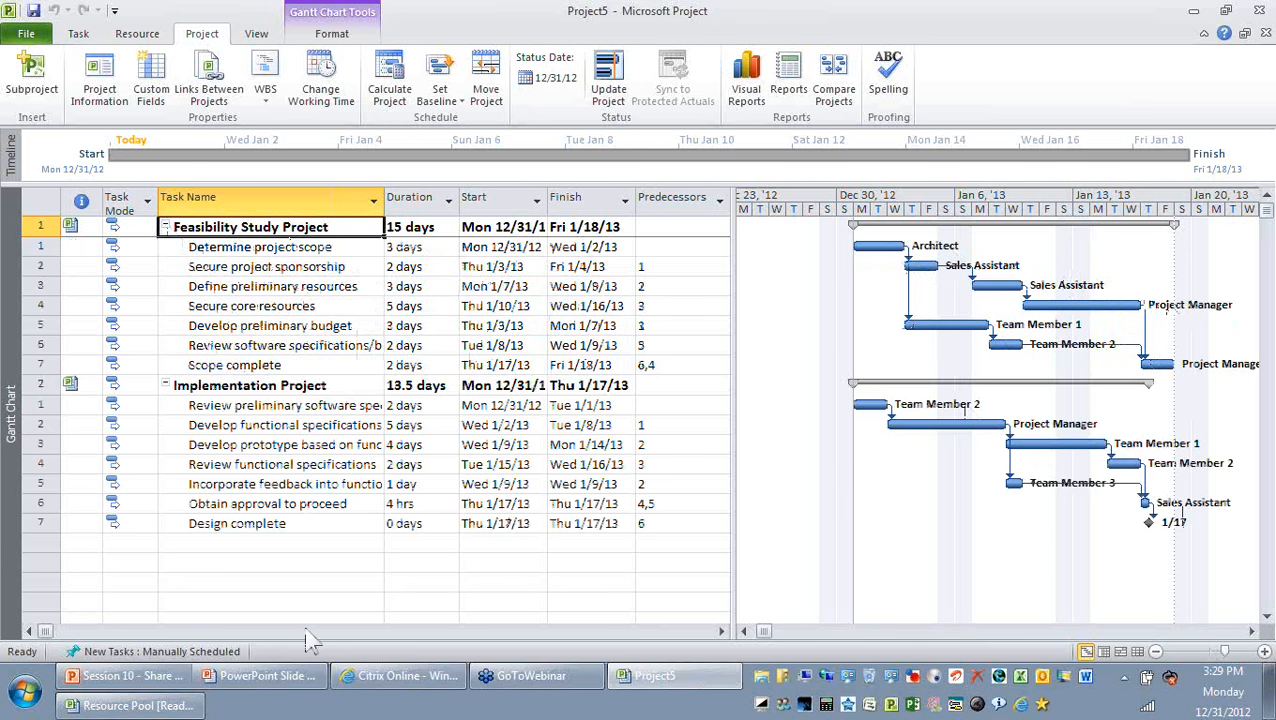
click(175, 706)
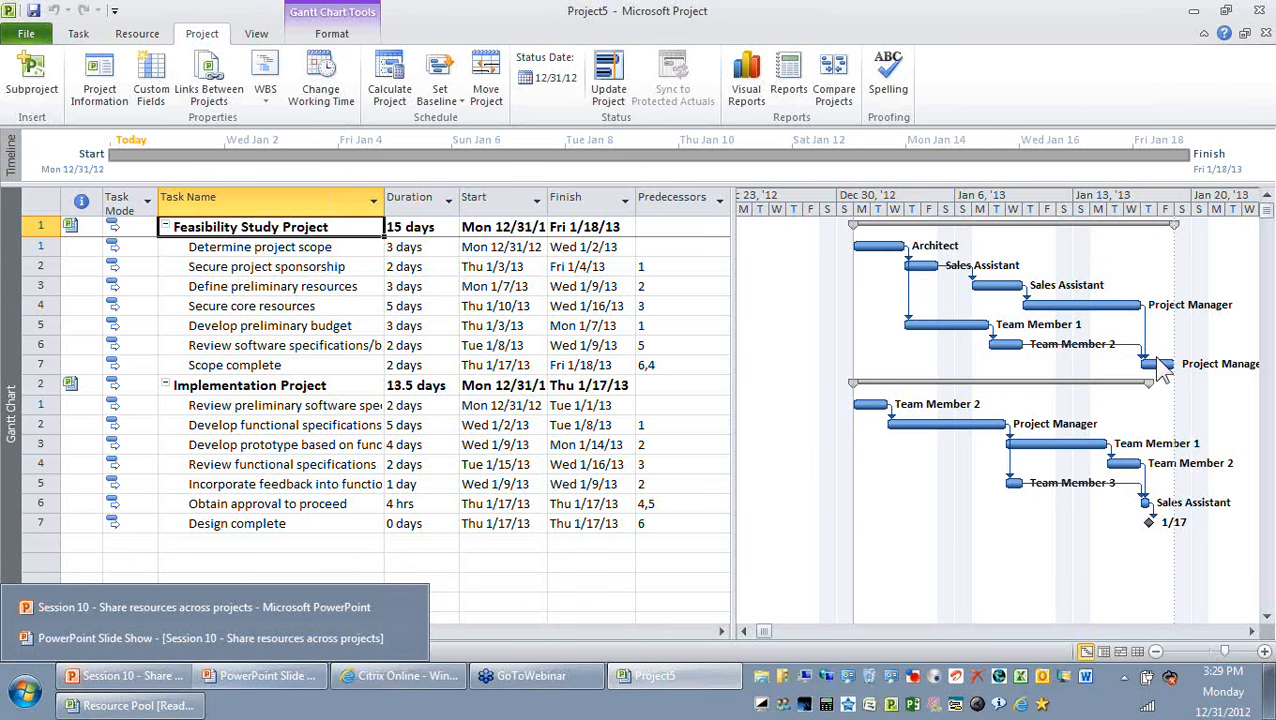
Link Develop preliminary budget in Feasibility Study Project as a predecessor of Obtain approval to proceed in Implementation Project.
mouse_move(1074, 308)
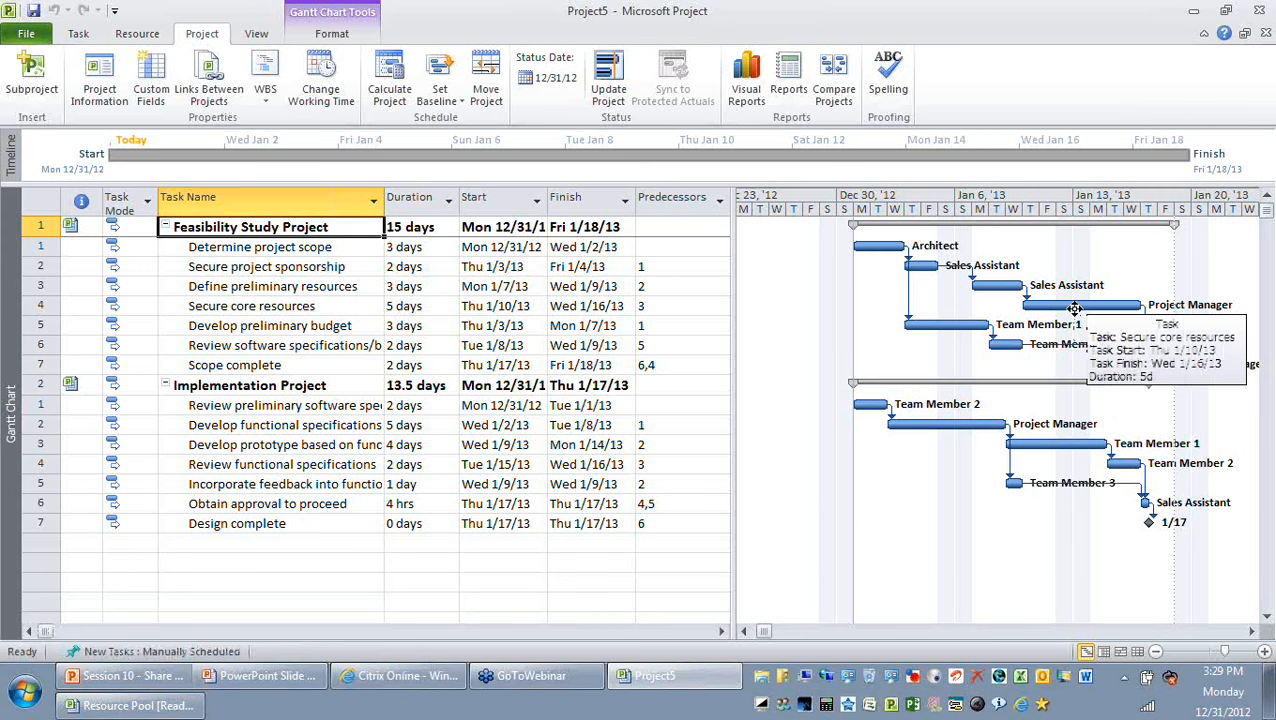
click(45, 326)
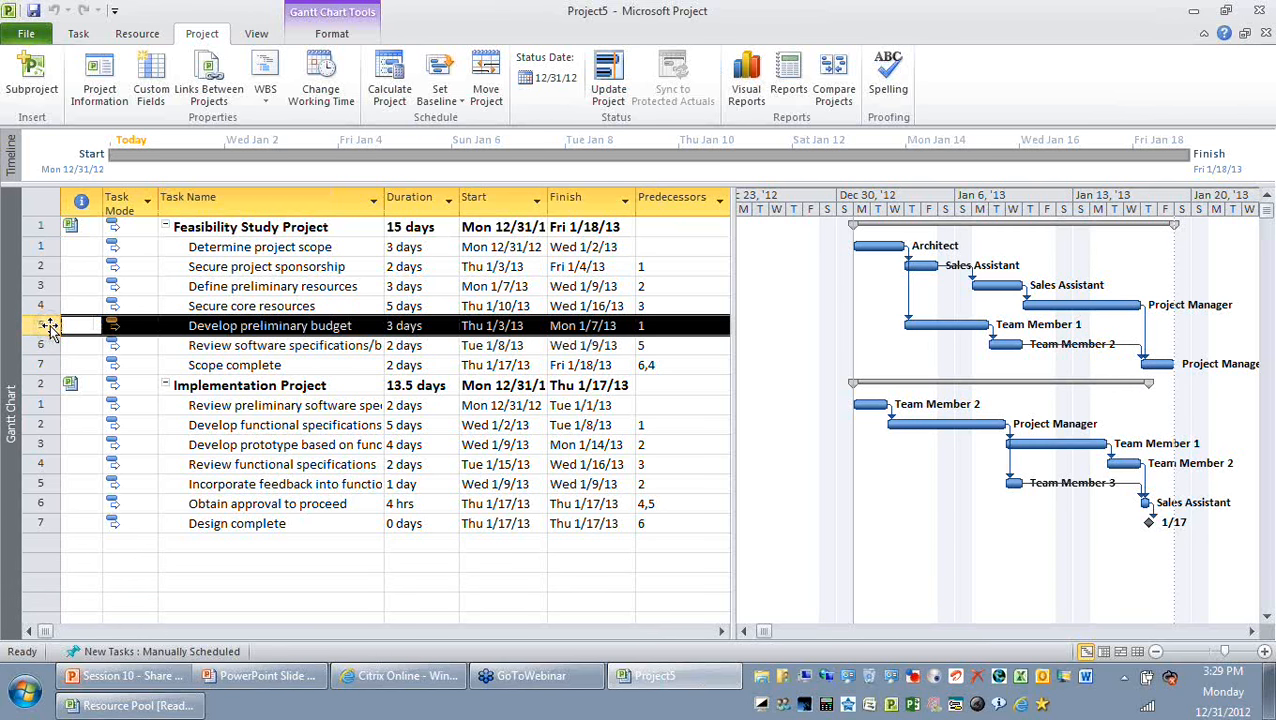
click(44, 503)
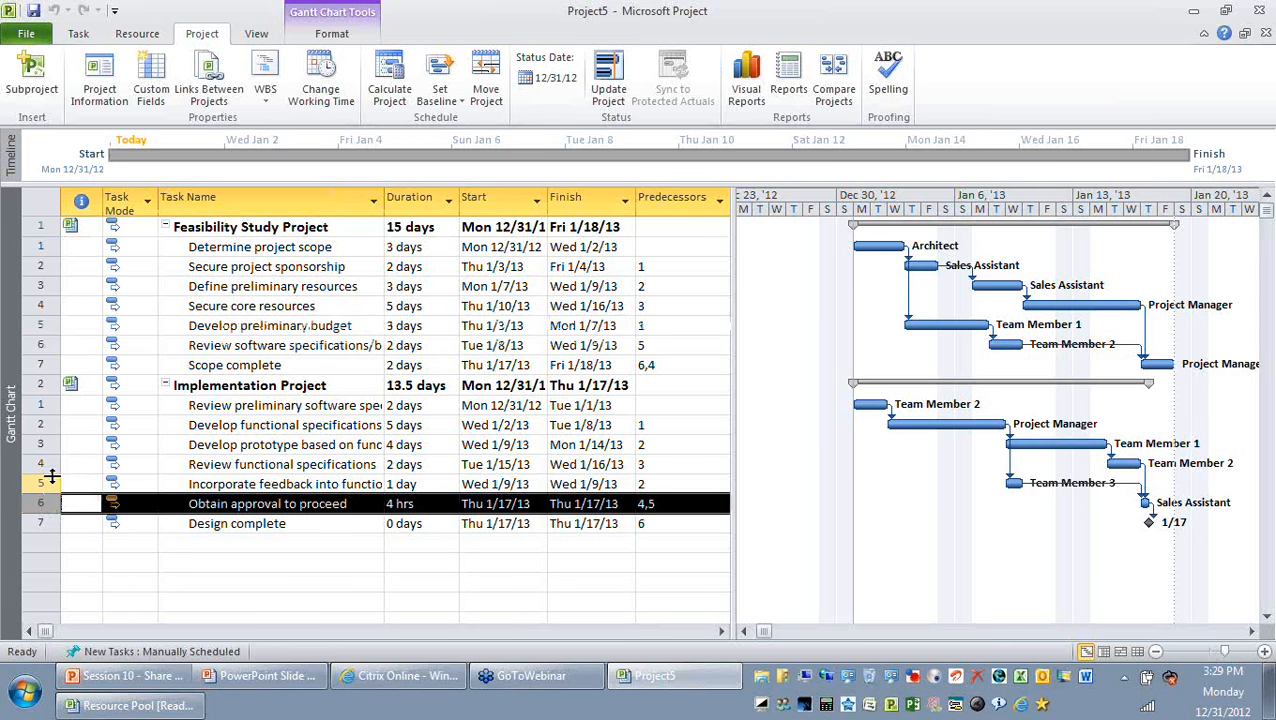
click(48, 326)
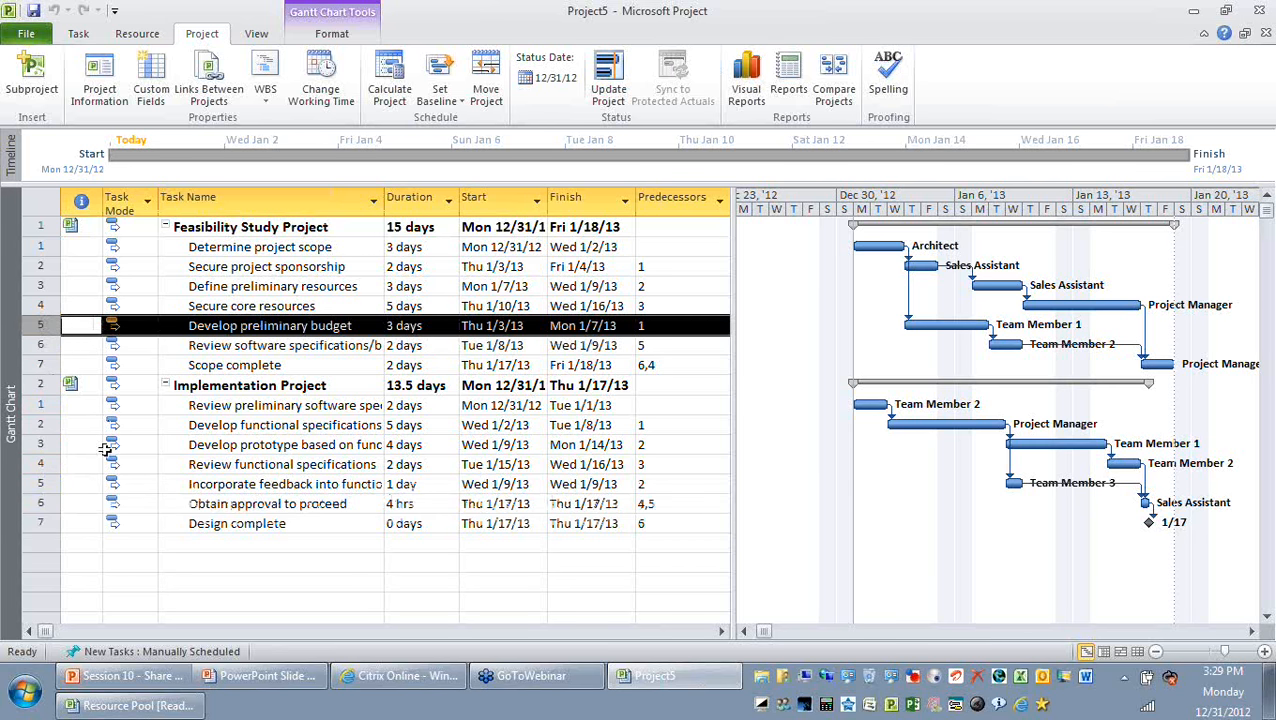
click(48, 504)
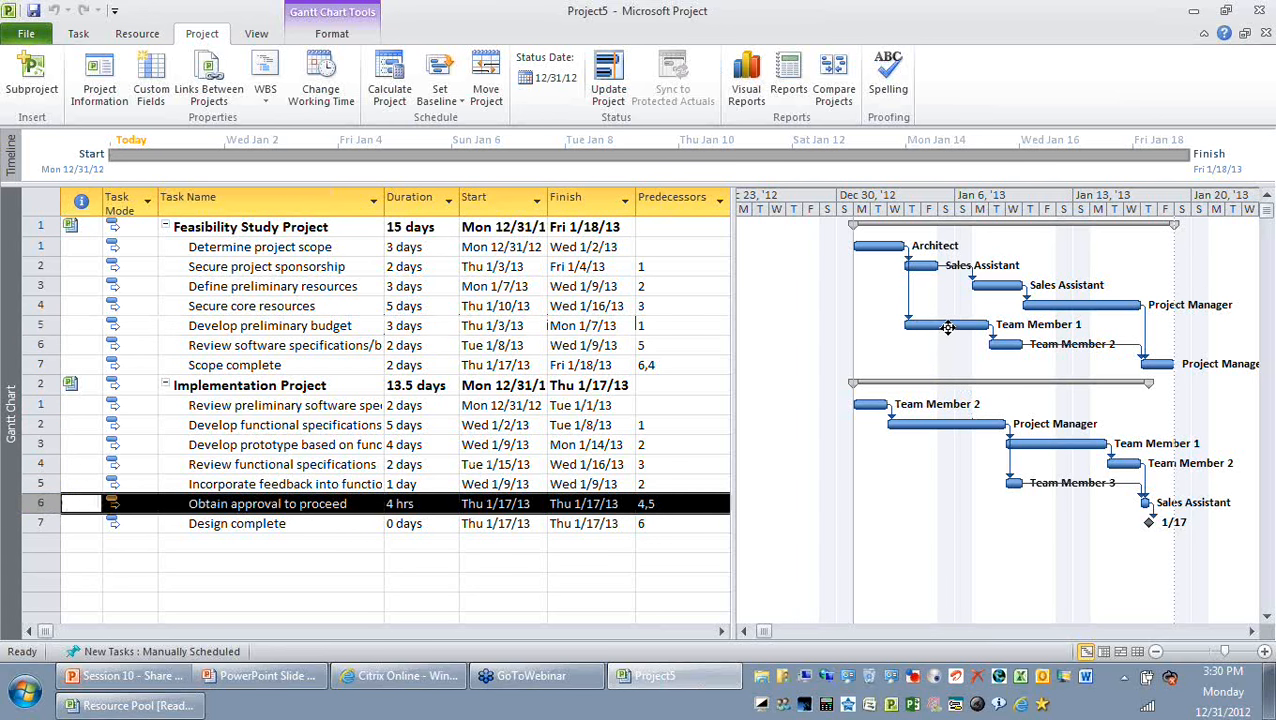
click(44, 327)
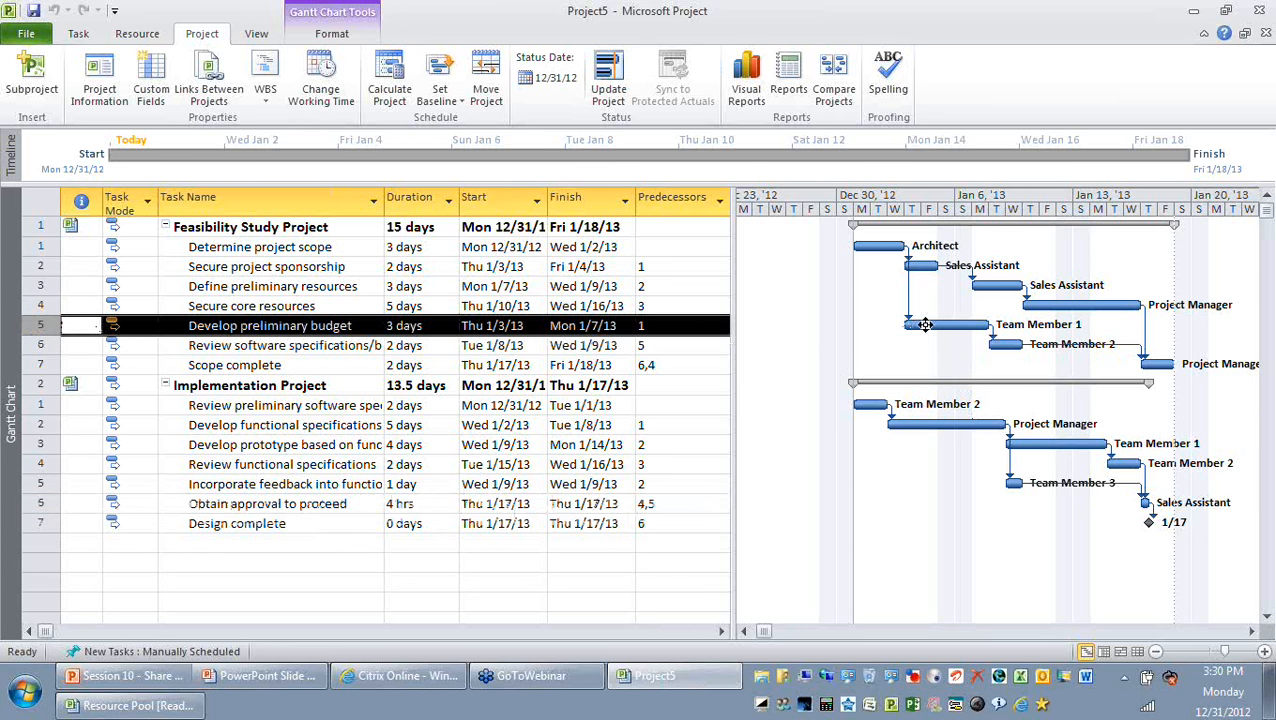
drag(936, 322, 960, 364)
drag(971, 377, 1145, 505)
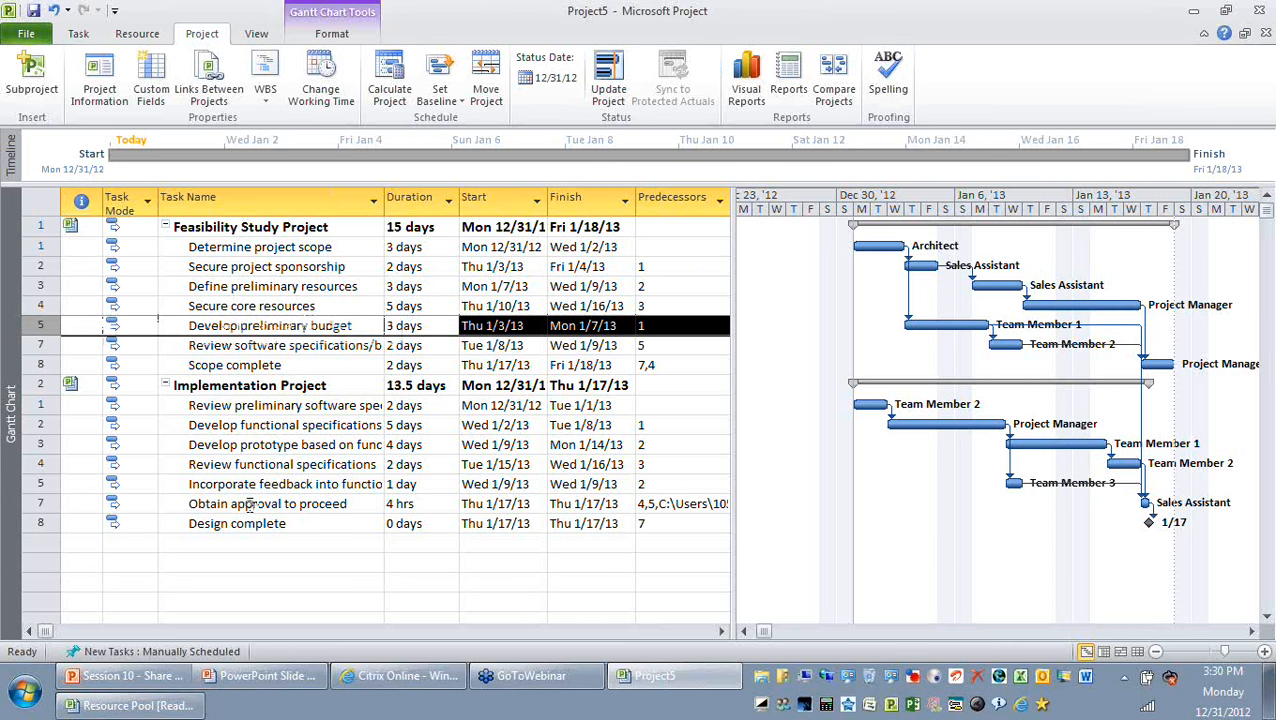
Review the predecessors of Obtain approval to proceed, including the file path of the cross-project link to Develop preliminary budget.
click(249, 507)
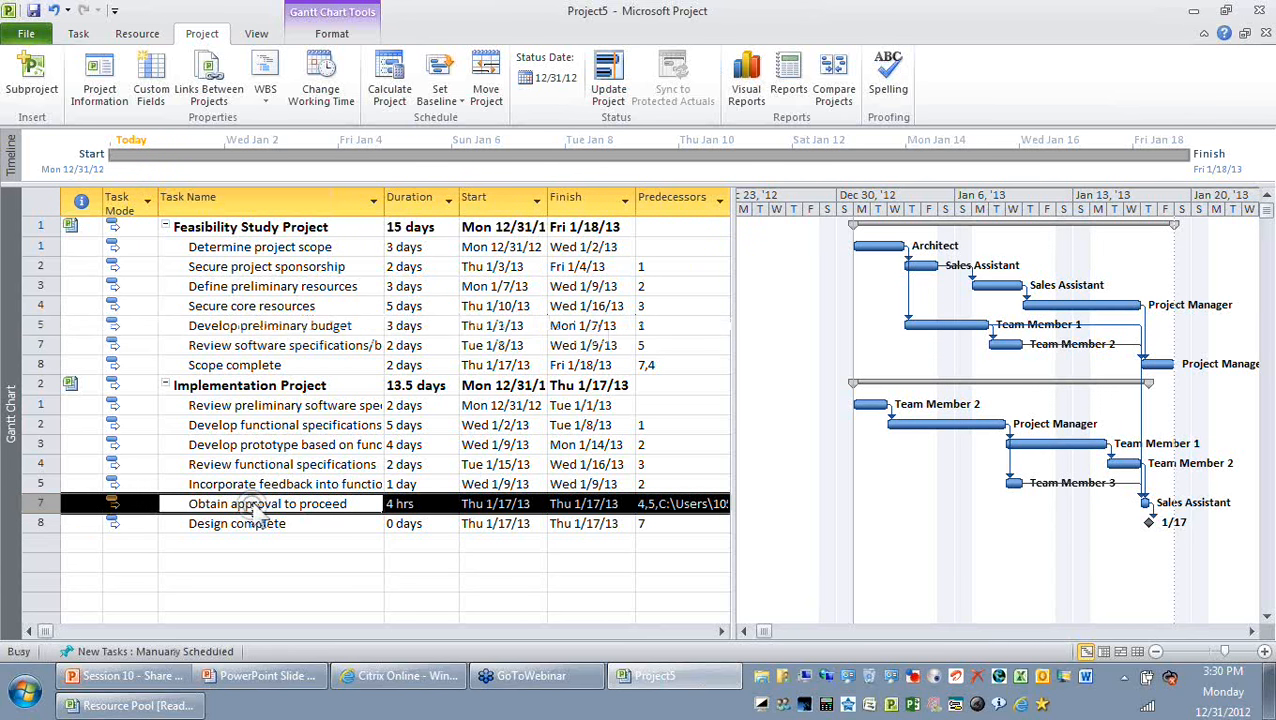
double_click(256, 512)
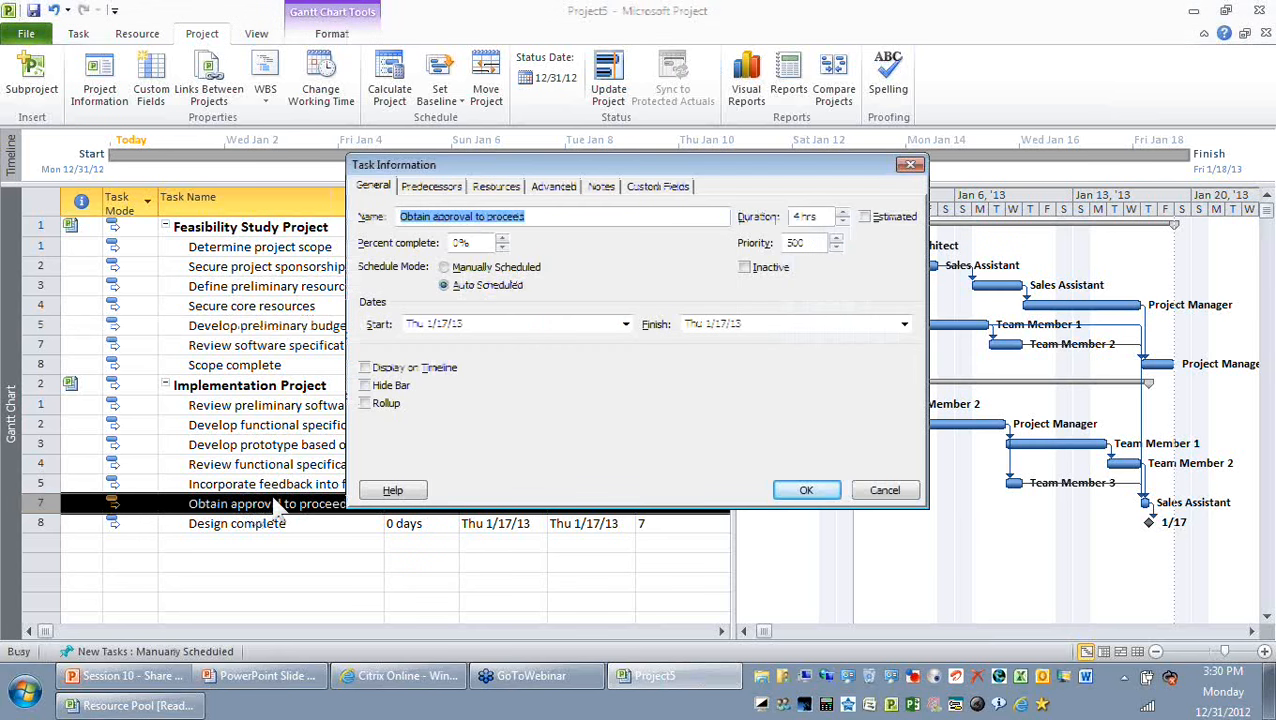
click(448, 187)
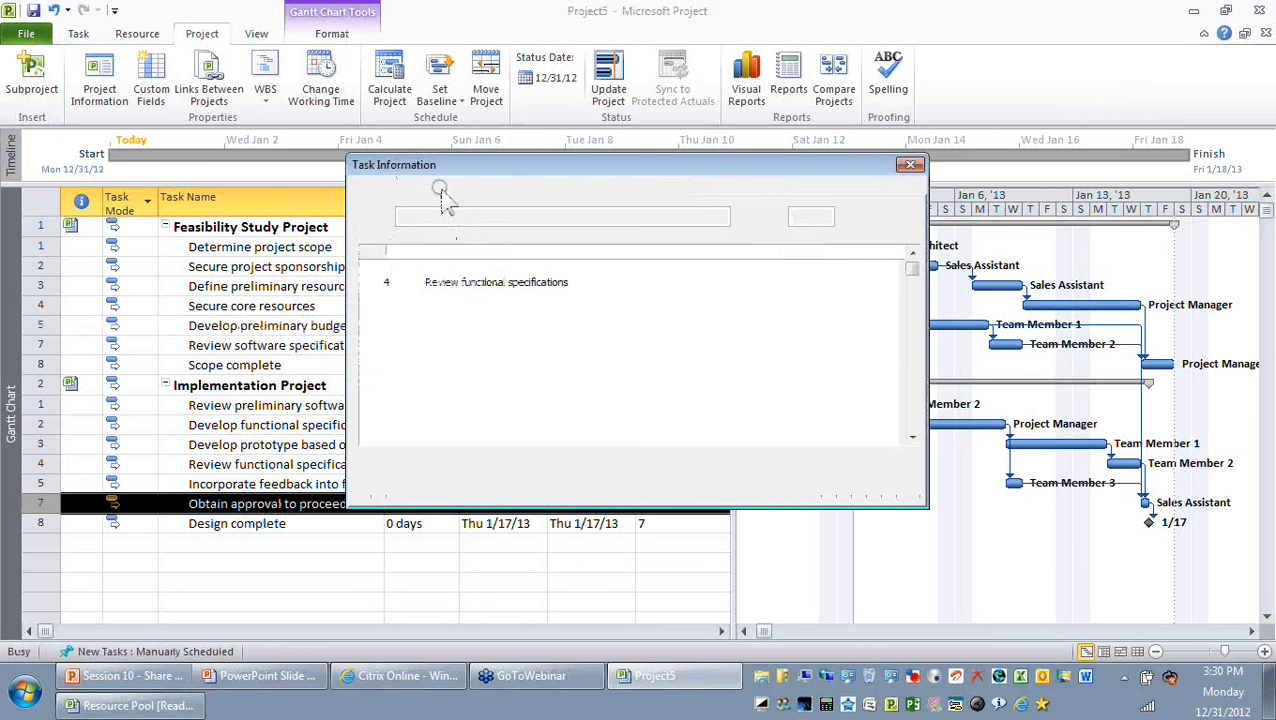
click(470, 284)
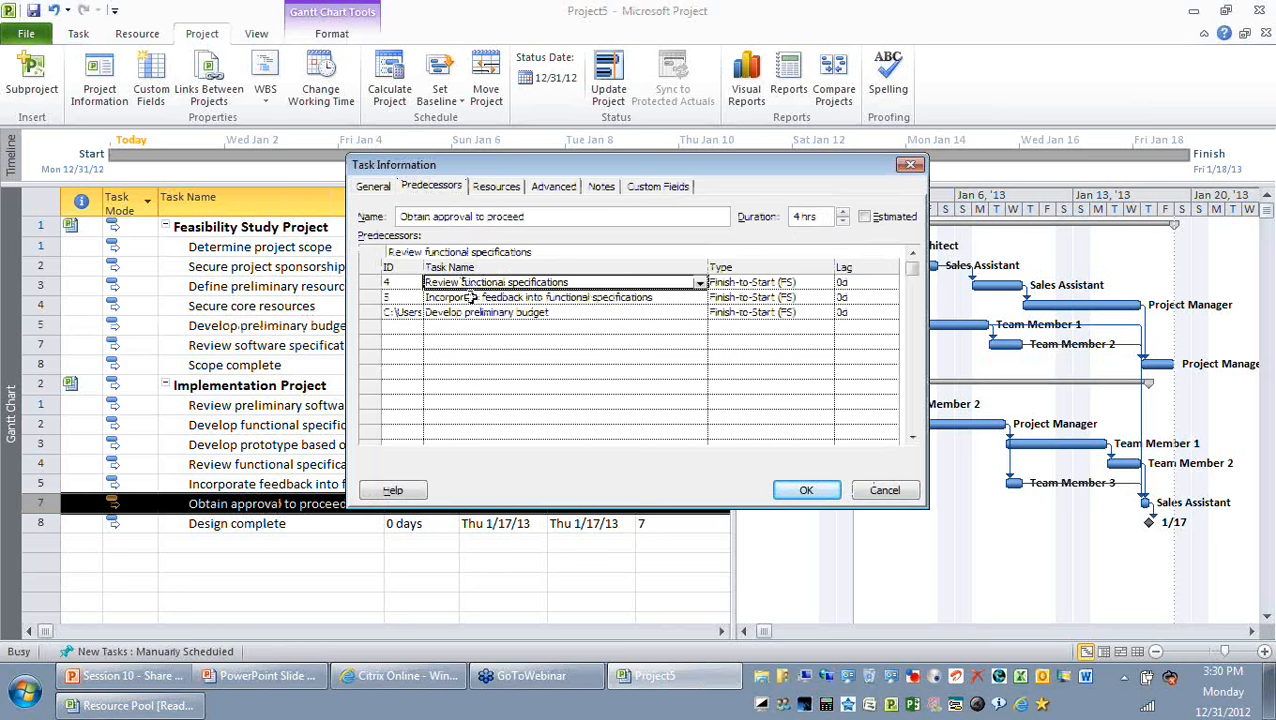
click(470, 298)
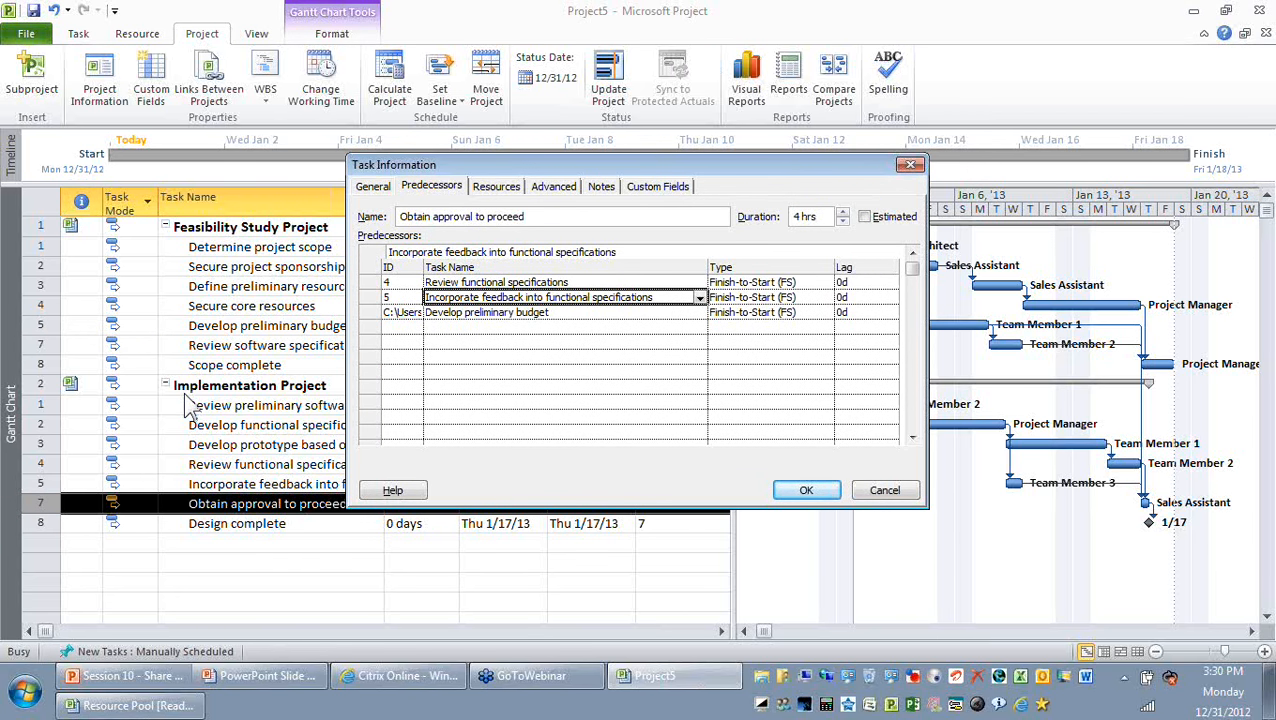
click(490, 313)
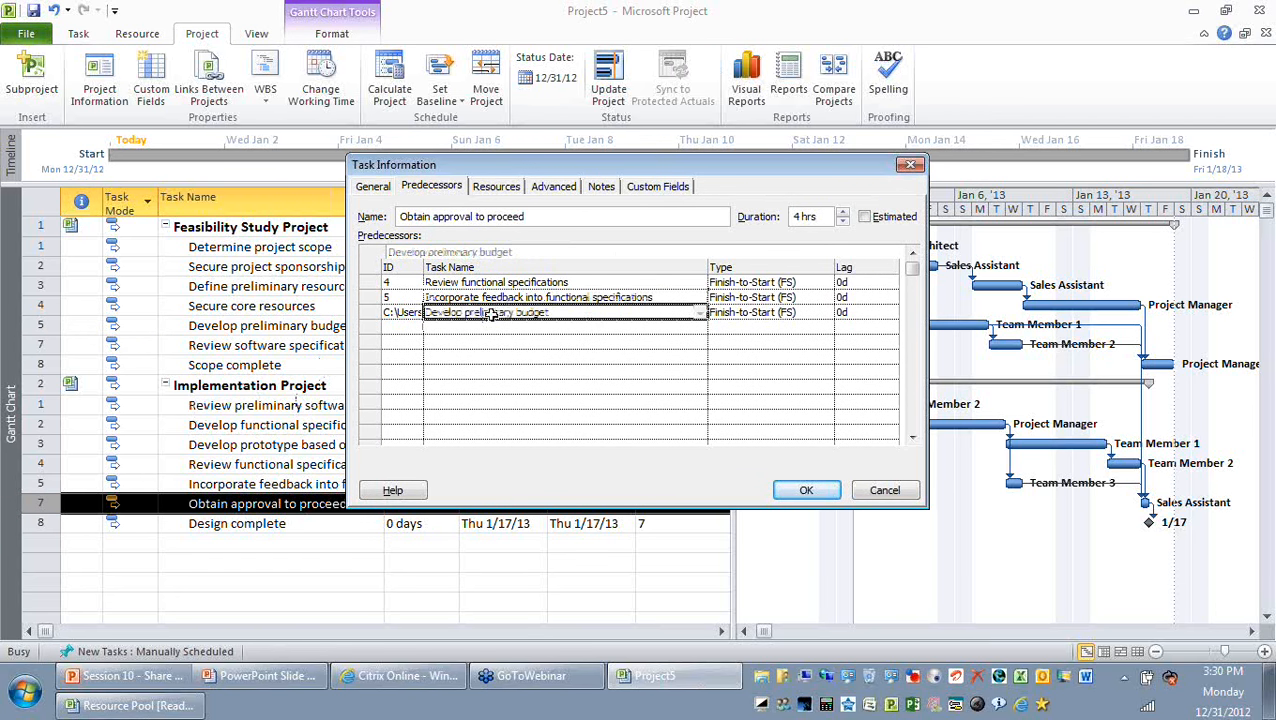
click(403, 312)
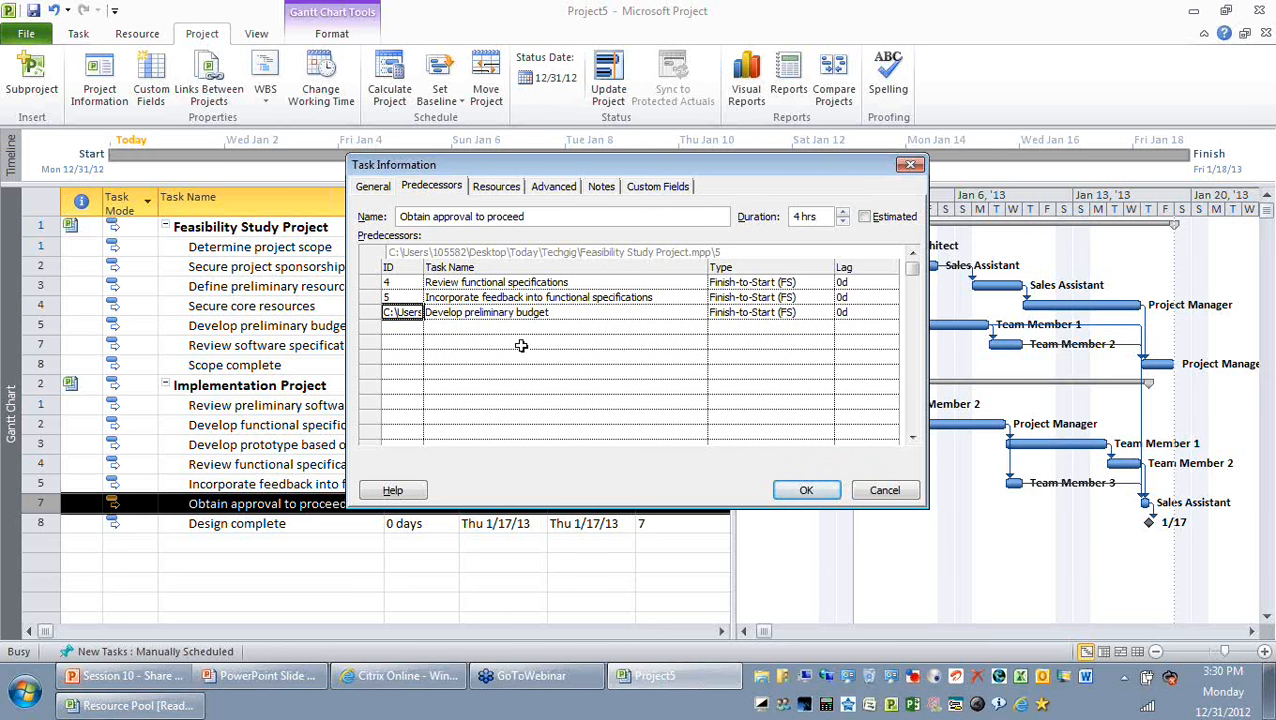
click(811, 493)
click(345, 566)
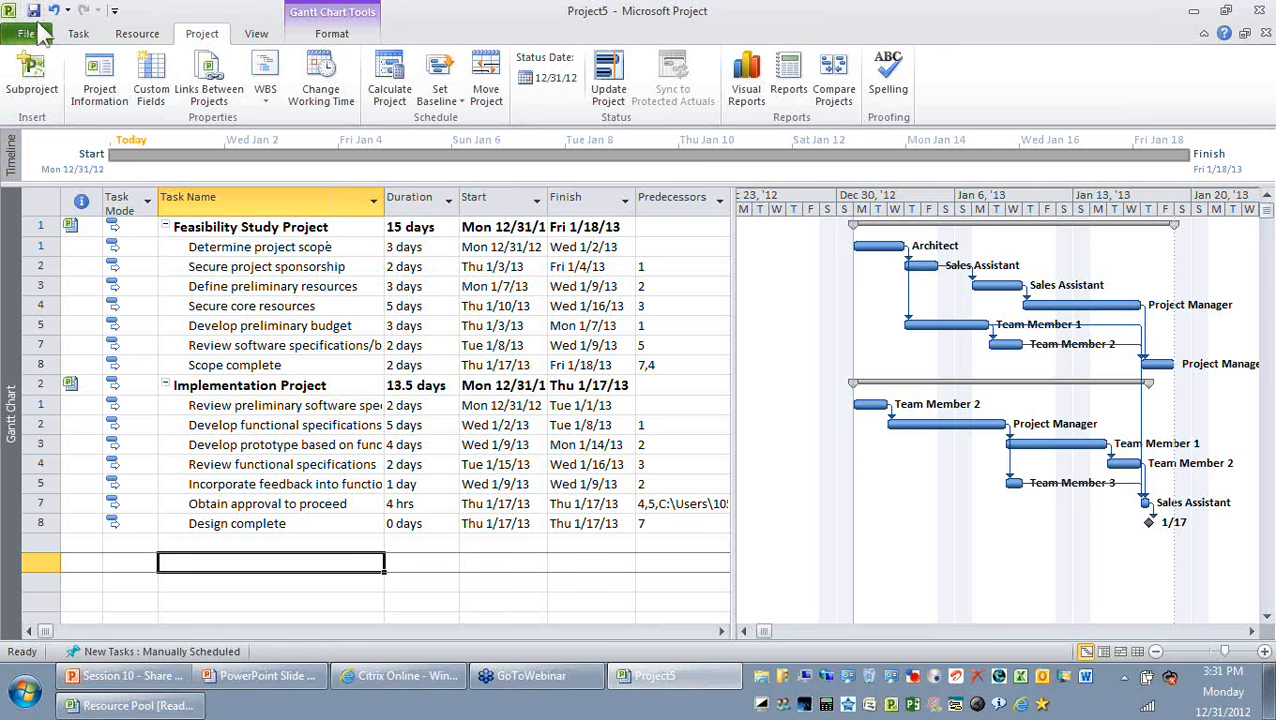
Save the master project as Study Program in the Techgig folder.
click(35, 12)
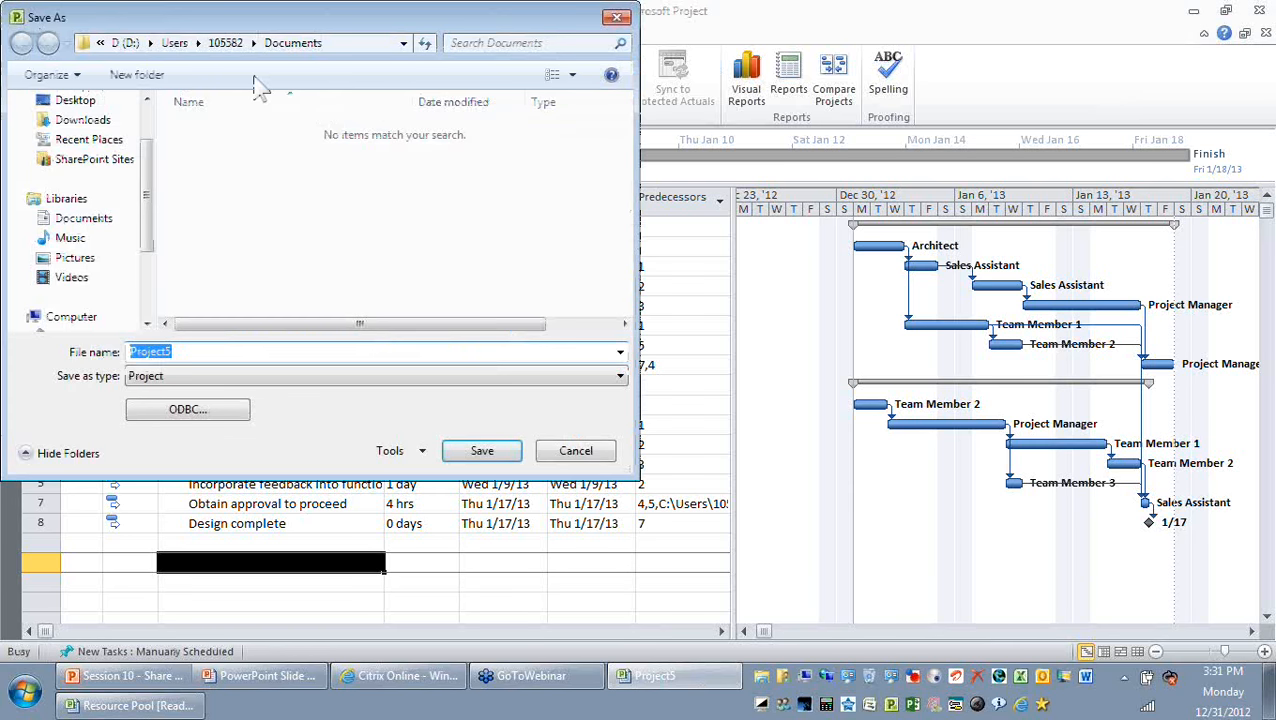
click(114, 222)
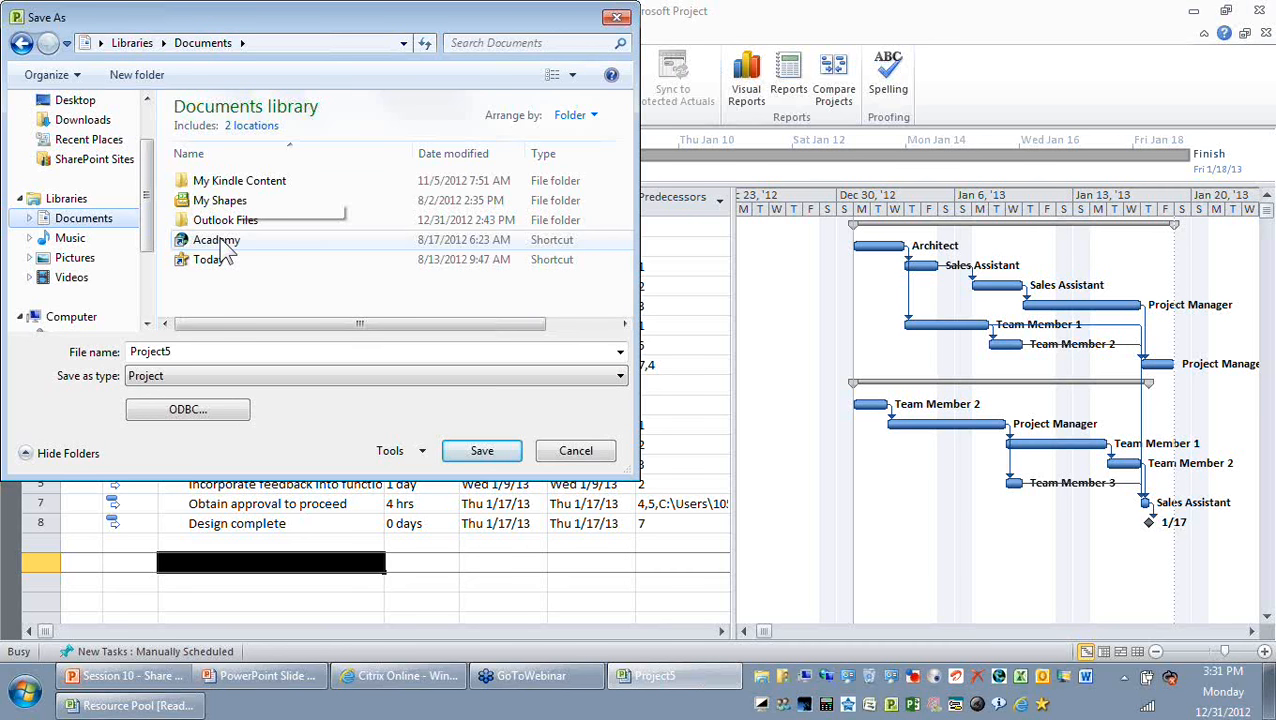
double_click(220, 241)
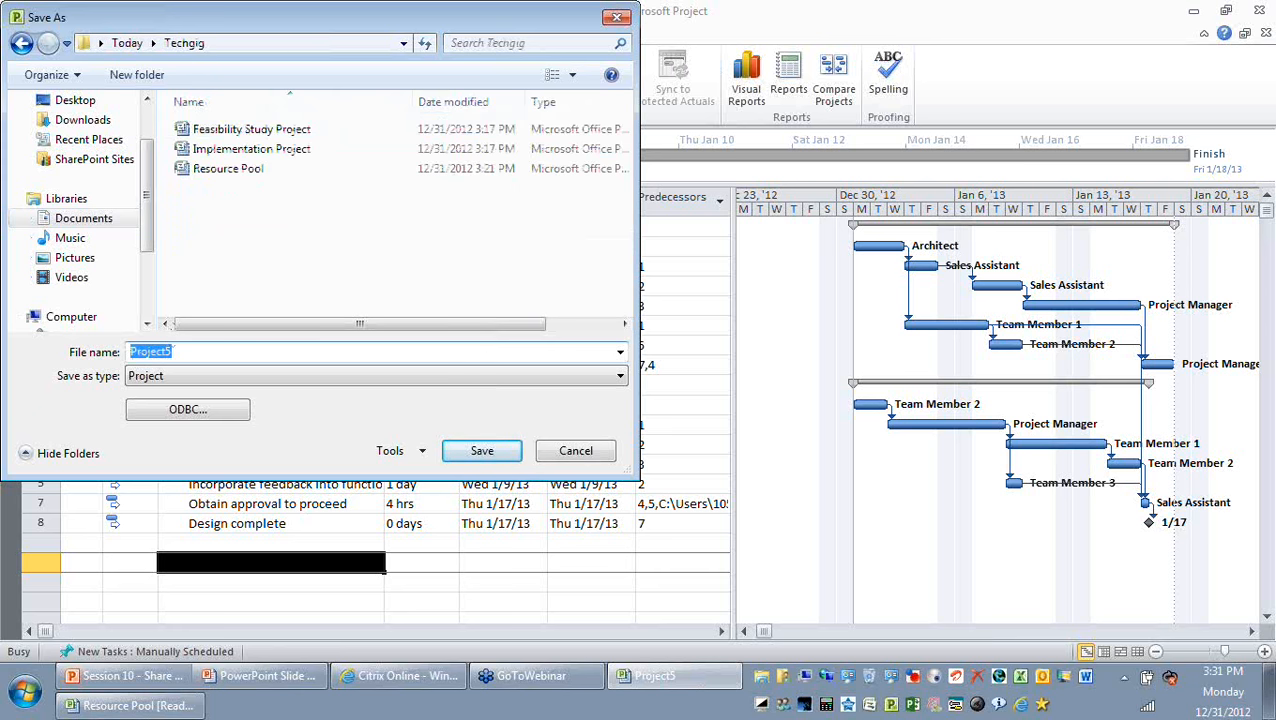
text(Study Program)
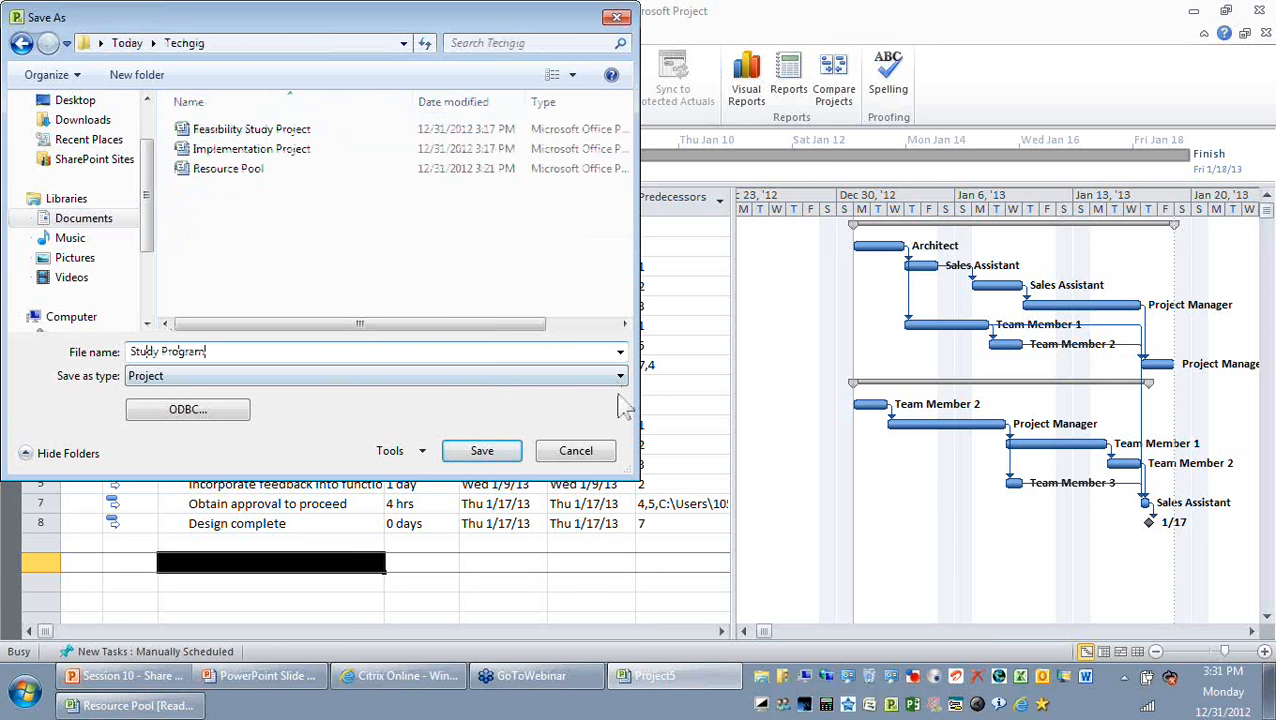
click(495, 456)
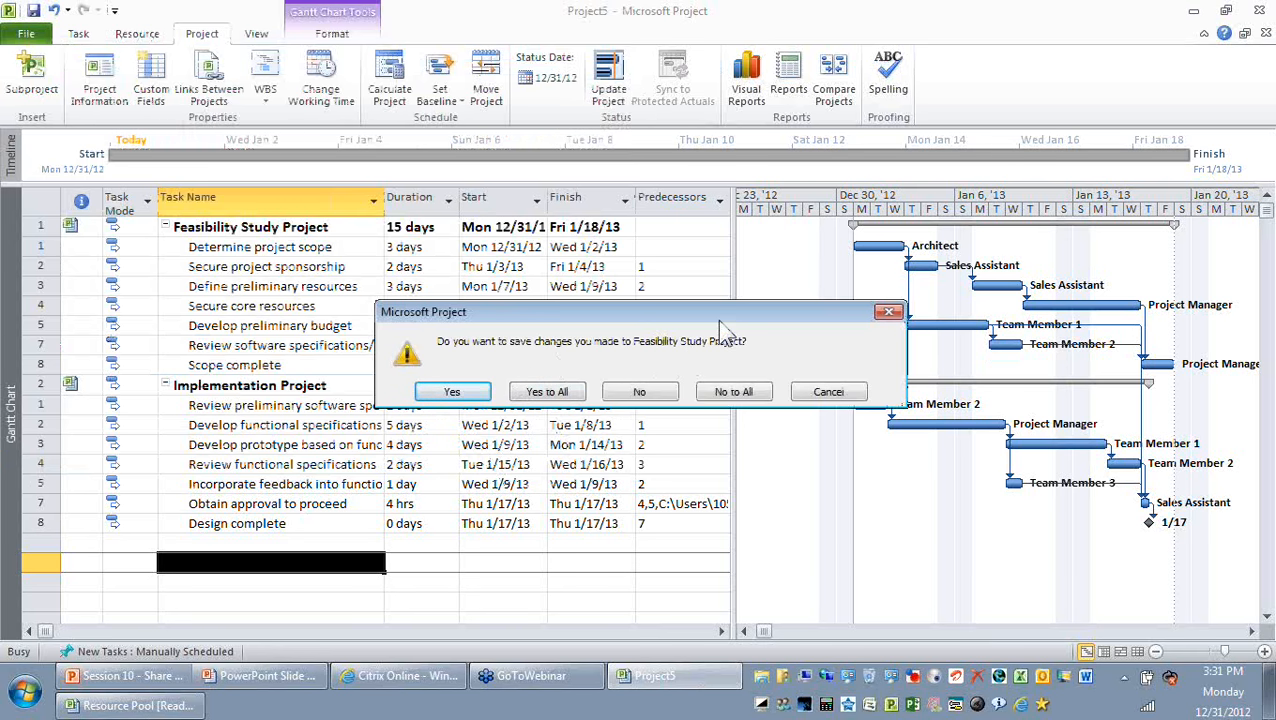
Save the changes to Feasibility Study Project and Implementation Project and update the shared resource pool.
drag(719, 321, 611, 348)
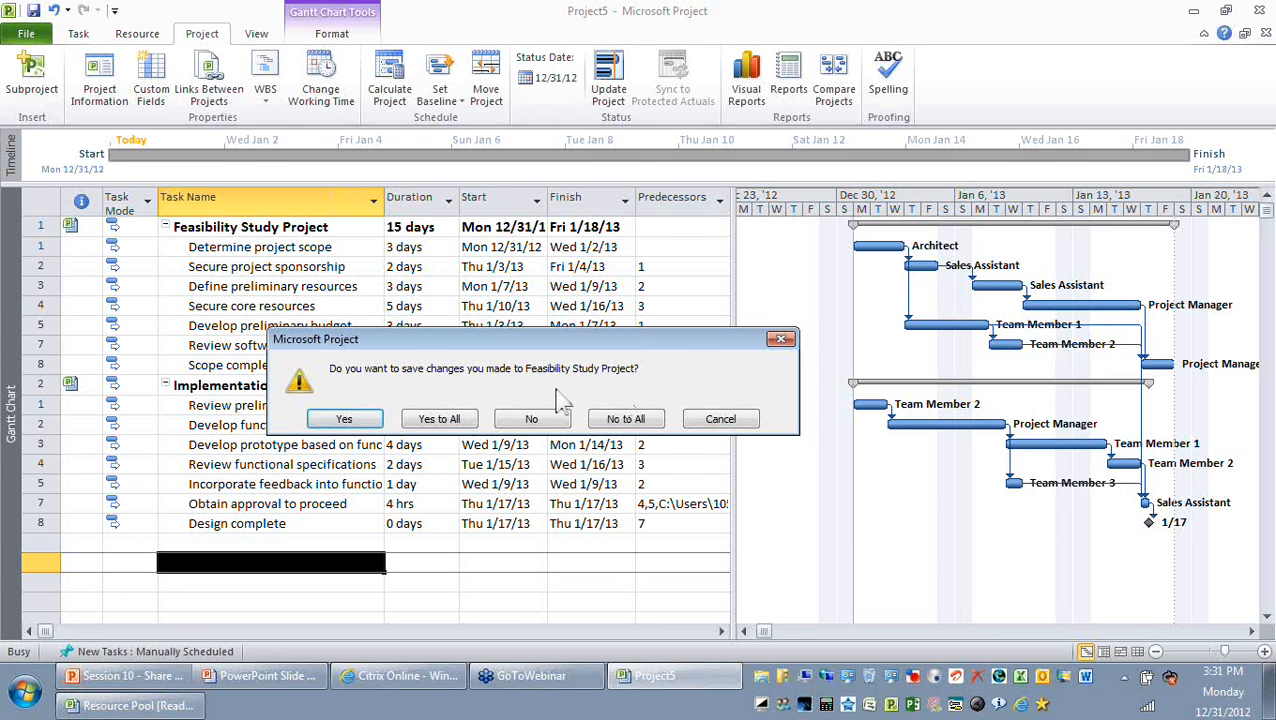
click(345, 420)
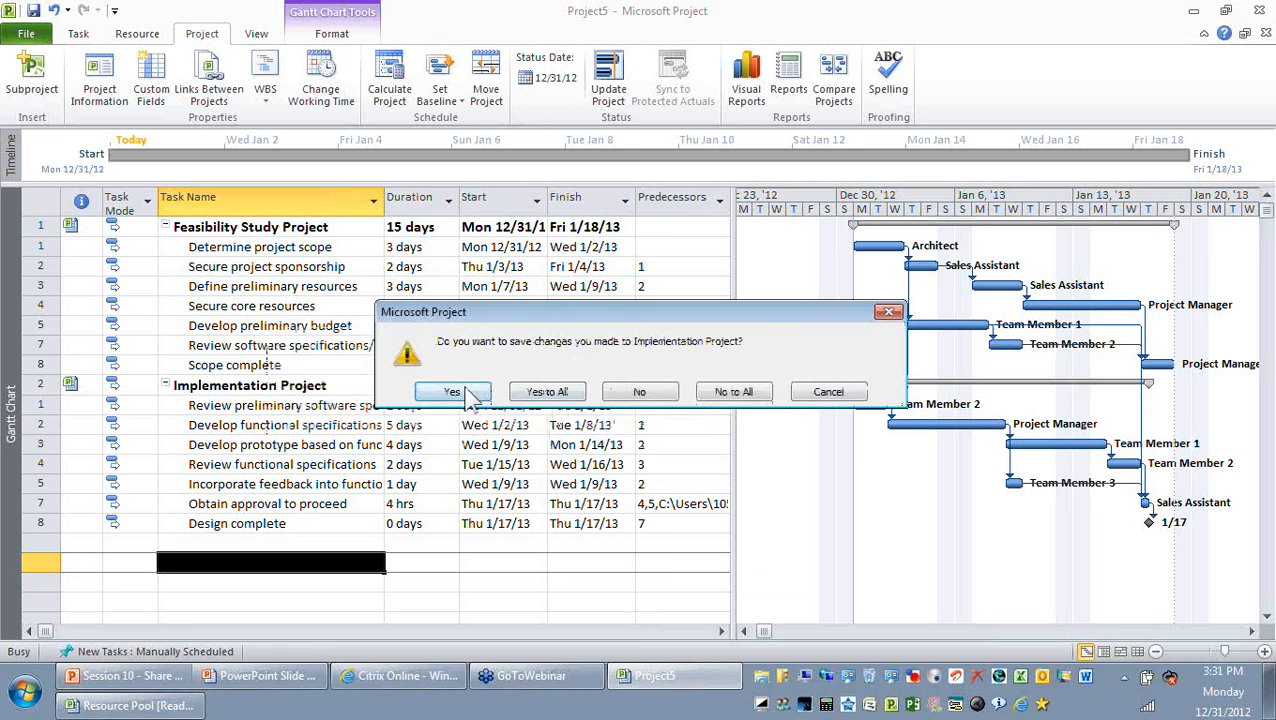
click(468, 390)
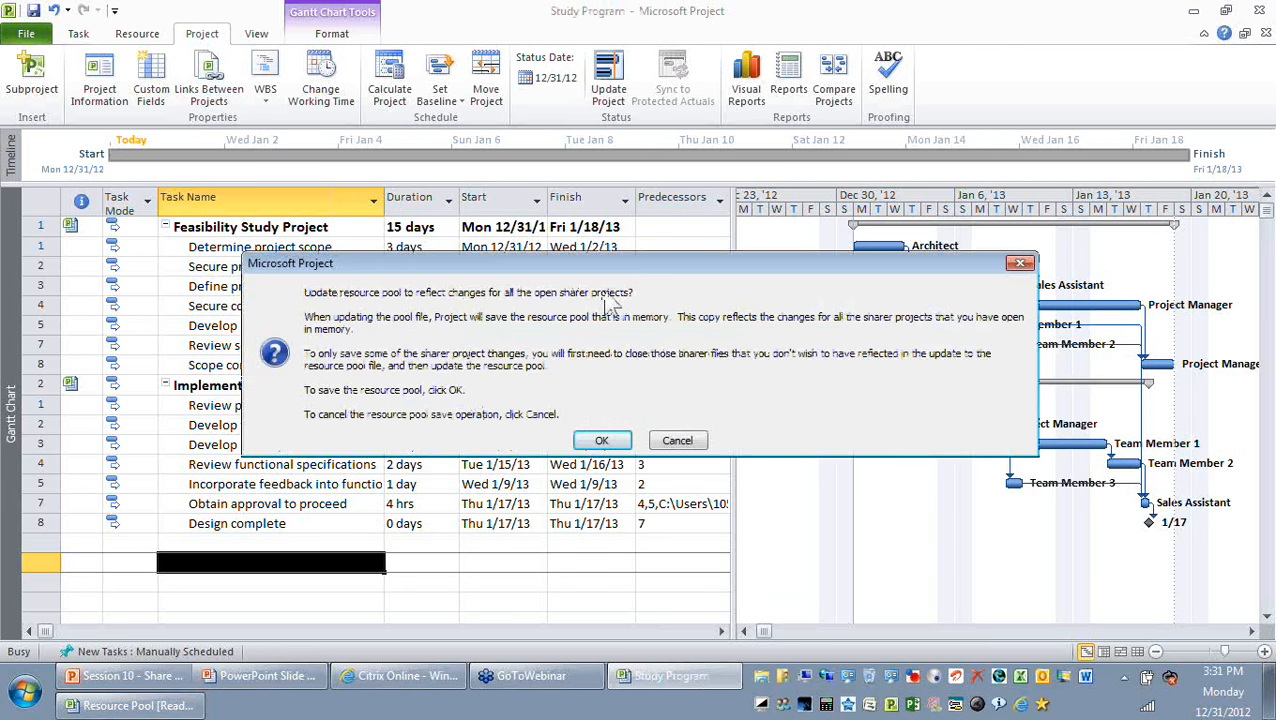
click(602, 440)
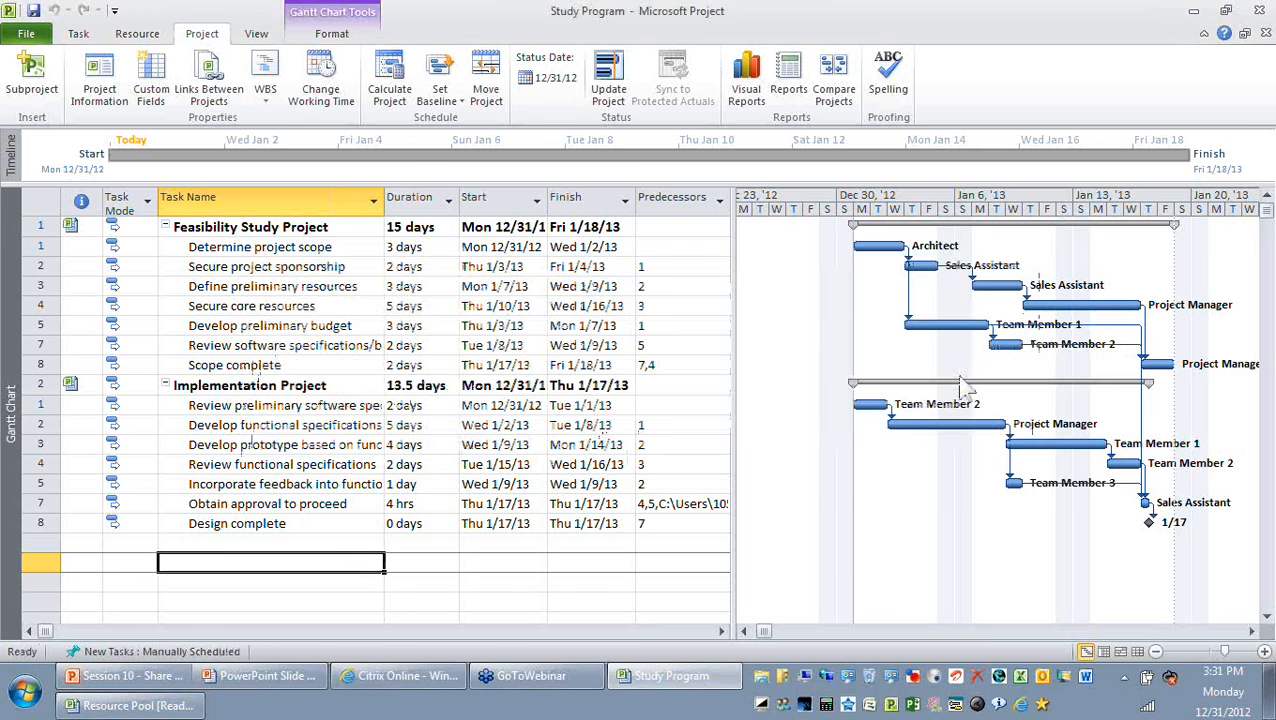
Close the Study Program master project, saving all changed files and updating the resource pool.
click(292, 249)
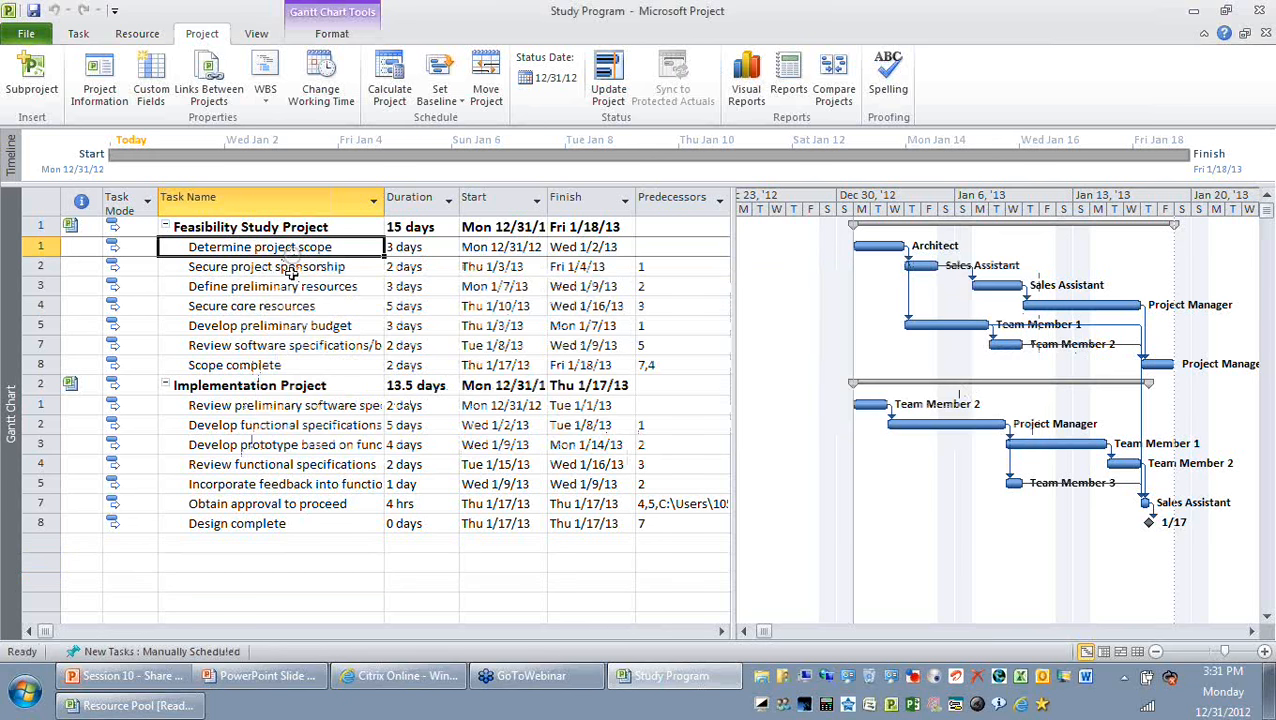
click(292, 442)
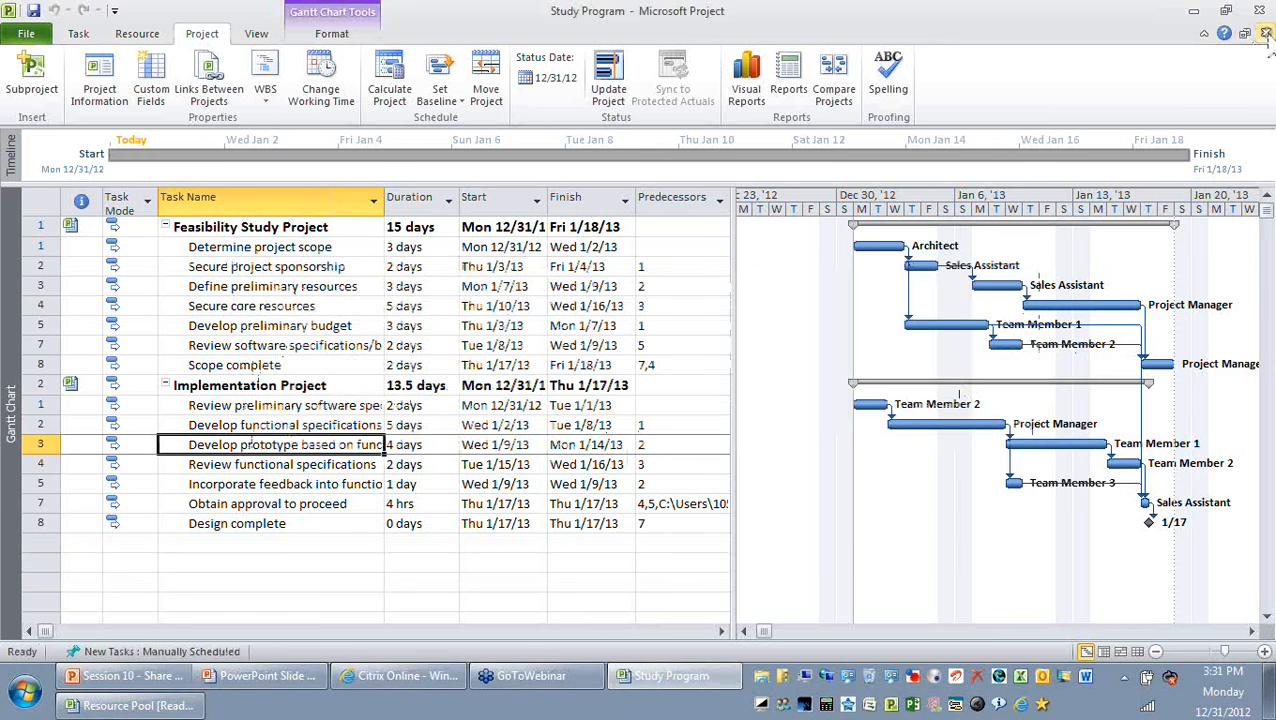
click(1266, 33)
click(547, 391)
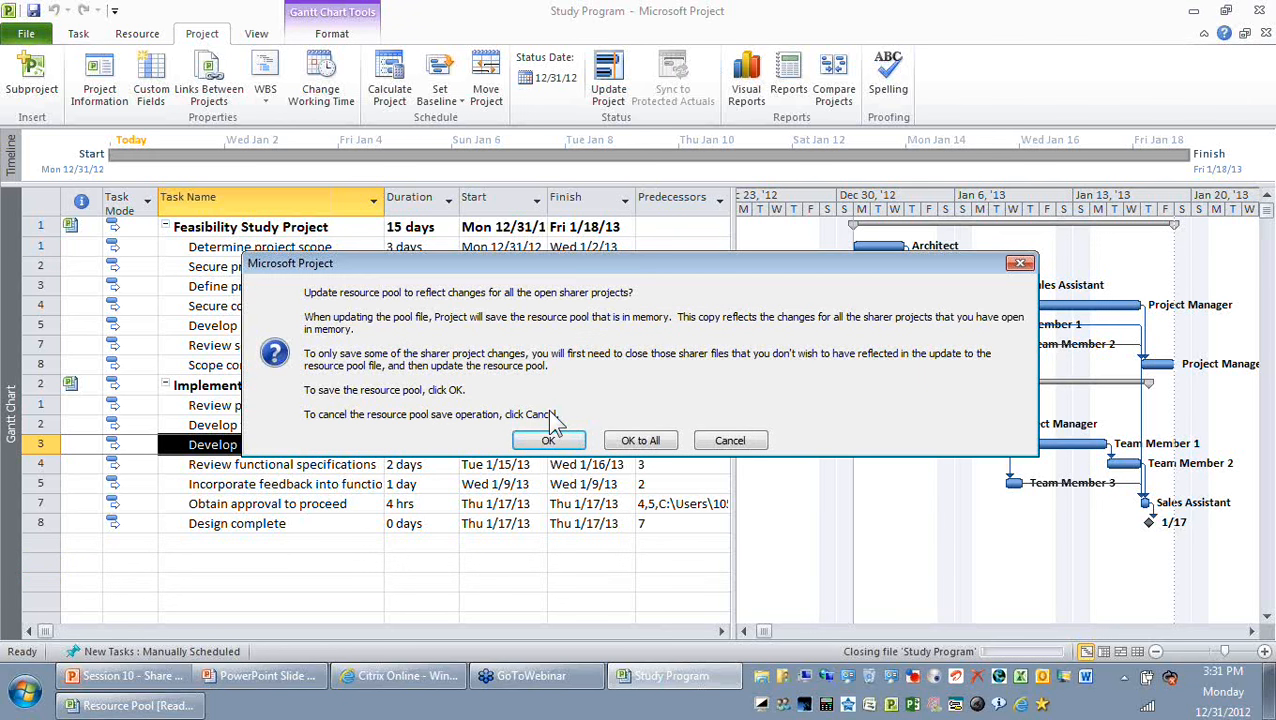
click(570, 443)
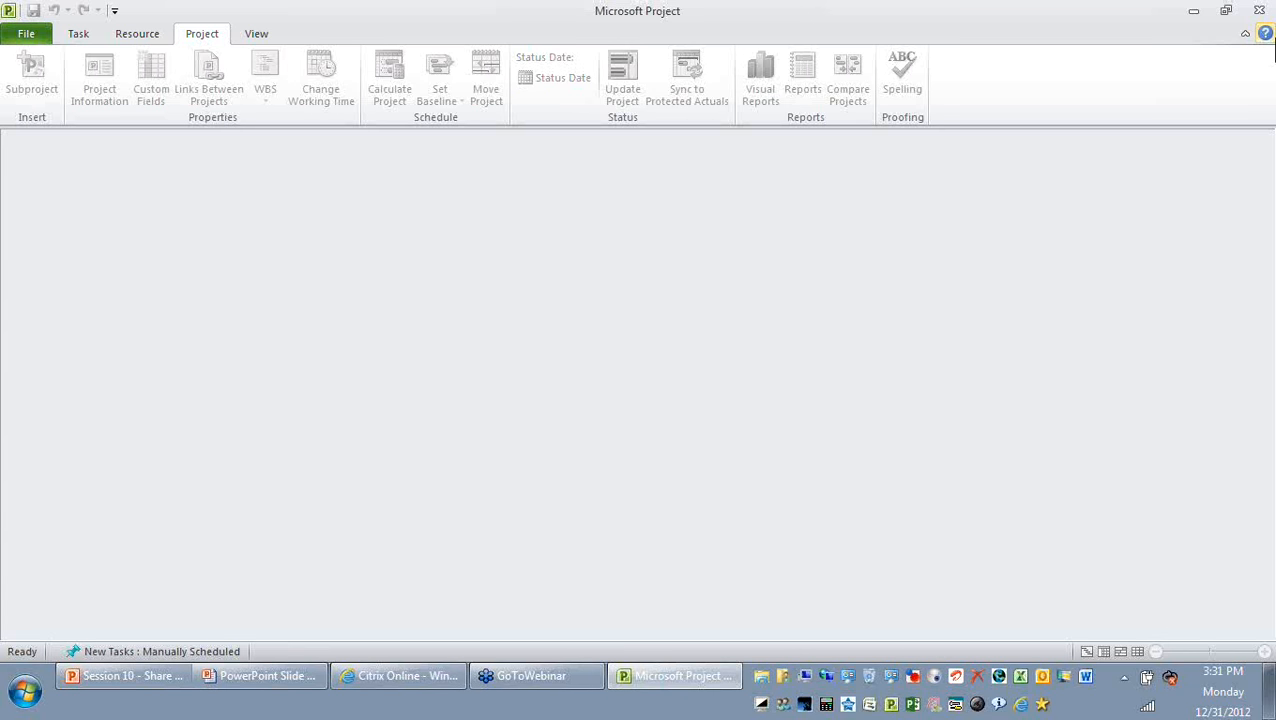
Reopen the recent project Study Program.mpp together with its resource pool to see assignments across all sharer files.
click(30, 34)
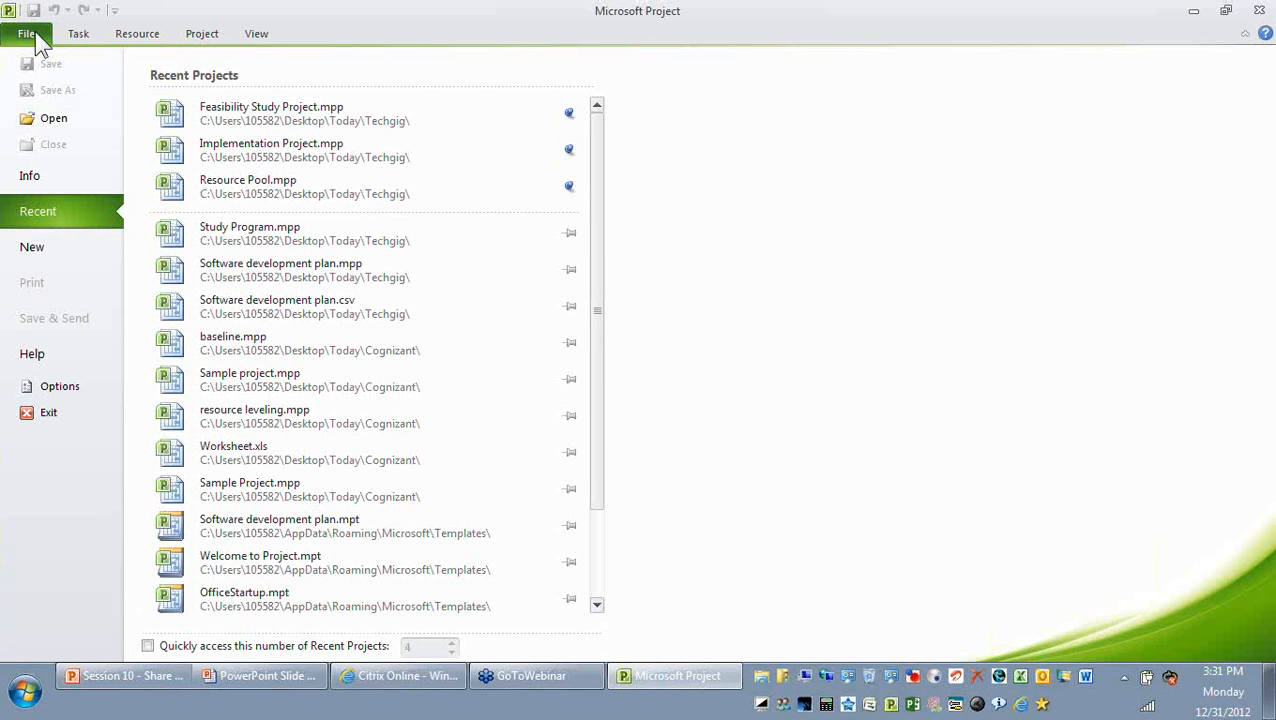
click(270, 238)
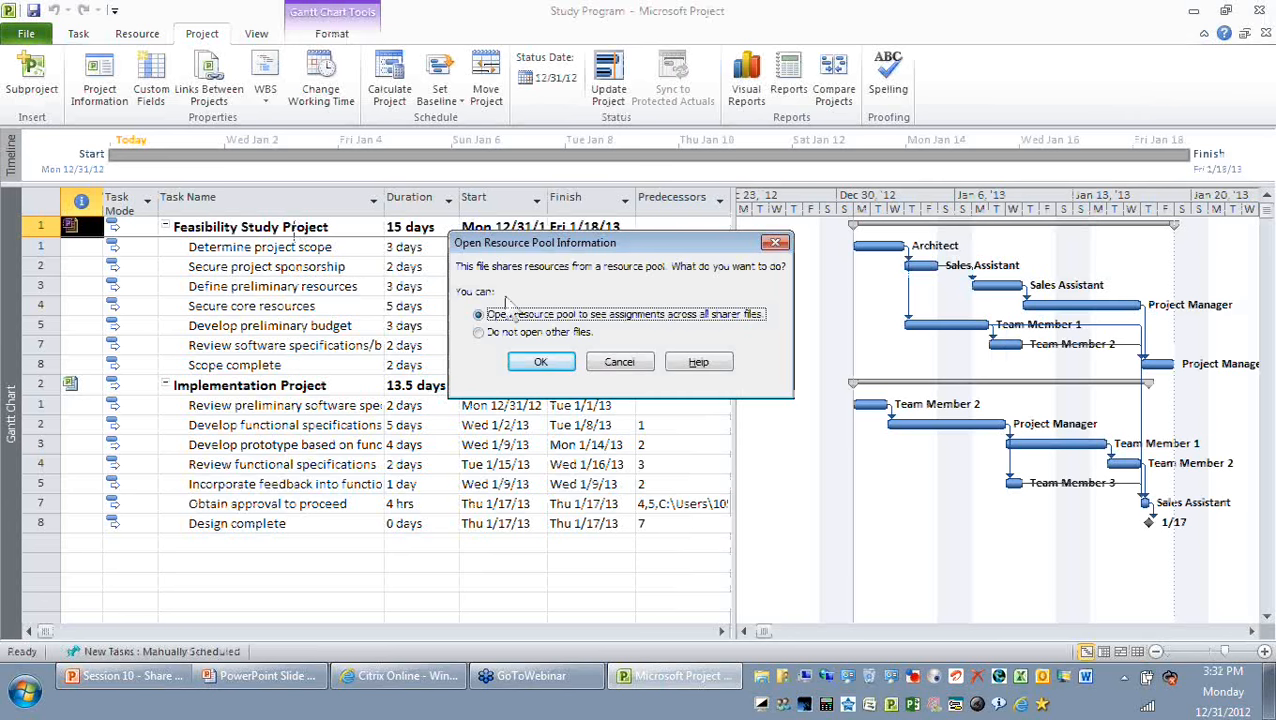
click(543, 362)
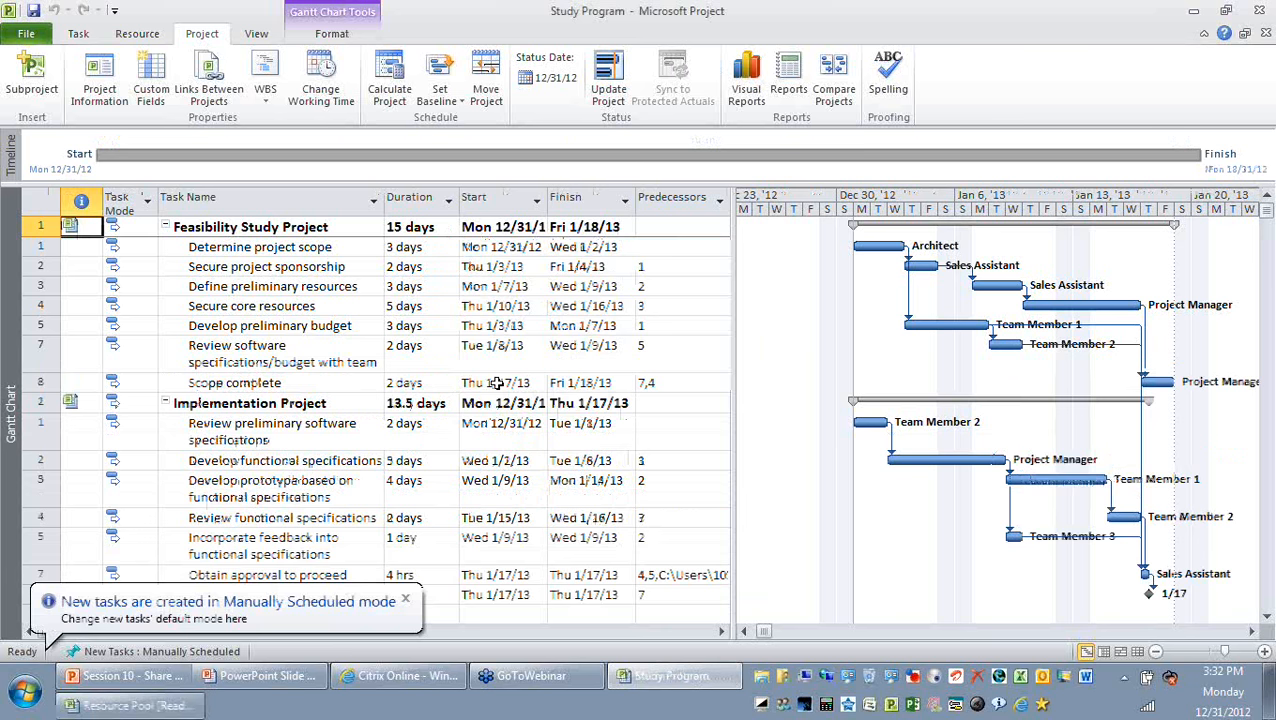
Set the duration of Determine project scope in Feasibility Study Project to 5 days.
click(268, 247)
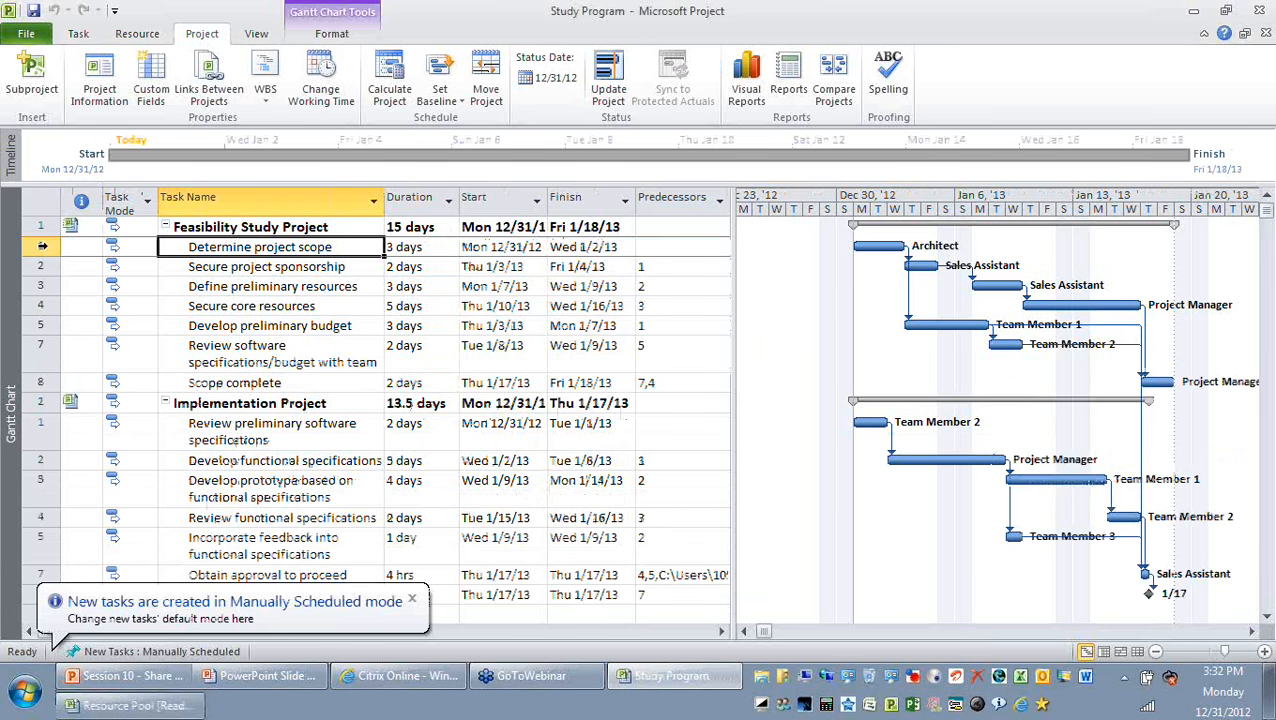
click(440, 247)
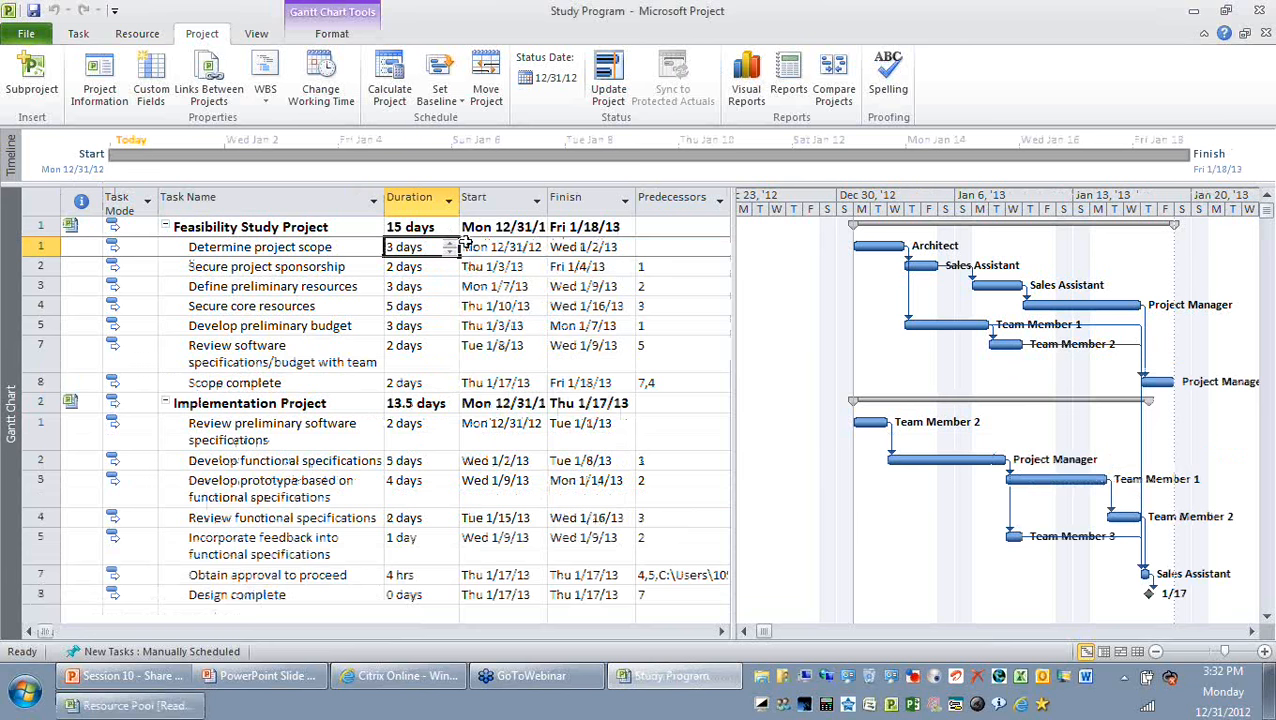
text(5)
key(Return)
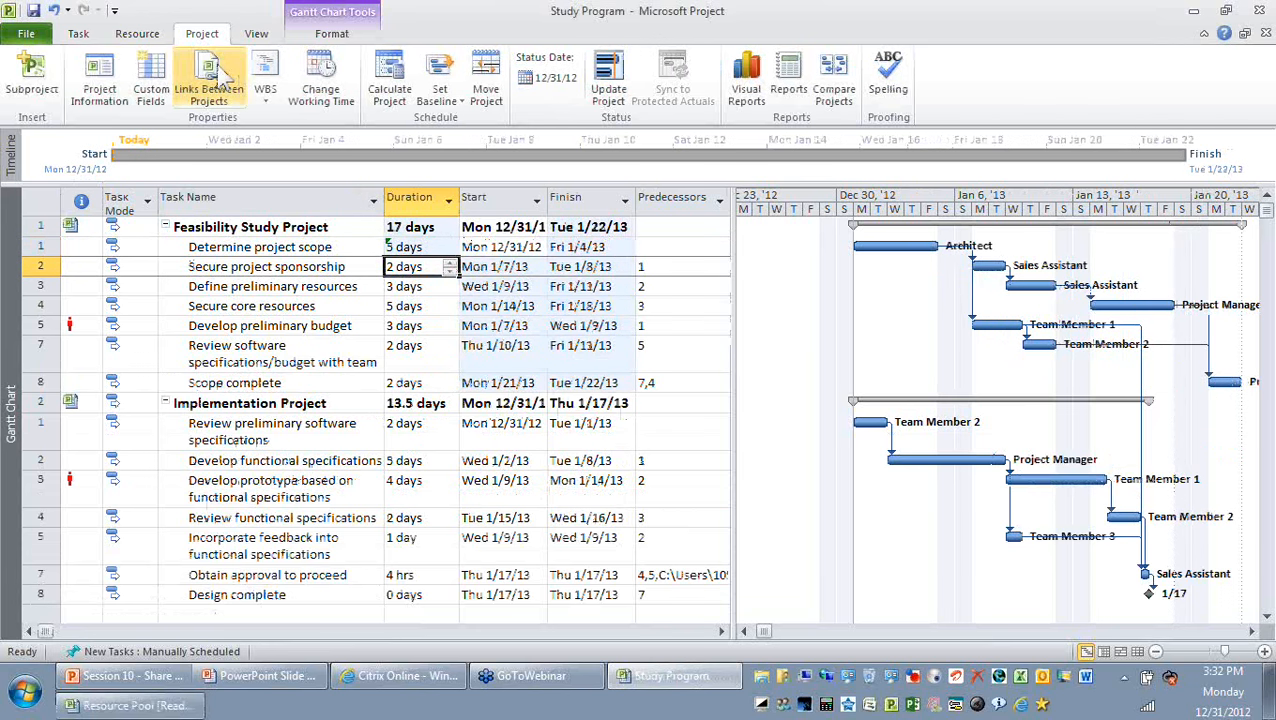
Save Study Program along with both subprojects' changes and update the resource pool with the duration change.
click(34, 12)
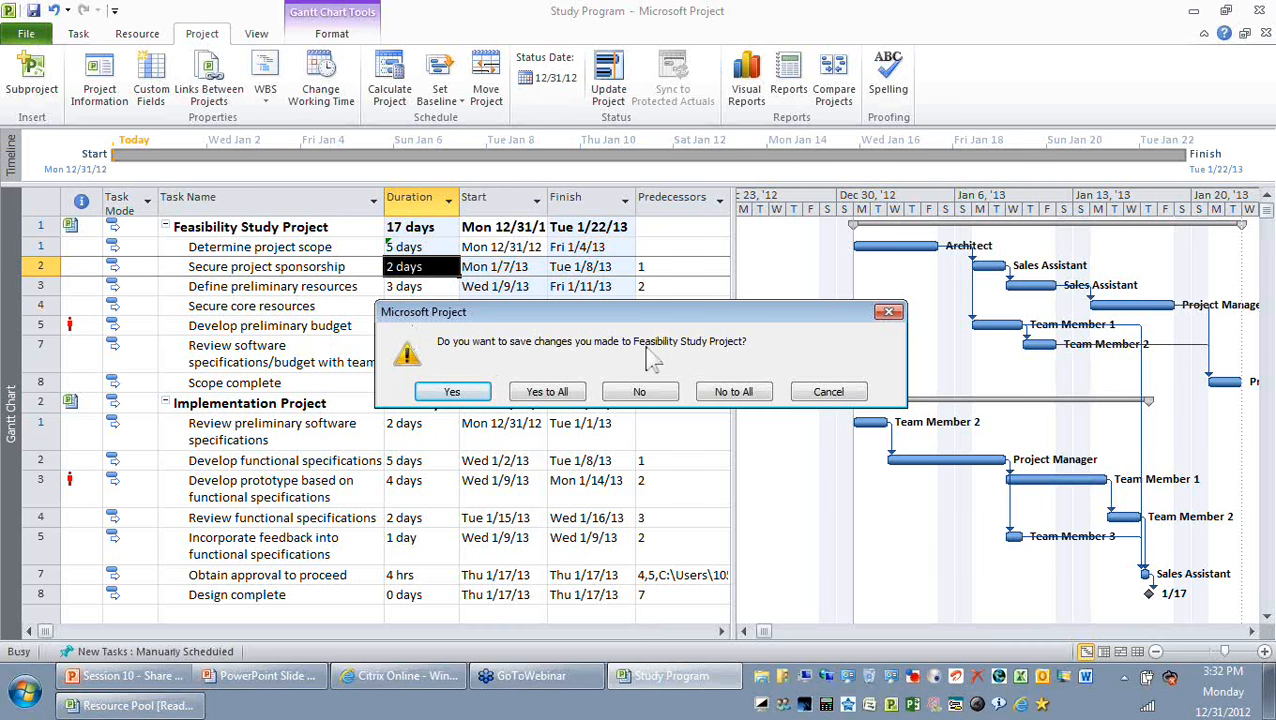
click(484, 398)
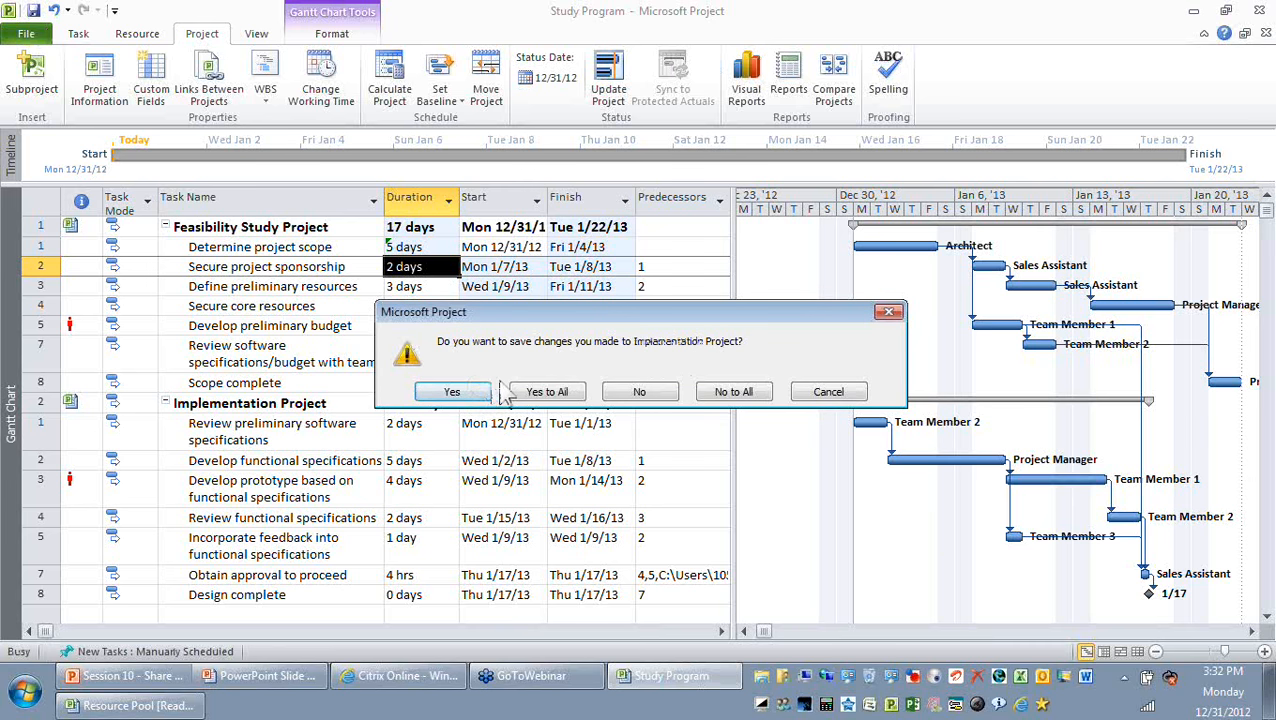
click(466, 390)
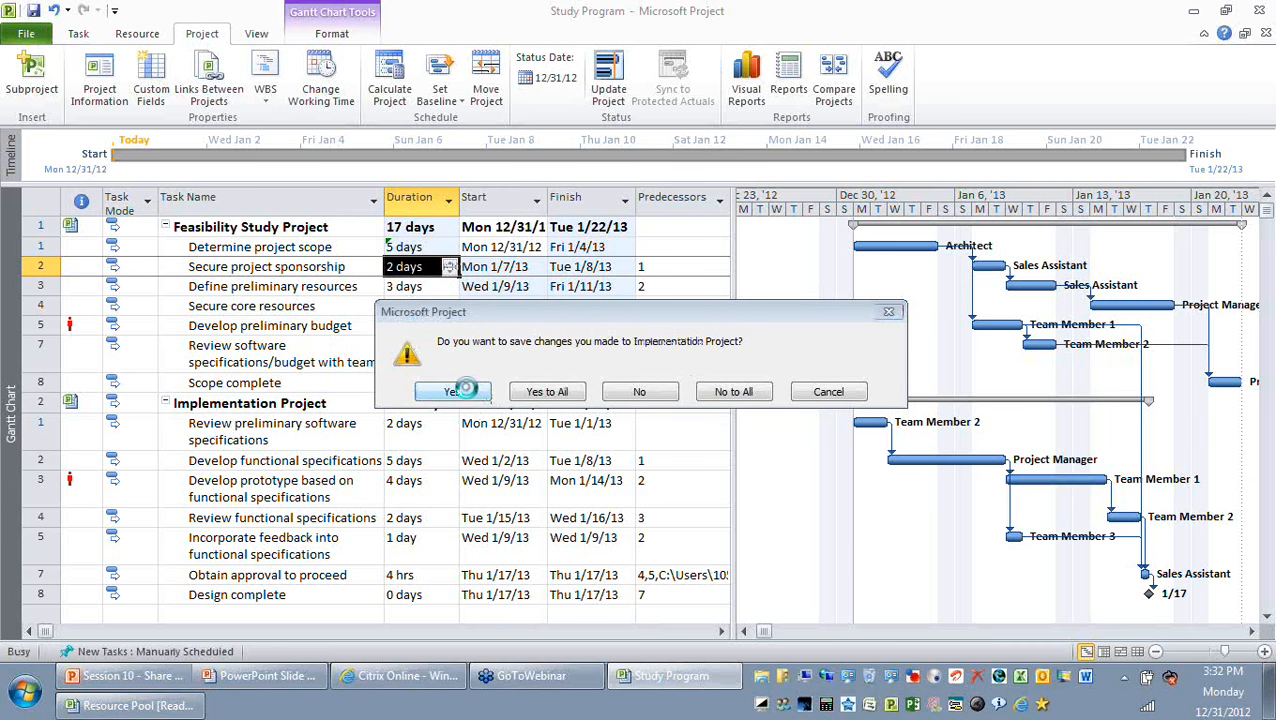
click(585, 440)
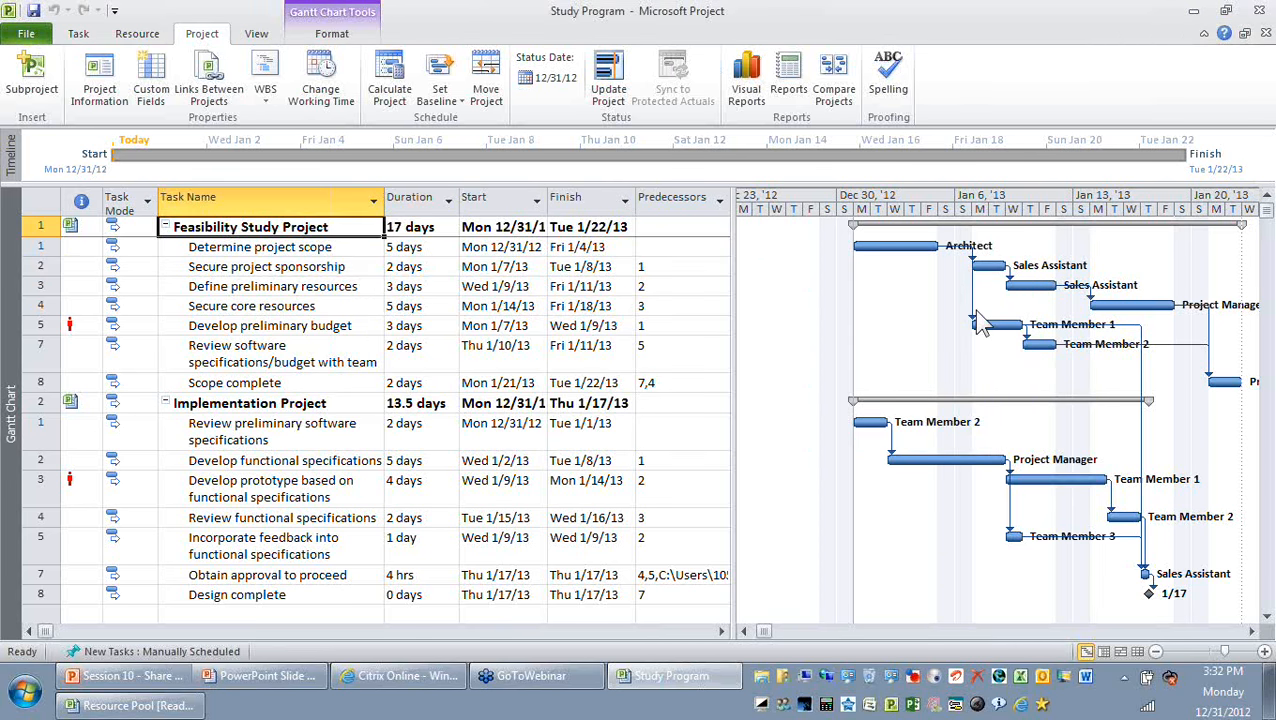
Examine the overallocation indicators on Develop preliminary budget and Develop prototype, and compare the tasks of both subprojects.
click(46, 327)
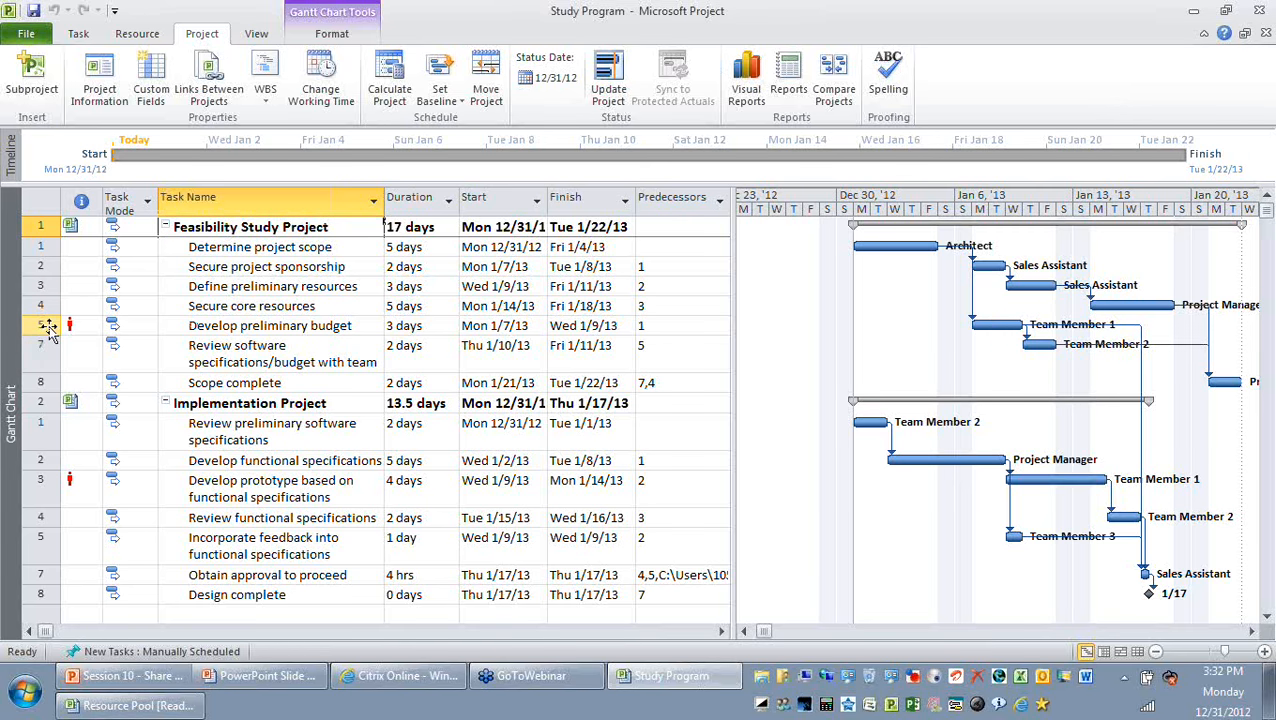
click(48, 327)
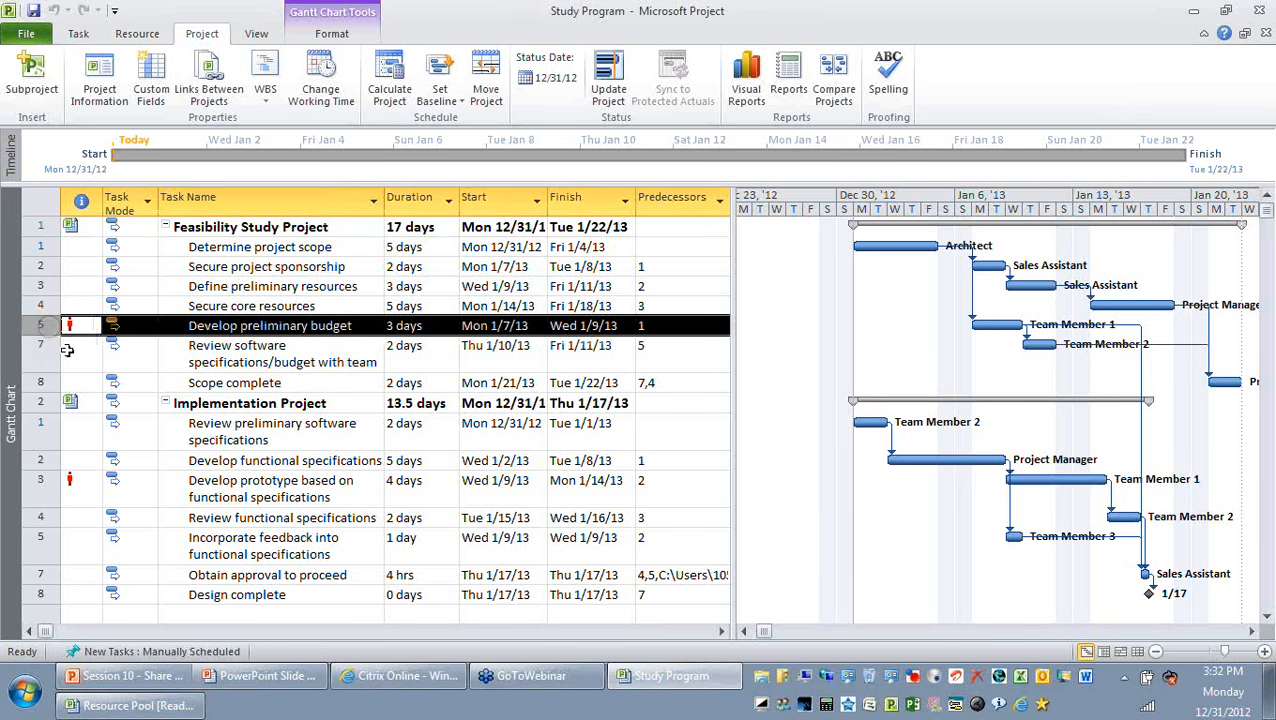
click(48, 487)
click(326, 427)
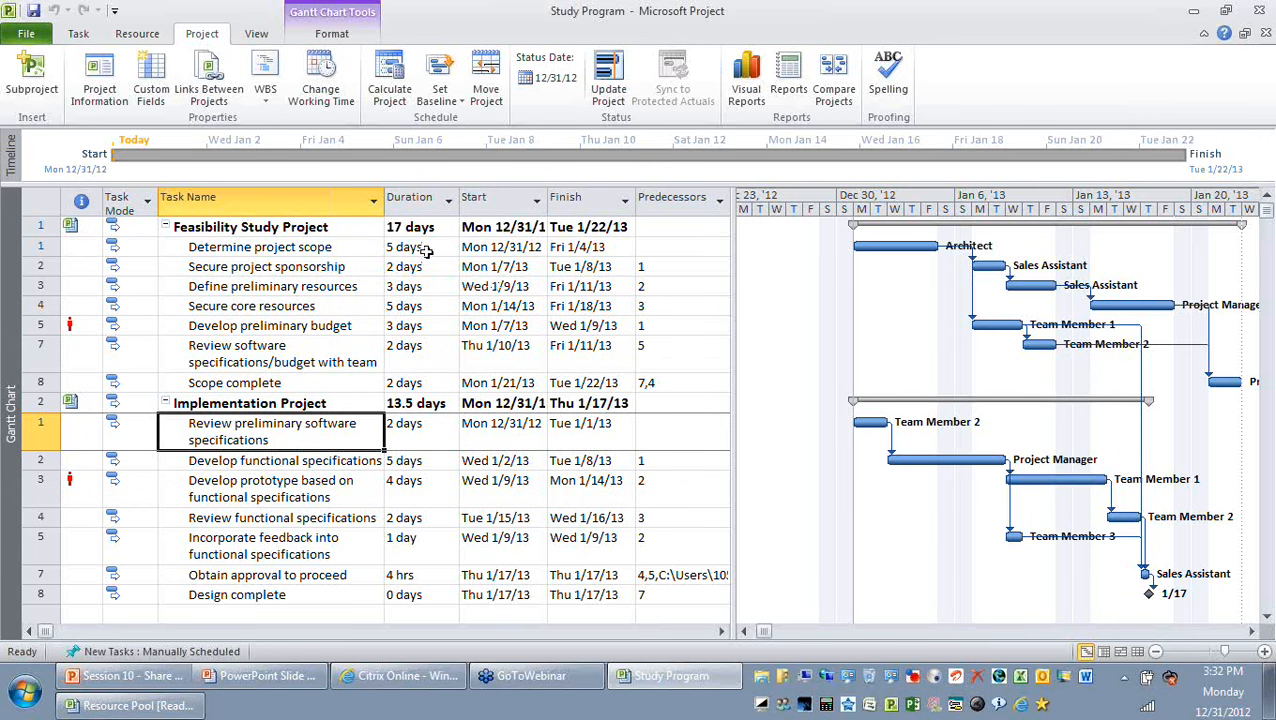
click(327, 228)
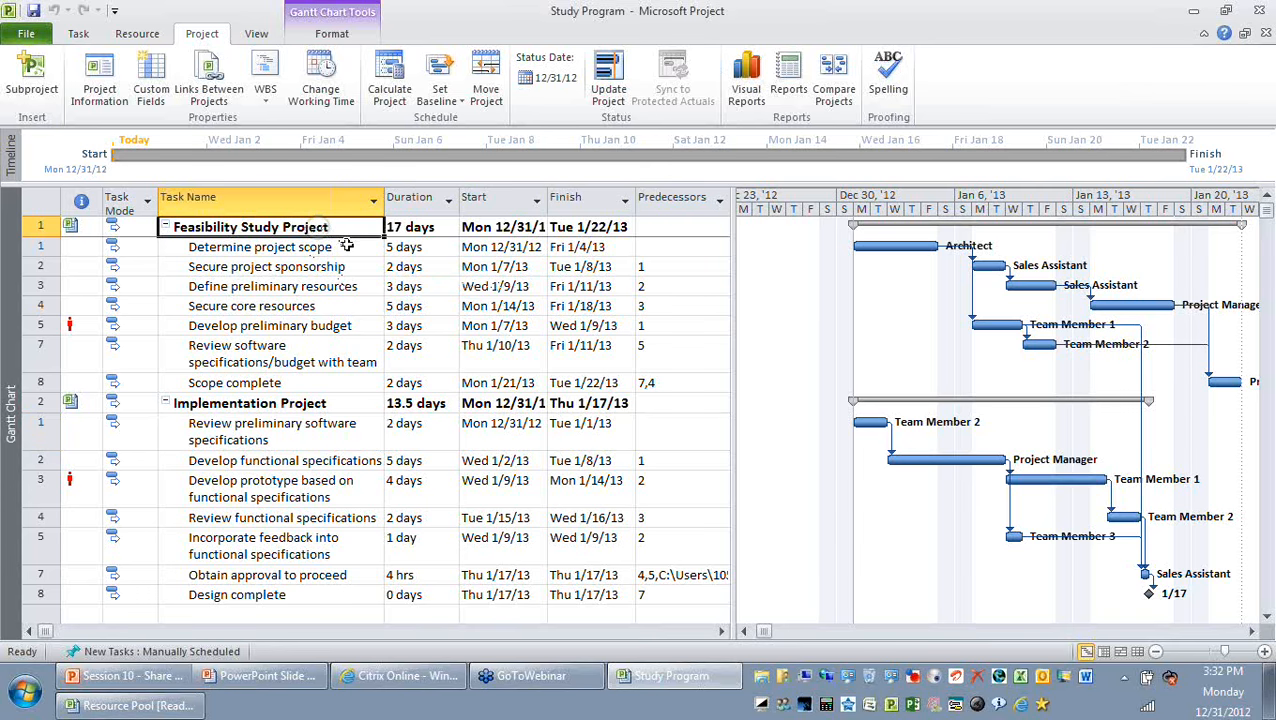
Make the inserted Feasibility Study Project read-only in its advanced source project settings.
click(347, 405)
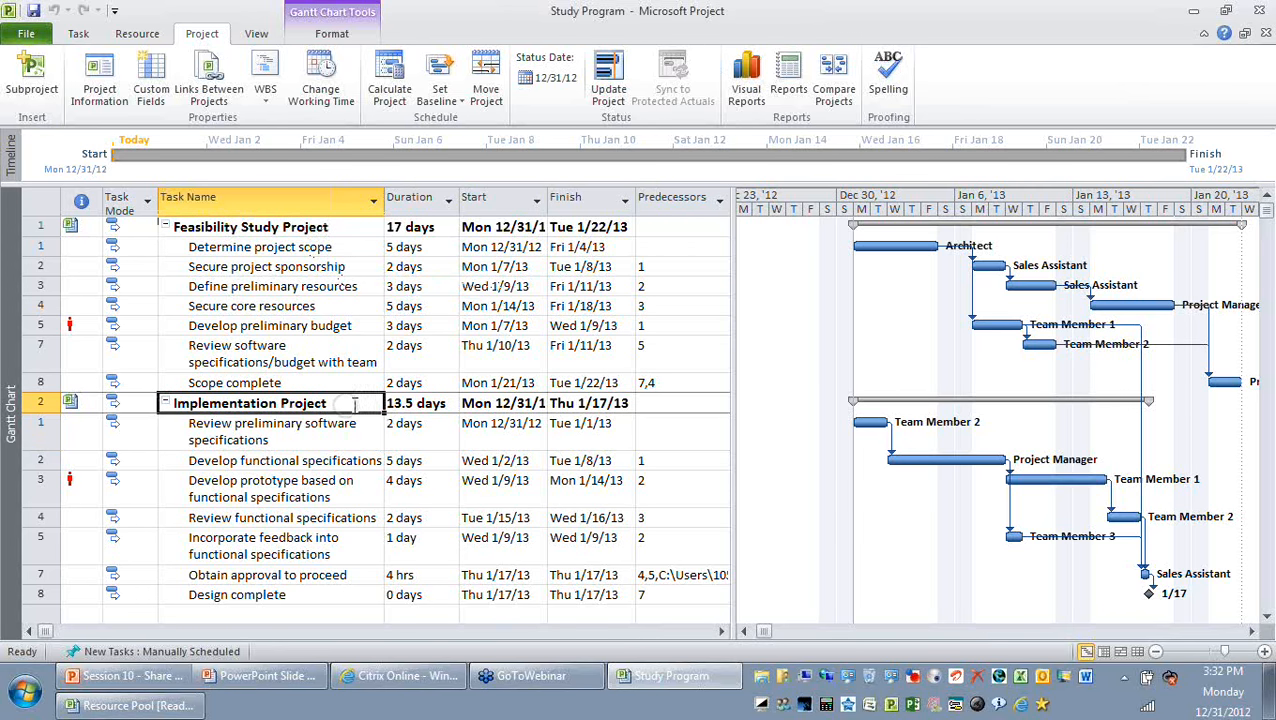
click(423, 248)
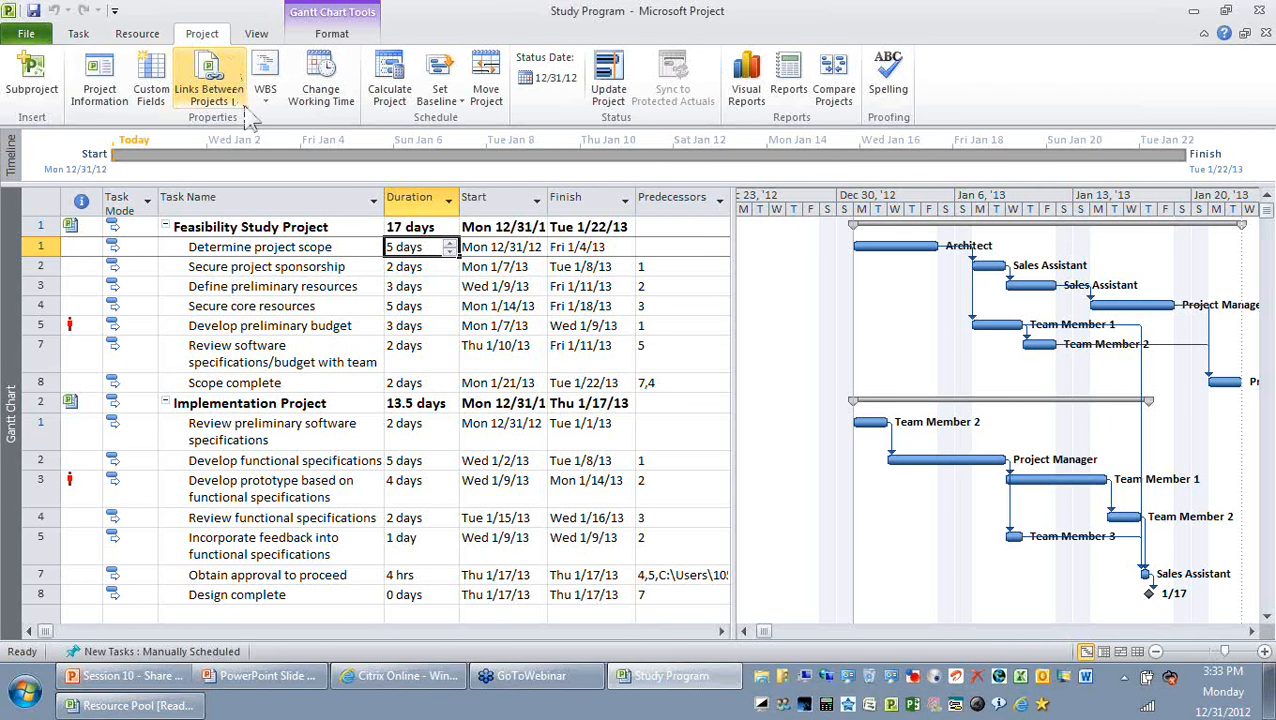
click(258, 227)
double_click(261, 227)
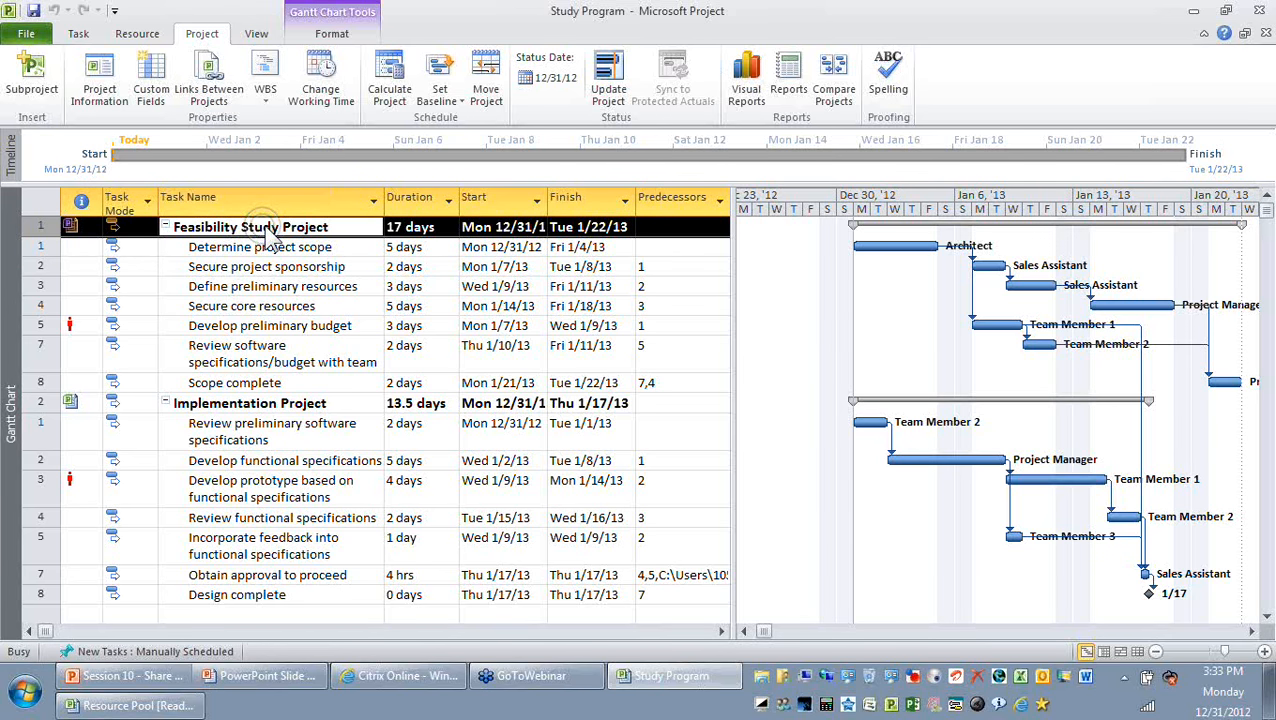
click(554, 187)
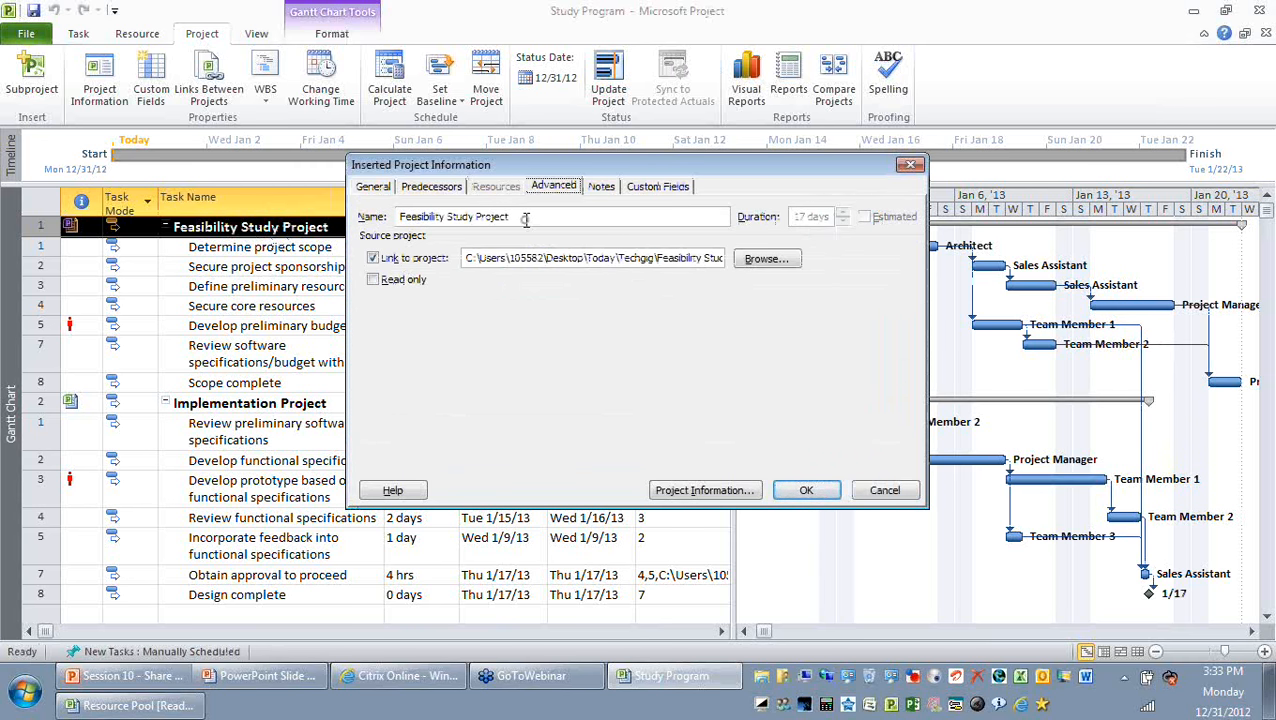
click(374, 280)
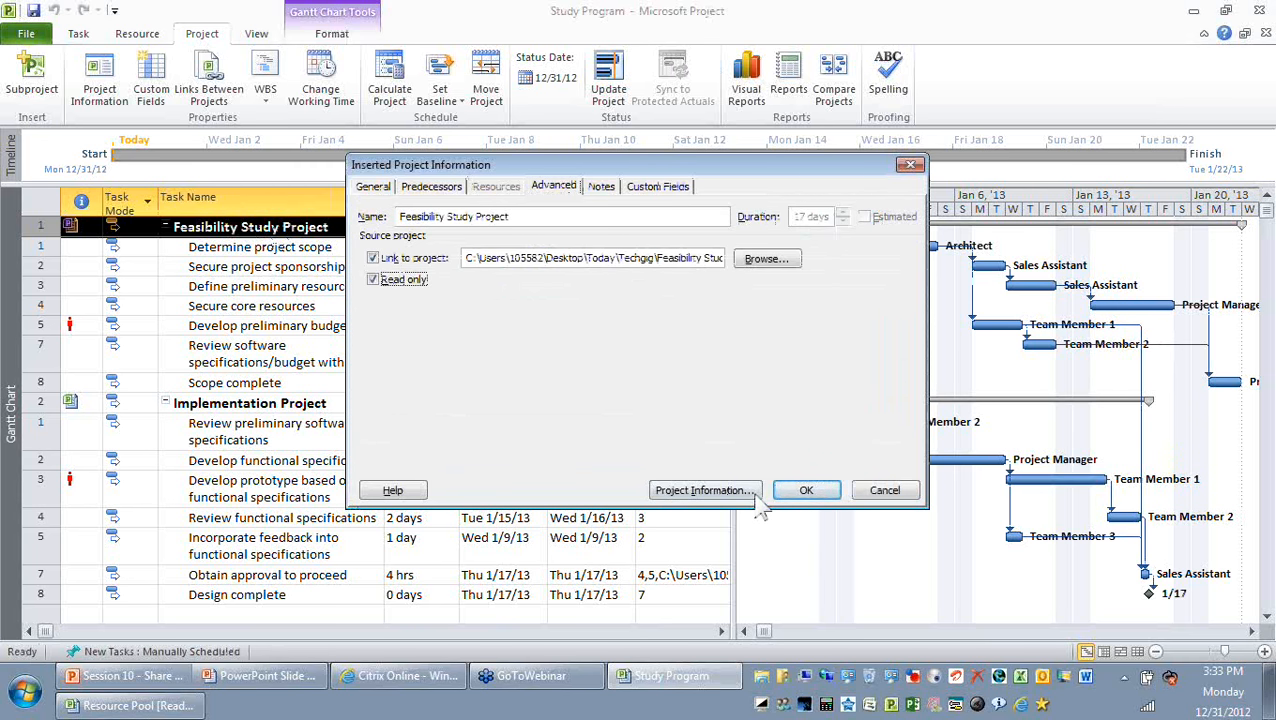
click(806, 491)
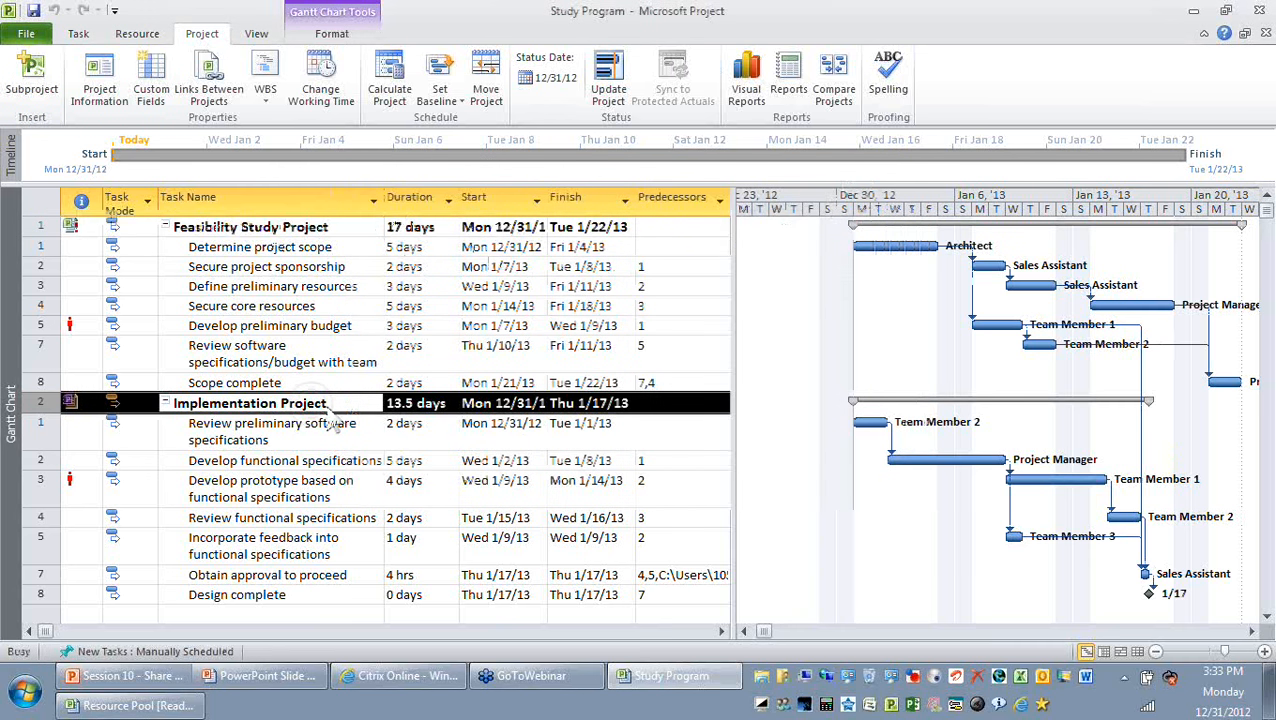
Make the inserted Implementation Project read-only in the same way.
double_click(327, 410)
click(374, 280)
click(806, 491)
Set the duration of Determine project scope in Feasibility Study Project to 4 days, and abandon saving this read-only subproject.
click(355, 250)
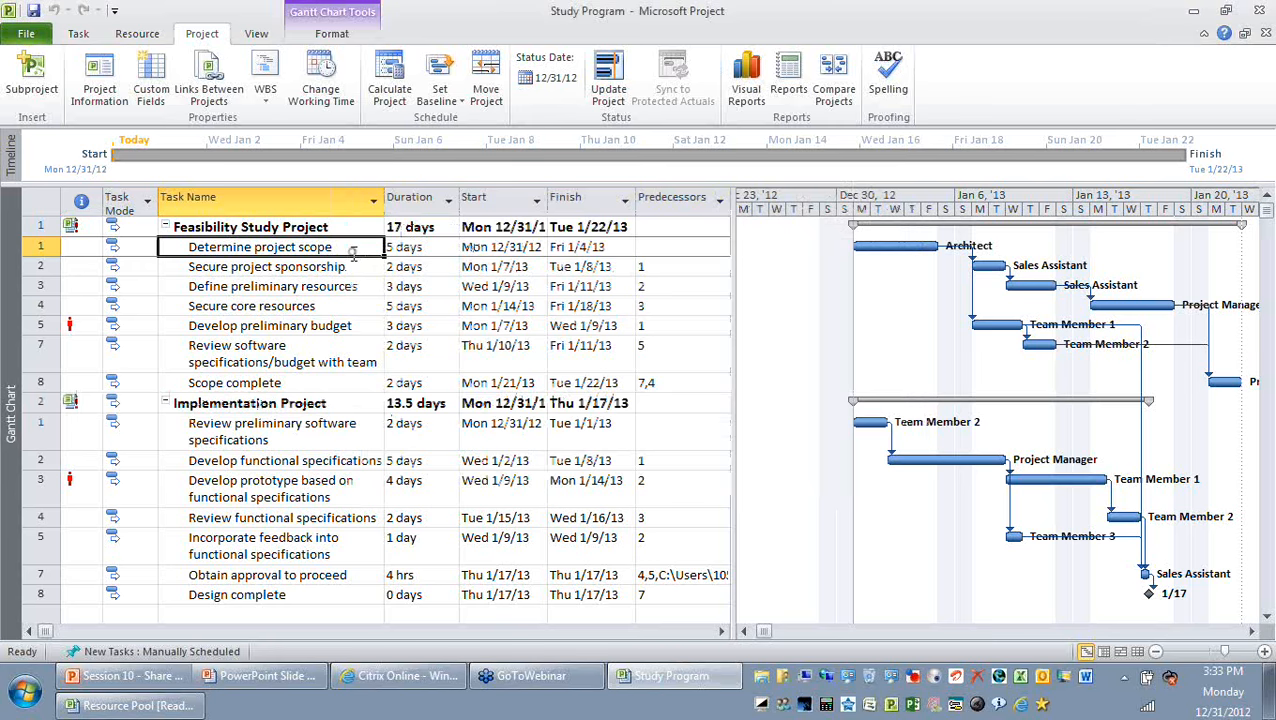
click(430, 247)
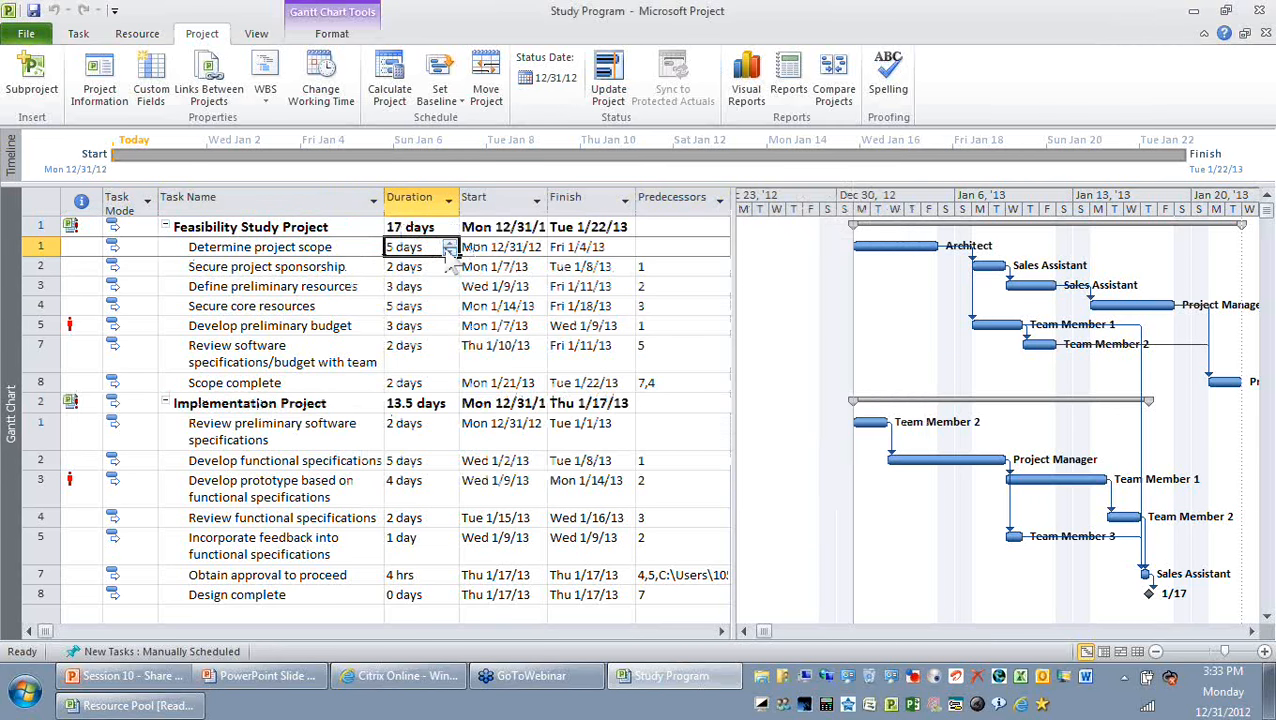
click(450, 251)
click(424, 302)
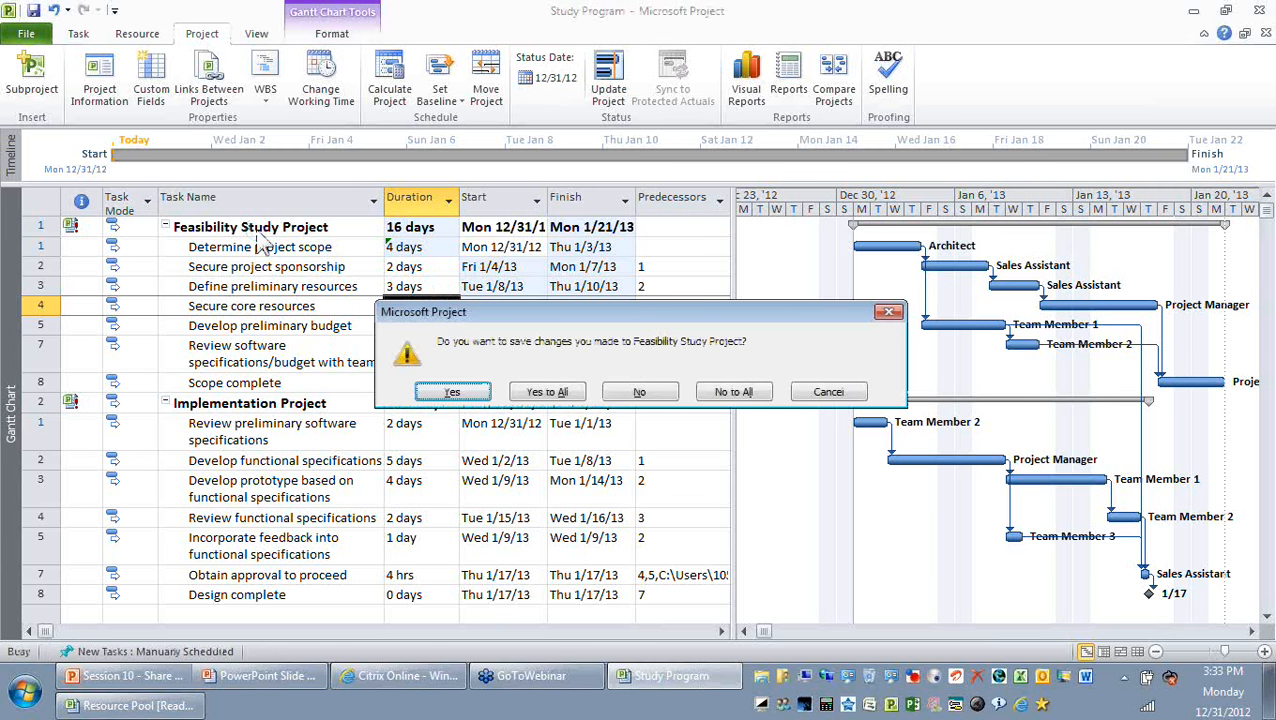
click(828, 392)
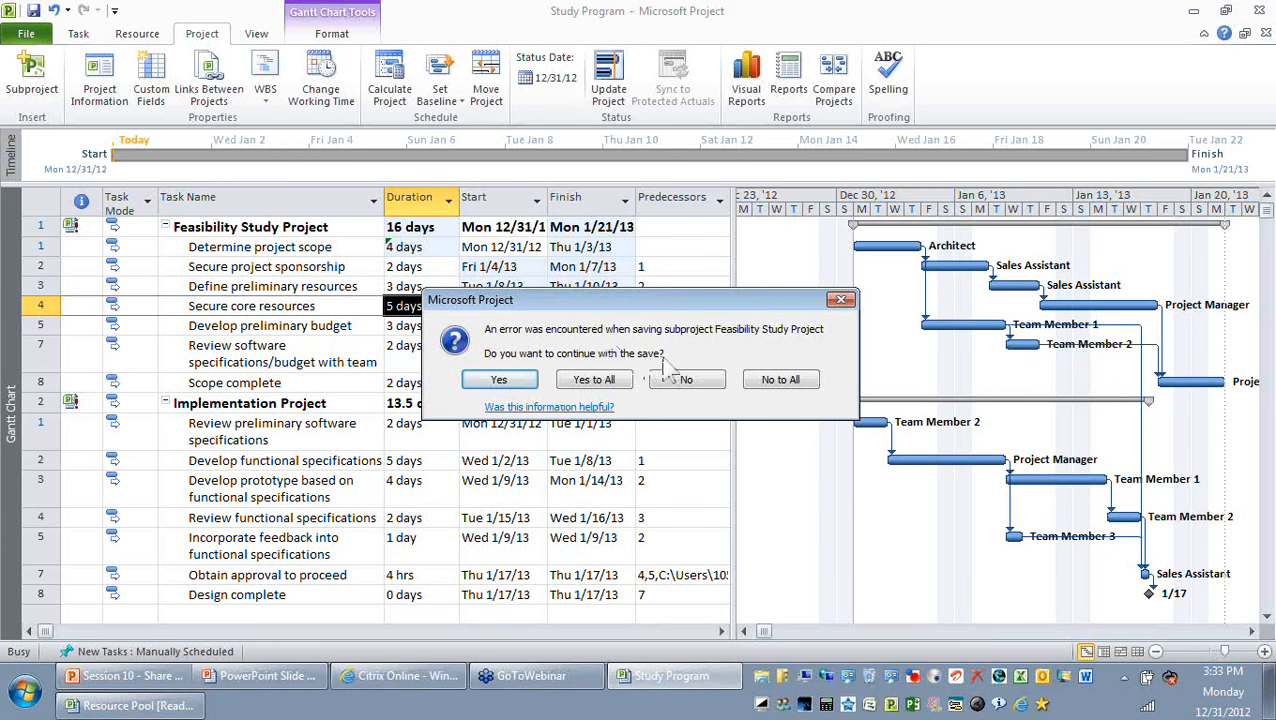
click(785, 381)
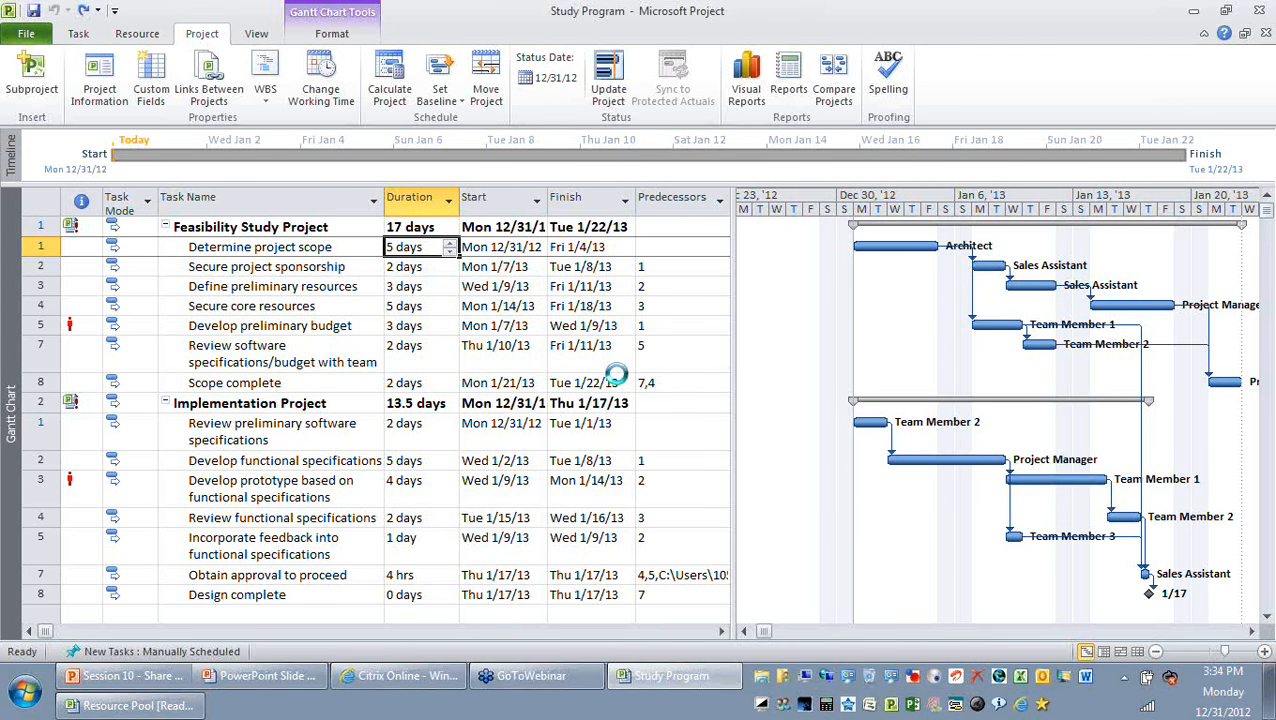
Save Study Program, cancelling the separate copy of the read-only Feasibility Study Project and declining the resource pool update.
key(ctrl+s)
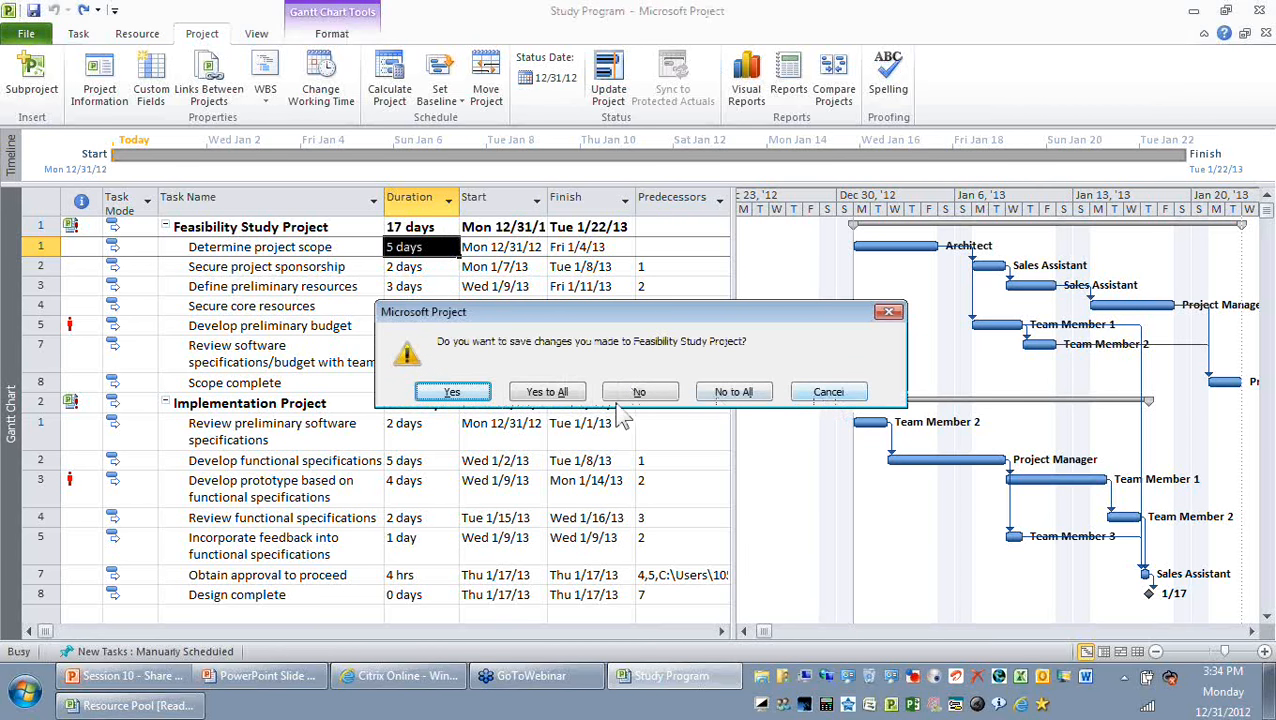
click(561, 396)
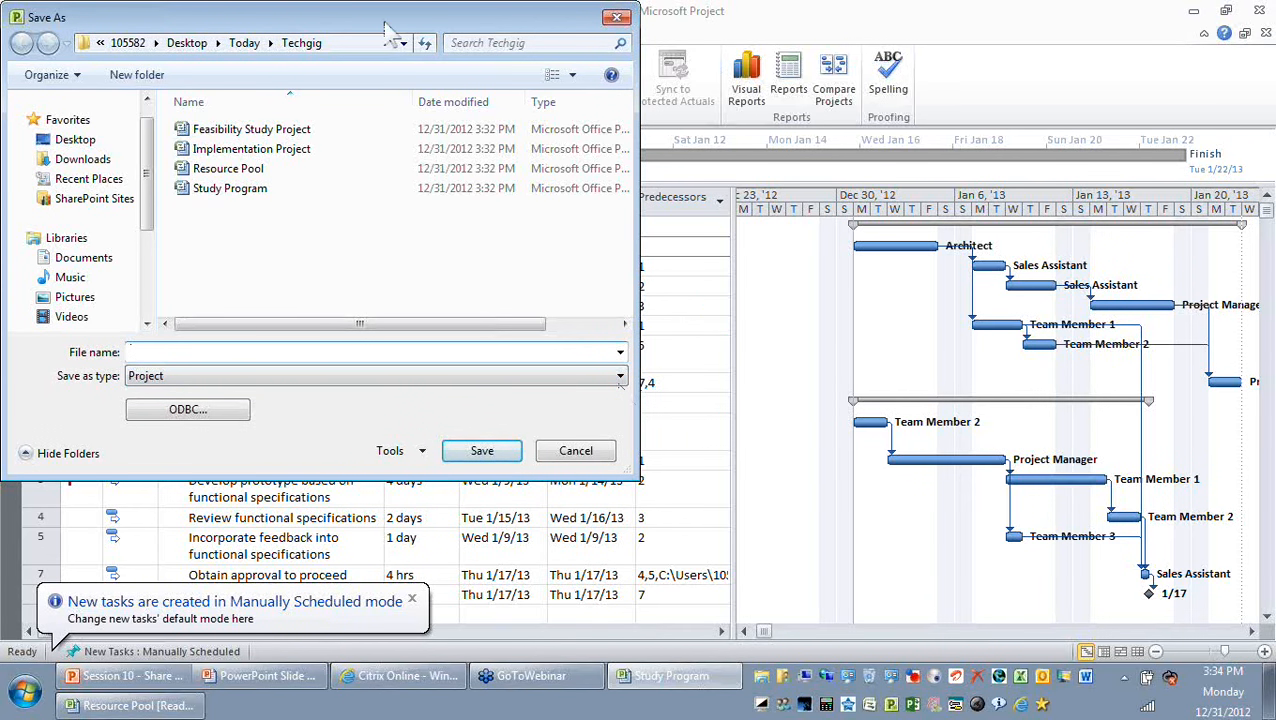
drag(390, 30, 680, 128)
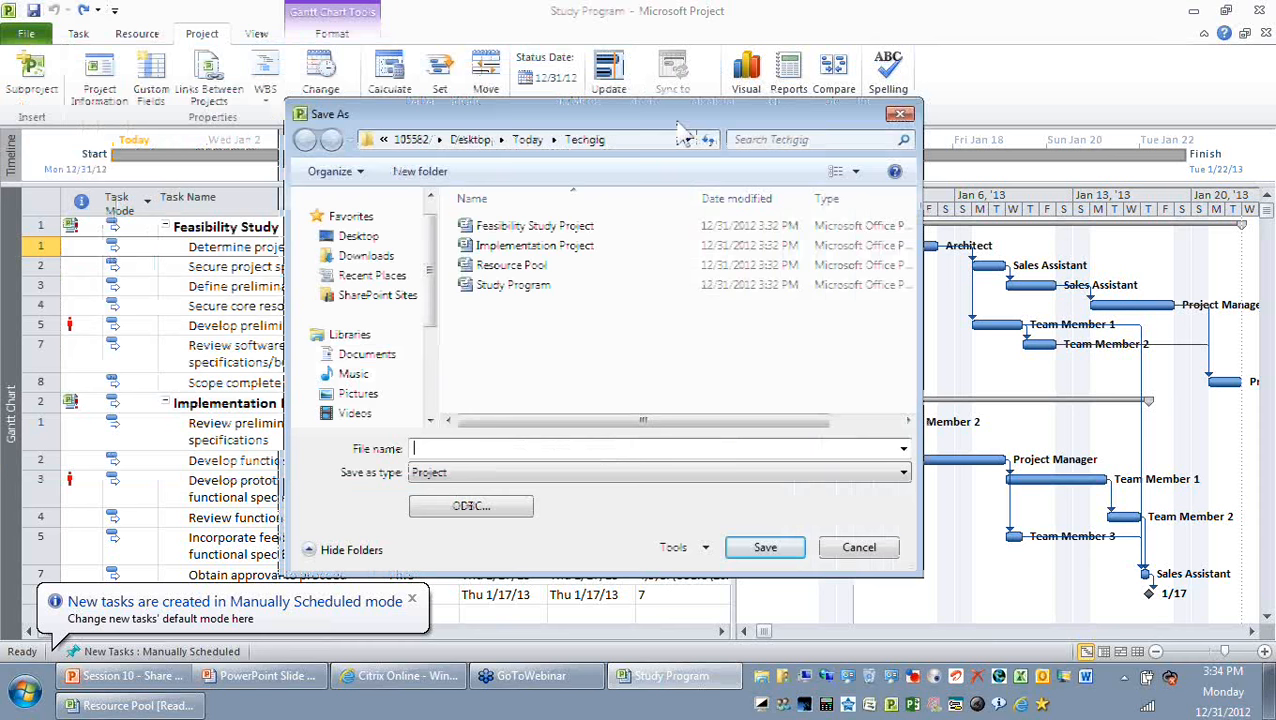
drag(677, 122, 940, 91)
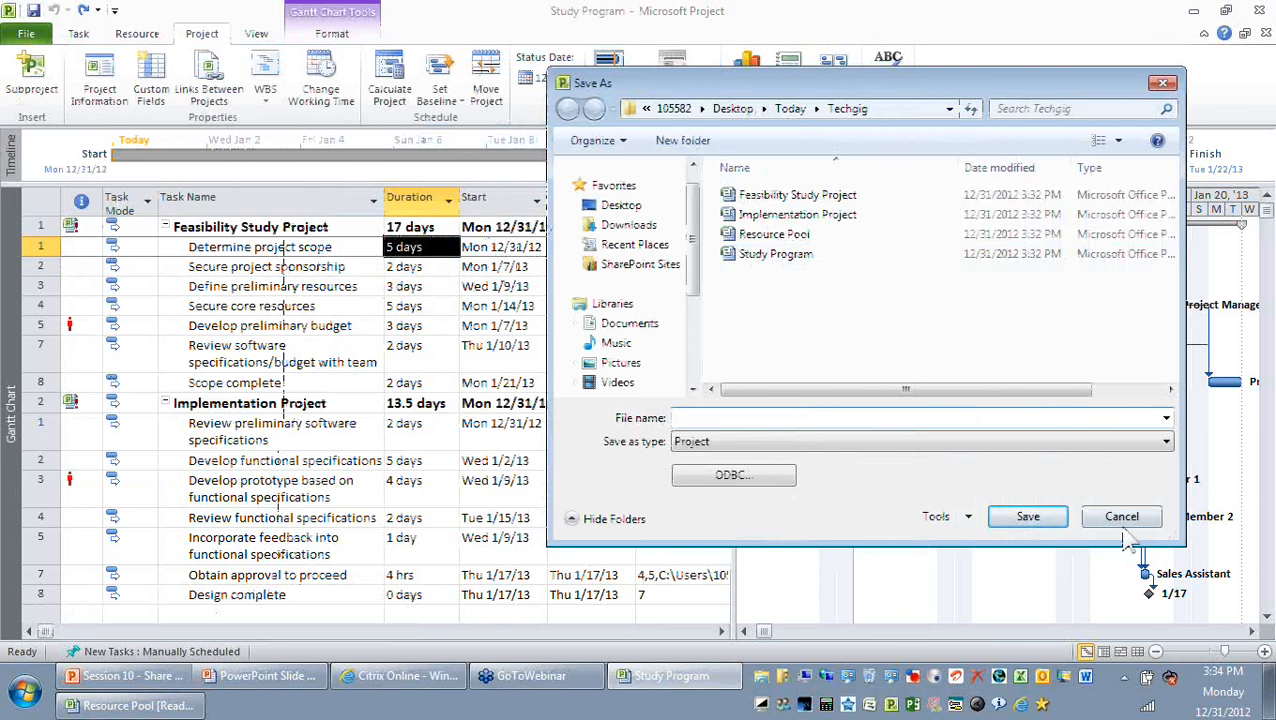
click(1064, 510)
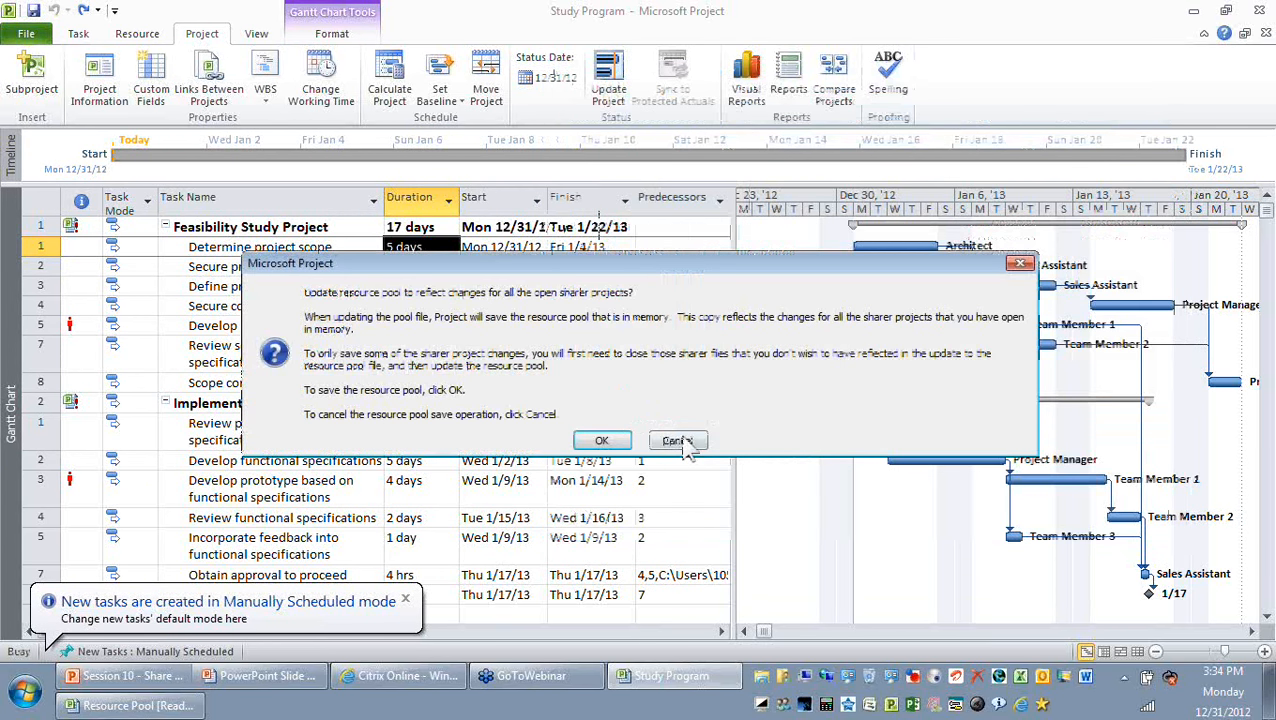
click(678, 441)
click(367, 232)
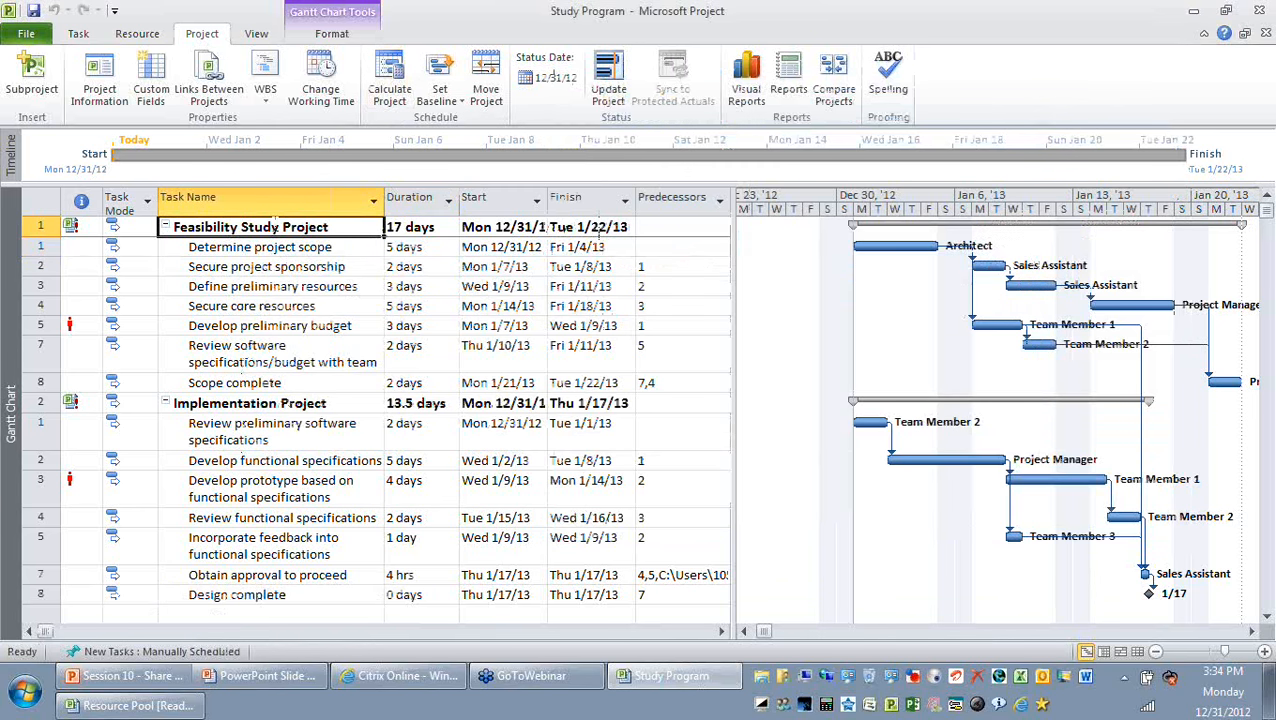
double_click(275, 227)
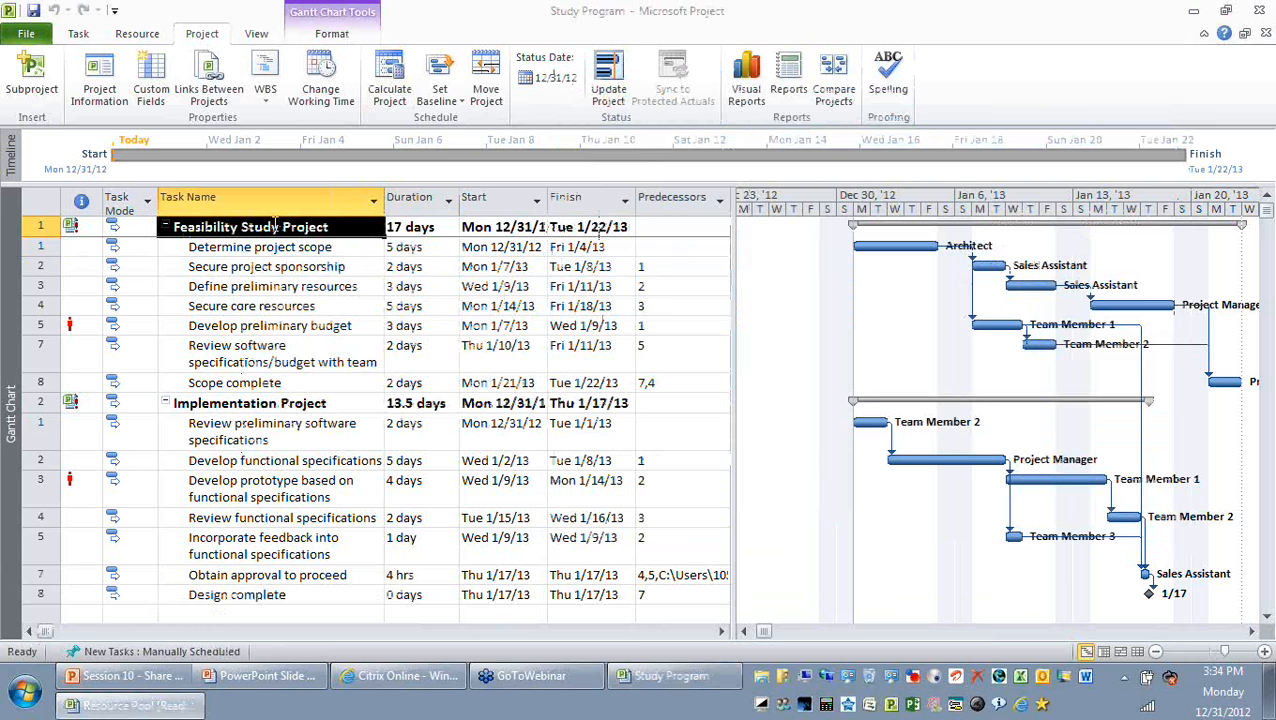
click(687, 685)
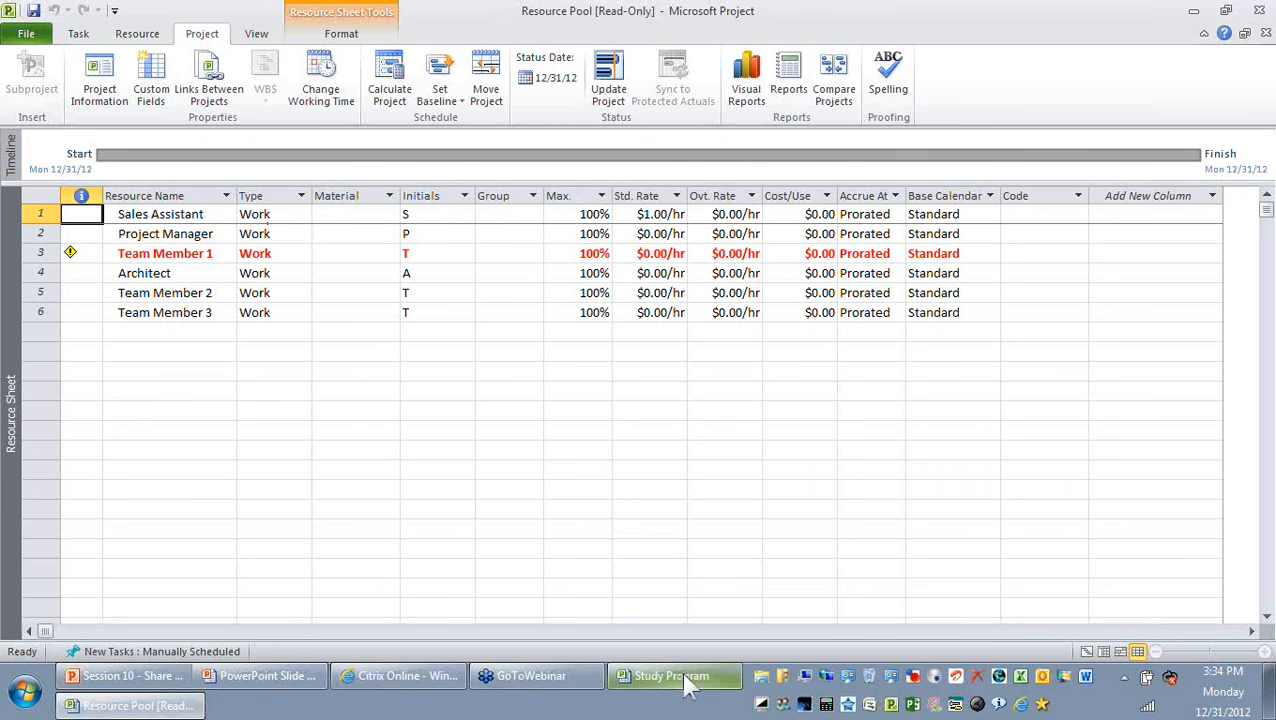
click(687, 685)
Widen the Gantt chart area and show the critical tasks among the bars of Study Program.
drag(729, 378, 661, 381)
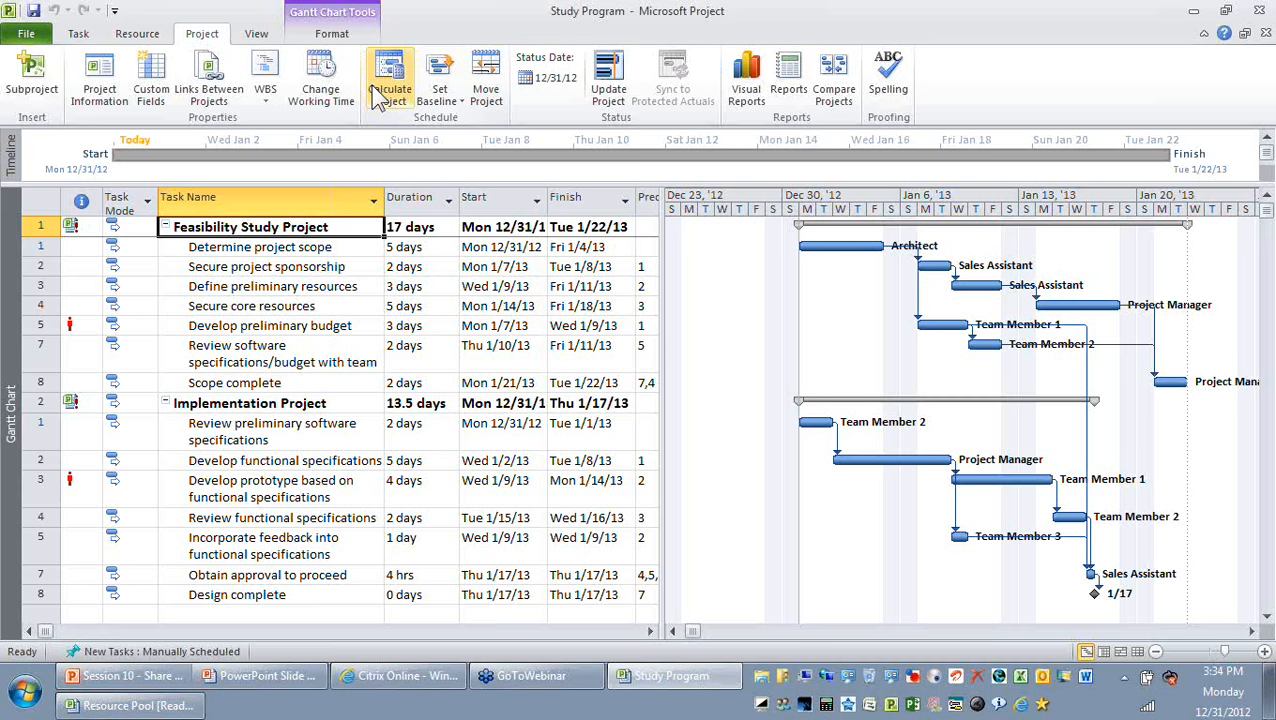
click(256, 34)
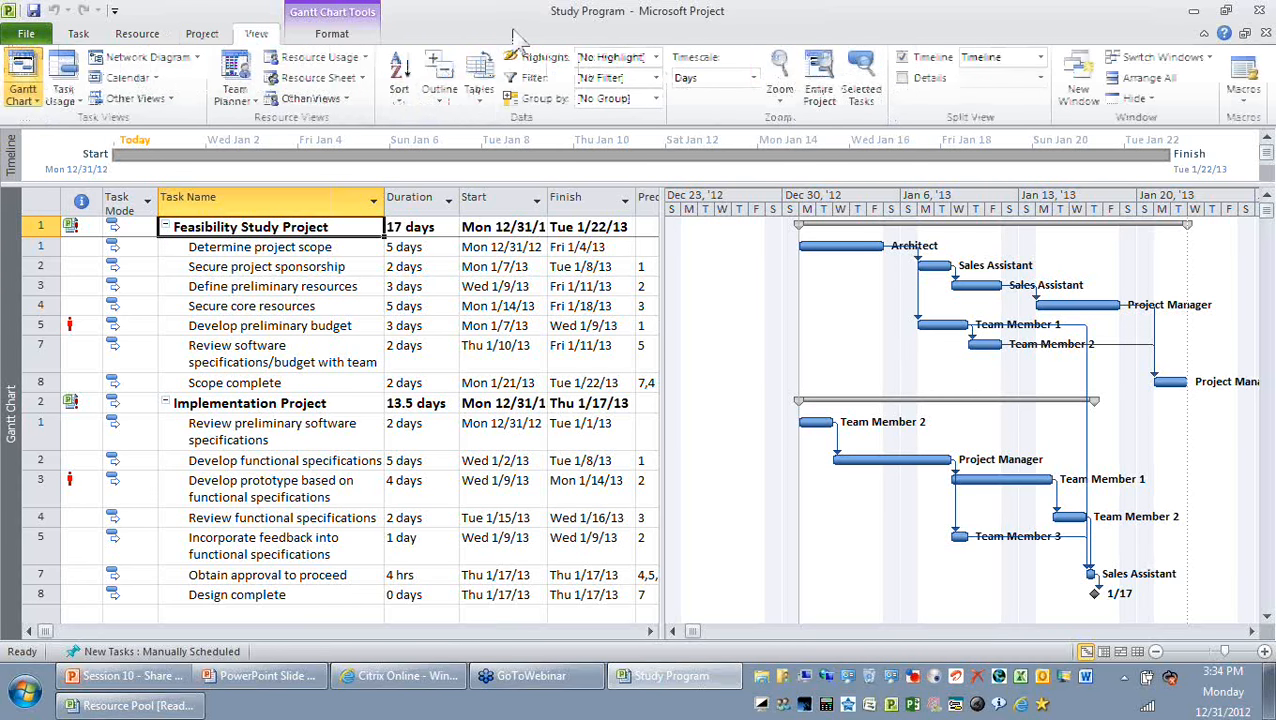
click(332, 34)
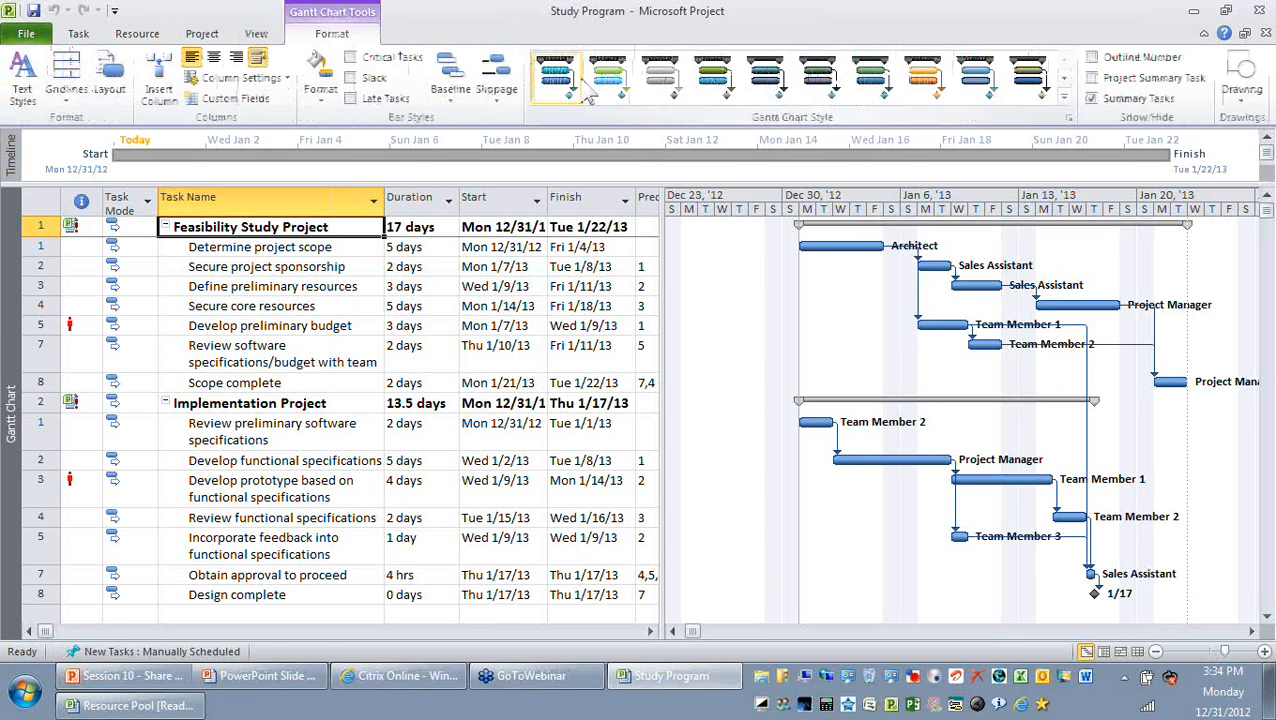
click(380, 58)
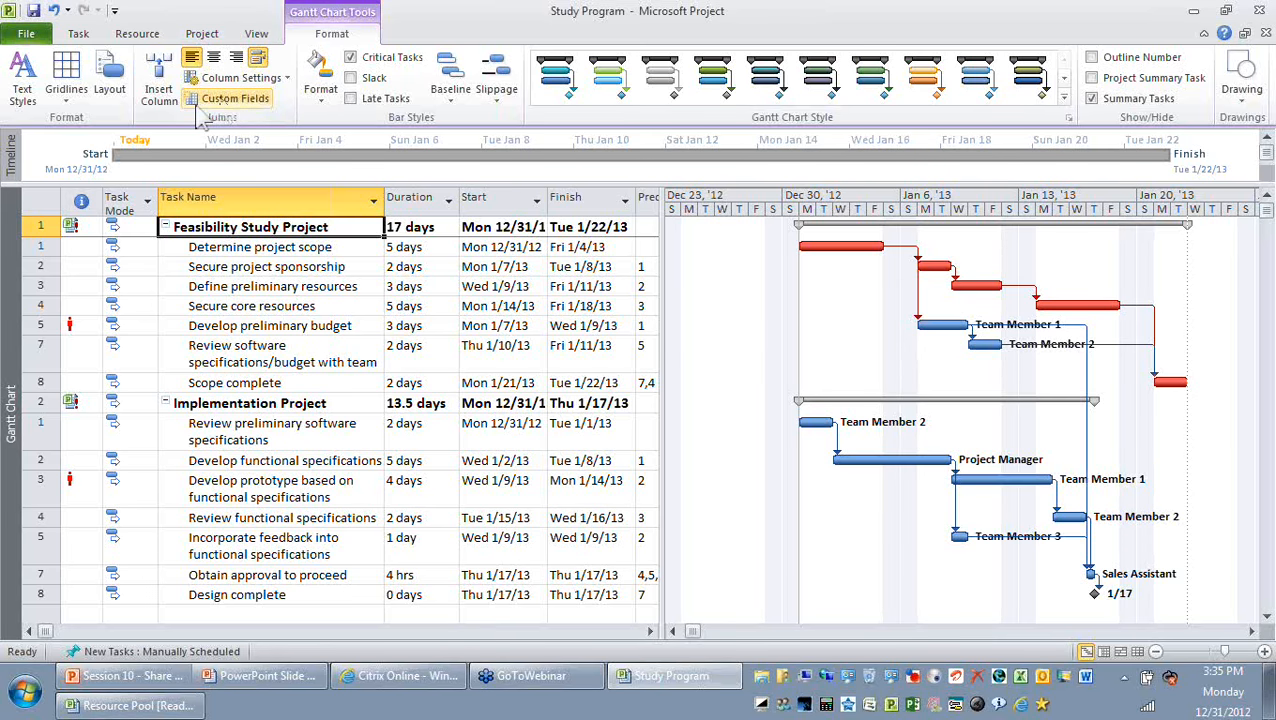
Enable Calculate multiple critical paths in the advanced calculation options for Study Program.
click(36, 38)
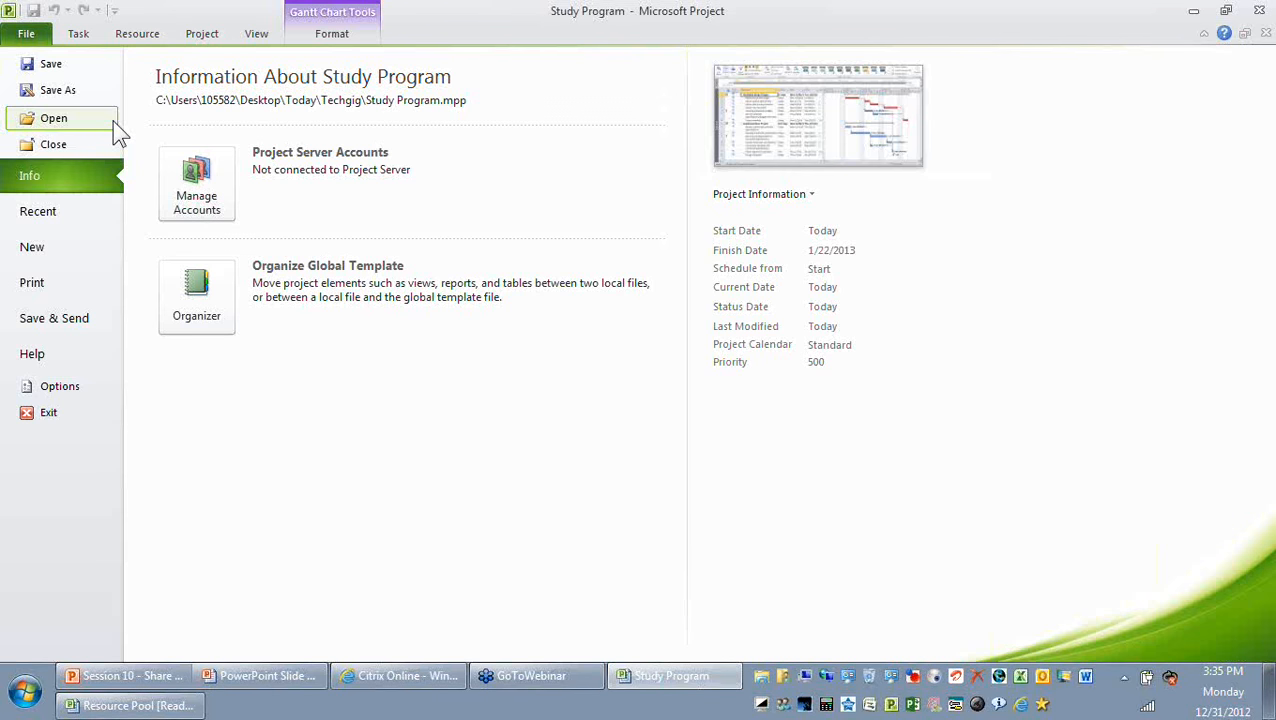
click(60, 386)
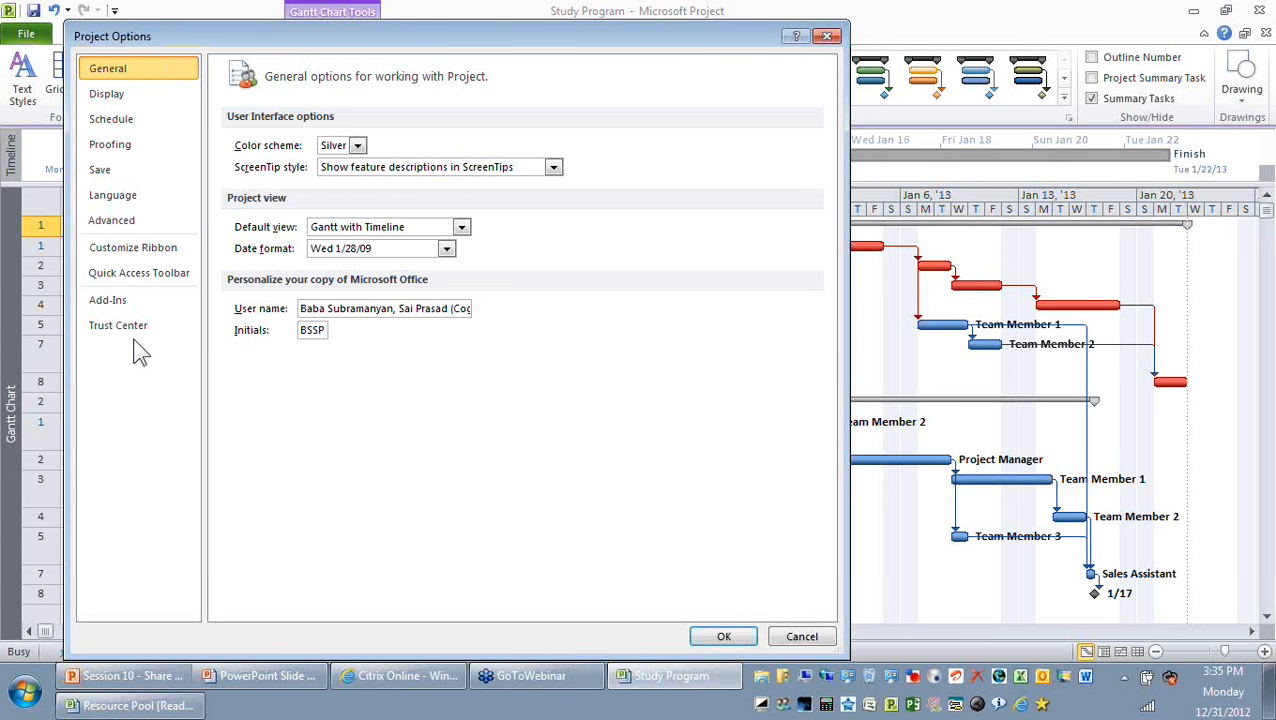
click(112, 221)
drag(828, 165, 828, 436)
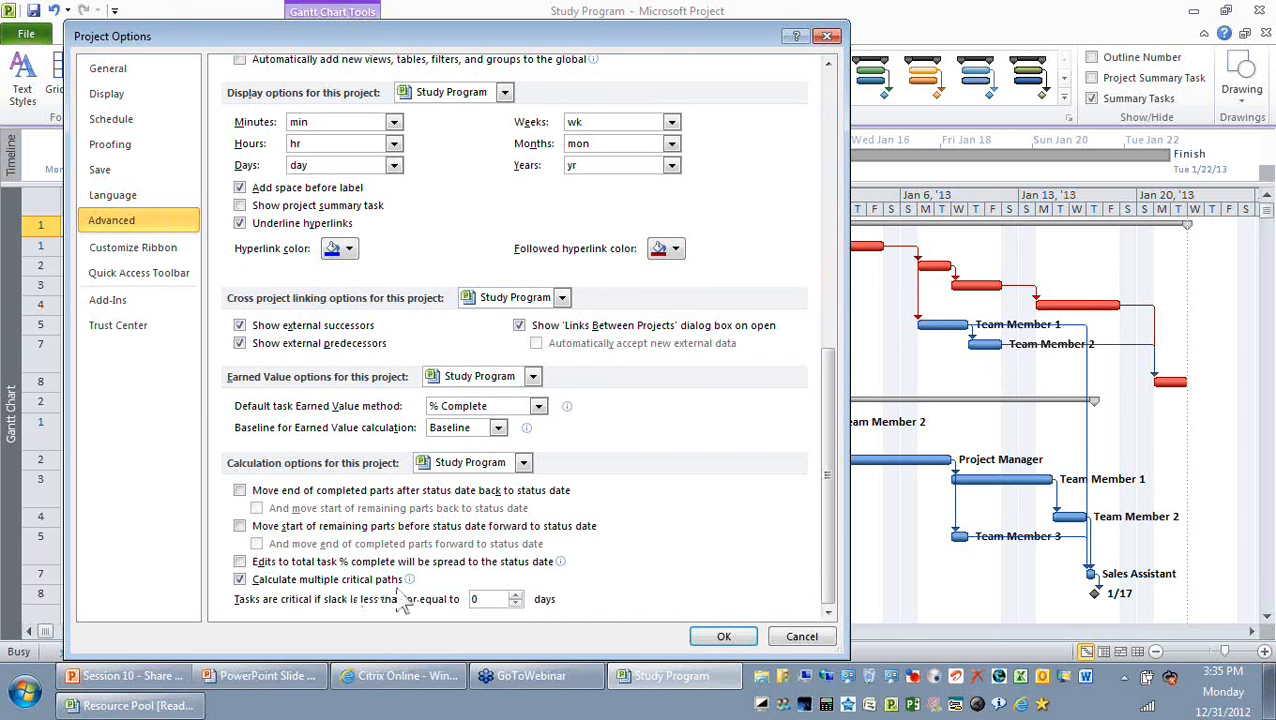